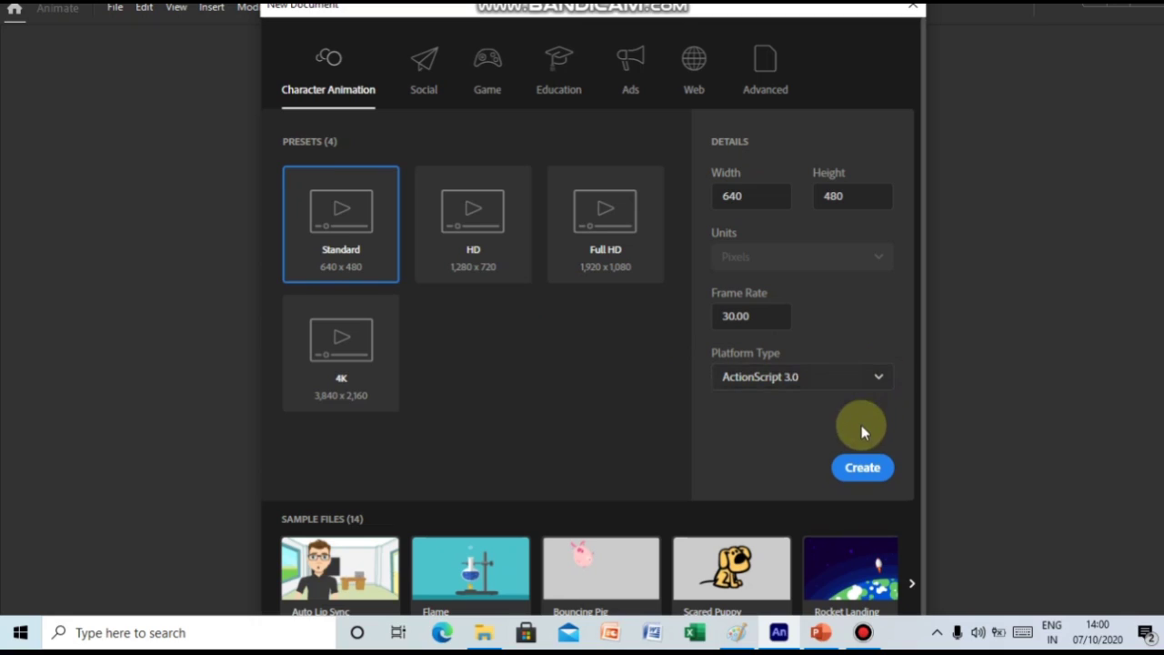
Create a Standard 640 x 480 character animation document at 30 fps with the ActionScript 3.0 platform type.
click(870, 469)
click(870, 470)
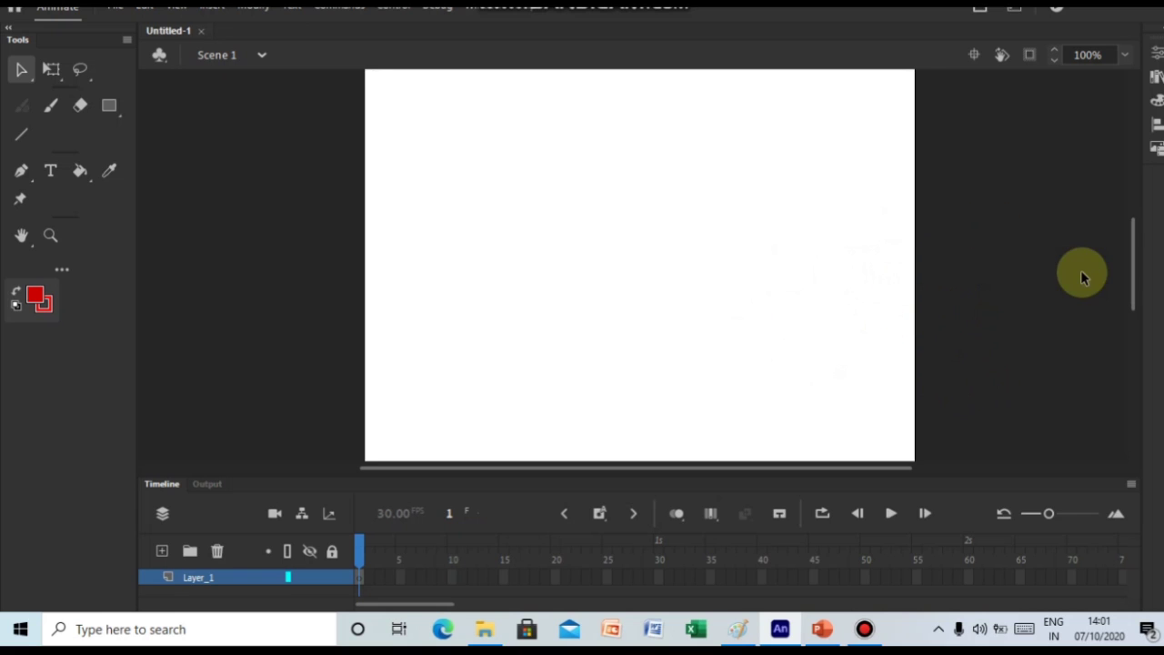
mouse_move(1137, 277)
mouse_down()
mouse_move(1134, 252)
mouse_move(1143, 278)
mouse_up()
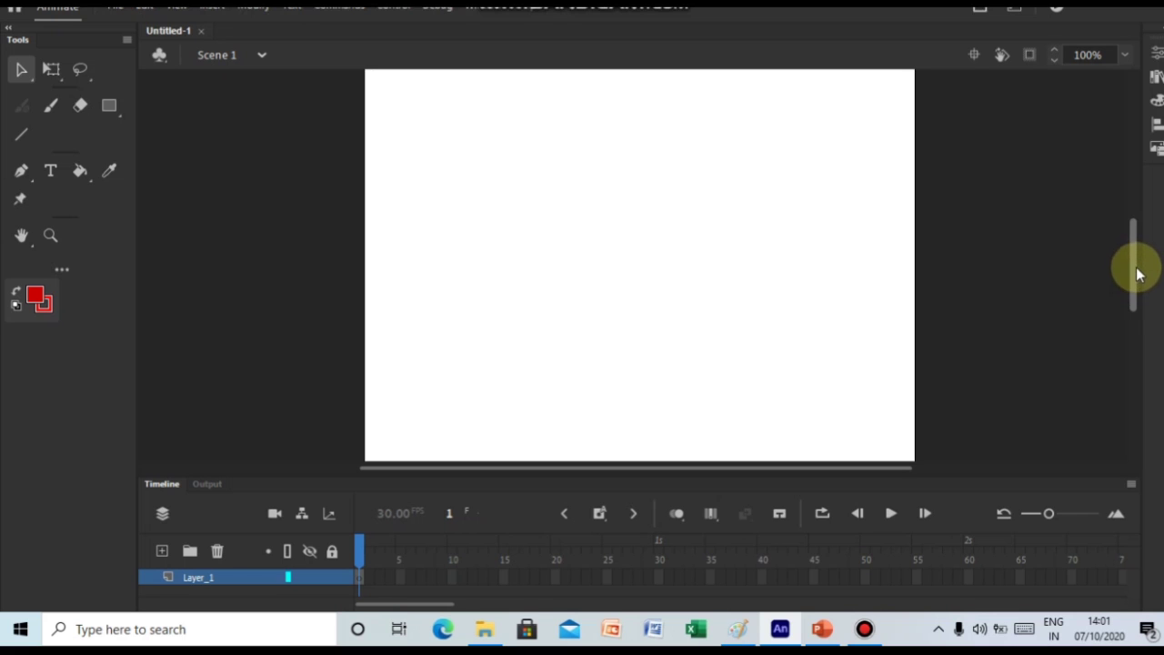
drag(1135, 270, 1133, 274)
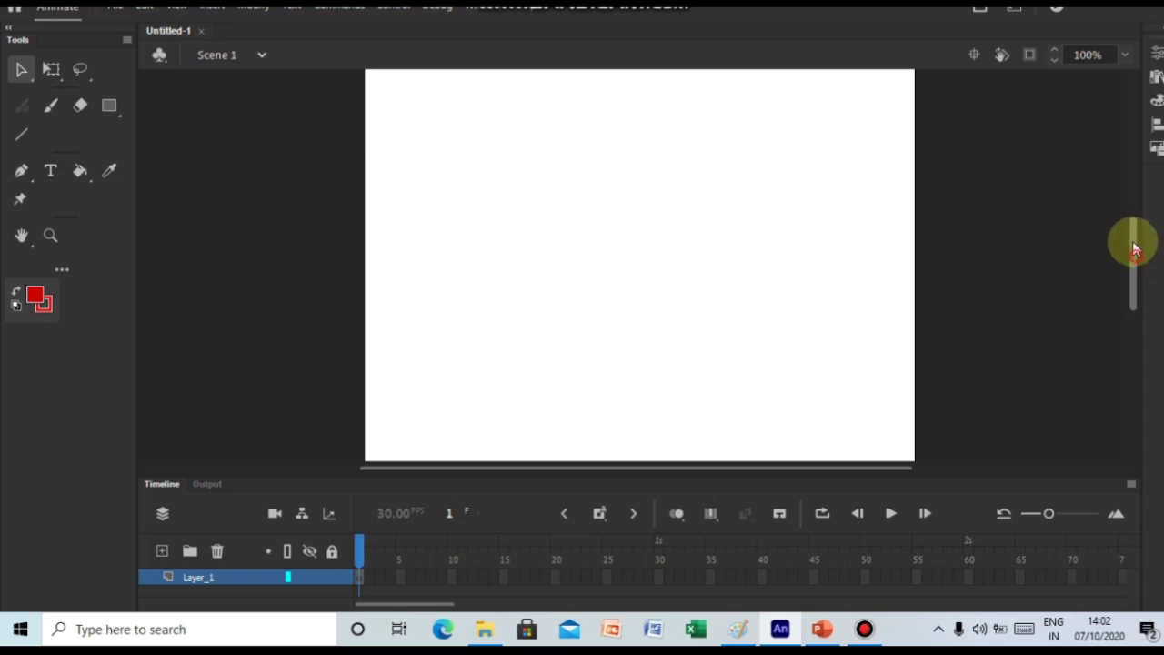
scroll(1135, 248, up, 2)
mouse_move(1135, 247)
mouse_down()
mouse_move(1138, 285)
mouse_move(1136, 239)
mouse_move(1150, 288)
mouse_move(1143, 251)
mouse_up()
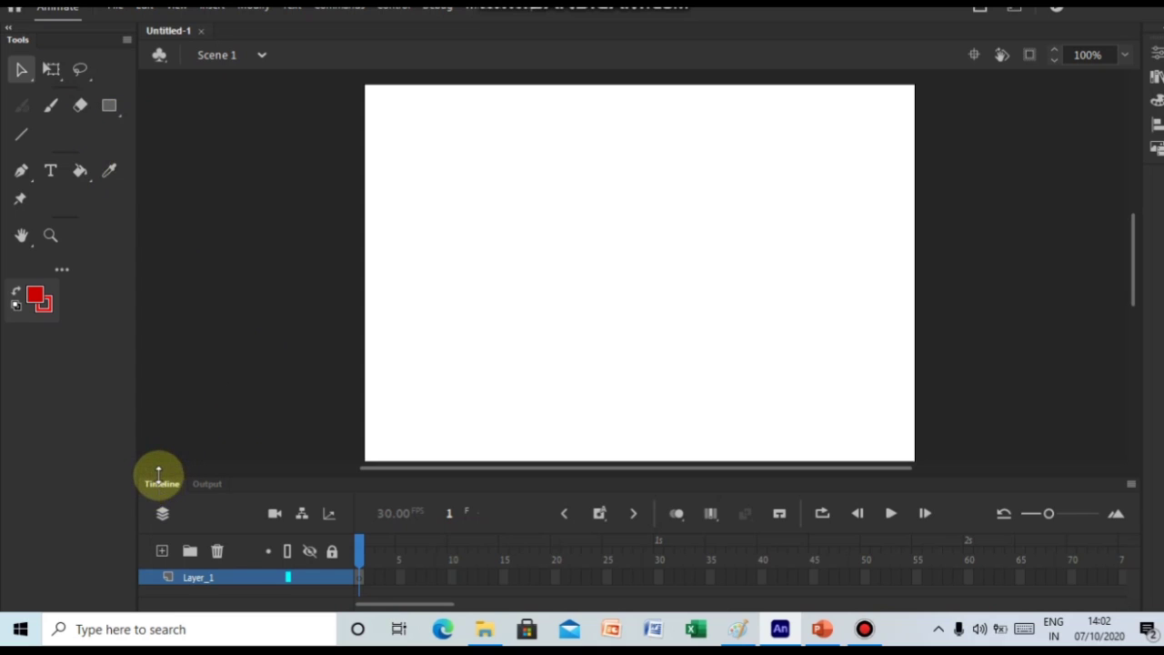
Enlarge the timeline area and select frame 30 of Layer_1.
drag(161, 476, 178, 282)
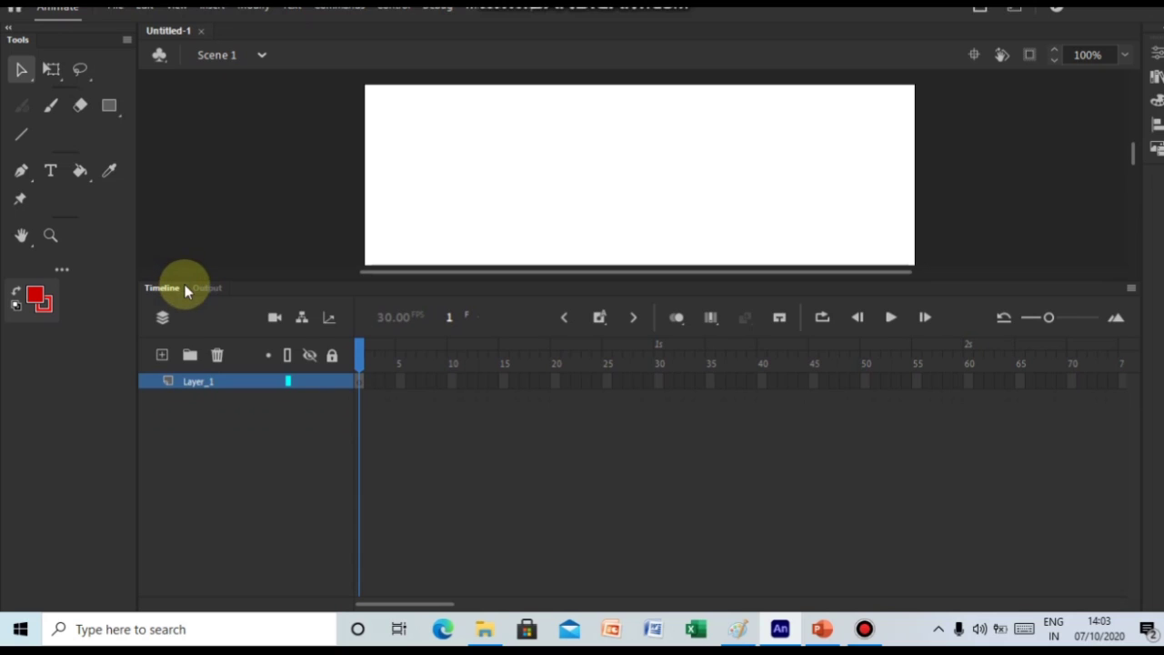
click(412, 381)
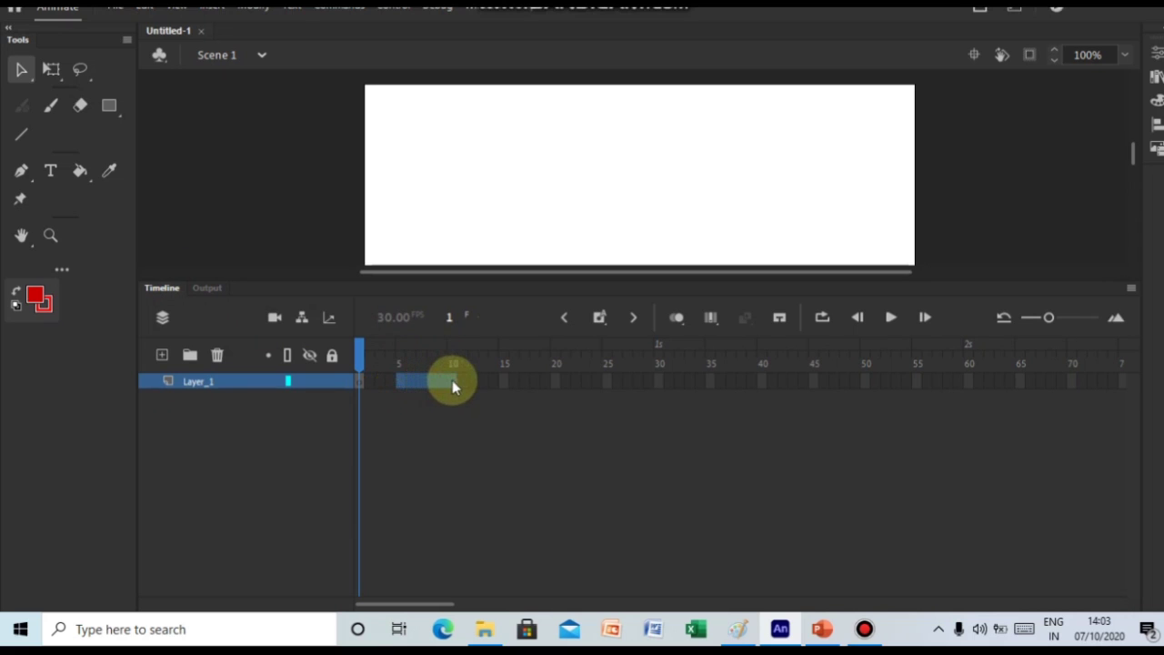
drag(479, 378, 622, 360)
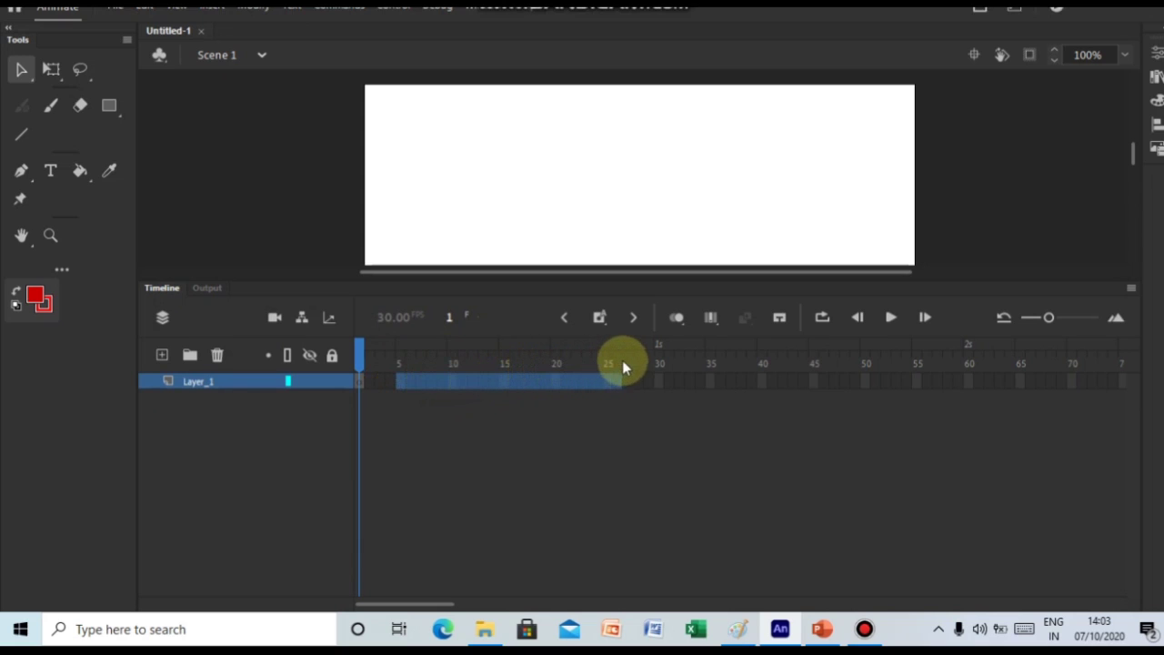
click(630, 365)
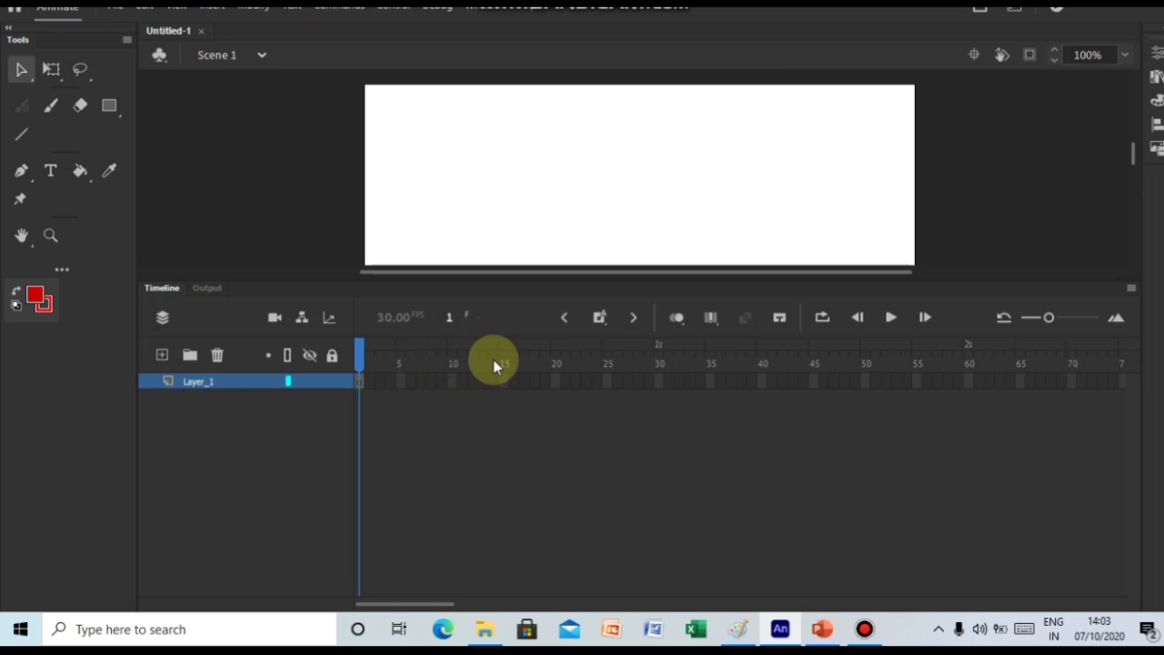
click(658, 382)
drag(964, 279, 949, 353)
drag(947, 354, 946, 355)
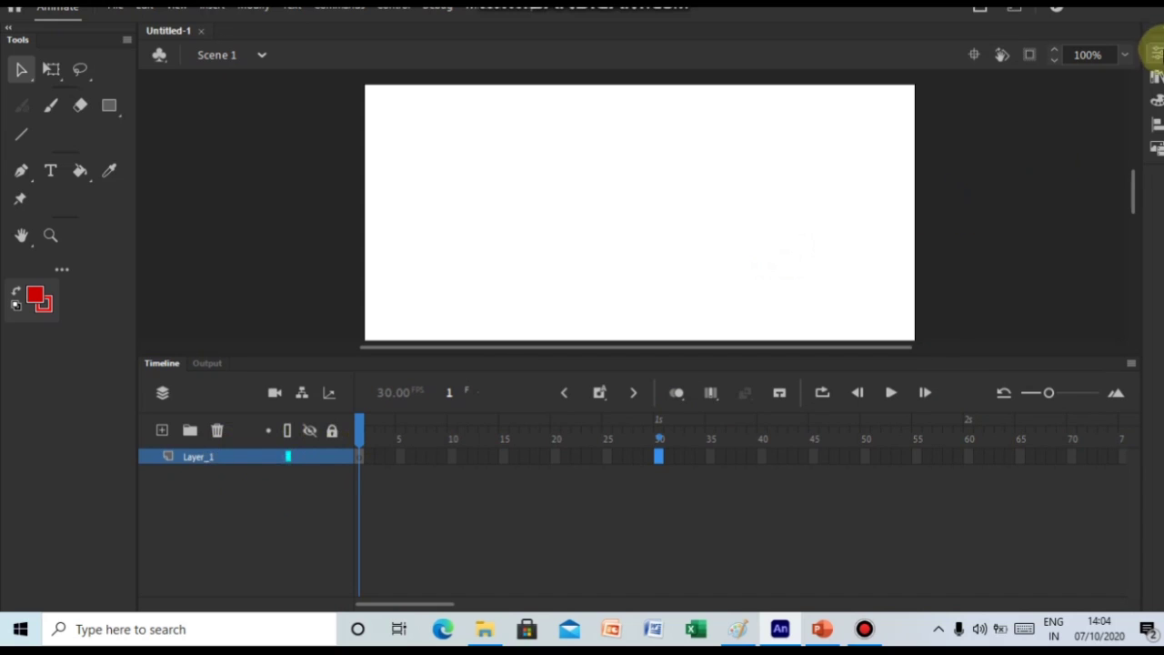
Preview other stage colours in the document properties and pick white as the stage colour.
click(1157, 54)
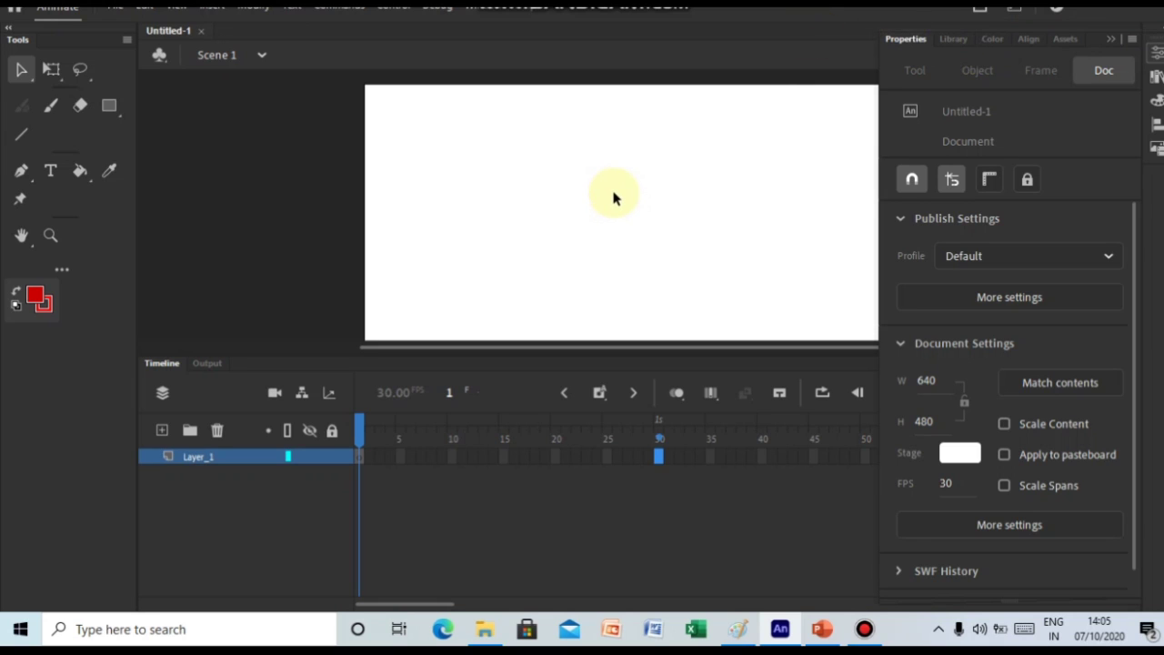
key(ctrl+F3)
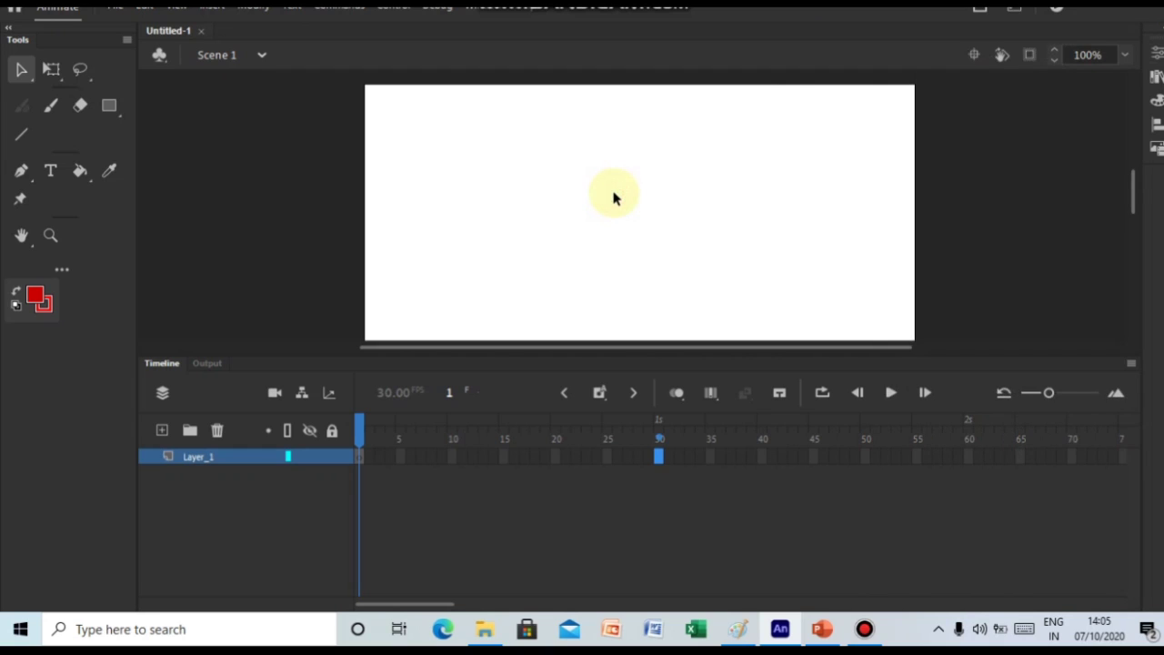
click(1158, 57)
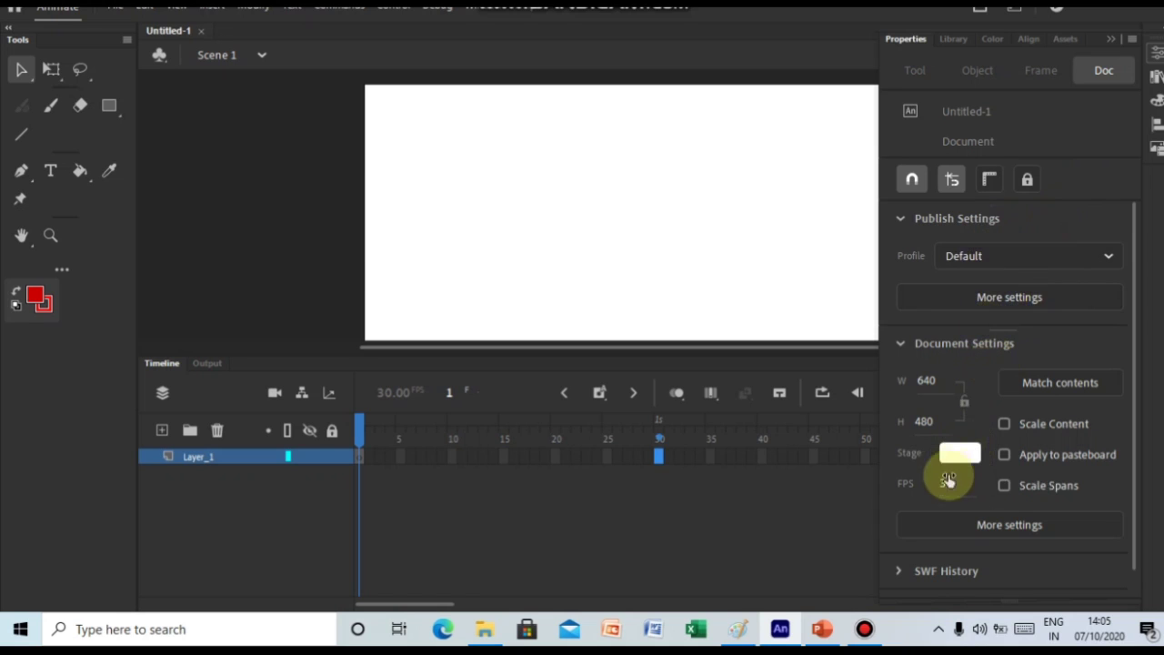
click(961, 454)
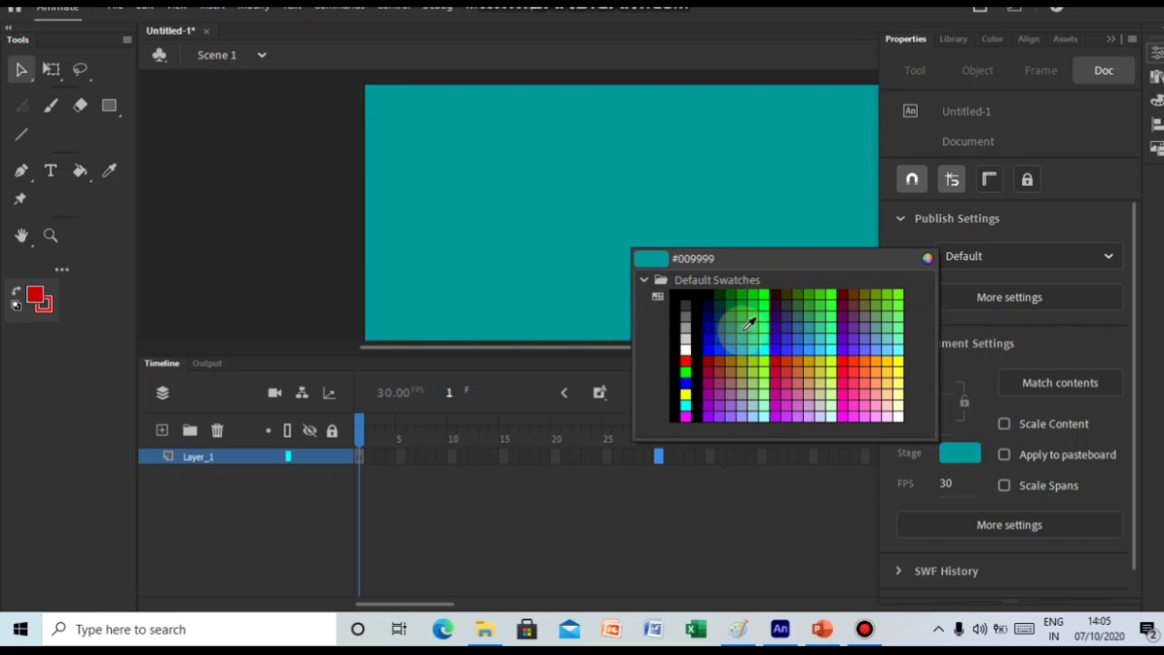
click(733, 215)
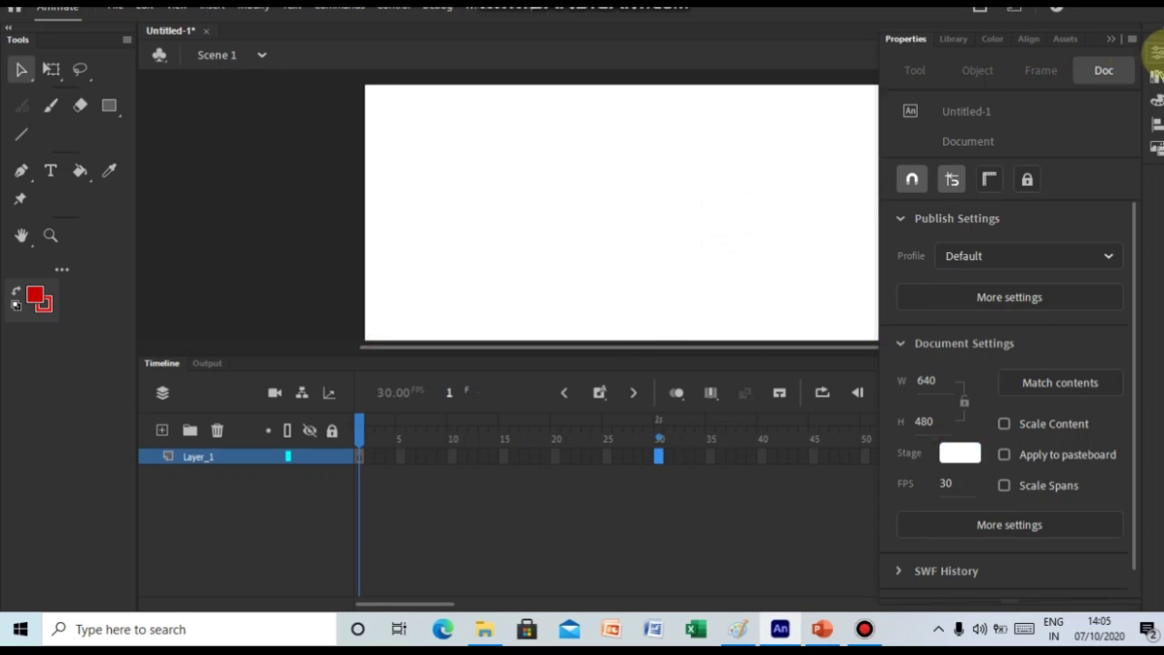
click(1156, 53)
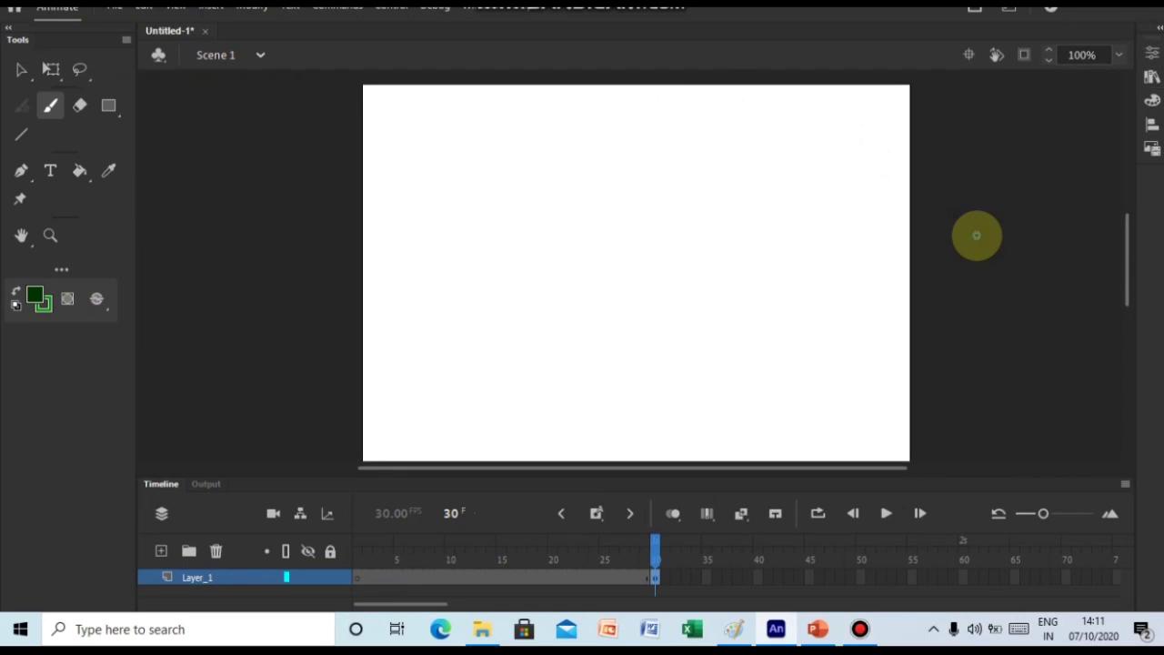
Set the stroke colour to dark green and brush a closed, lobed tree-crown outline in the upper-left part of the stage.
click(976, 235)
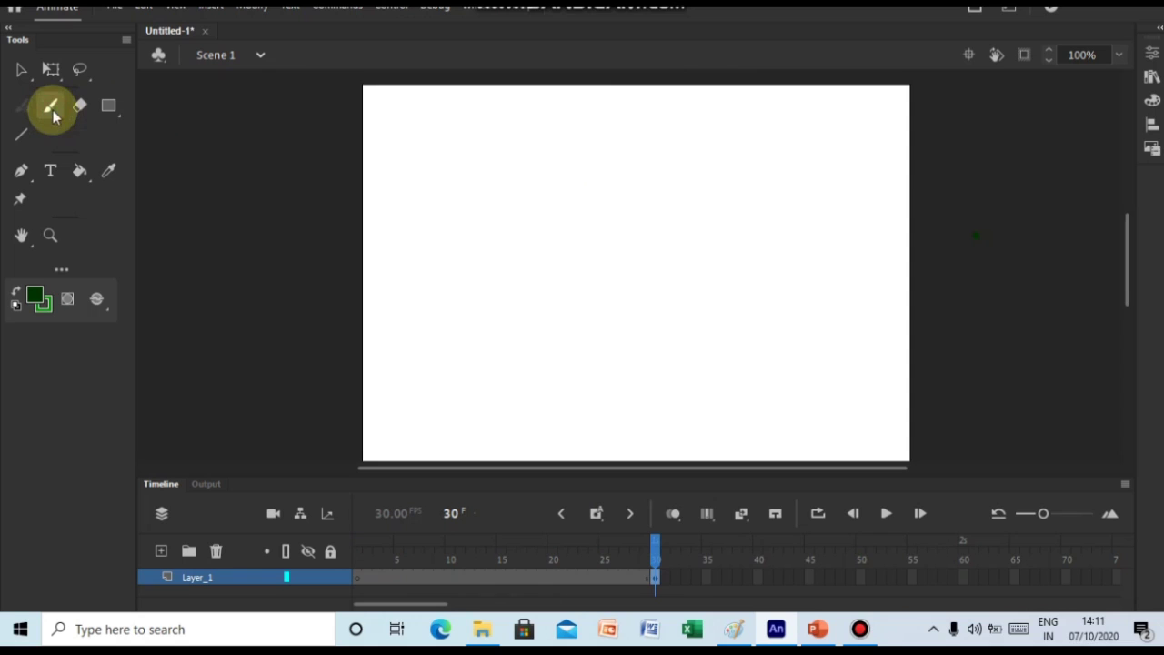
click(44, 304)
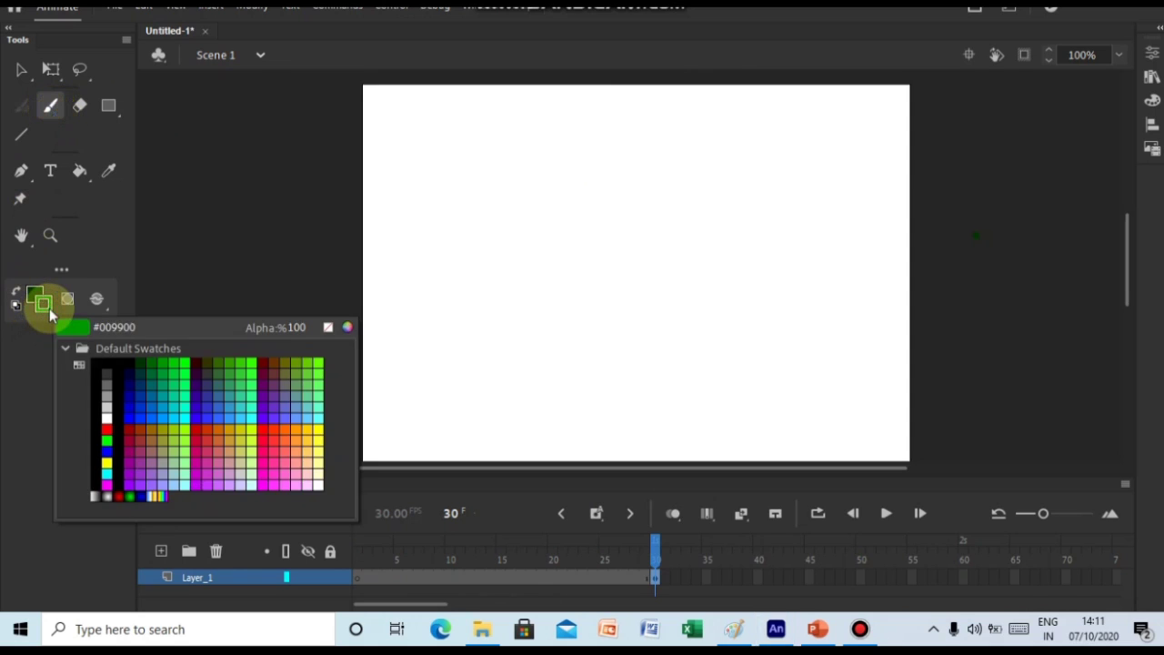
click(144, 364)
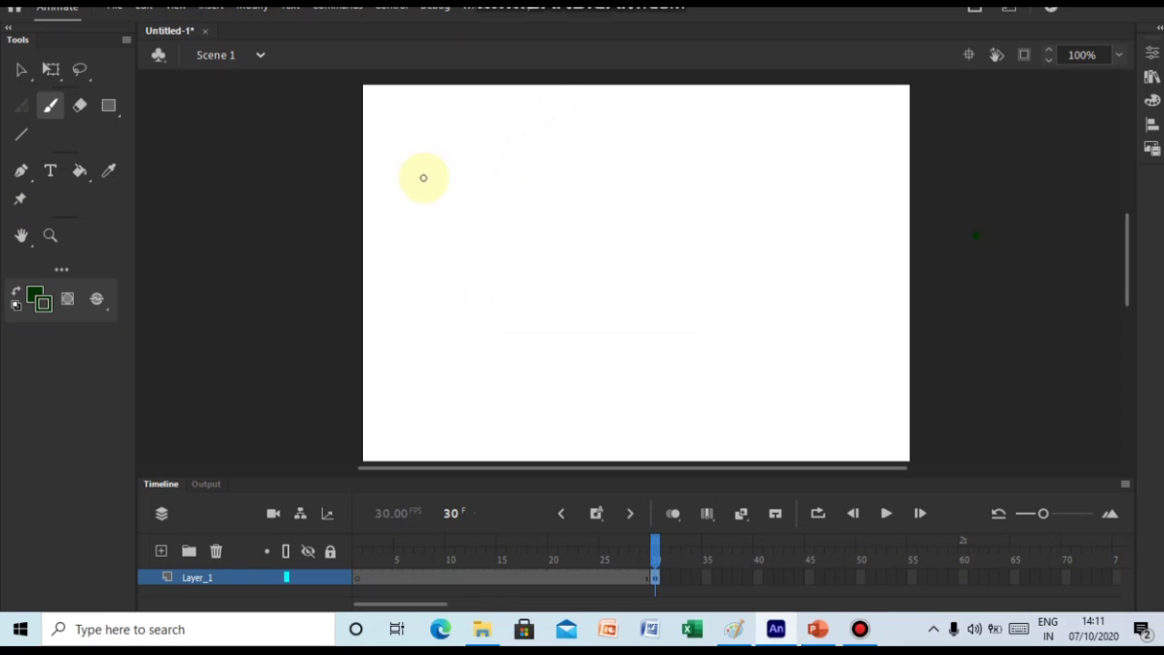
mouse_move(423, 177)
mouse_down()
mouse_move(425, 136)
mouse_move(459, 130)
mouse_move(480, 157)
mouse_move(510, 134)
mouse_move(536, 137)
mouse_move(550, 184)
mouse_move(575, 186)
mouse_move(583, 209)
mouse_move(568, 244)
mouse_up()
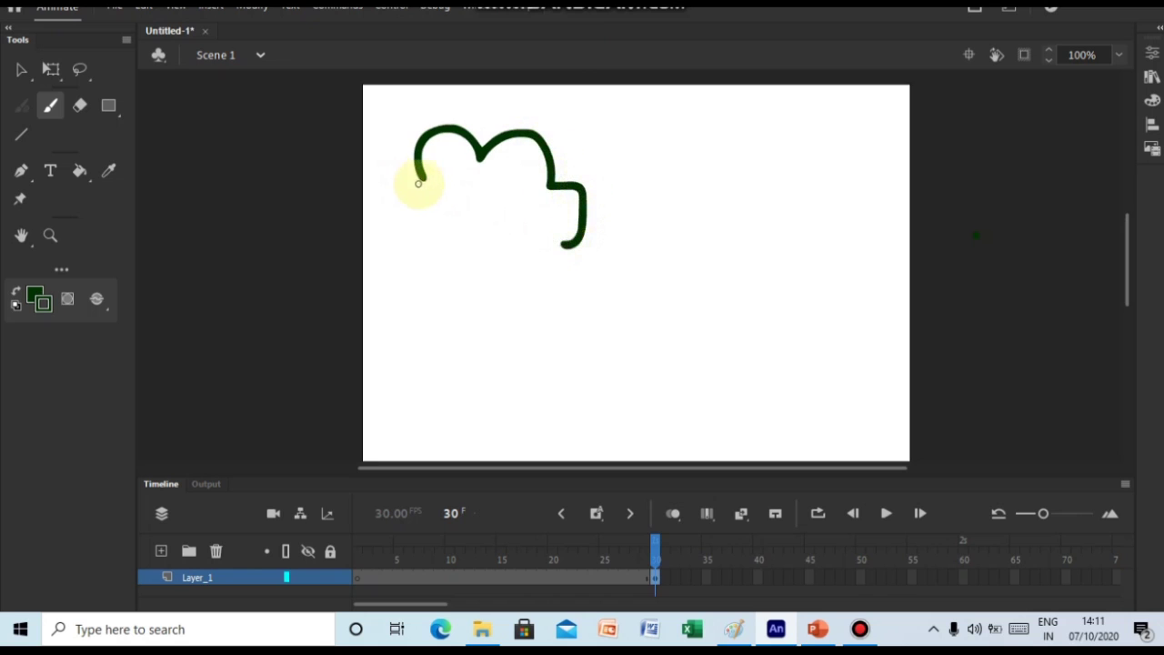
mouse_move(420, 179)
mouse_down()
mouse_move(402, 224)
mouse_move(435, 233)
mouse_move(425, 286)
mouse_move(468, 284)
mouse_move(480, 267)
mouse_move(512, 300)
mouse_move(559, 247)
mouse_up()
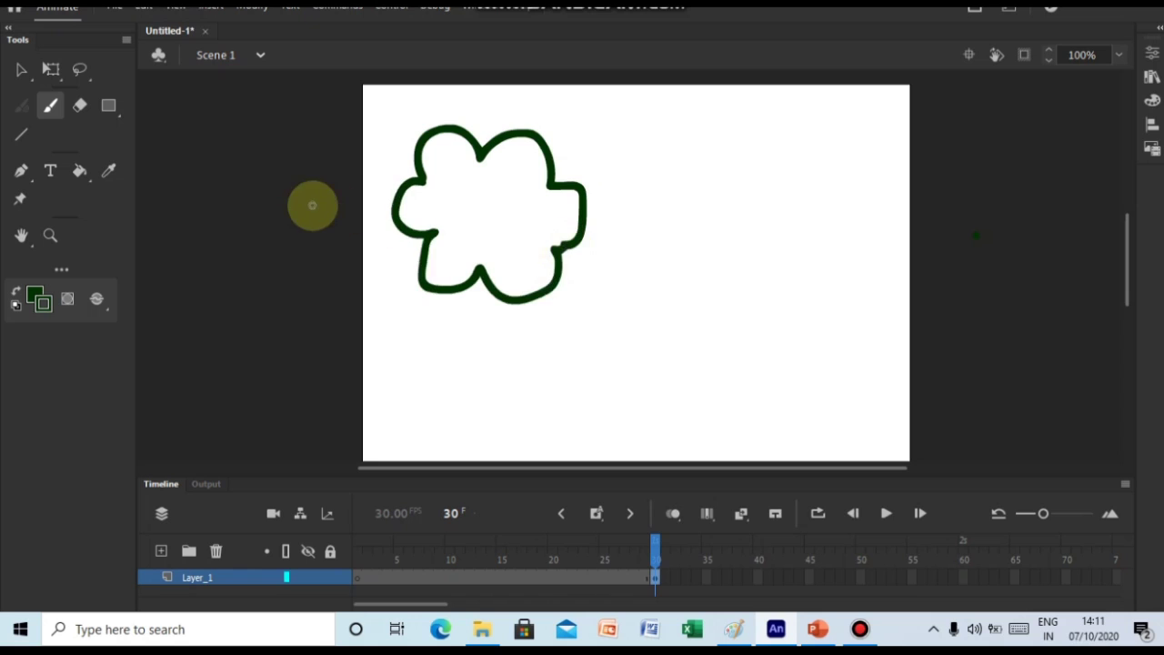
Set the fill and stroke colours to brown, brush a branched tree-trunk outline beside the crown and fill it with brown.
click(54, 109)
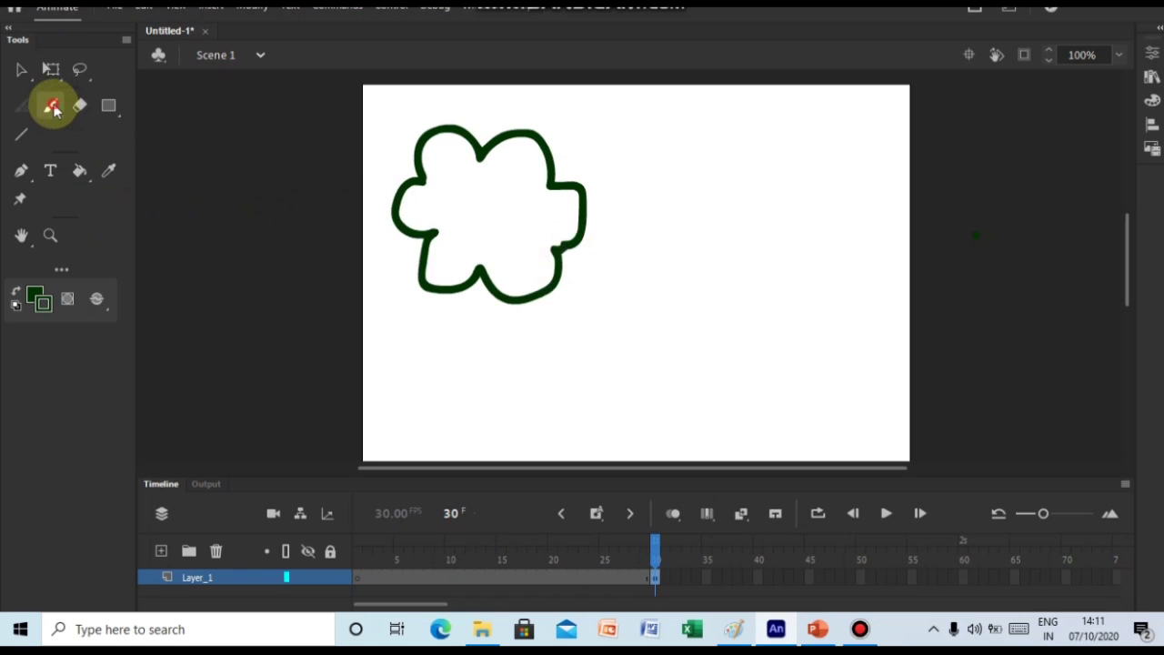
click(35, 296)
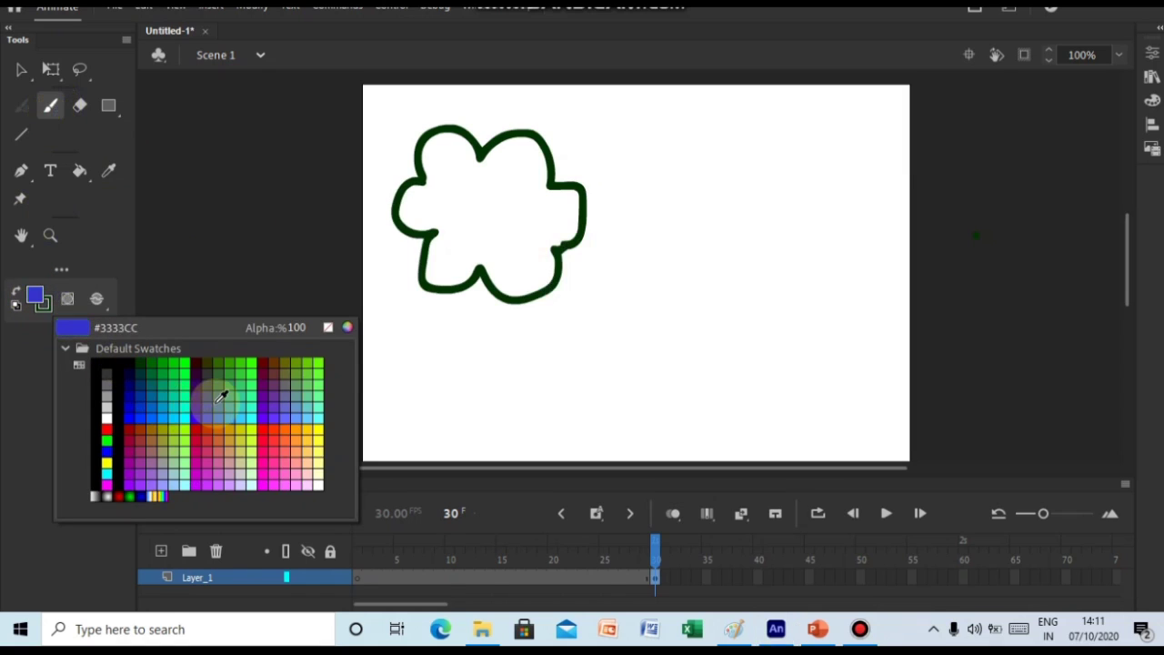
click(139, 429)
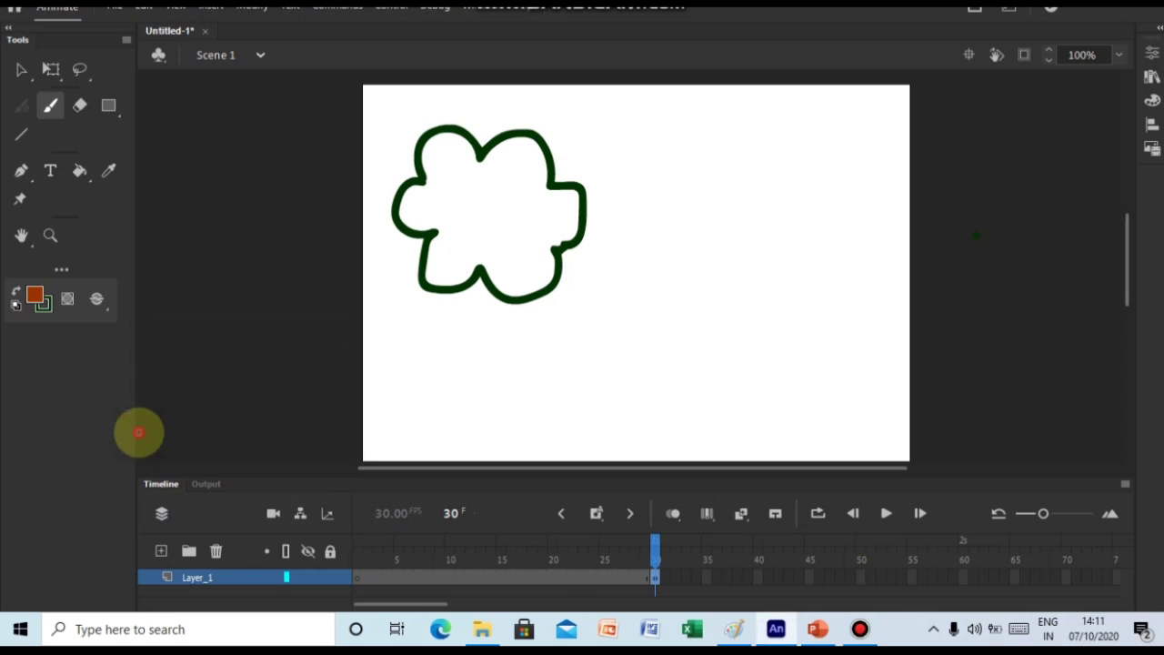
click(51, 305)
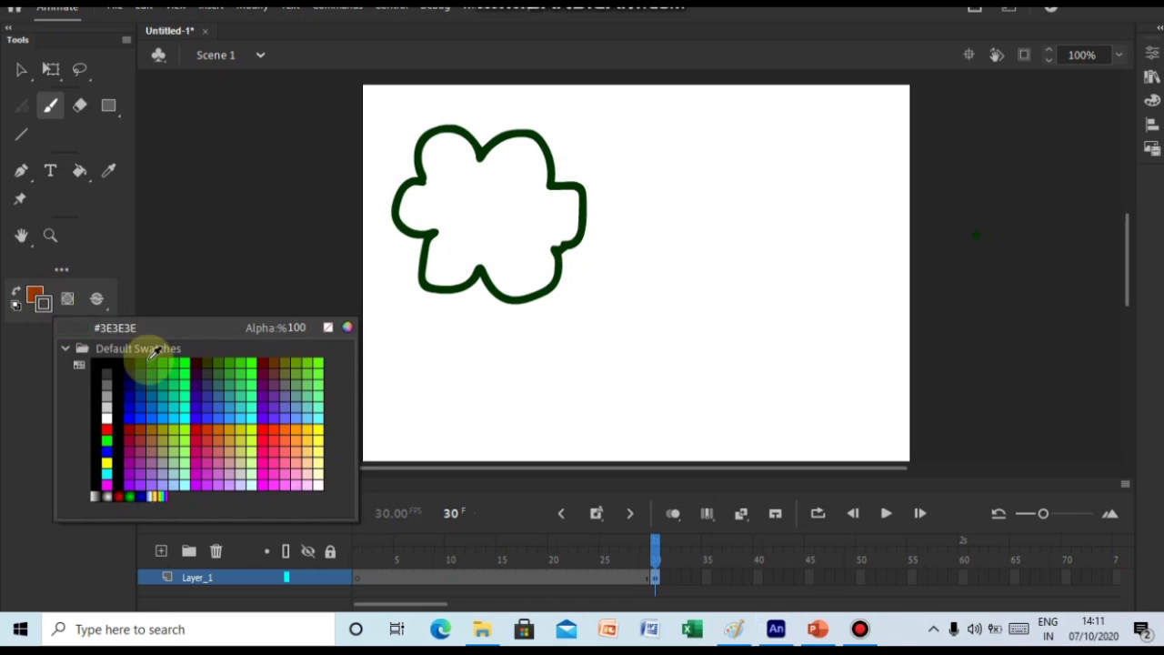
click(147, 425)
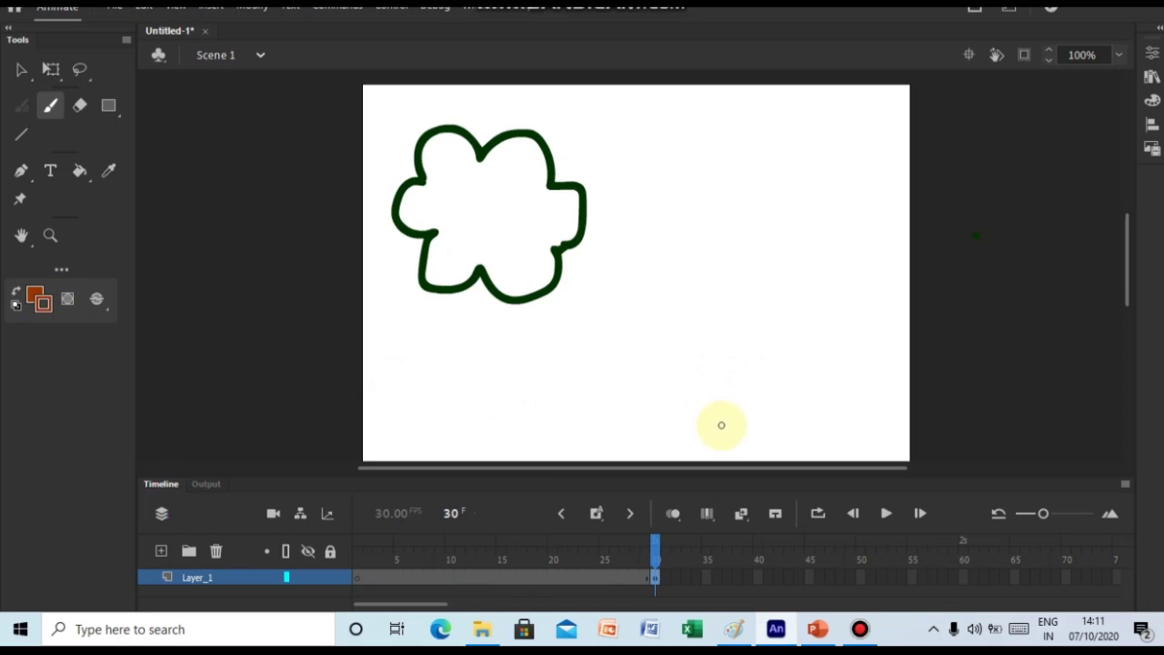
mouse_move(721, 424)
mouse_down()
mouse_move(688, 303)
mouse_move(684, 230)
mouse_move(701, 243)
mouse_move(712, 296)
mouse_move(723, 248)
mouse_move(792, 157)
mouse_move(753, 246)
mouse_move(804, 238)
mouse_move(756, 269)
mouse_move(743, 314)
mouse_move(757, 409)
mouse_move(777, 428)
mouse_move(707, 426)
mouse_up()
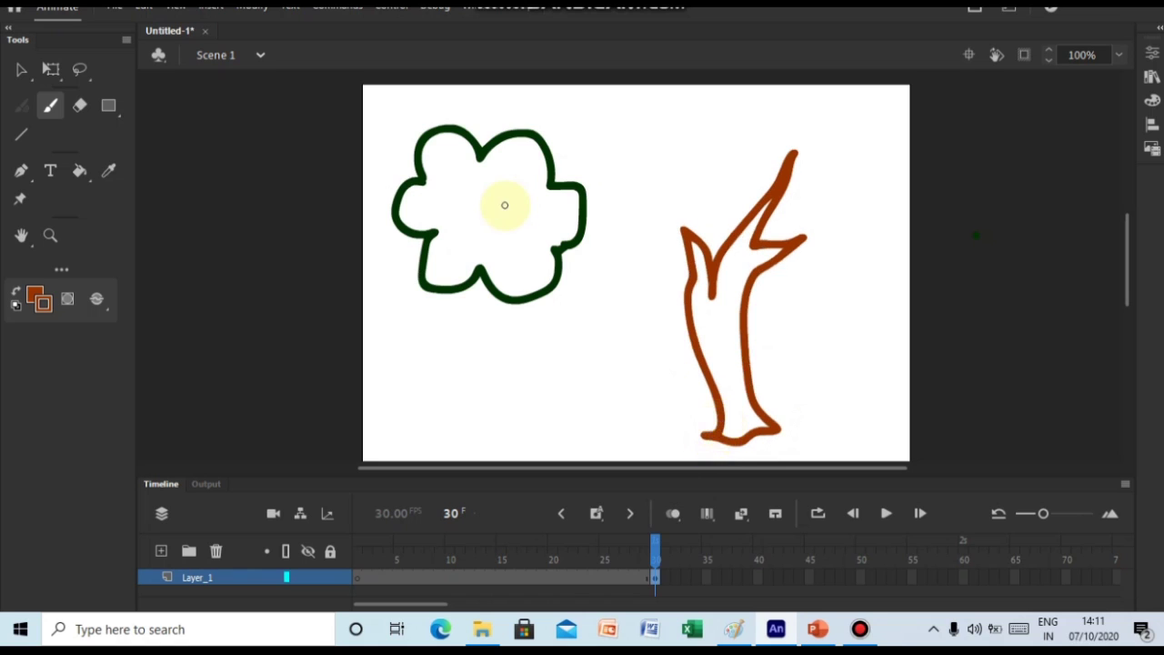
click(80, 173)
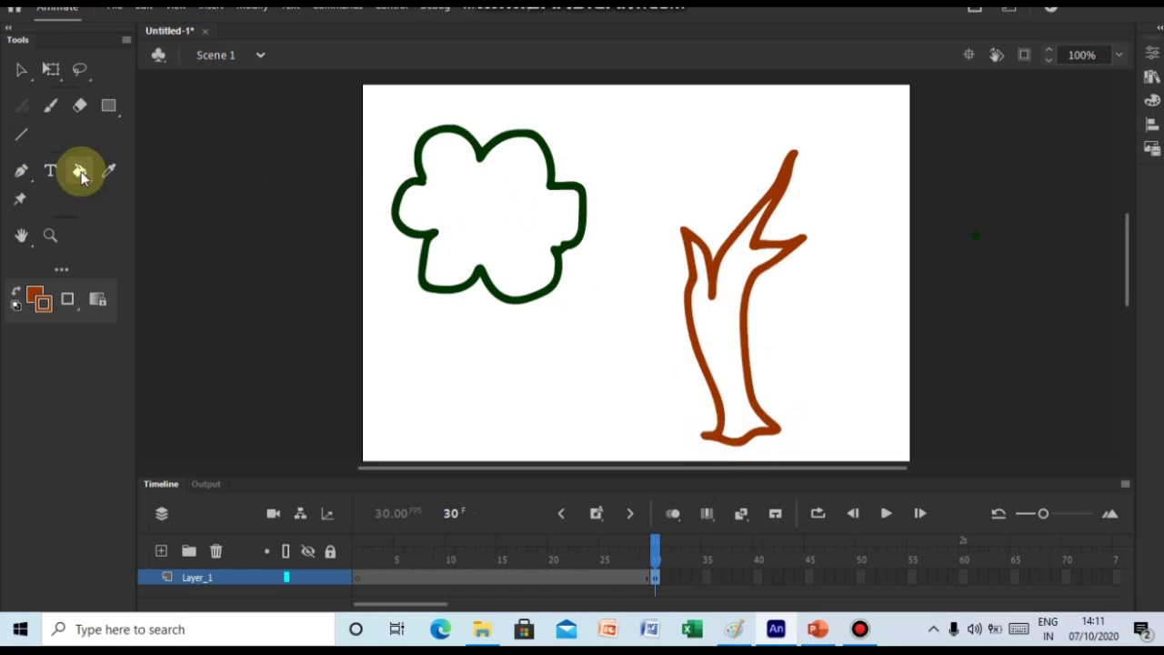
click(700, 319)
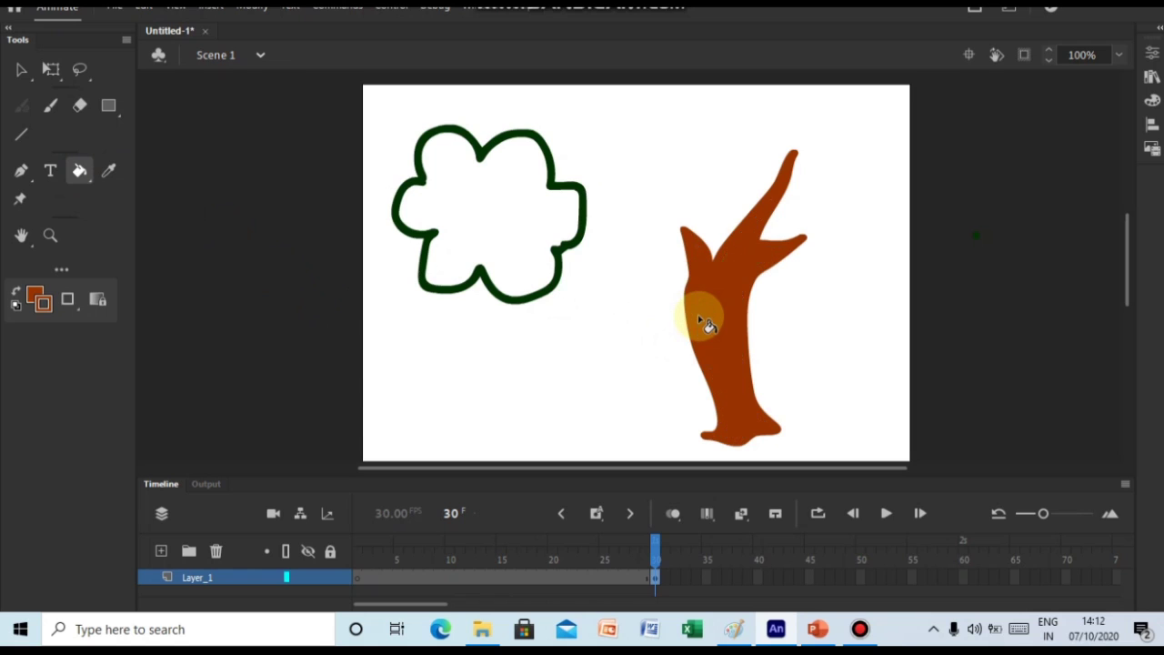
Set the fill and stroke colours to green #006600 and fill the tree-crown outline with it.
click(34, 297)
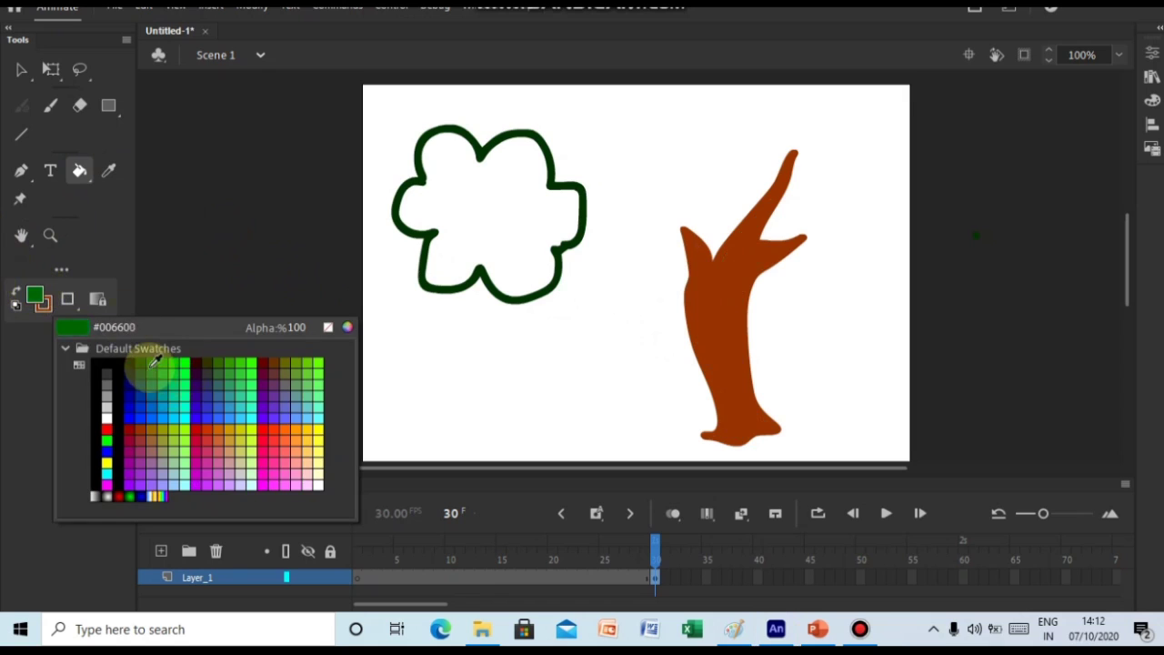
click(150, 363)
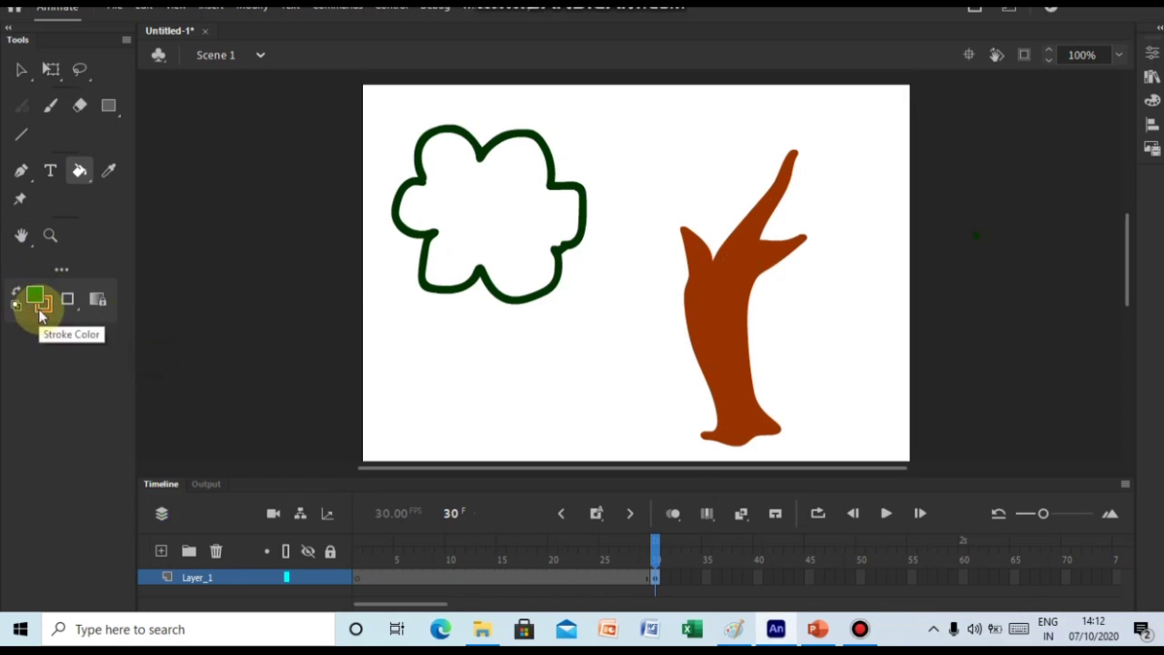
click(42, 305)
click(151, 362)
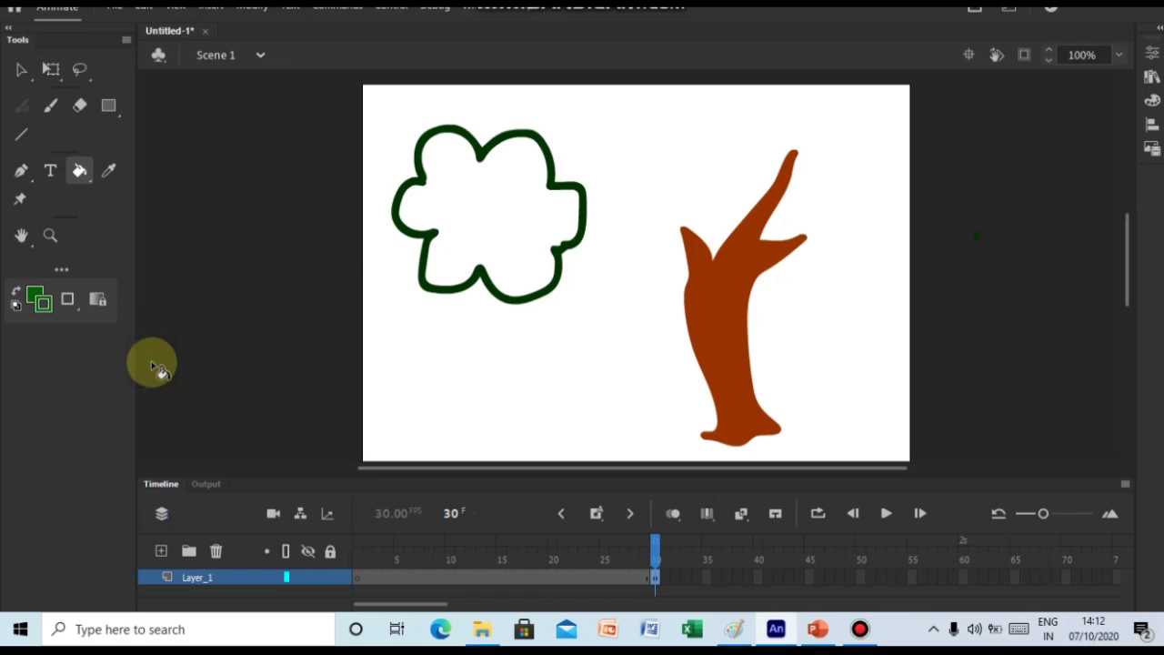
click(434, 197)
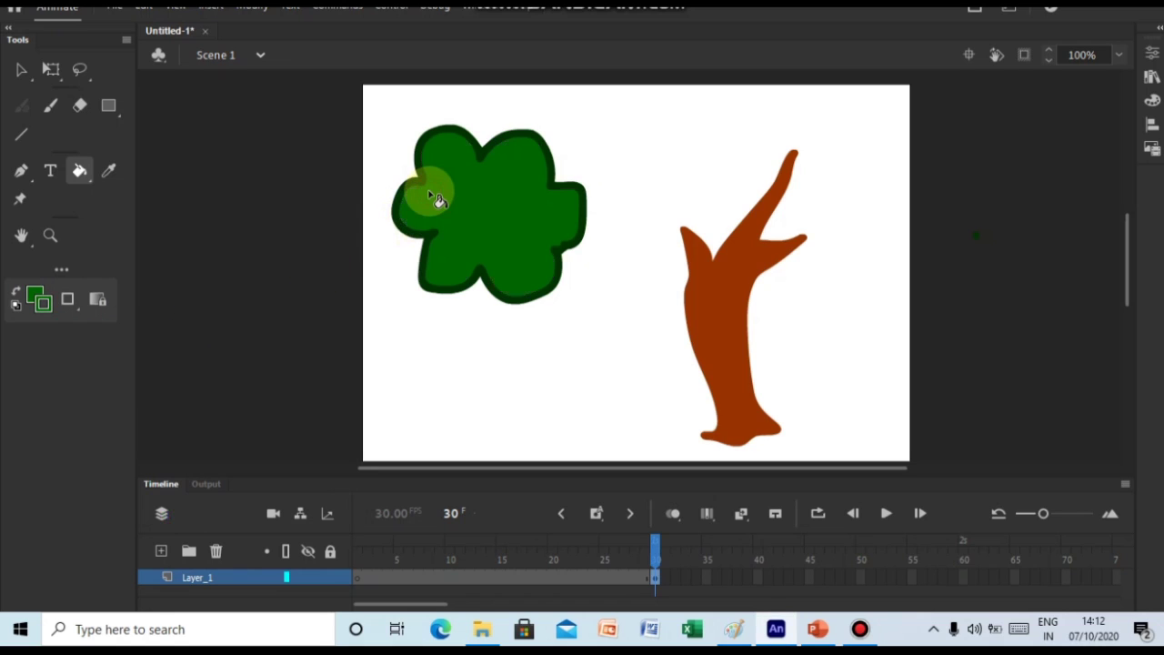
Move the brown trunk so that its branches overlap the green crown and form a complete tree.
click(20, 73)
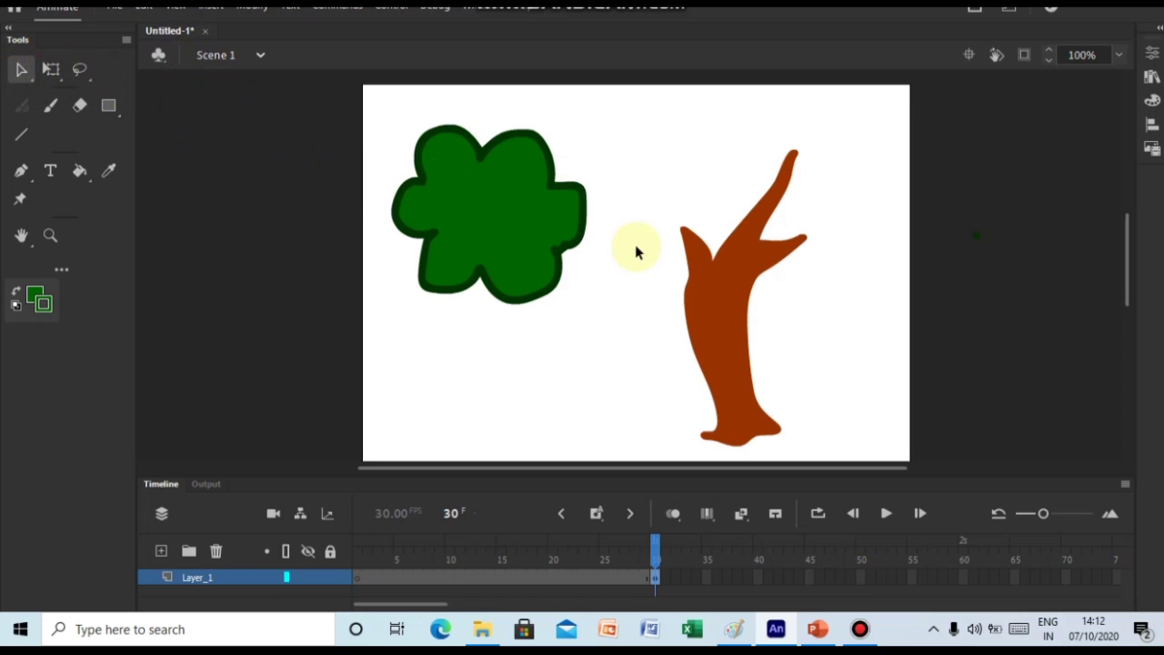
click(709, 297)
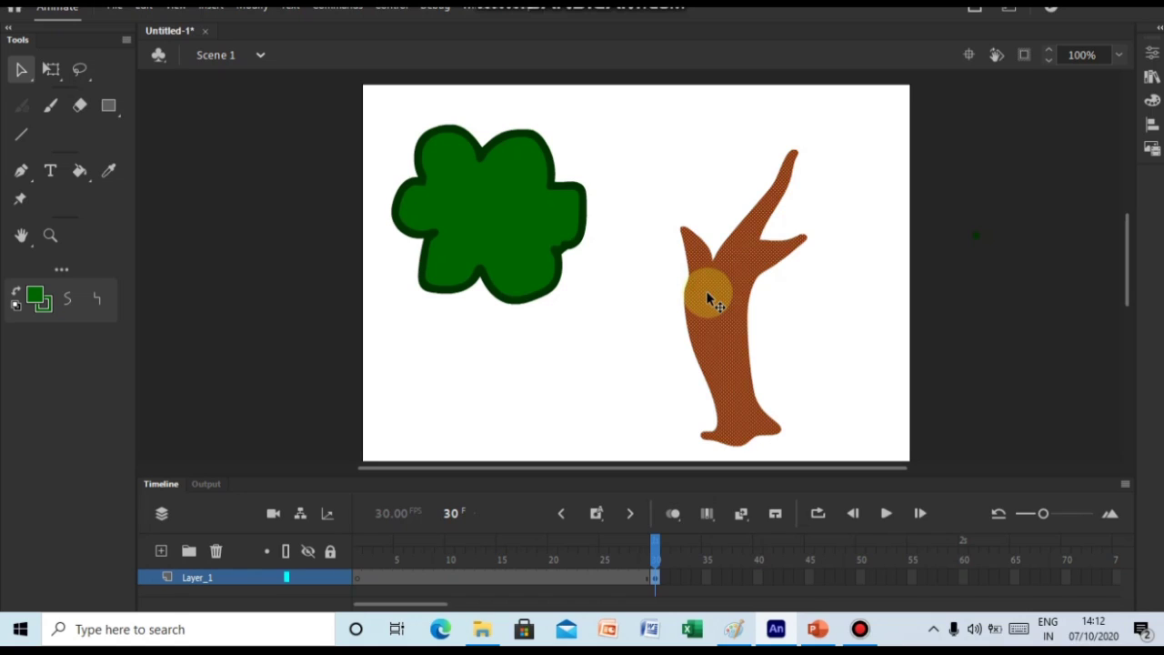
drag(709, 298, 463, 325)
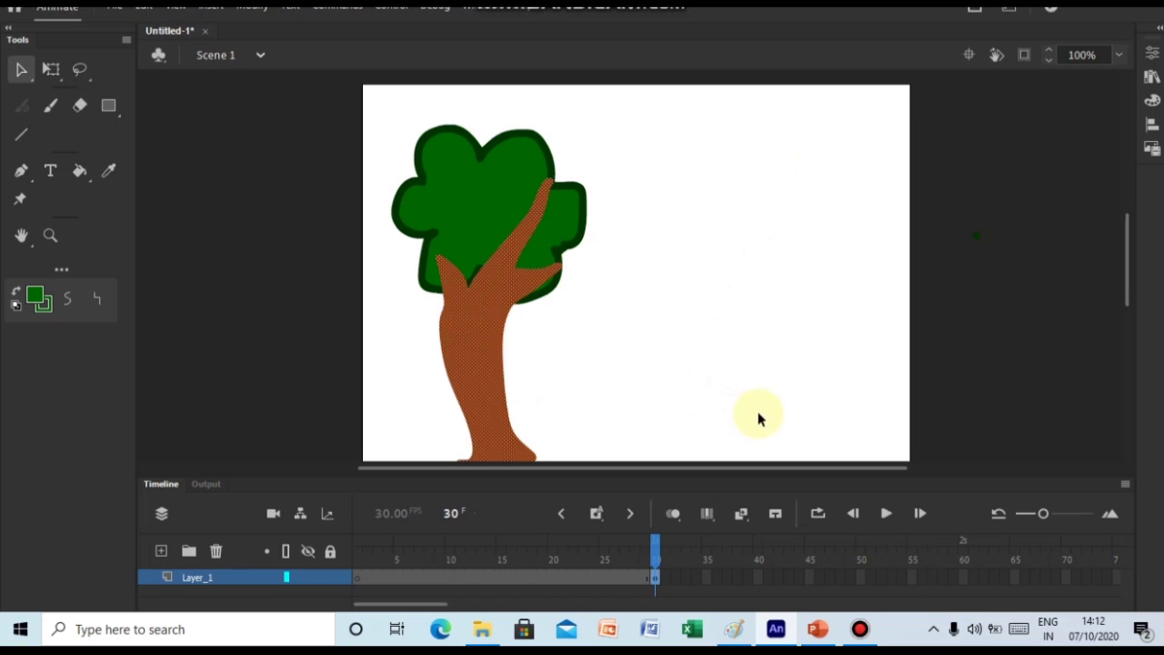
Deselect the trunk and draw a green rectangle about 210 by 165 px in the empty area beside the tree.
click(916, 388)
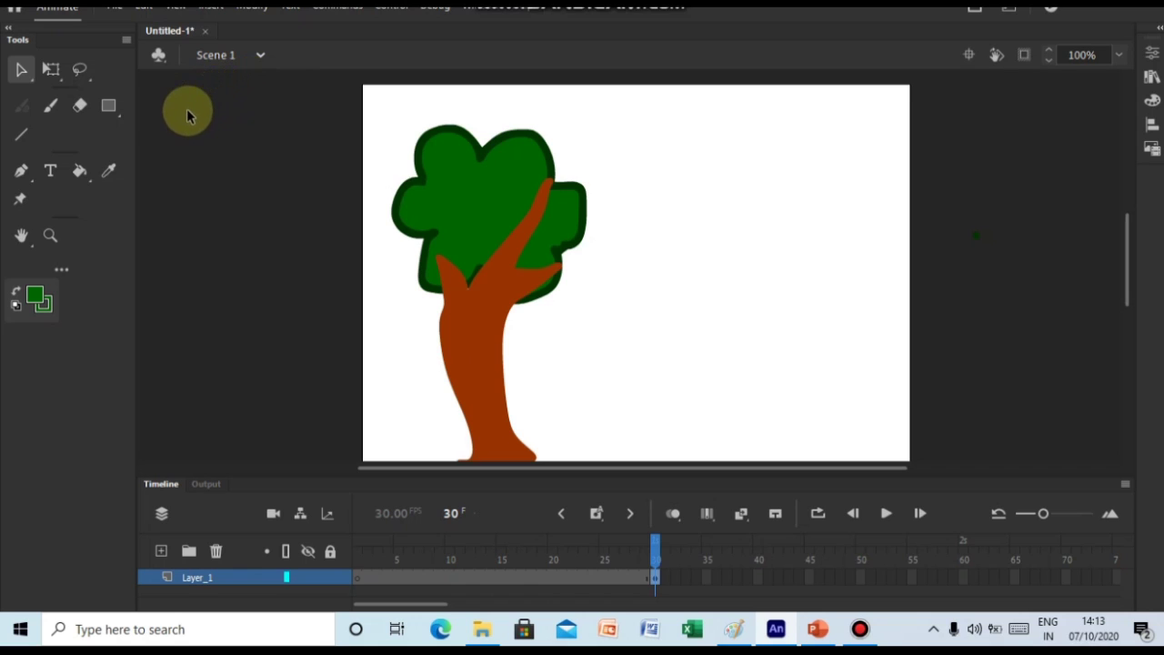
click(110, 107)
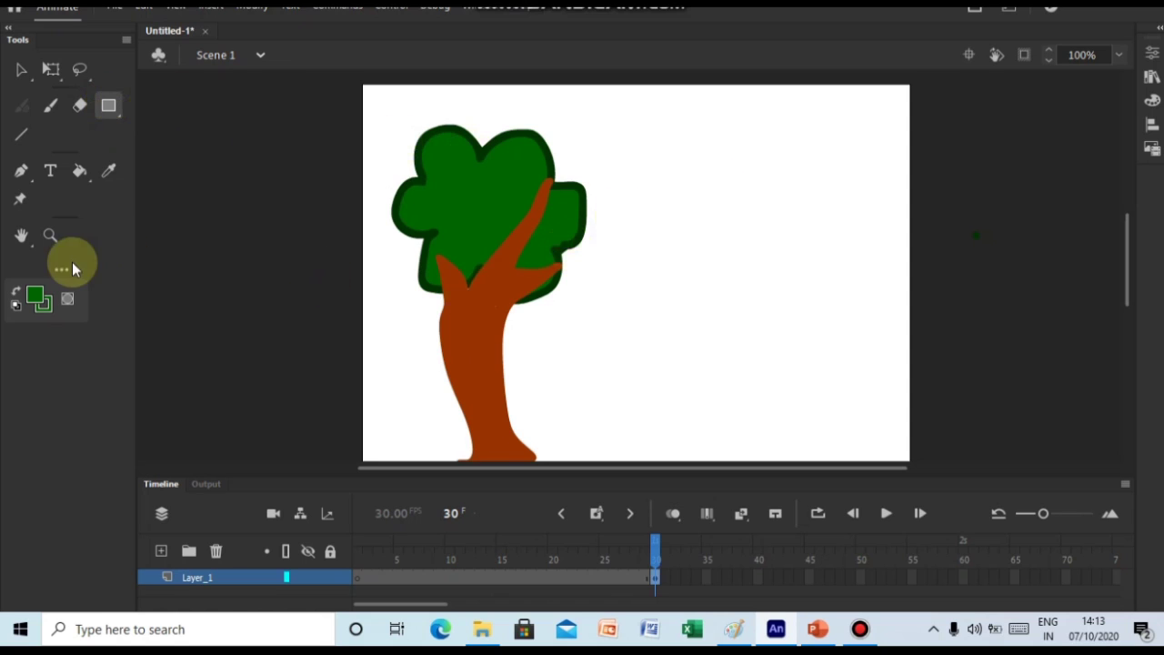
click(16, 294)
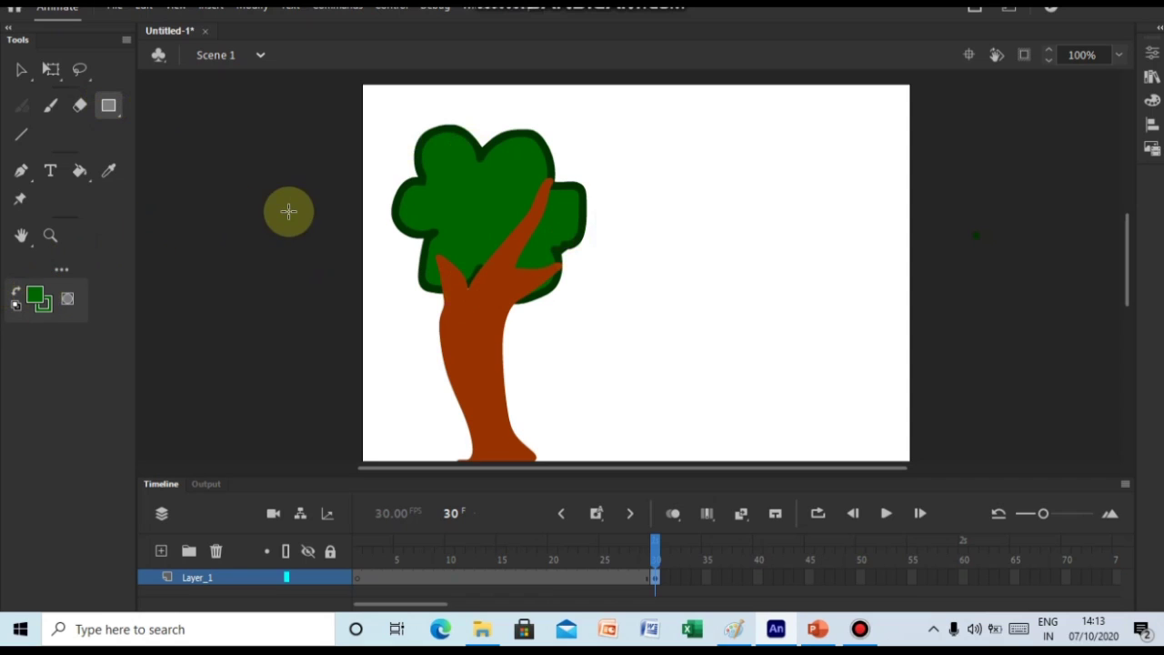
drag(660, 160, 840, 301)
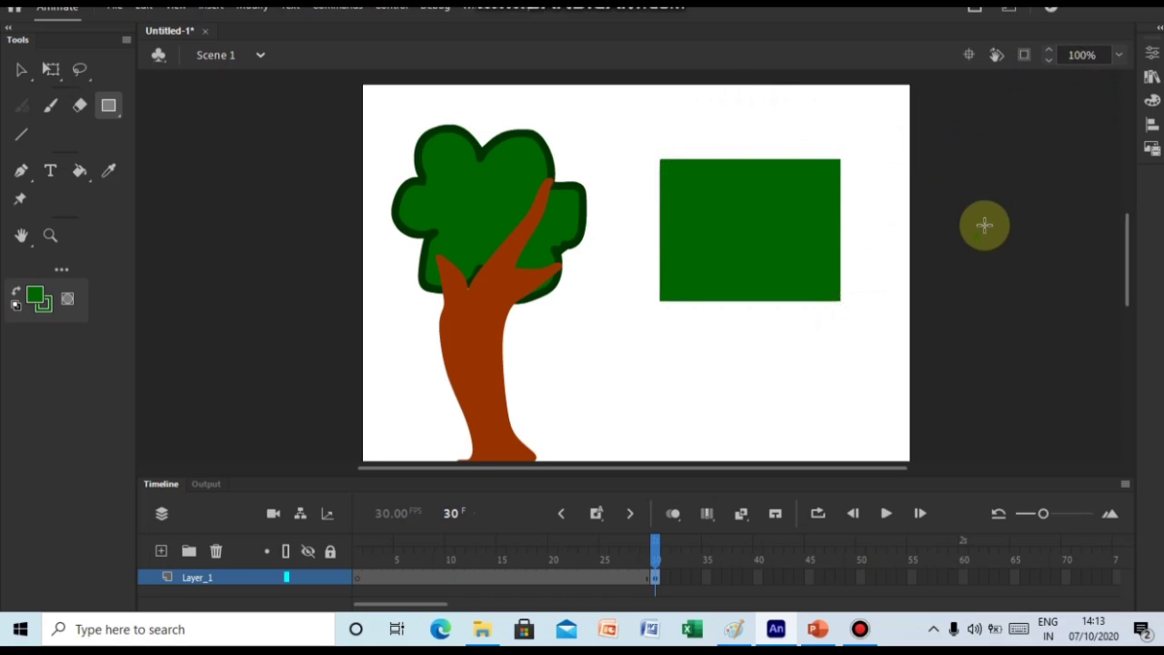
Select the green rectangle's fill and change it to the blue-to-black radial gradient swatch.
click(1153, 56)
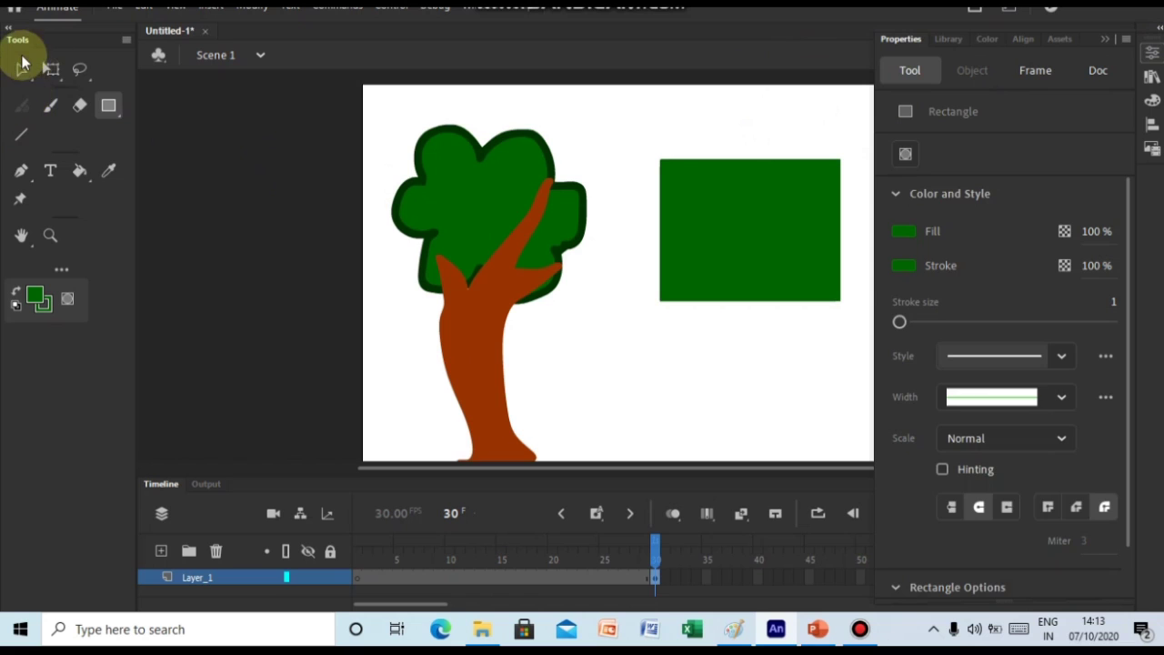
click(21, 69)
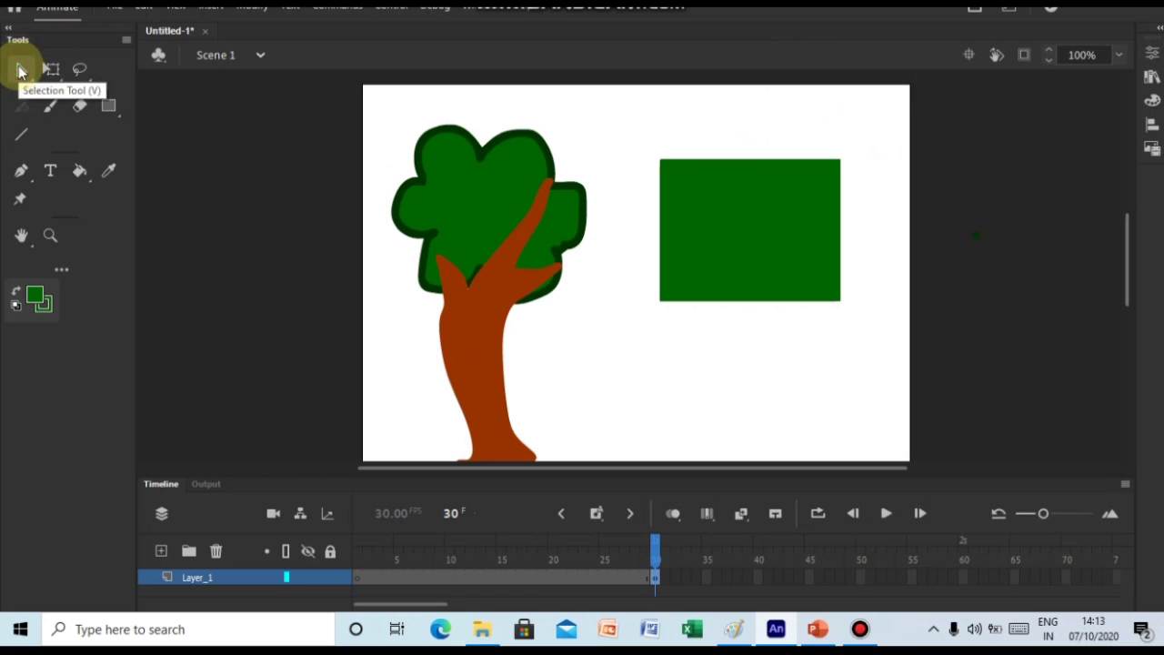
click(757, 214)
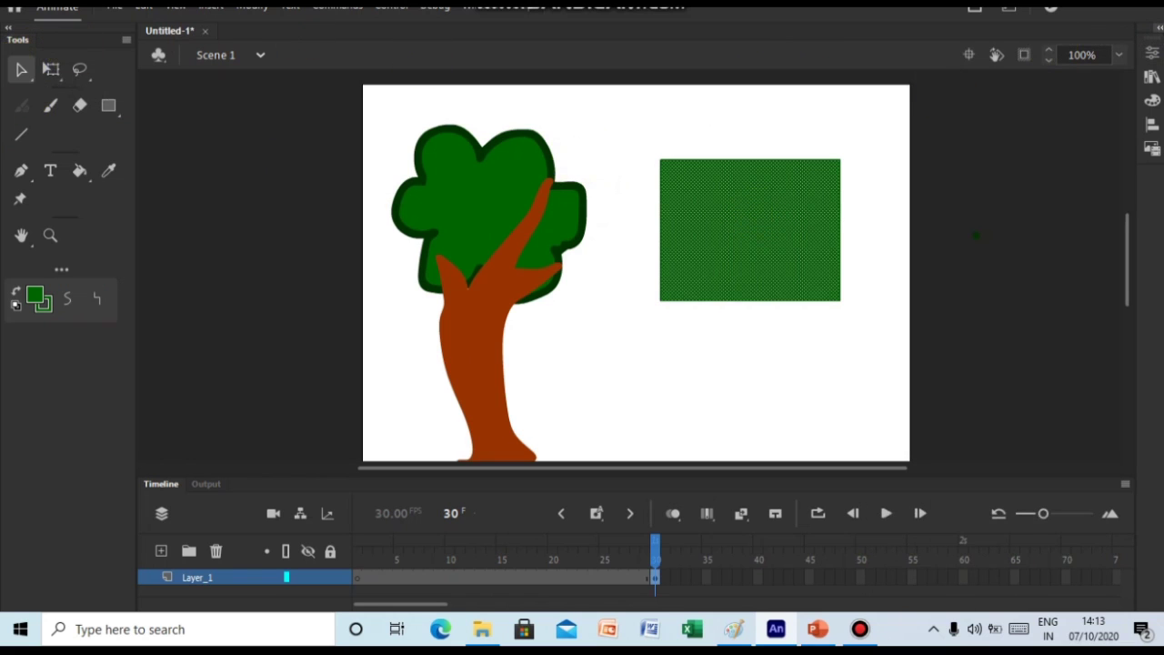
click(1153, 53)
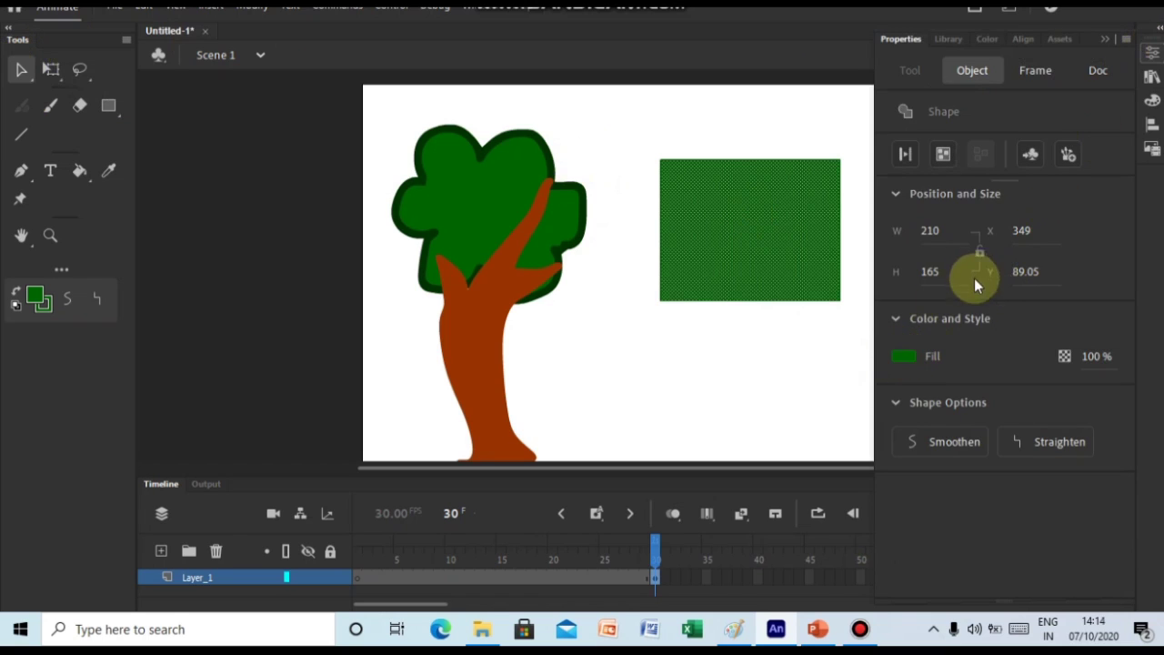
click(905, 356)
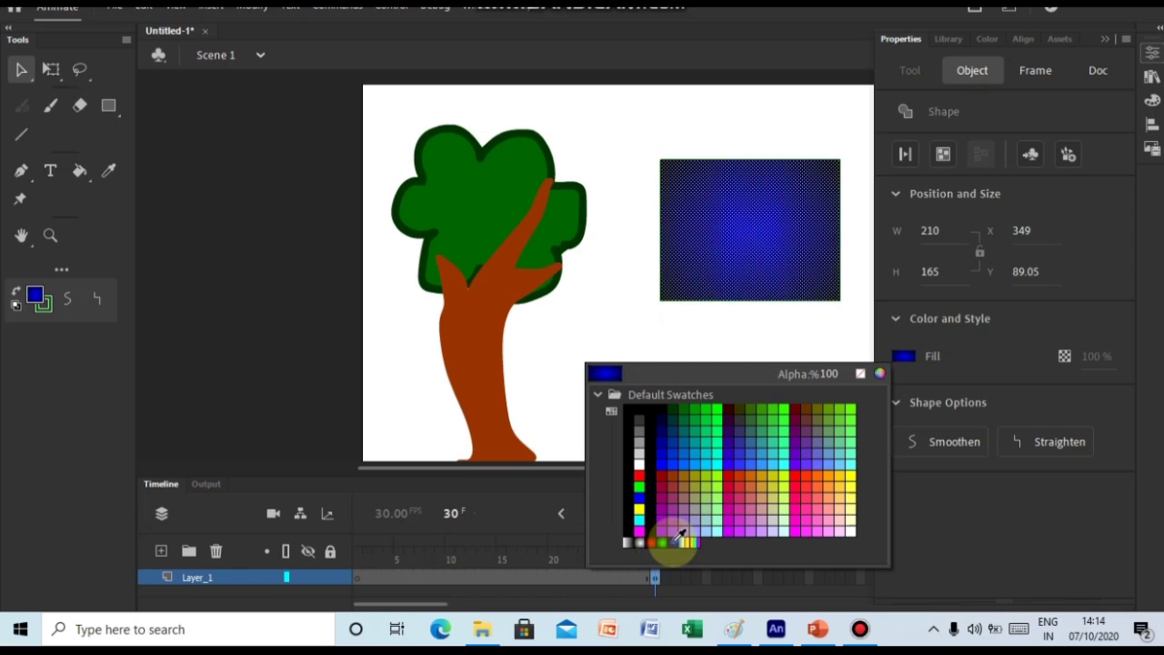
click(675, 541)
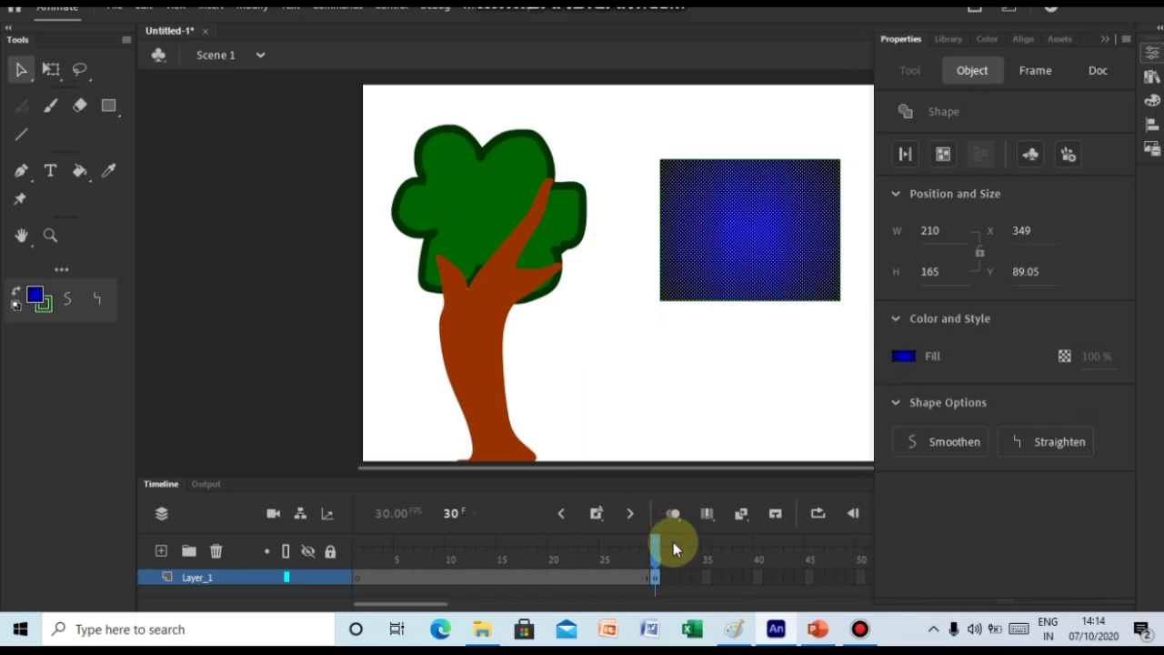
Edit the rectangle's radial gradient to run from a small blue centre through dark red #7C0000 to an outer pale green stop #7CB388.
click(1154, 101)
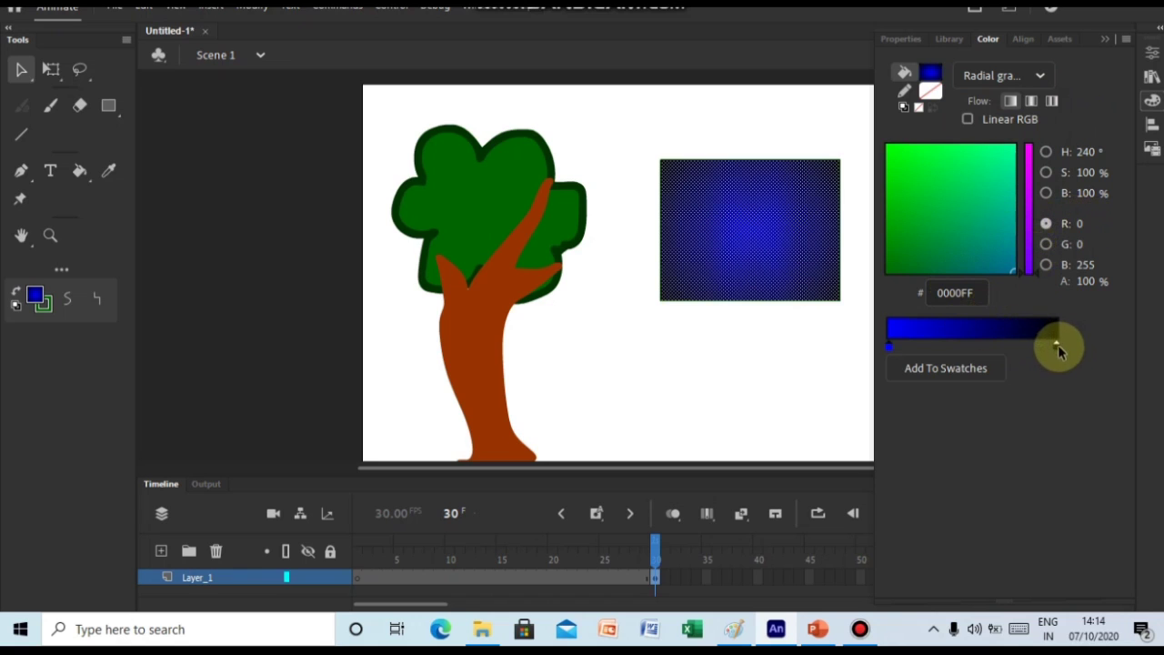
drag(1057, 345, 933, 348)
click(1030, 215)
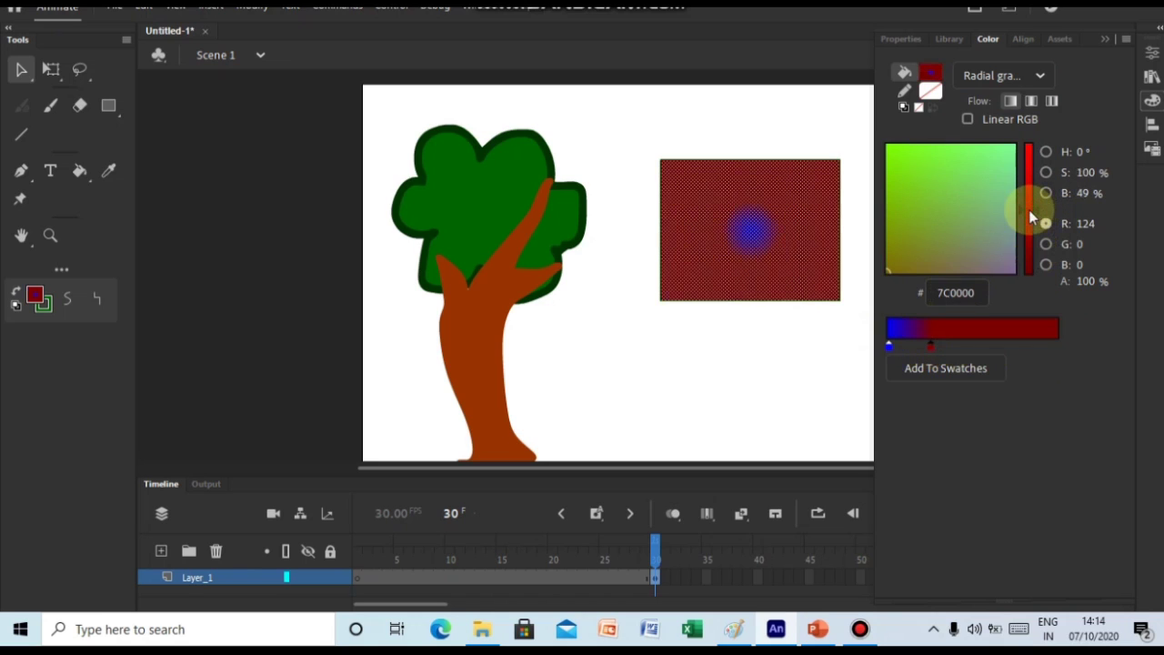
click(1030, 343)
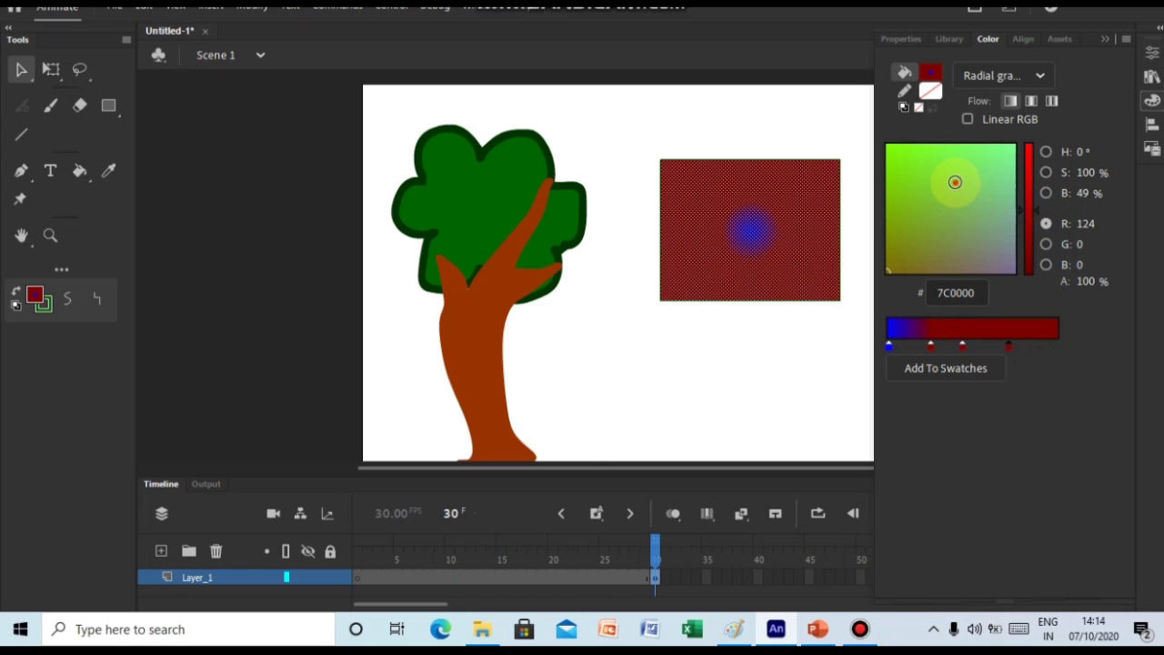
click(955, 182)
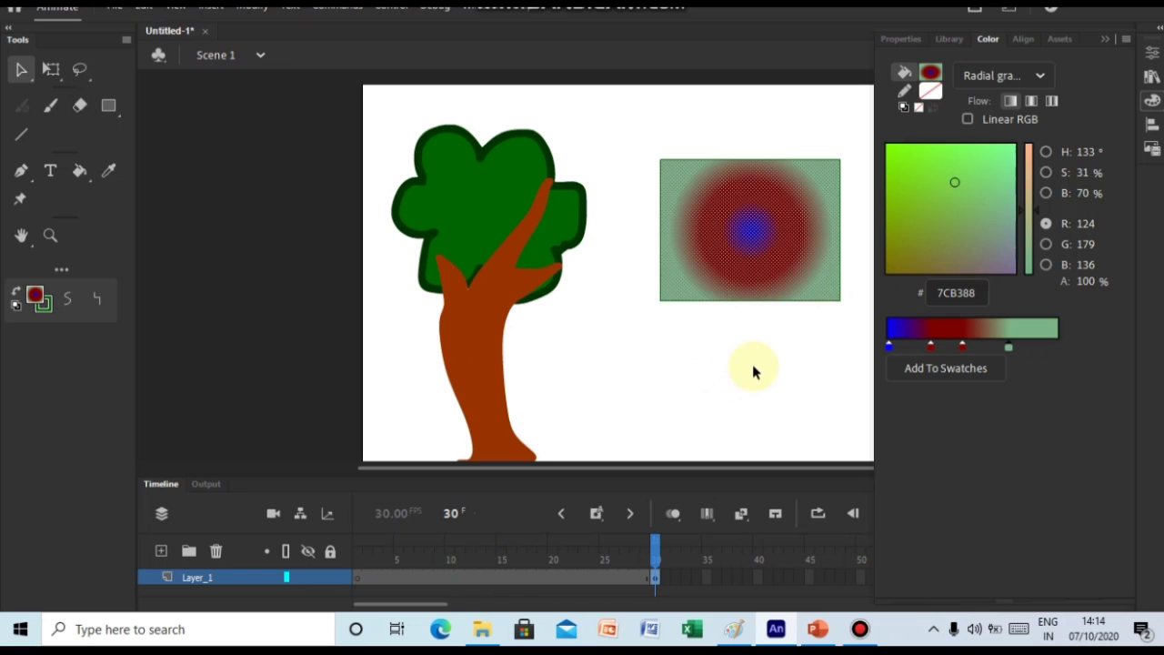
click(754, 369)
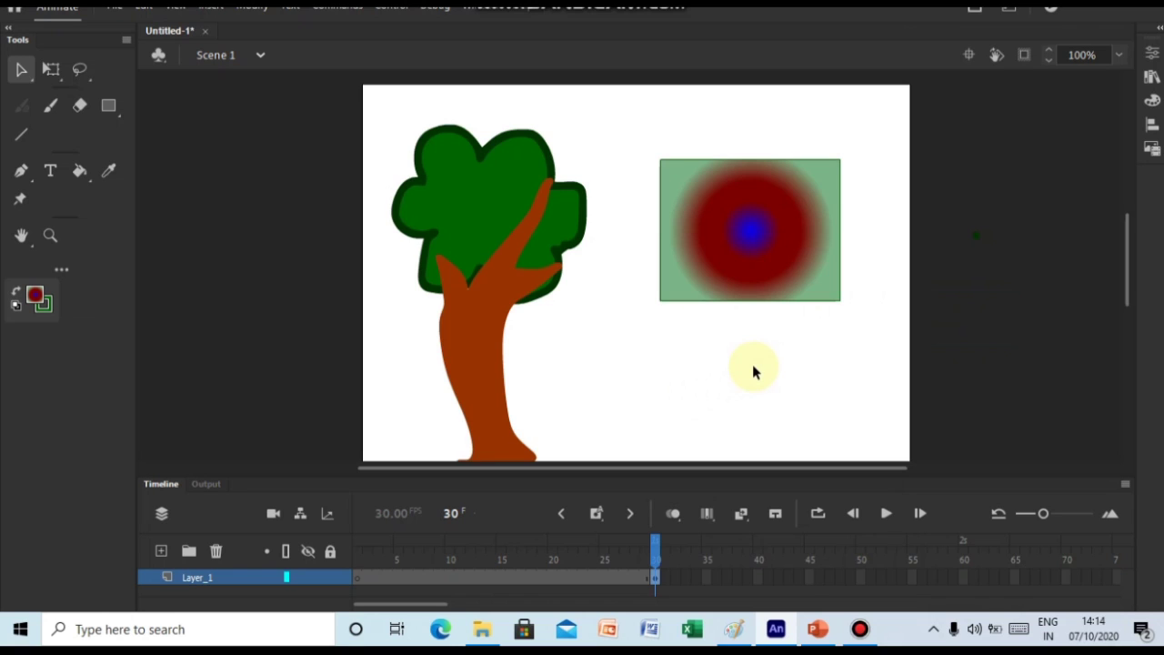
Draw a second gradient-filled rectangle about 173 by 120 px below the first one.
click(110, 104)
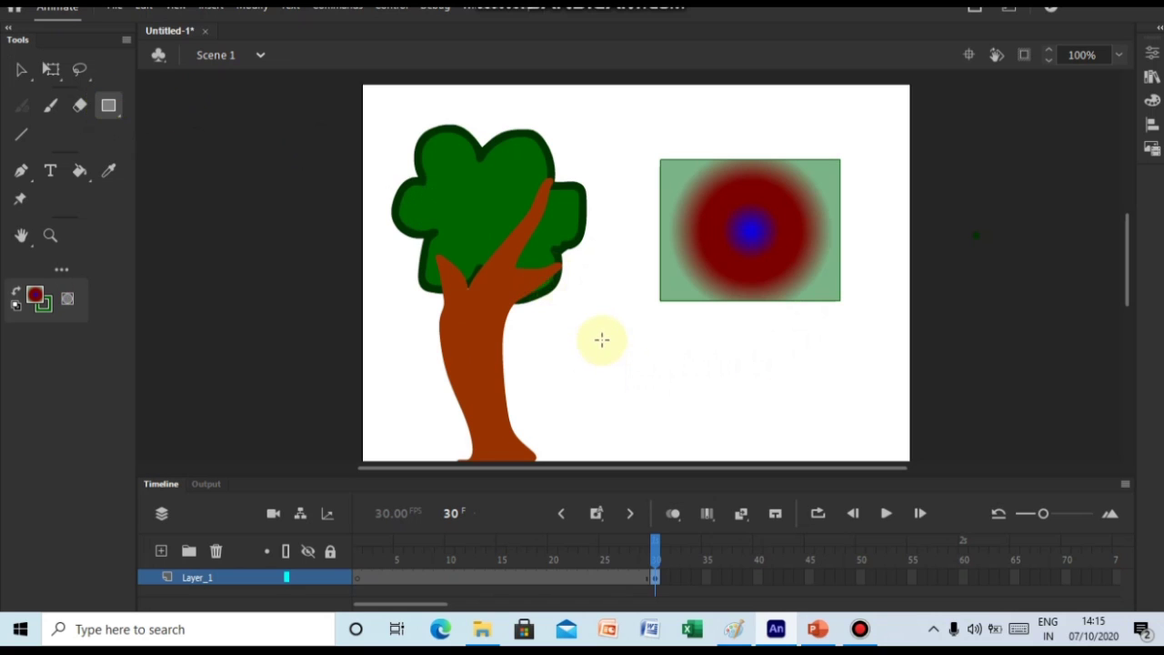
drag(601, 338, 615, 353)
drag(683, 401, 750, 442)
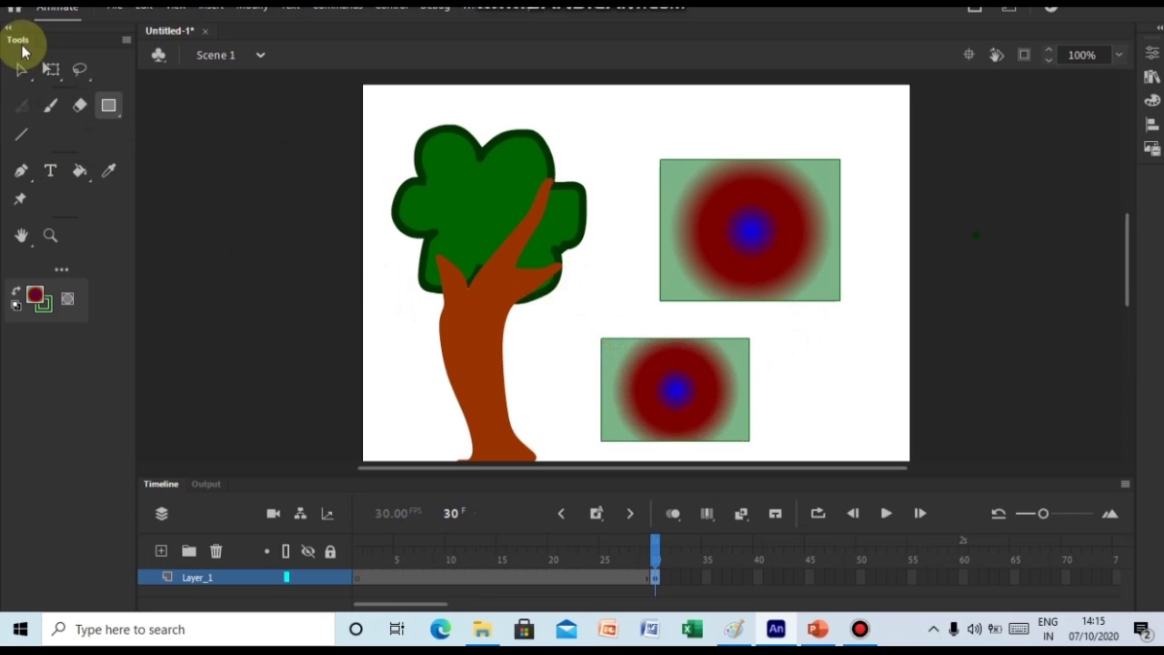
Select the smaller rectangle's fill and change its colour type to Linear gradient.
click(20, 73)
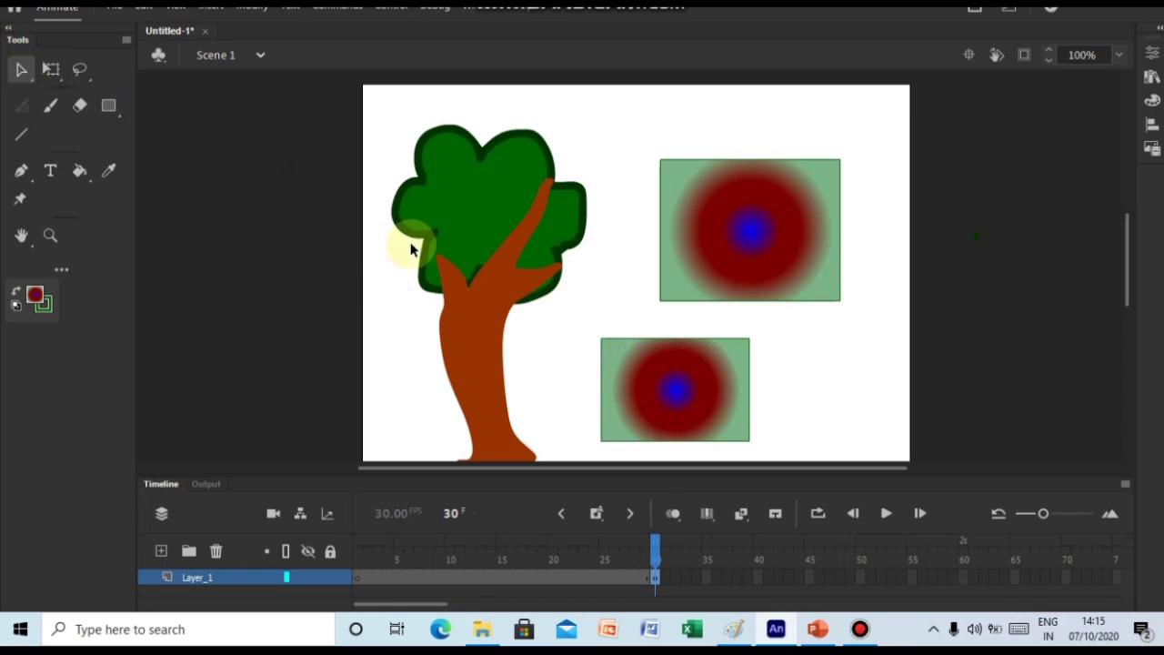
click(661, 403)
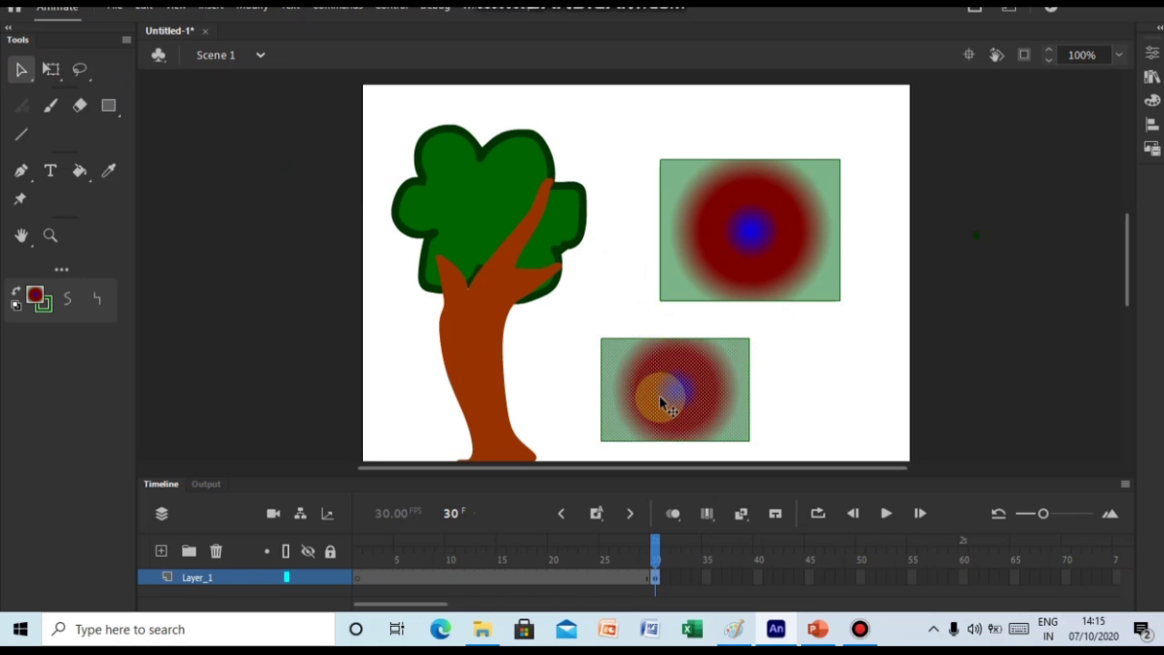
click(1151, 55)
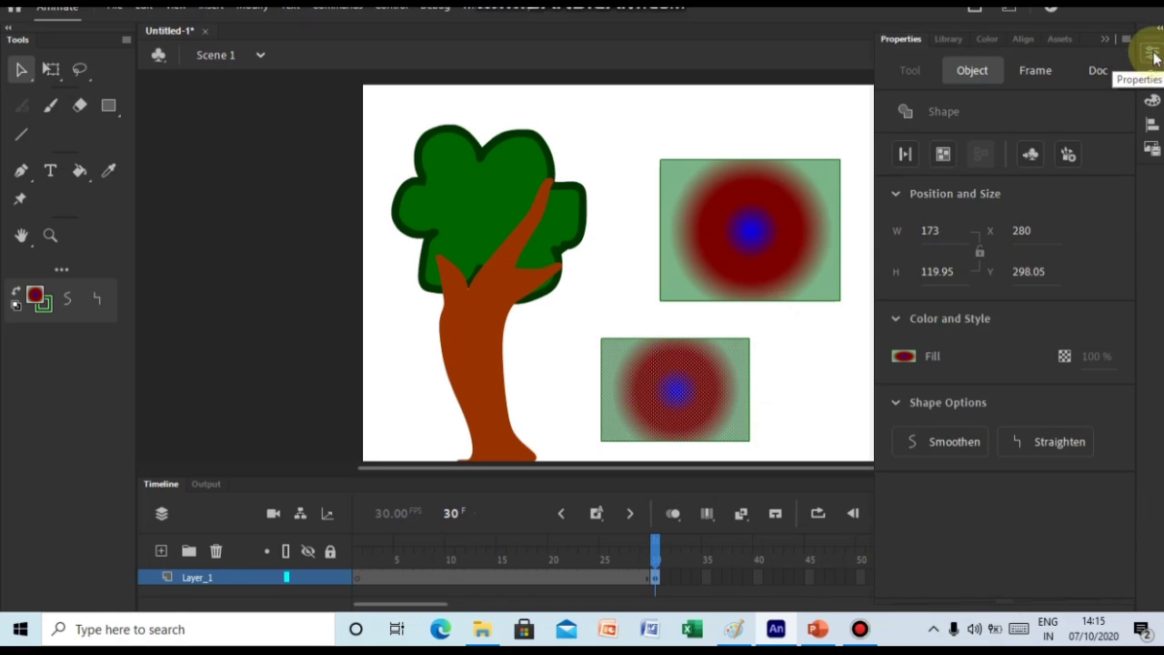
click(1151, 101)
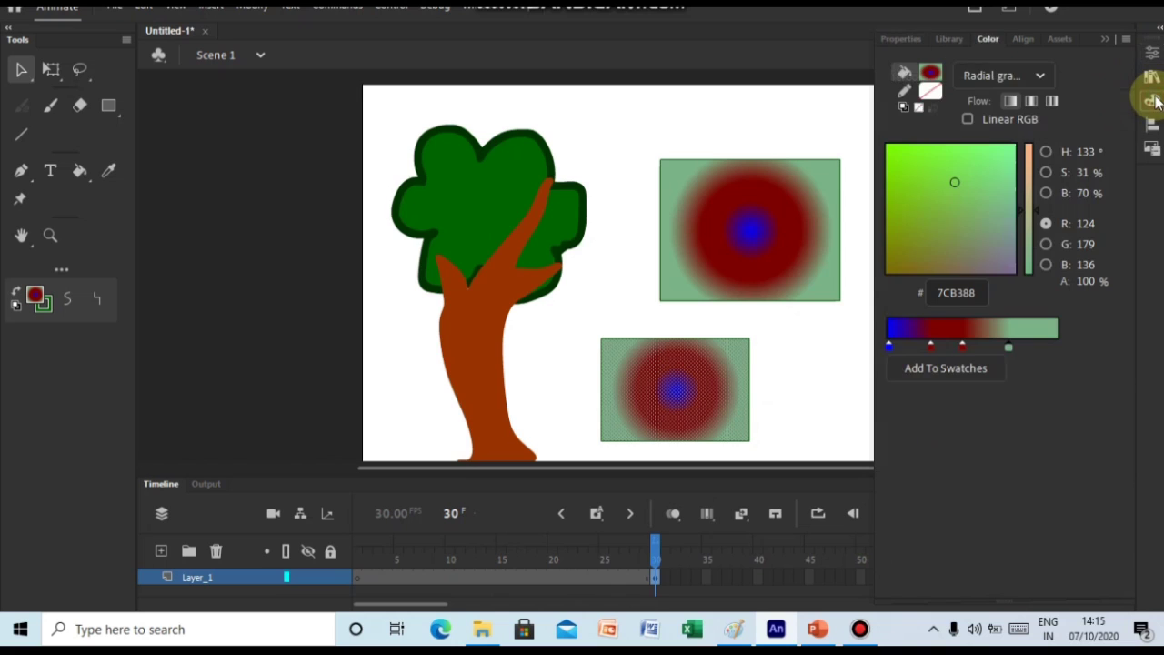
click(999, 80)
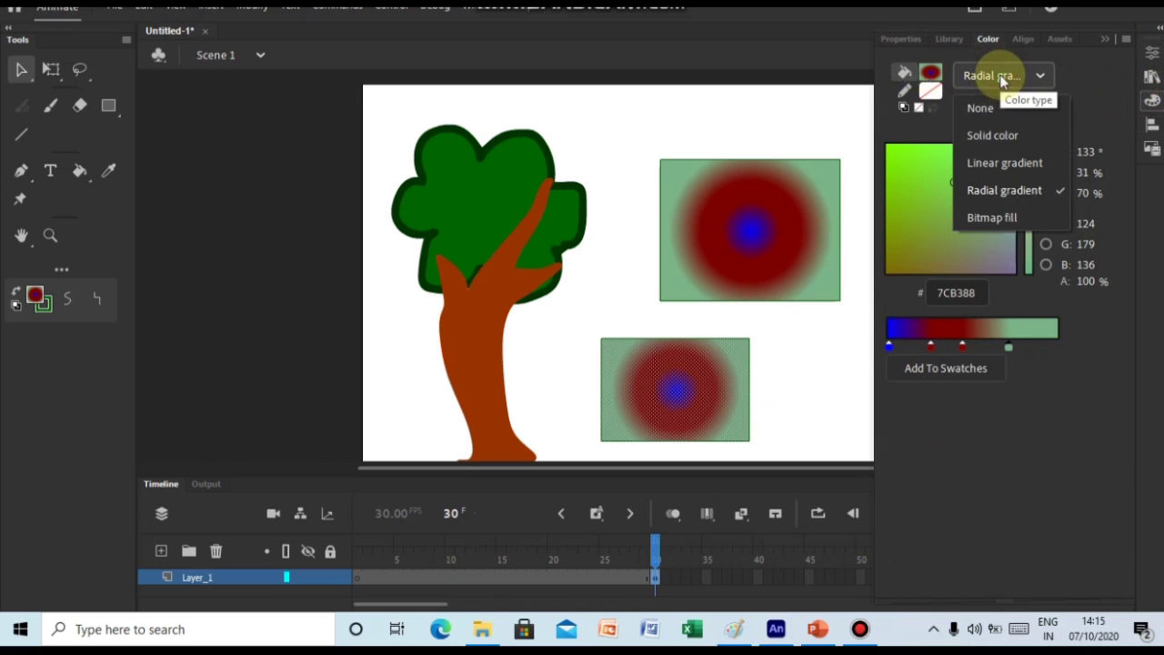
click(1010, 161)
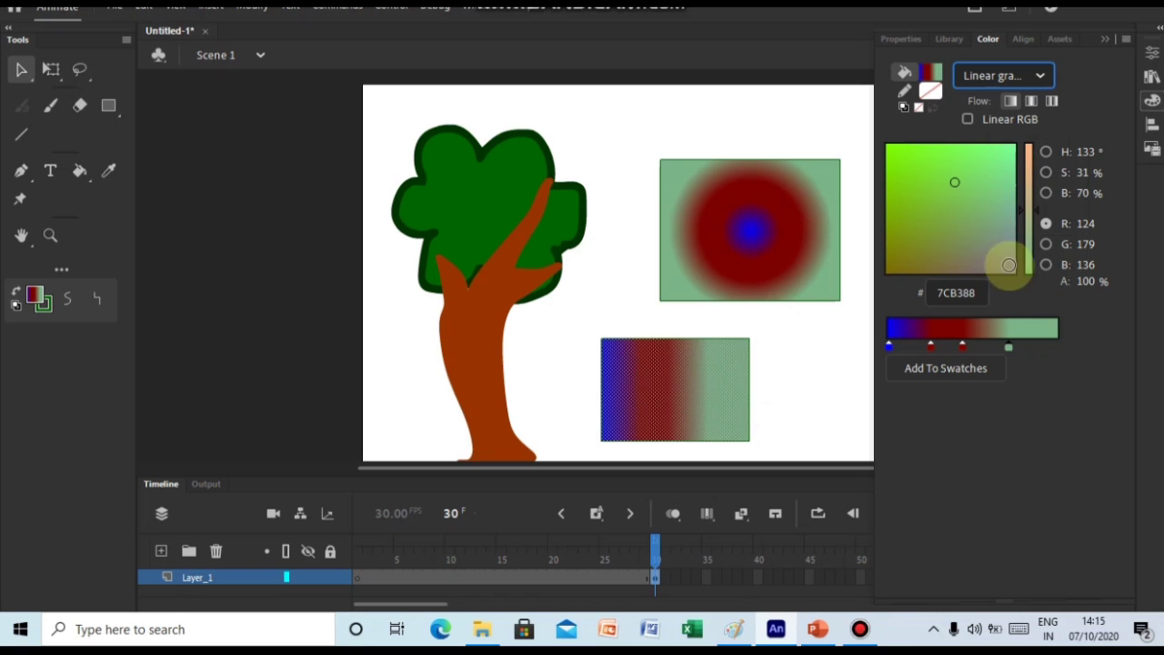
Recolour the linear gradient's pale green stop to light blue #7CA0C8 and place it between the last two dark red stops.
click(987, 191)
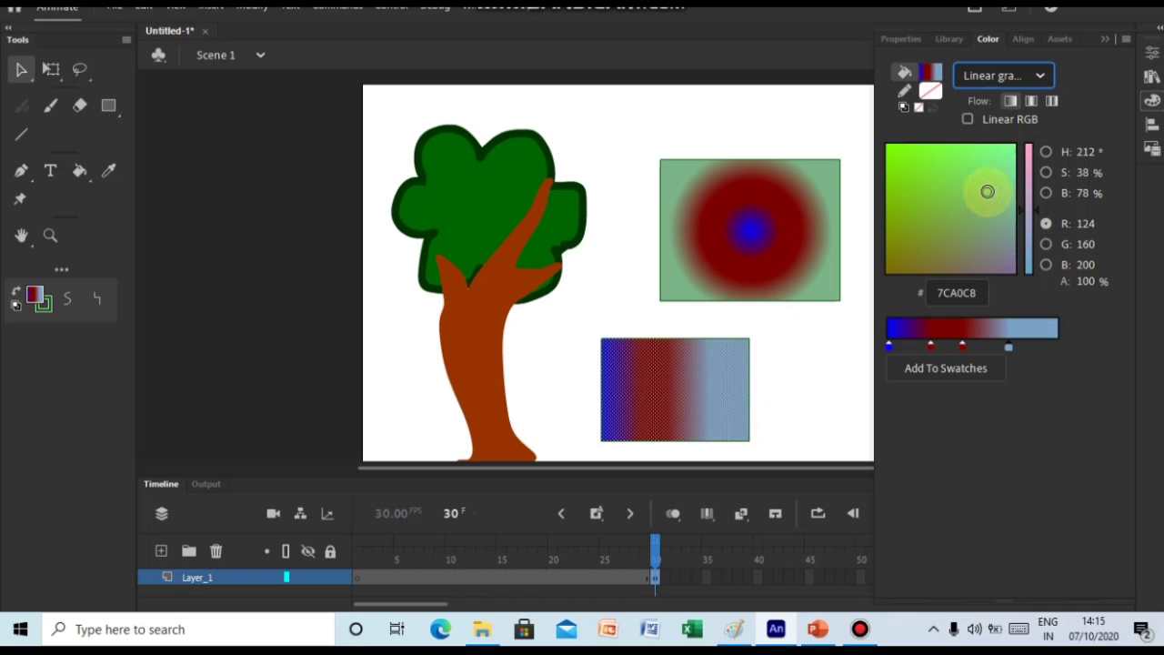
mouse_move(963, 344)
mouse_down()
mouse_move(1026, 342)
mouse_move(977, 345)
mouse_up()
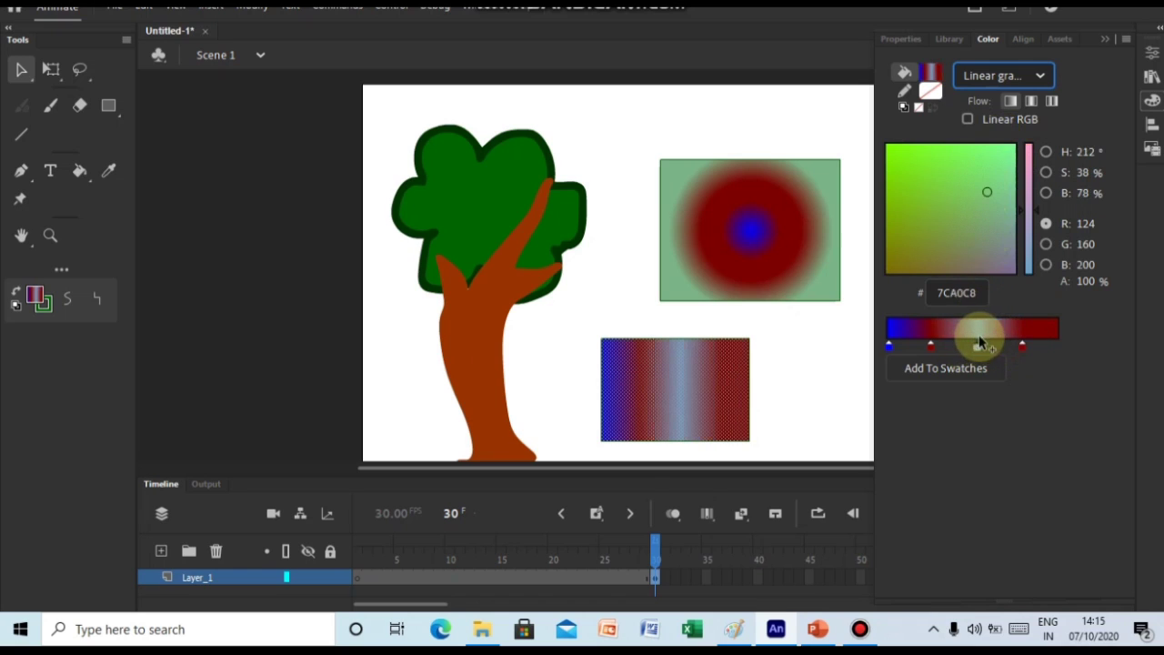
click(804, 373)
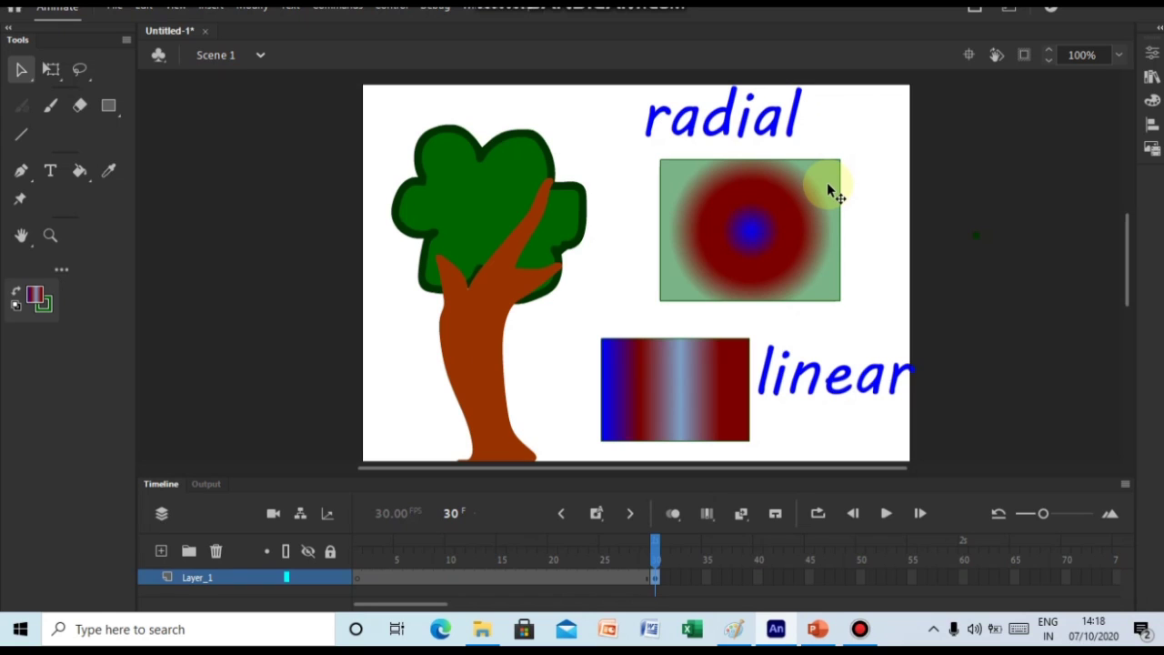
Compare the radial-gradient and linear-gradient rectangles by selecting each fill in turn.
click(733, 224)
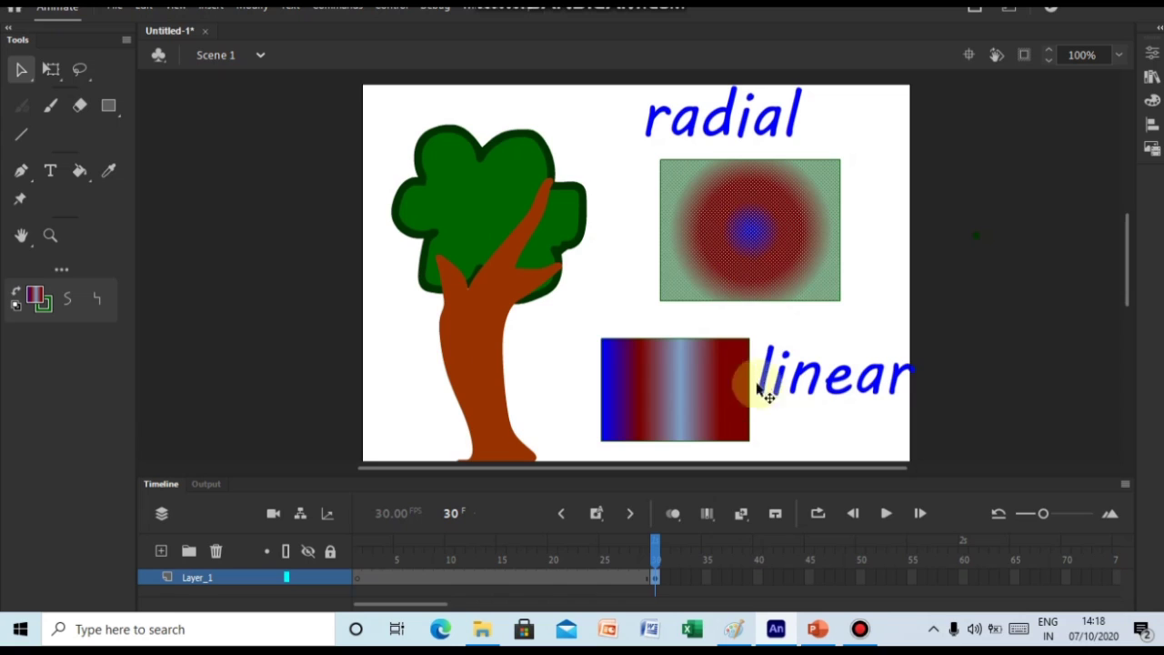
click(703, 384)
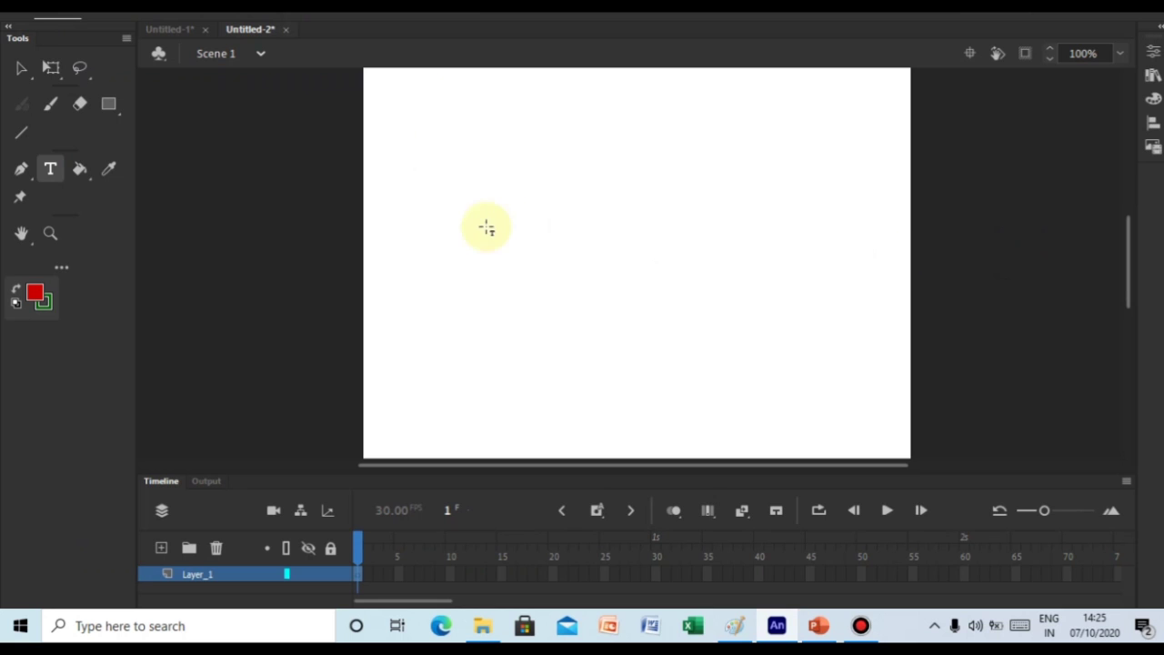
Activate the Text tool in the new document and set its static text font to Pristina.
click(50, 170)
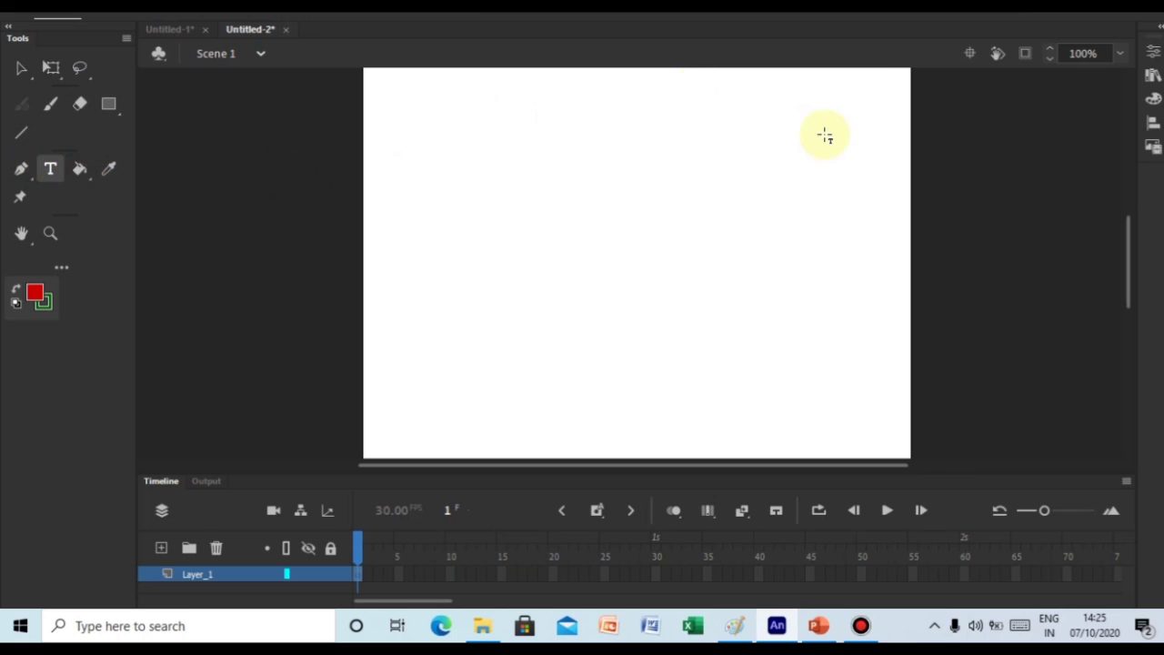
click(1155, 49)
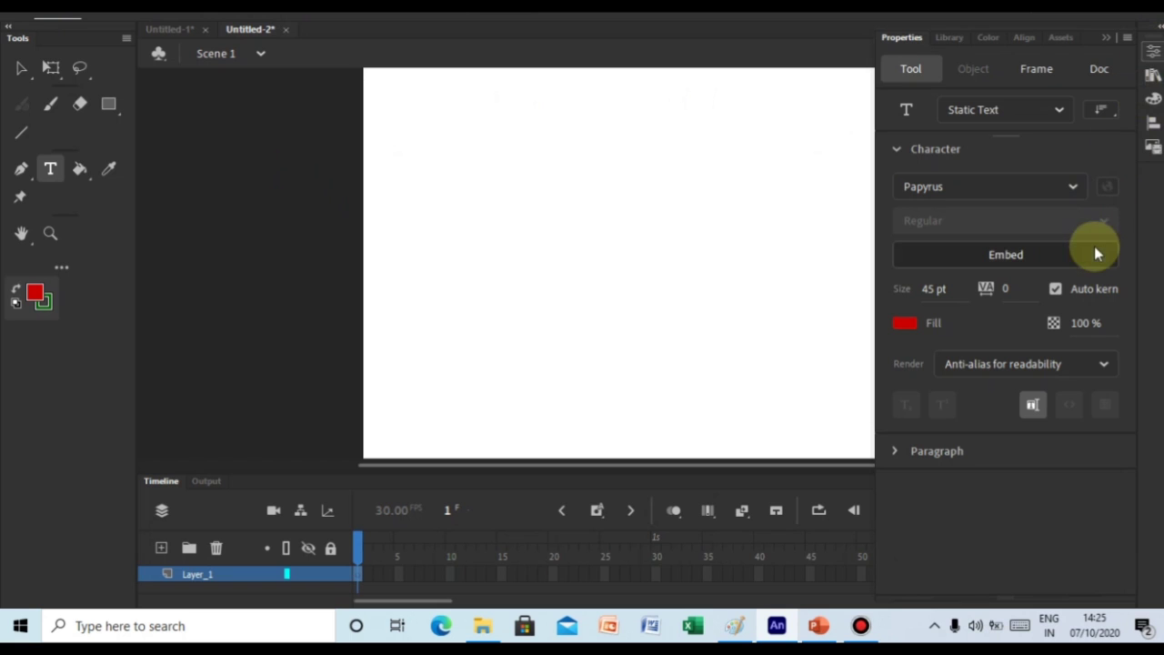
click(1093, 255)
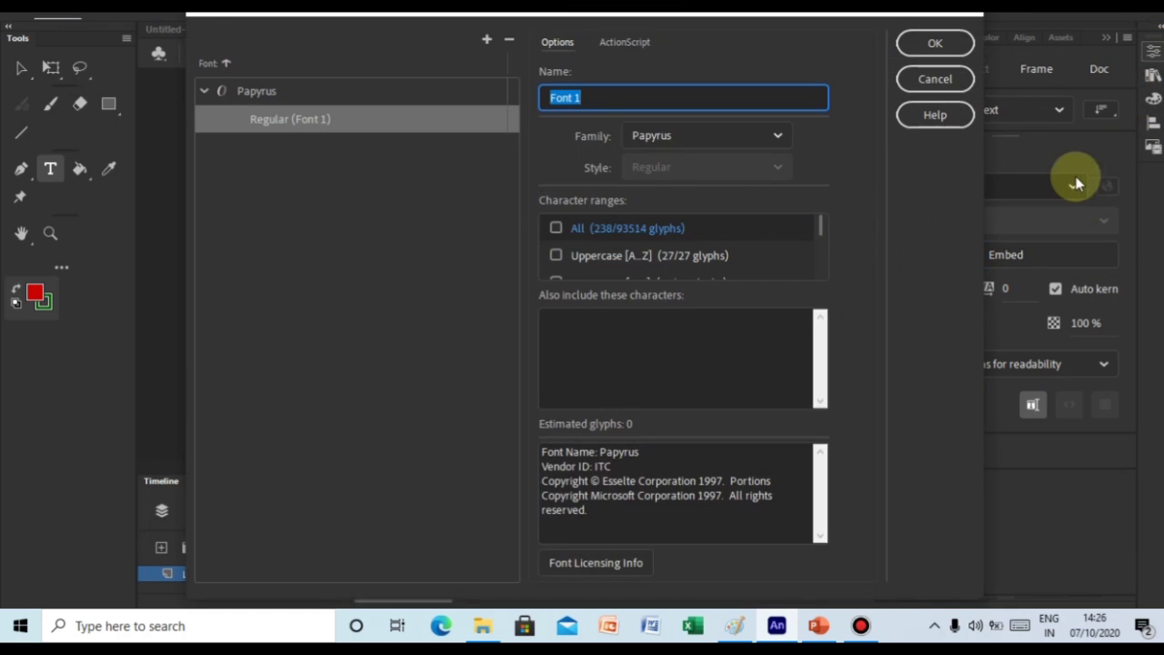
click(1070, 182)
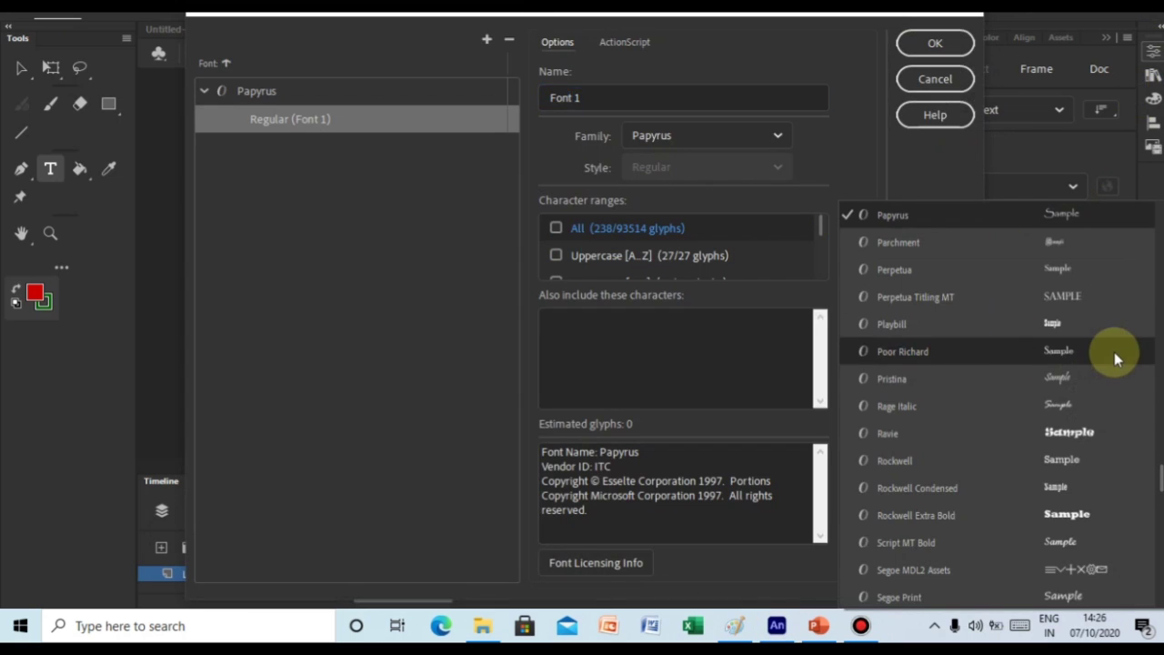
click(1098, 379)
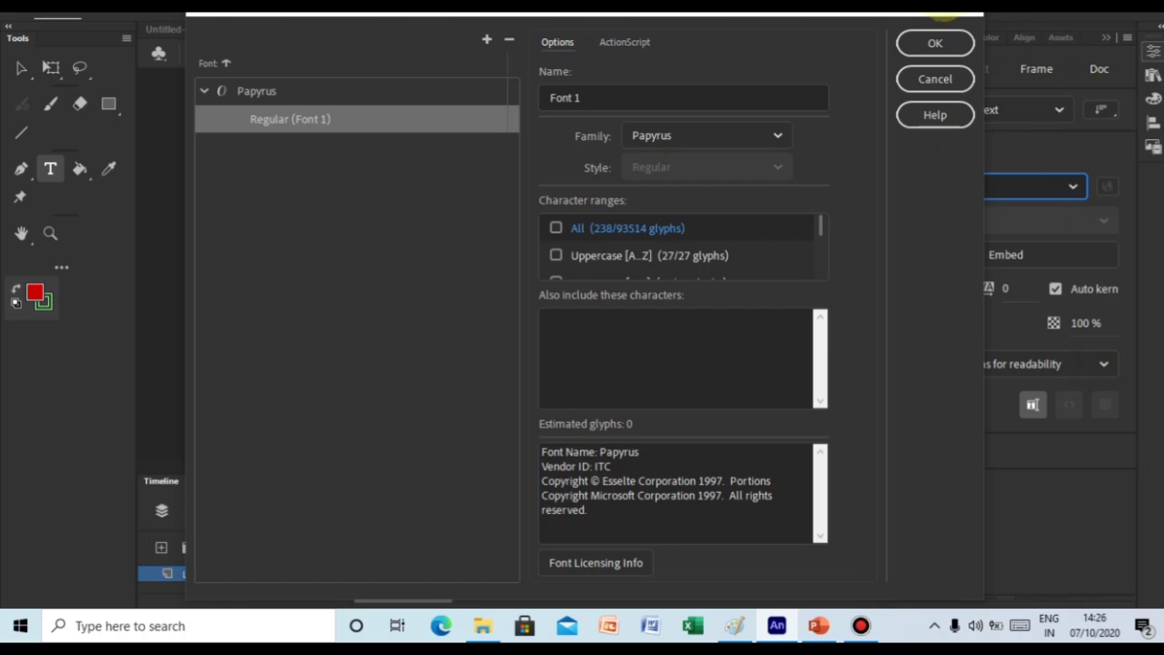
key(Return)
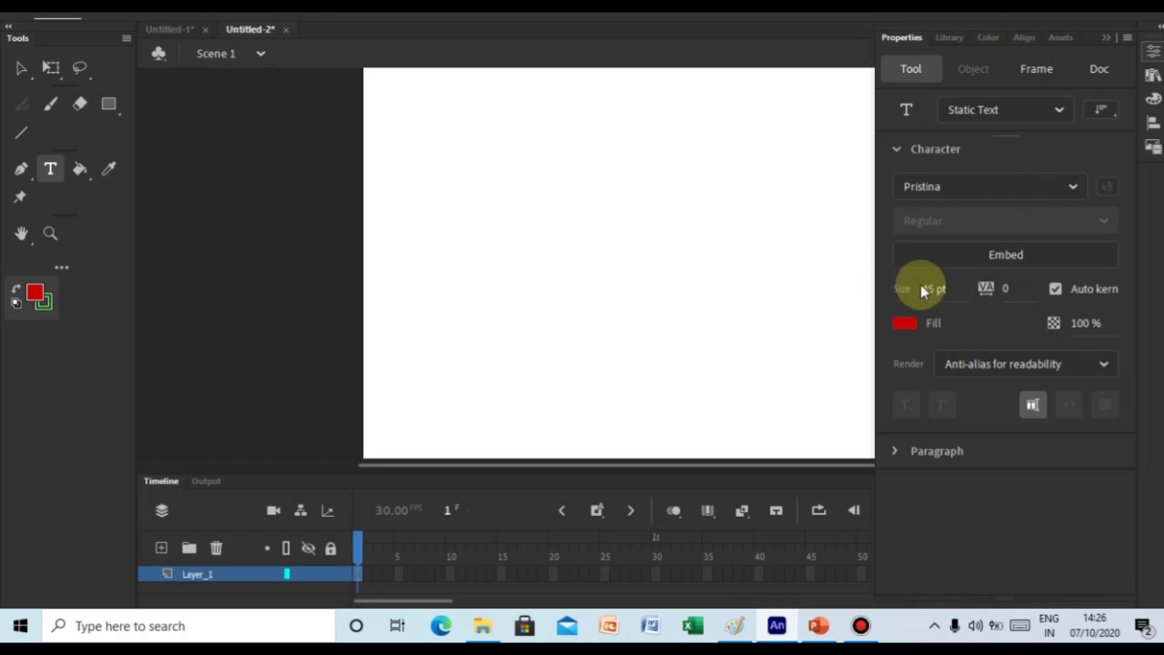
Set the static text size to 50 pt and its fill colour to dark blue.
drag(930, 288, 930, 287)
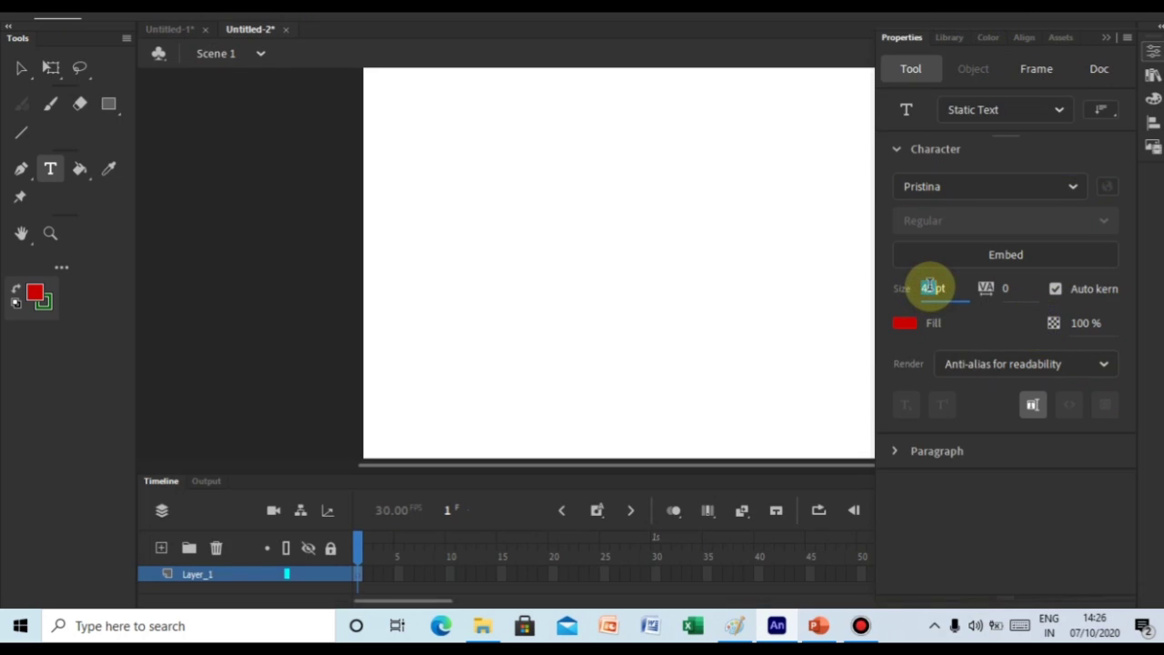
text(50)
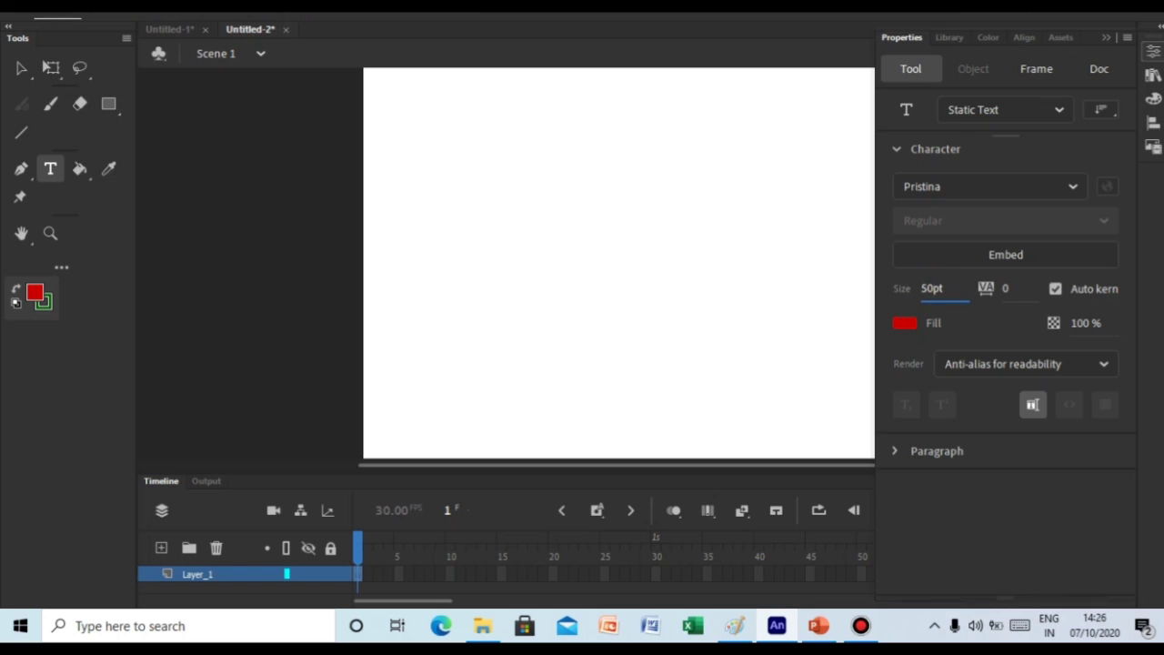
click(932, 289)
click(905, 324)
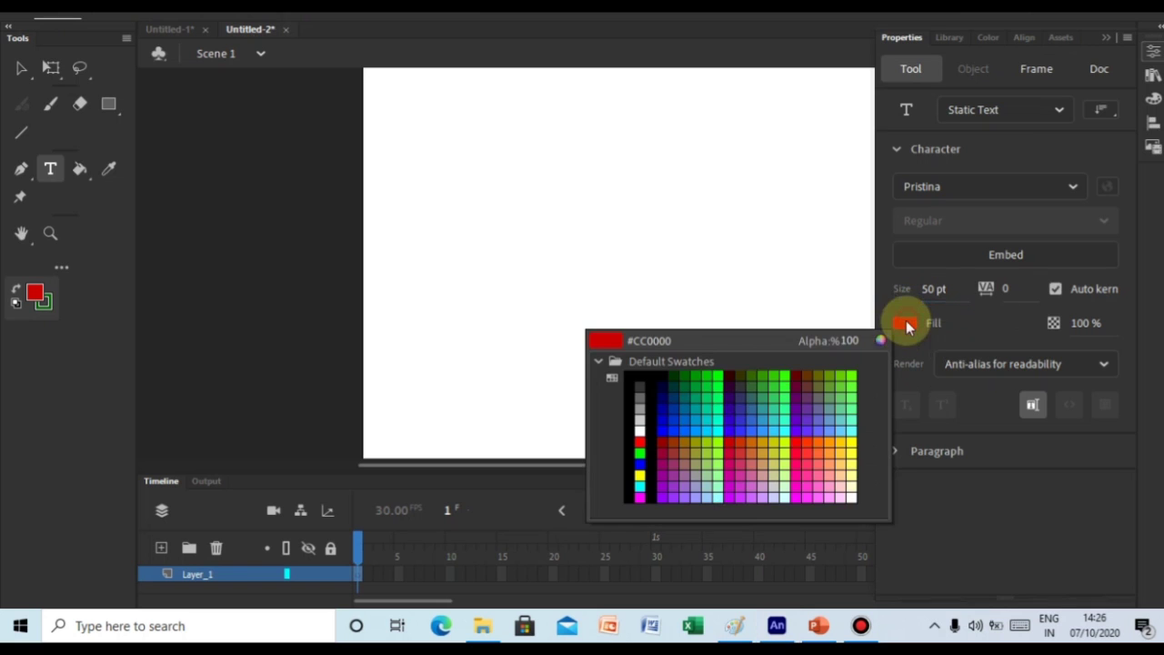
click(665, 406)
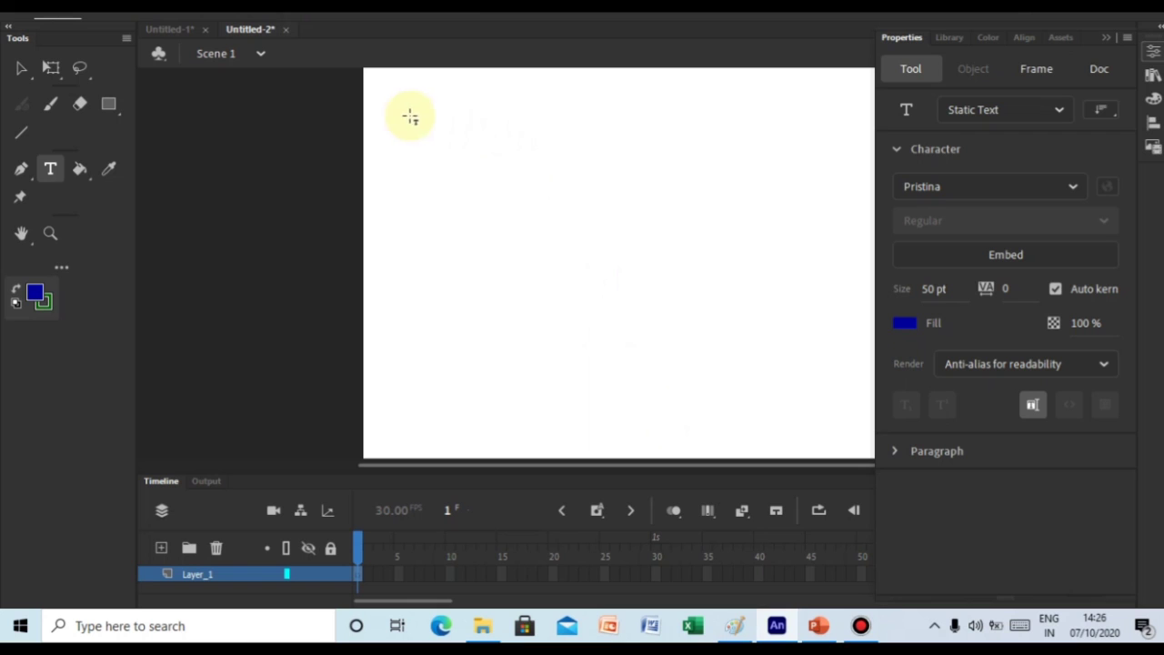
Create a text box about 286 px wide near the stage's upper edge containing the word ANIMATE.
drag(431, 147, 673, 219)
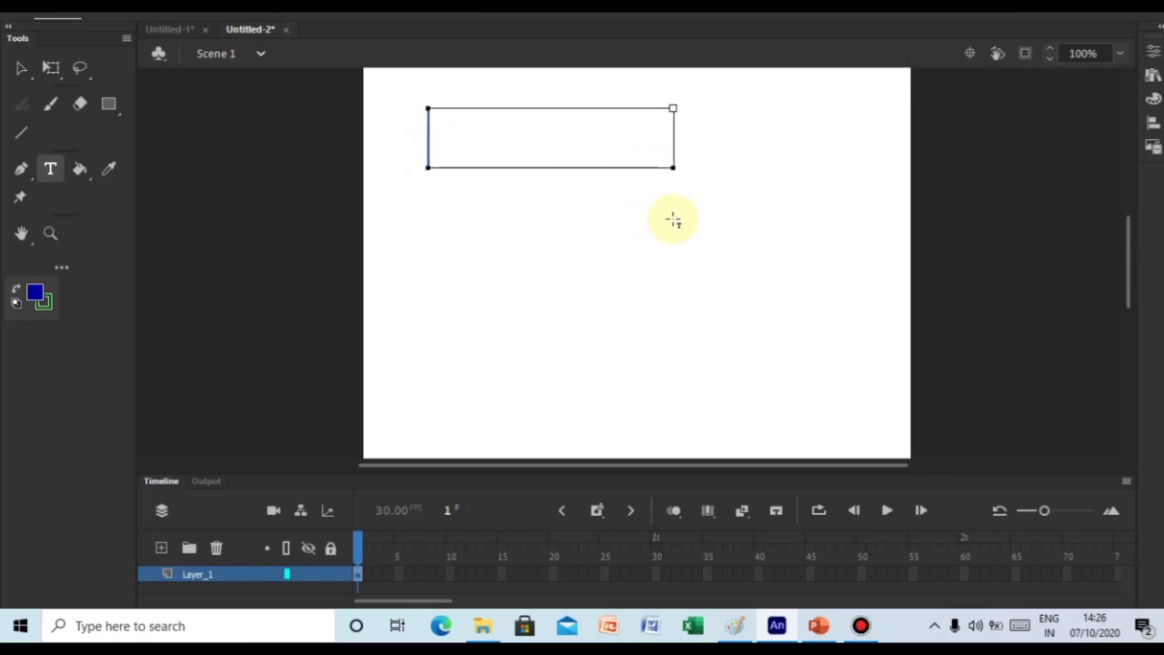
text(ANIMATE)
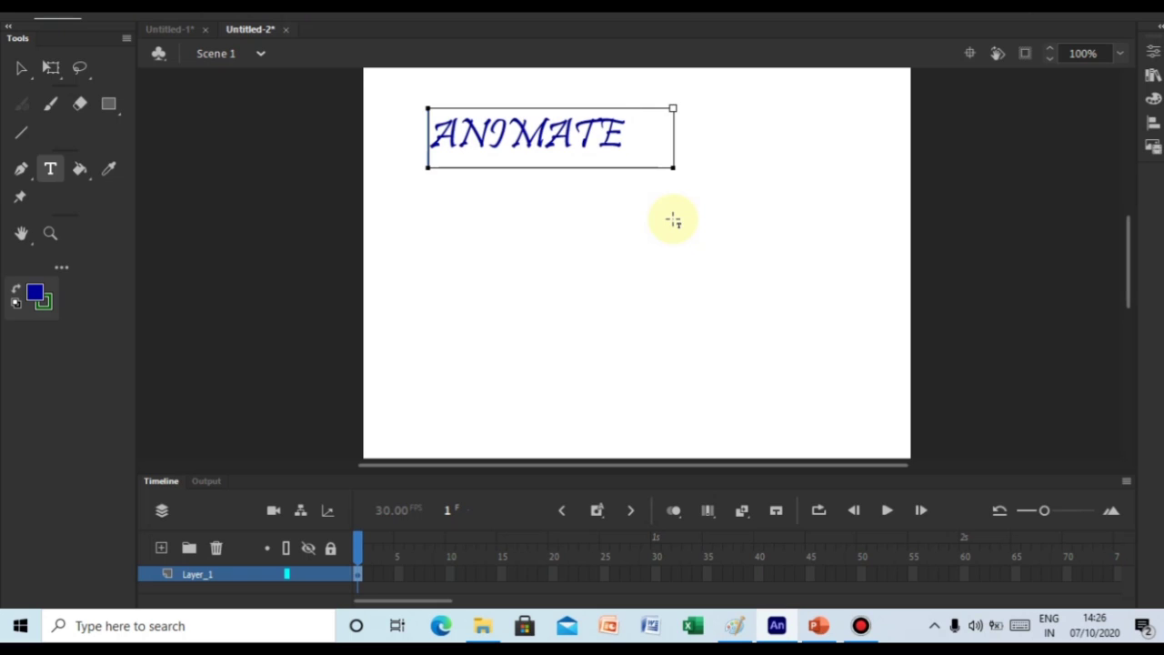
click(21, 68)
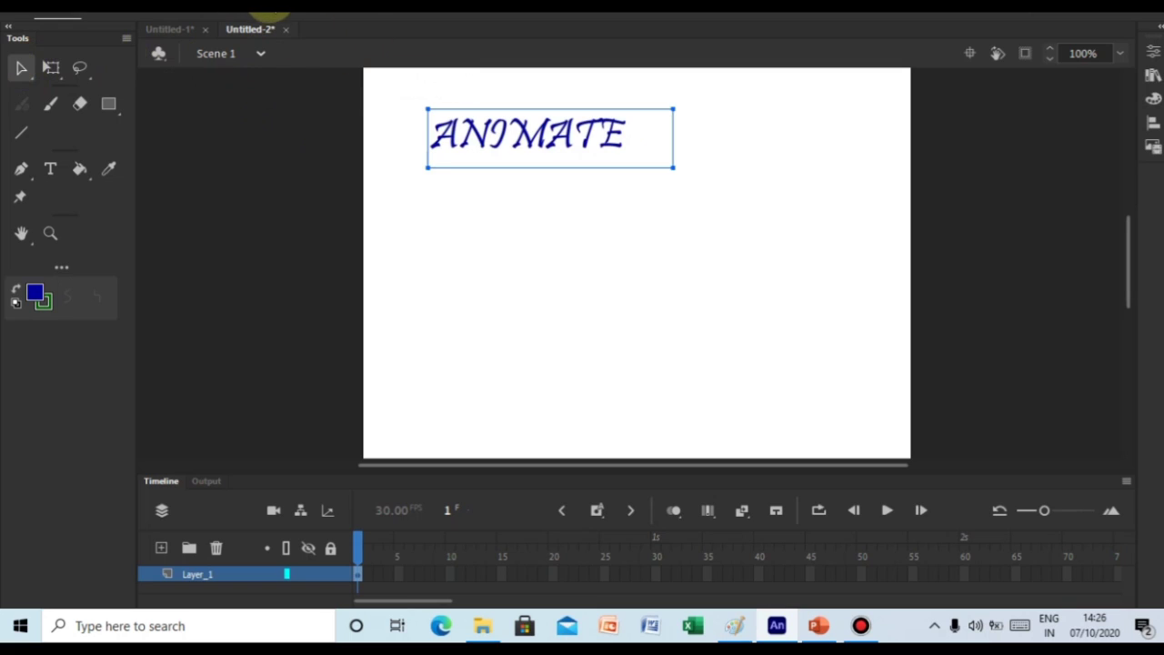
Convert the ANIMATE text to a Graphic symbol named TEXT and view it in the document's library.
click(263, 11)
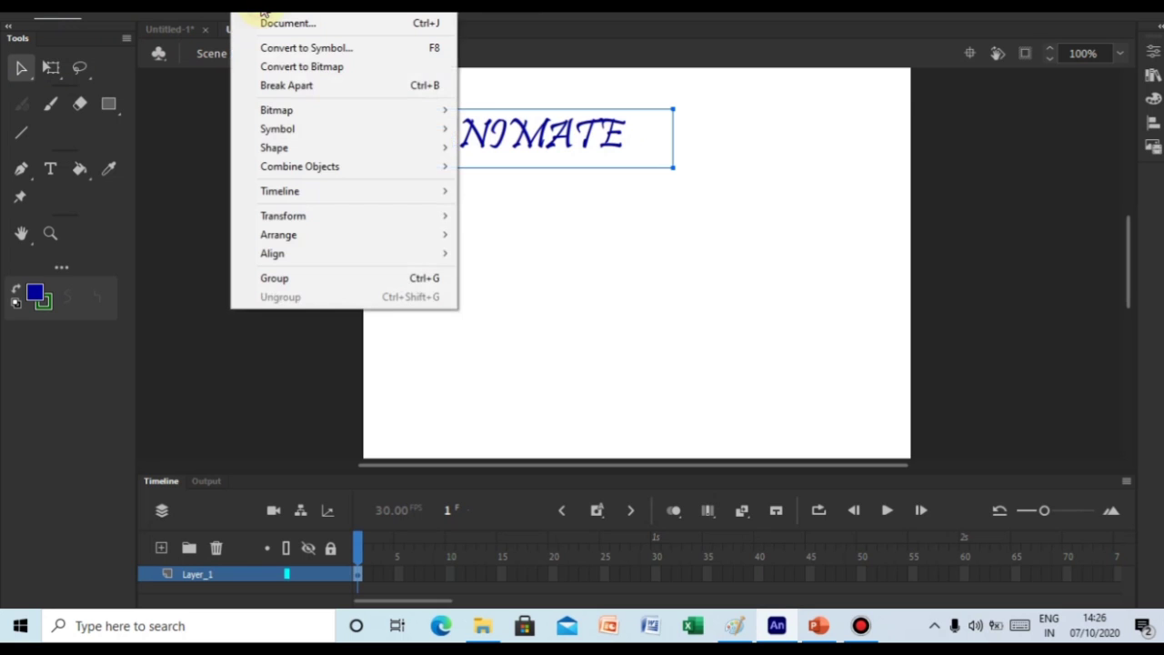
click(302, 52)
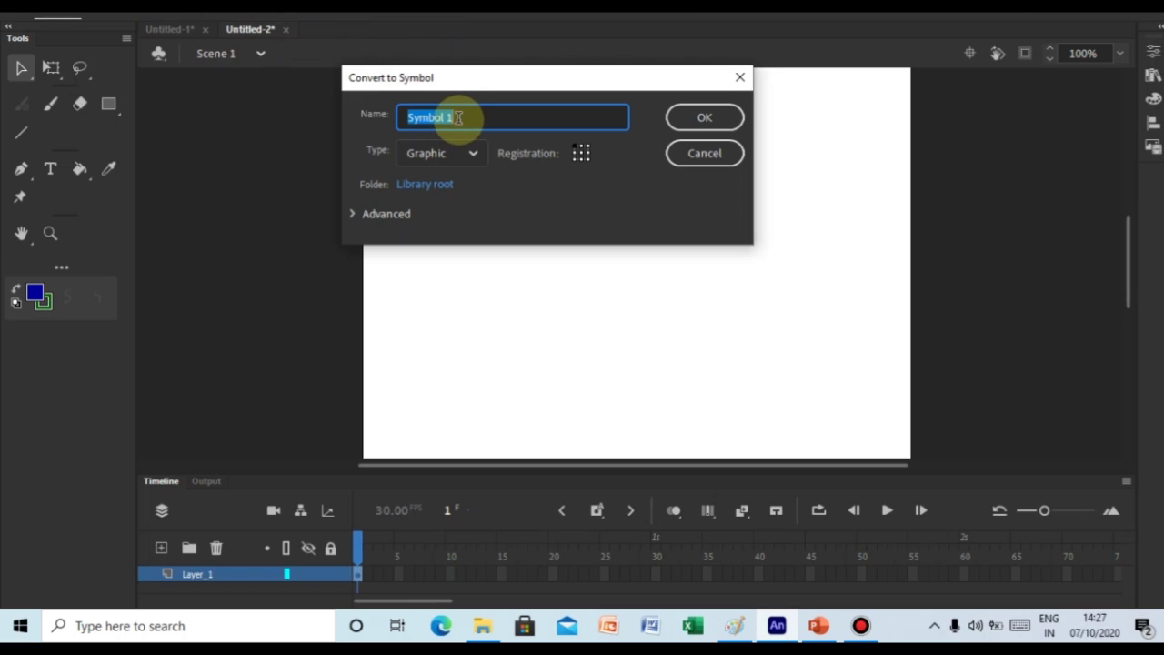
text(T)
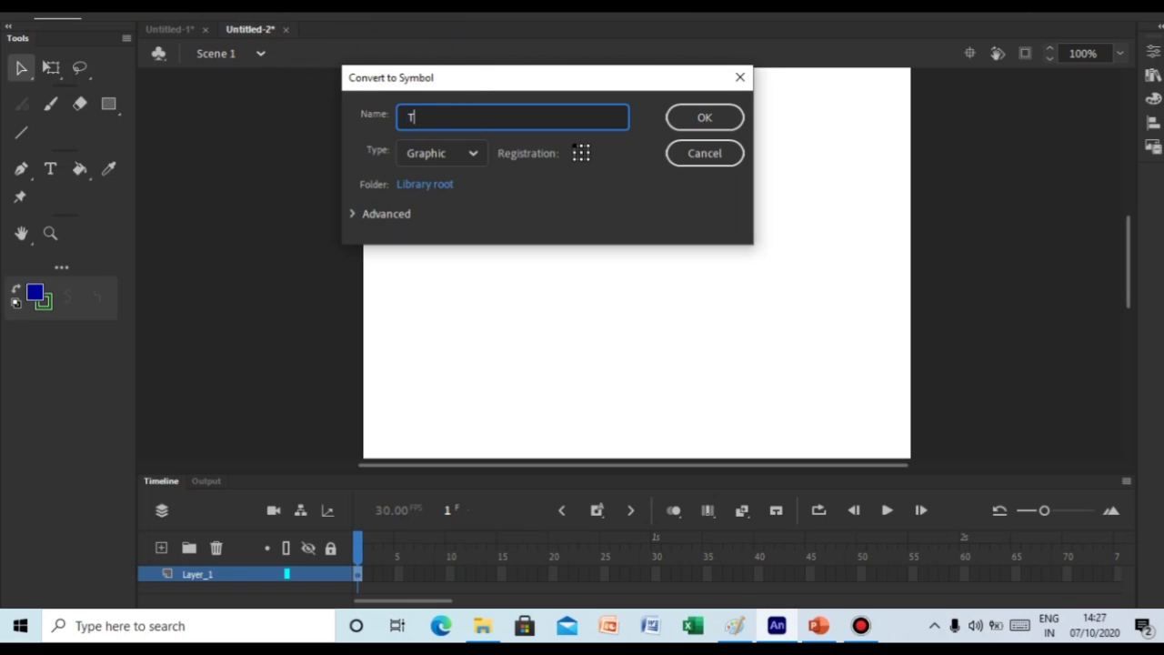
text(EXT)
click(454, 156)
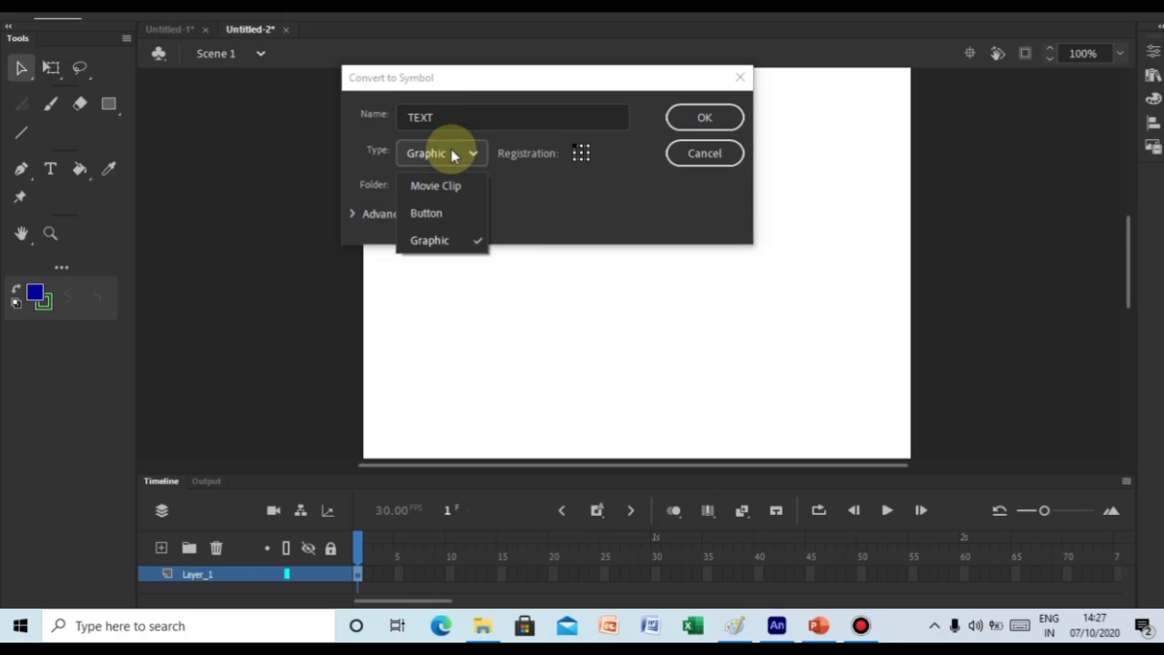
click(458, 242)
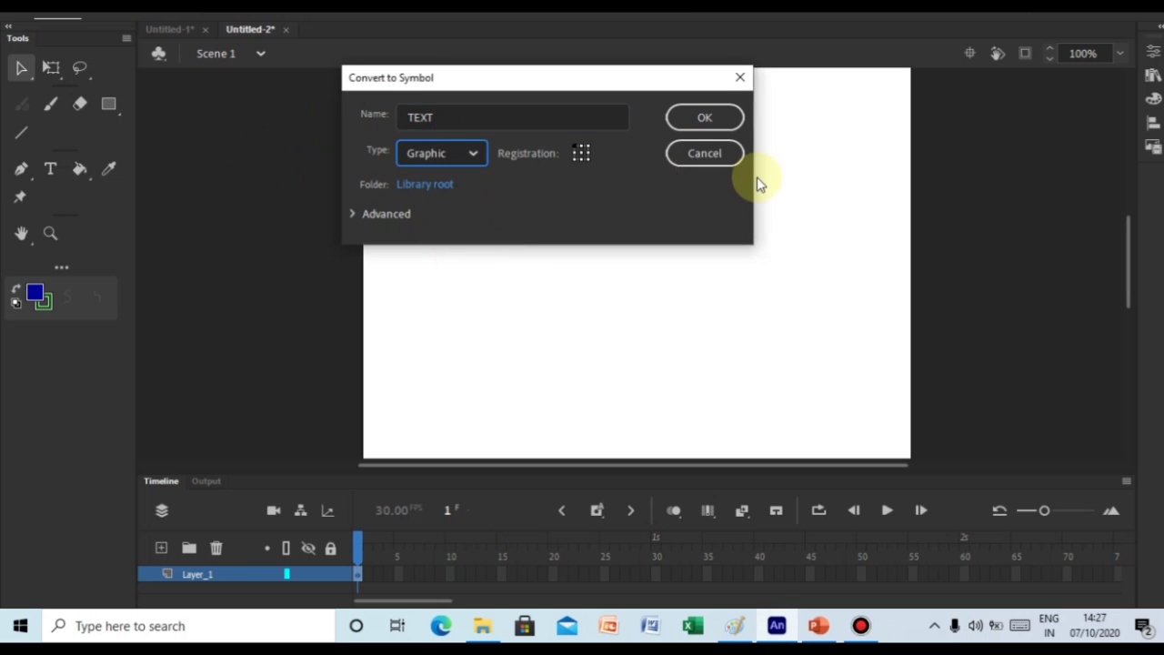
click(713, 119)
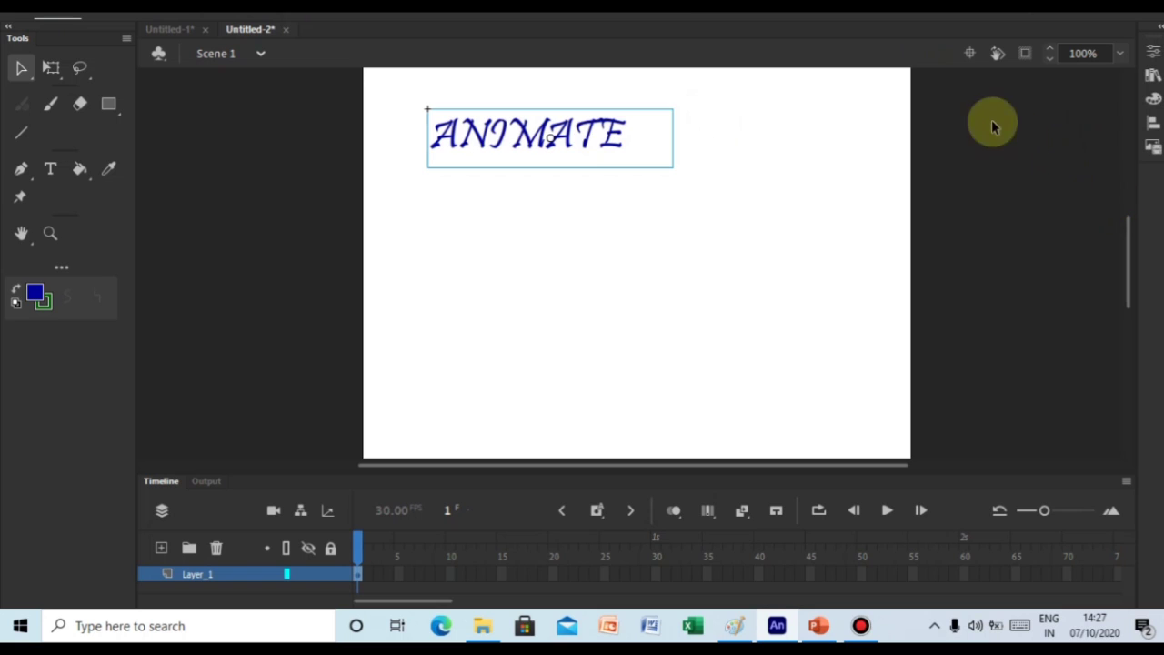
click(1152, 77)
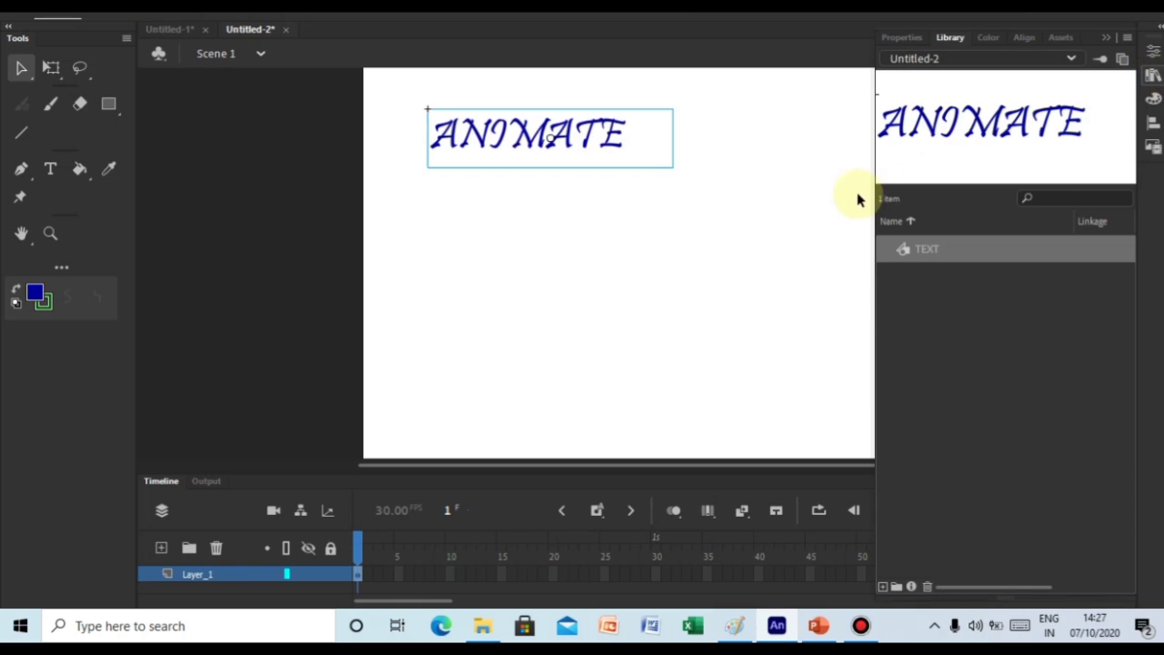
Extend Layer_1 by inserting a frame at frame 30.
click(657, 575)
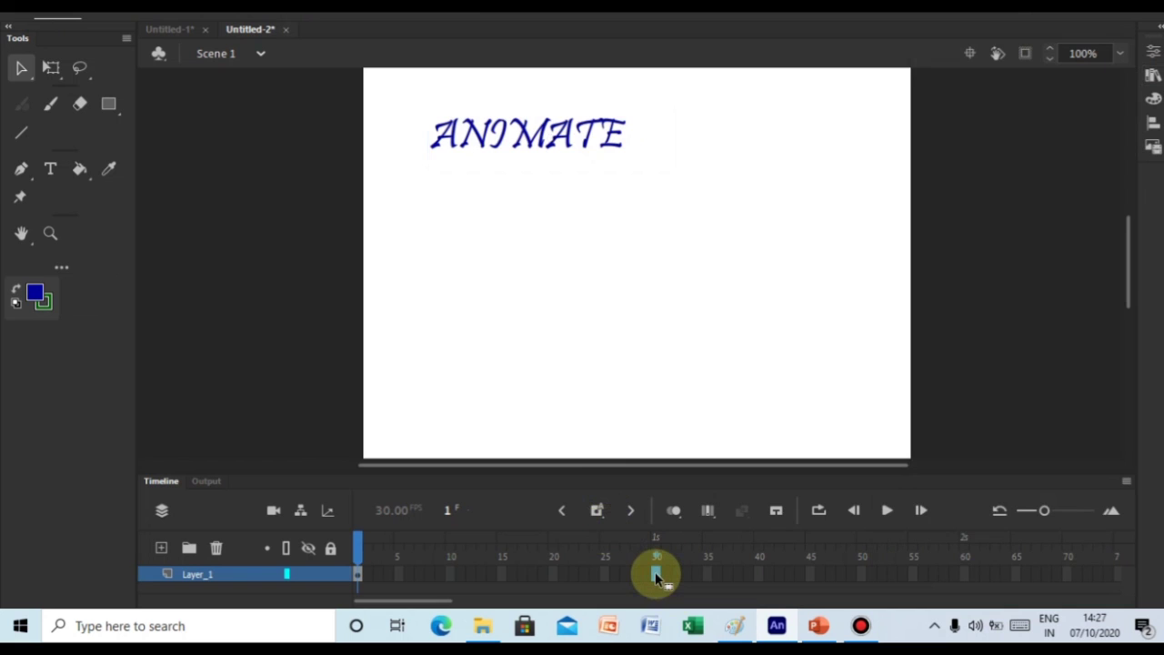
right_click(657, 576)
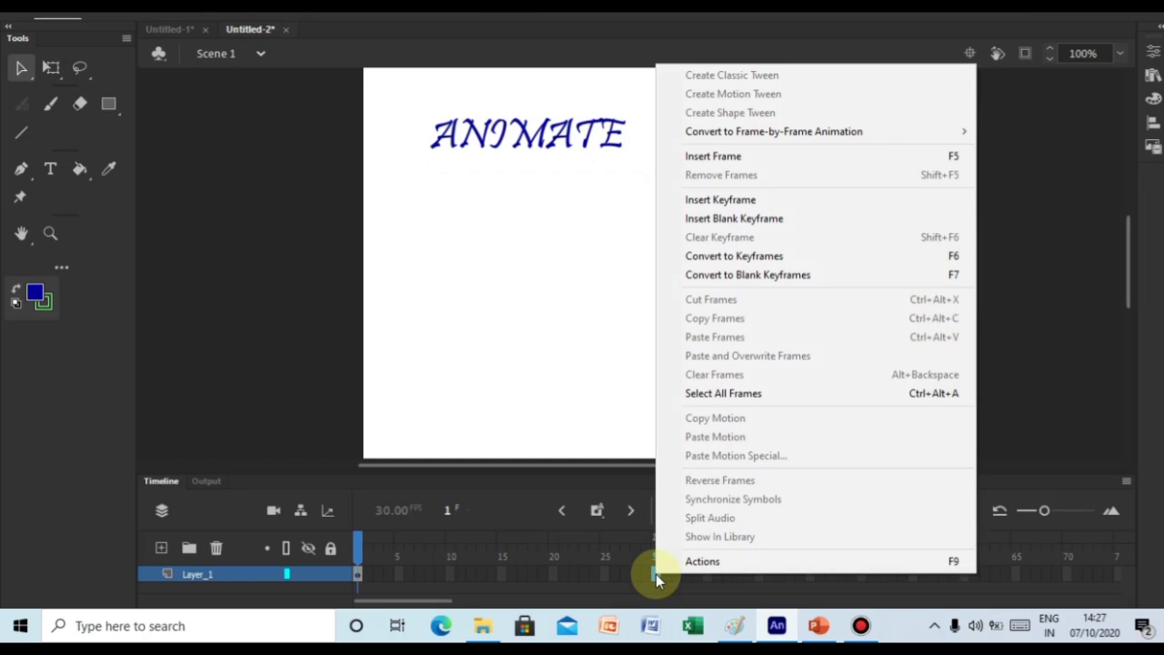
click(764, 160)
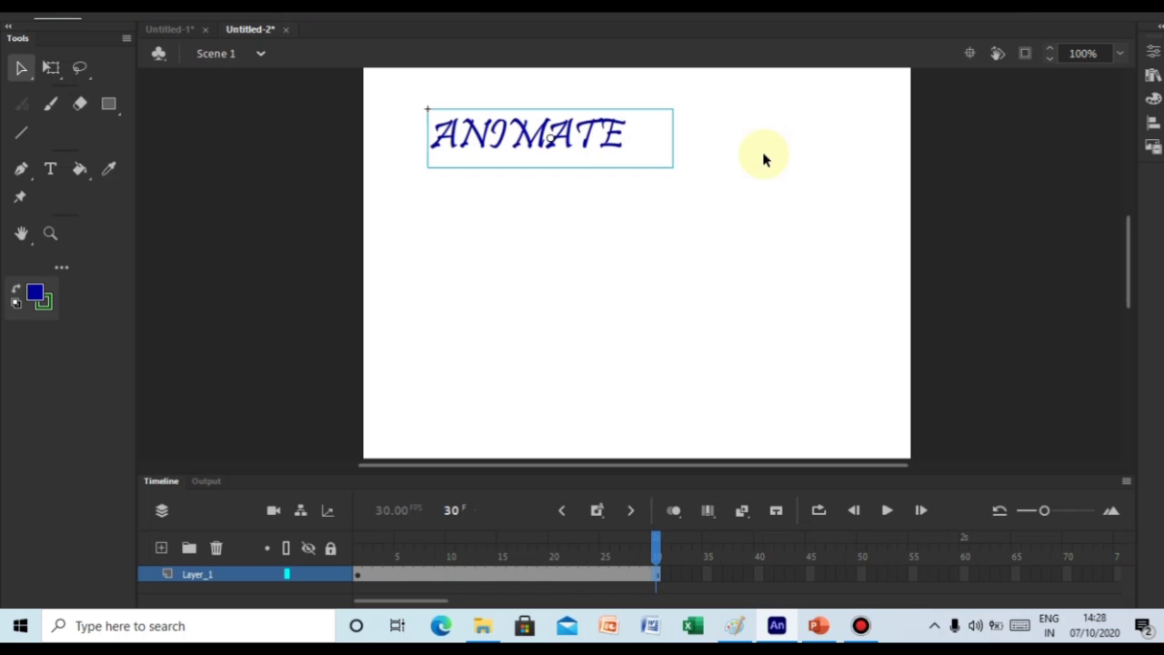
Insert keyframes at frames 10, 20 and 30 of Layer_1.
click(452, 573)
right_click(452, 573)
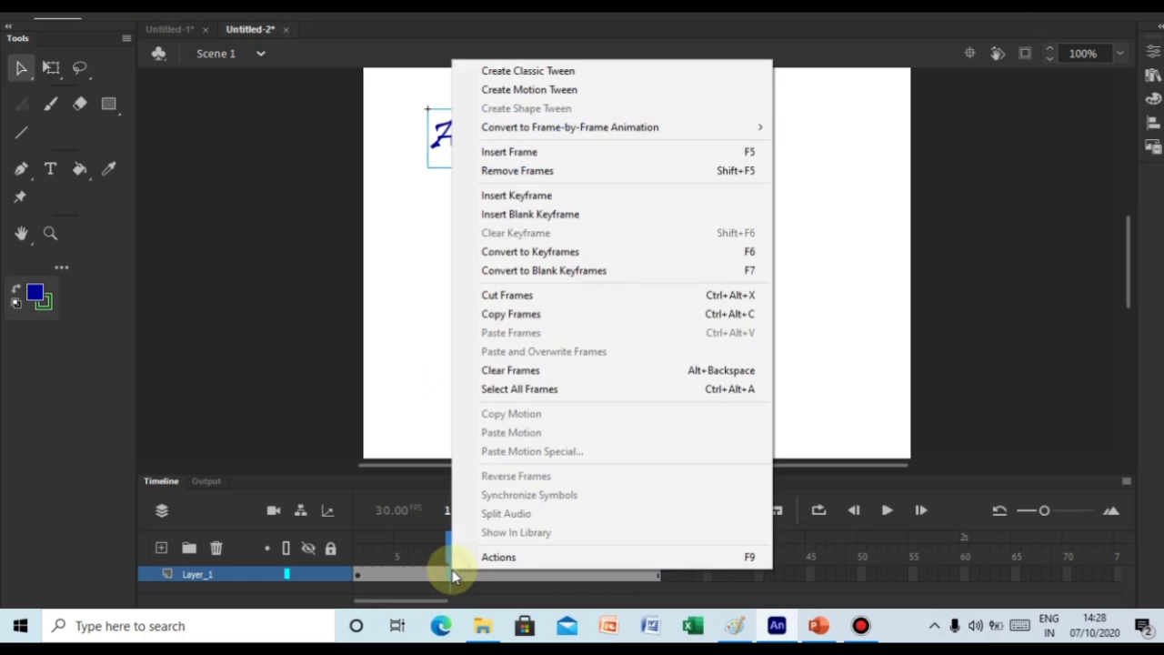
click(553, 197)
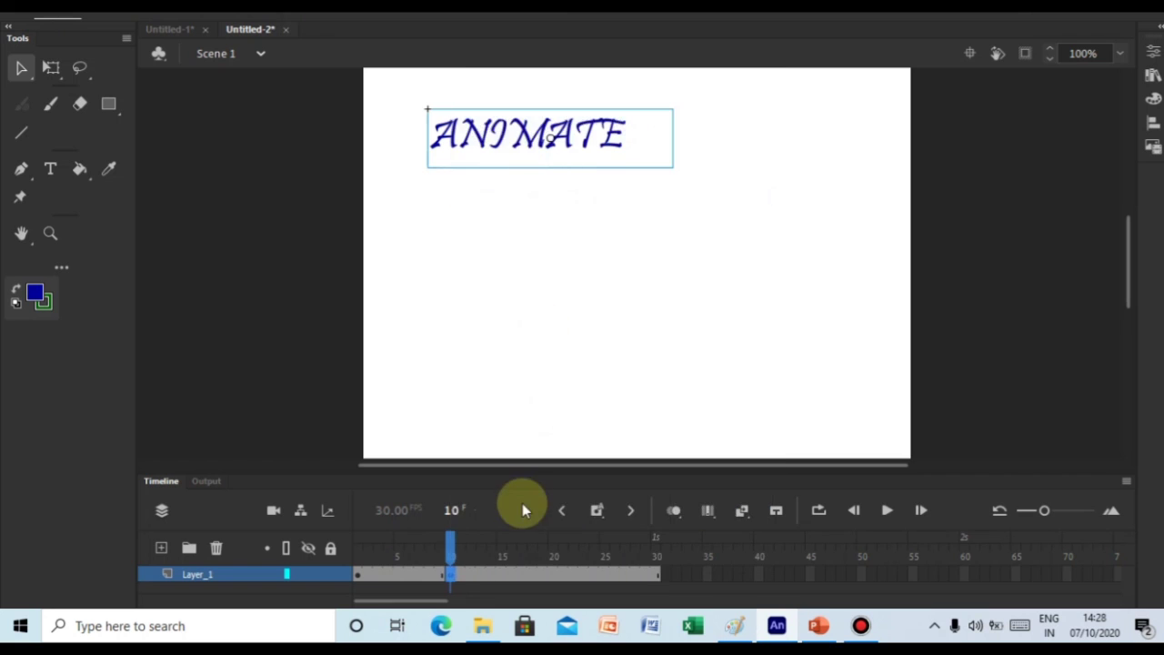
click(551, 575)
right_click(551, 575)
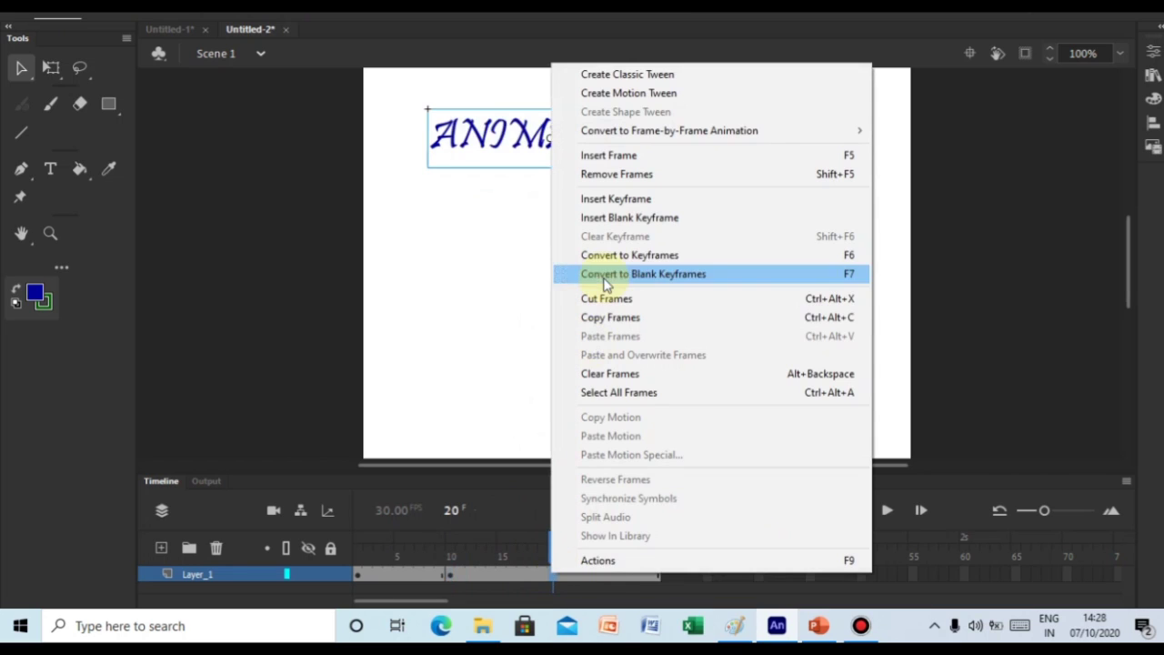
click(629, 207)
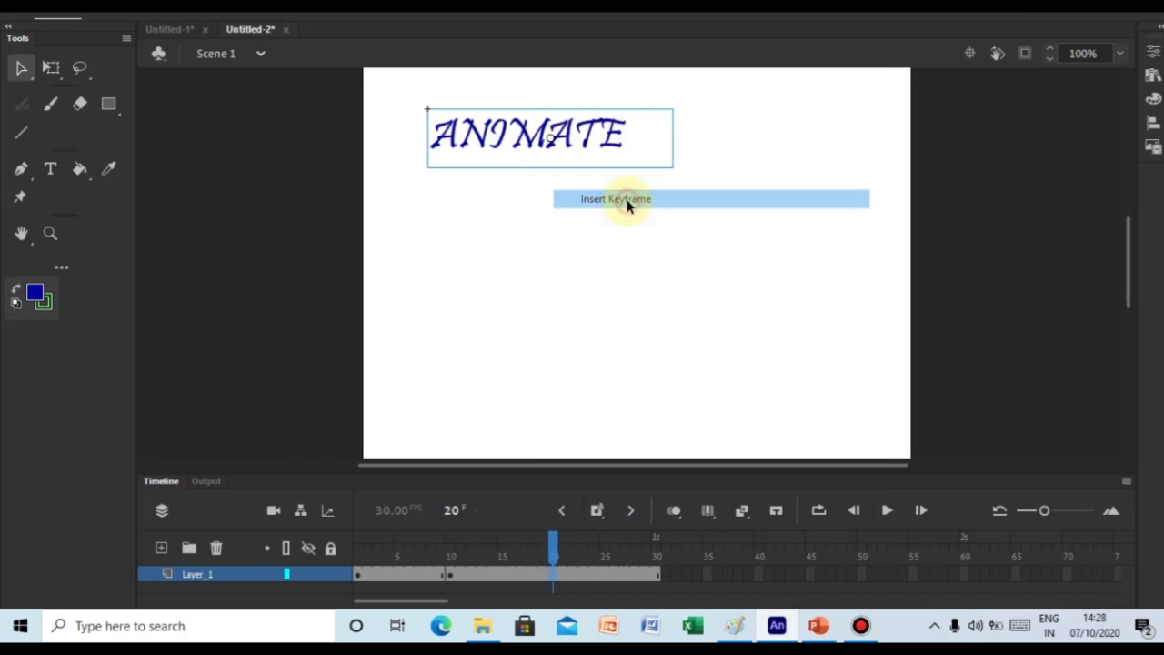
click(655, 574)
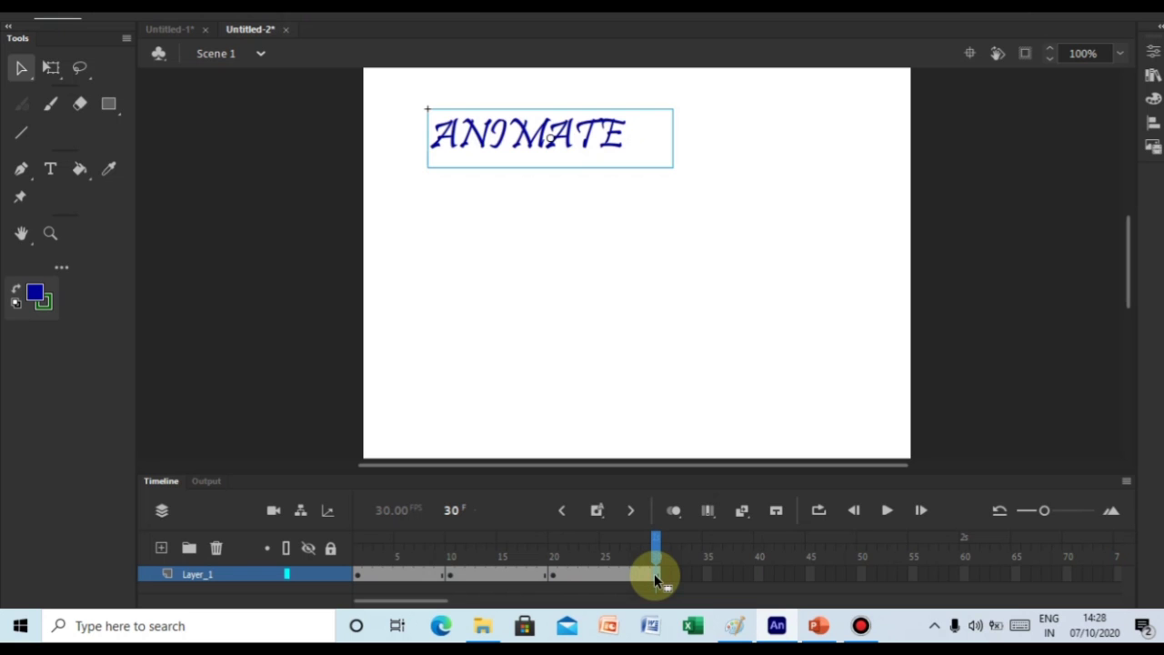
right_click(654, 575)
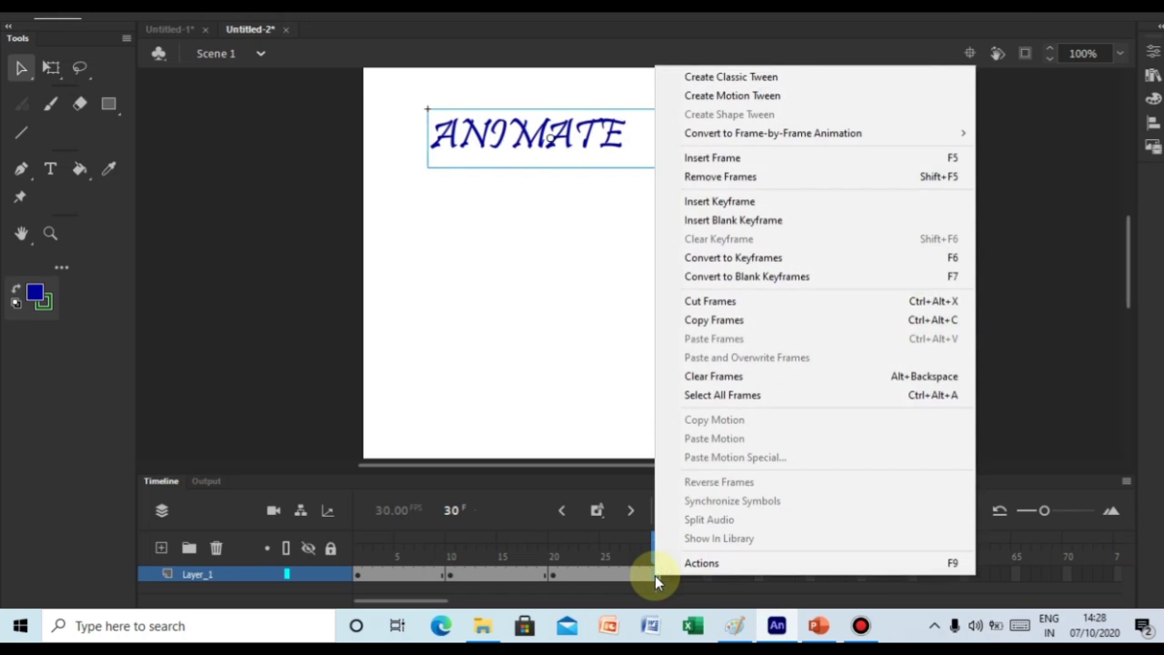
click(737, 201)
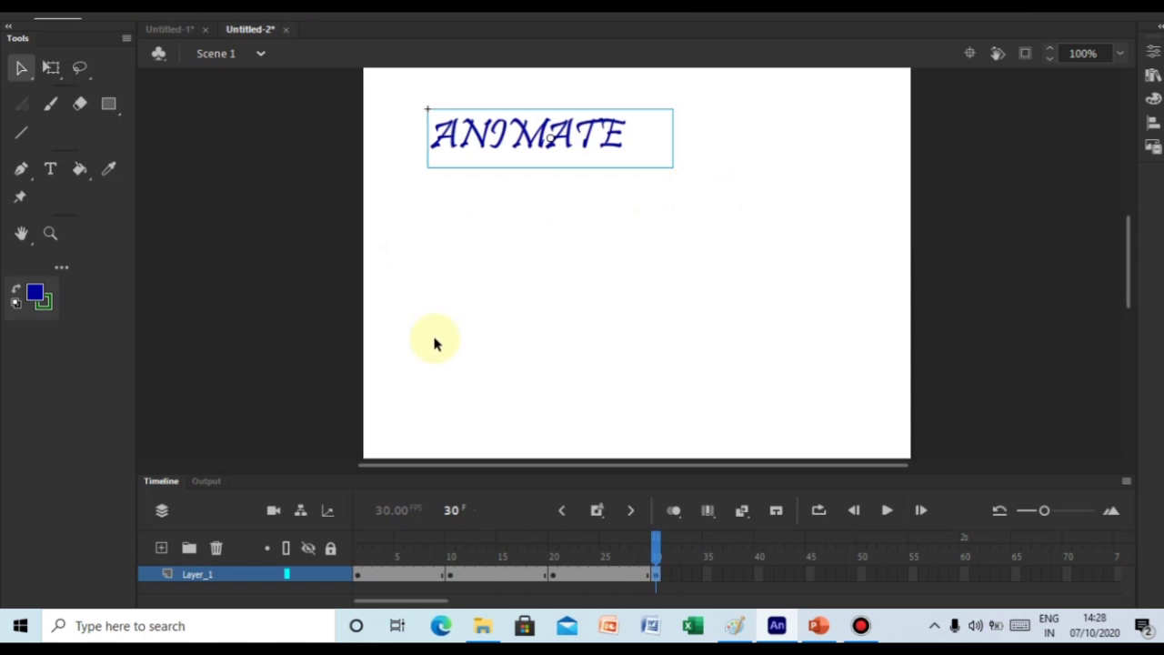
Apply a Tint colour effect to the TEXT instance at frame 1, with tint 100% and red 255.
click(358, 574)
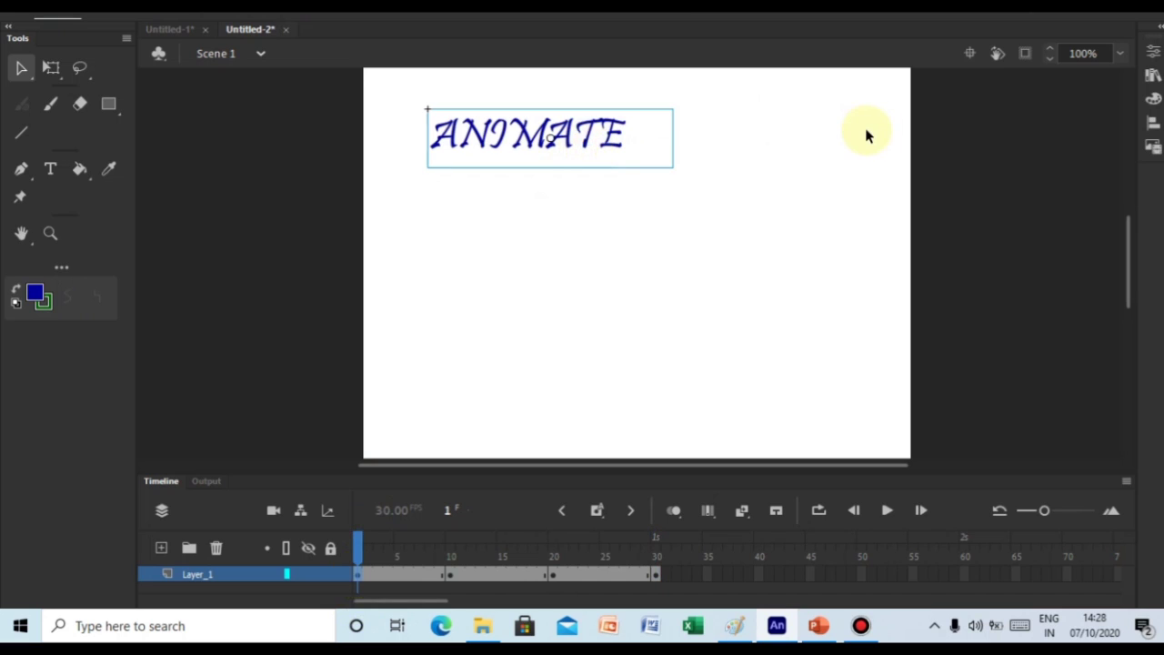
click(1153, 50)
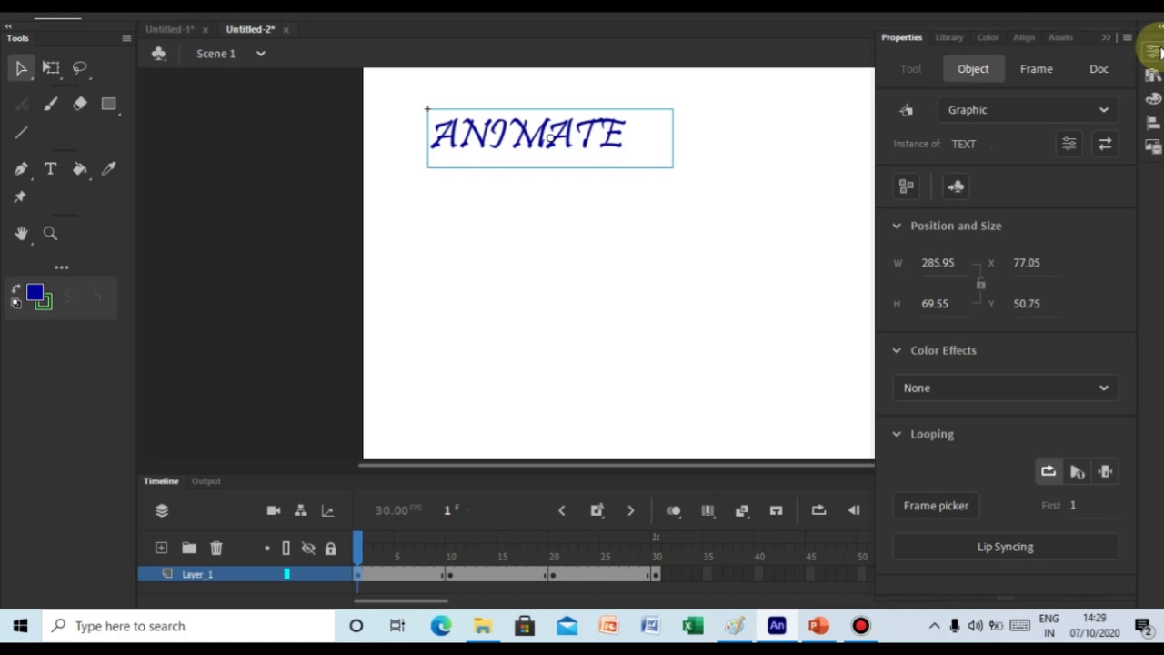
click(1091, 389)
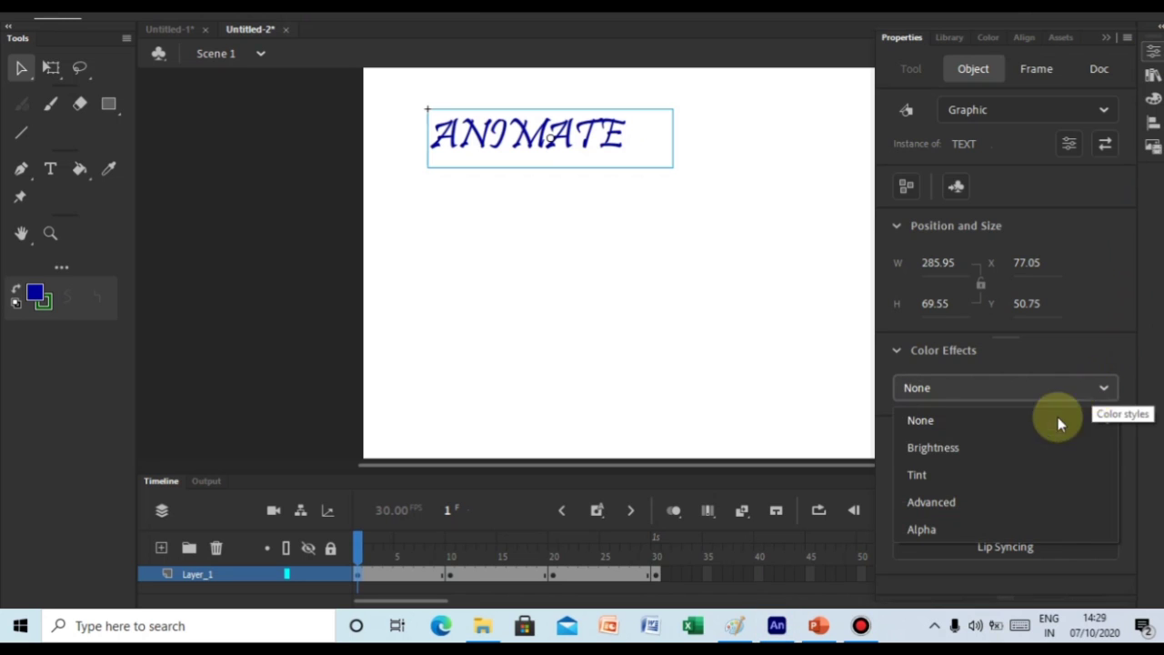
click(966, 474)
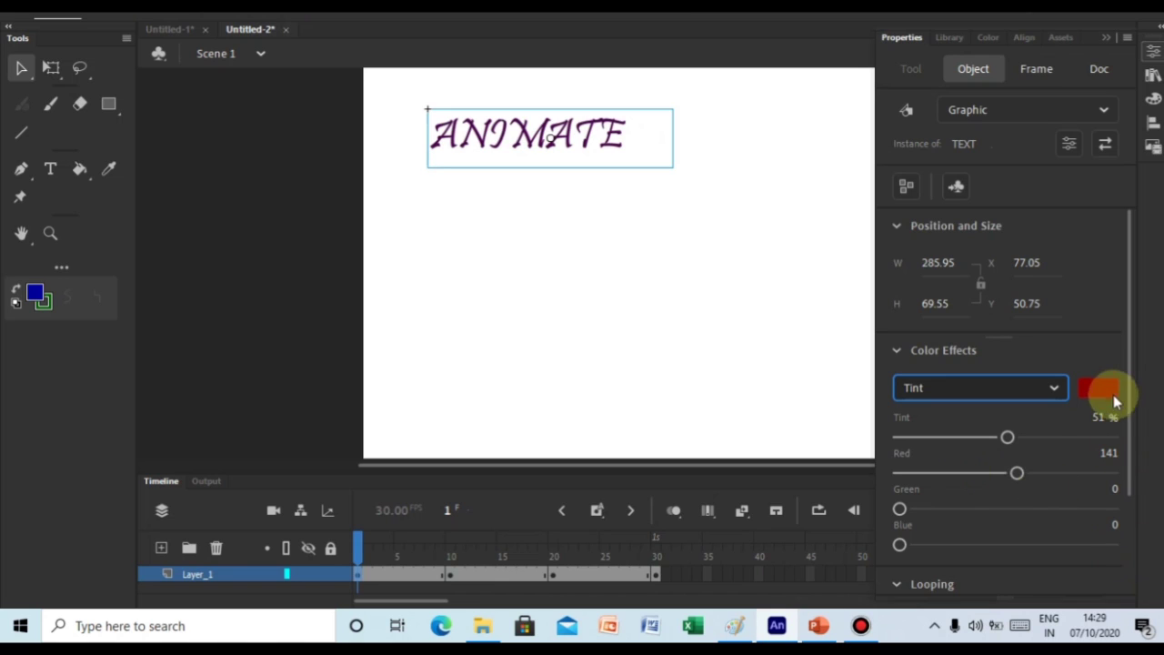
click(1115, 440)
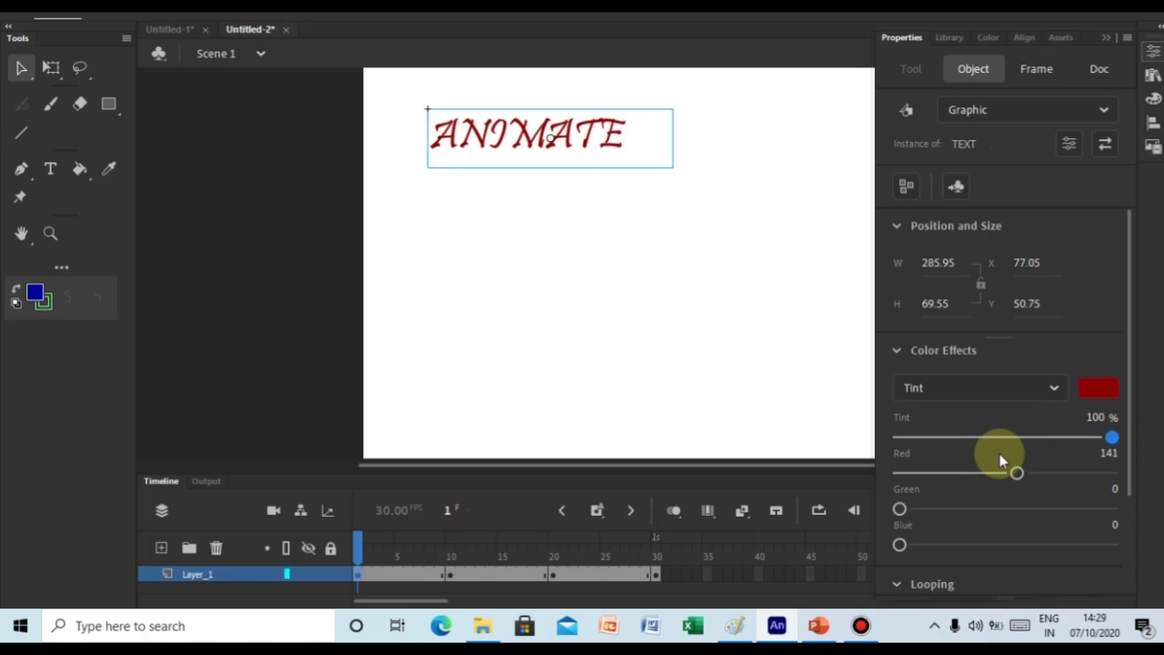
click(1113, 438)
click(1112, 473)
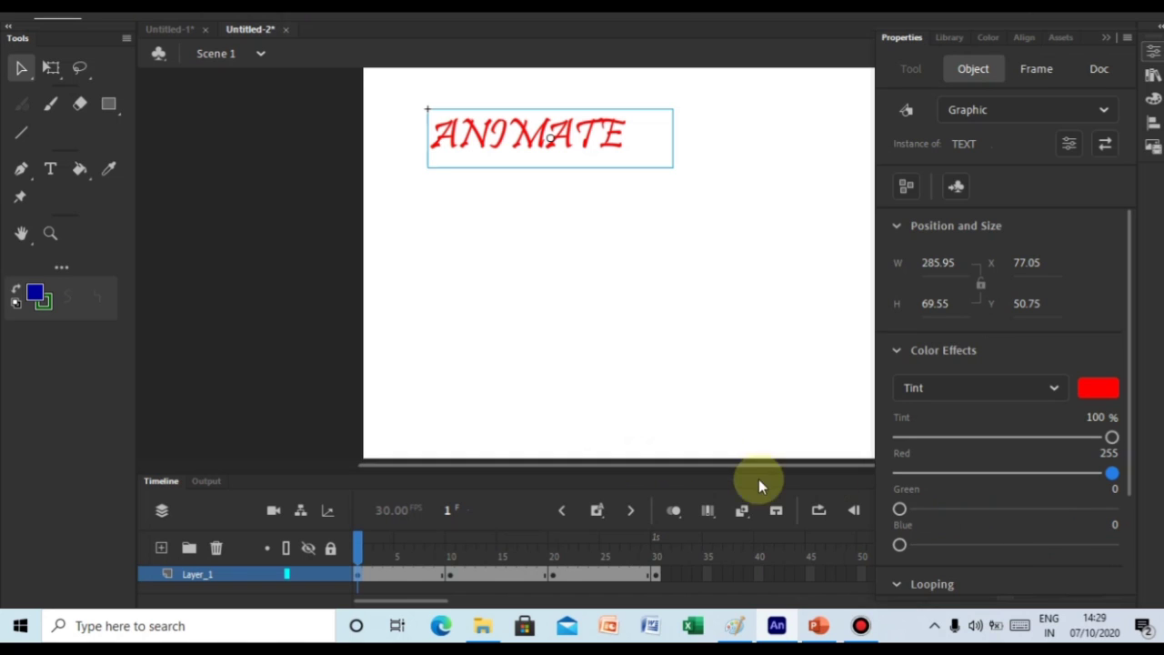
Tint the TEXT instance at frame 10 yellow, with tint 100%, red 255 and green 255.
click(449, 576)
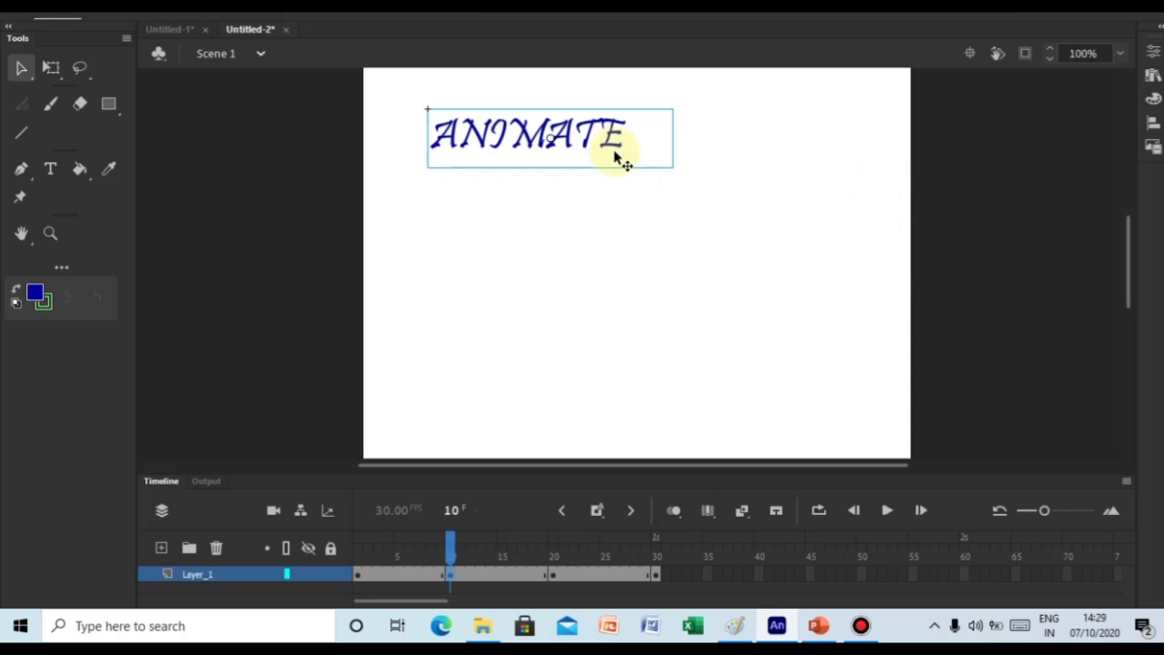
click(1152, 53)
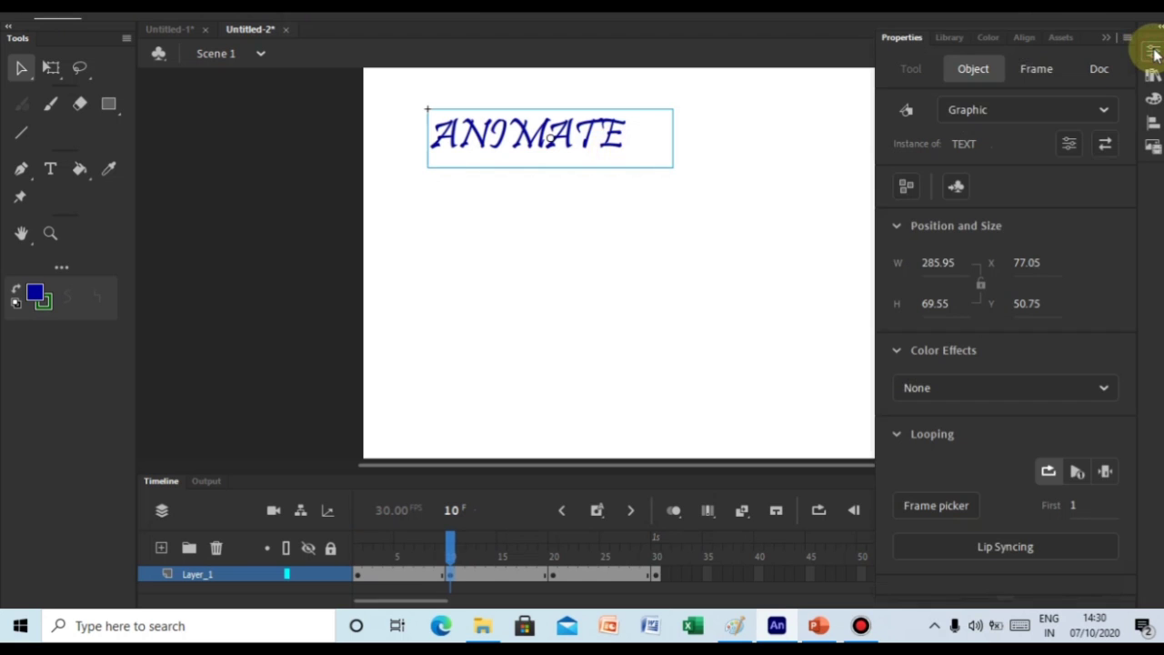
click(1091, 392)
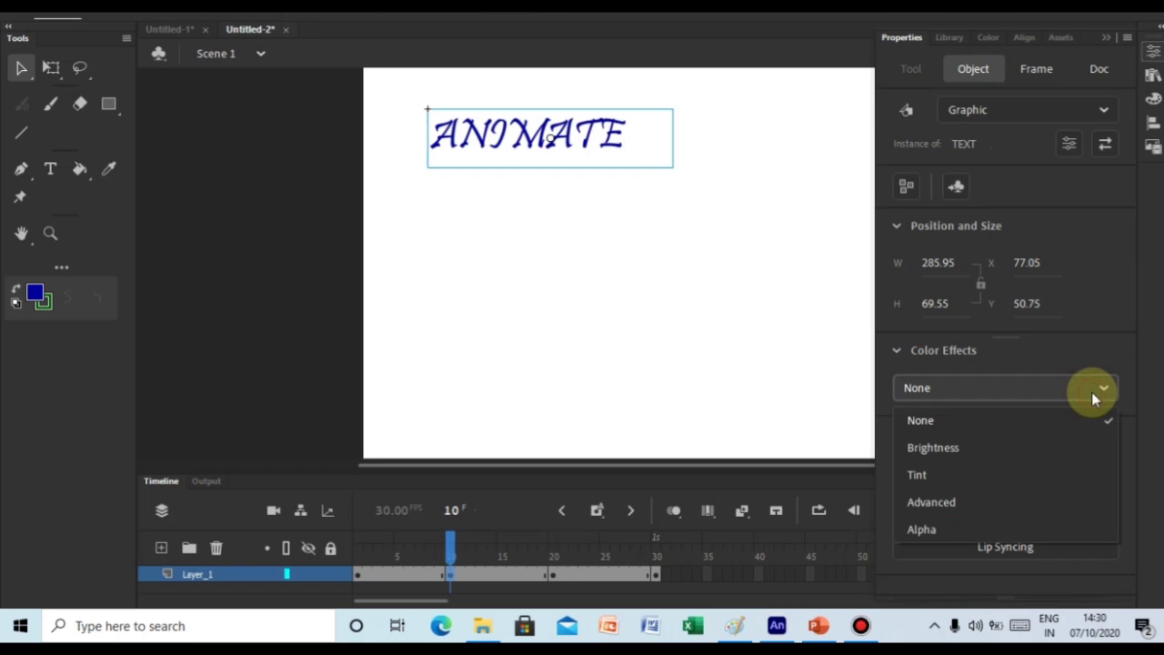
click(1035, 476)
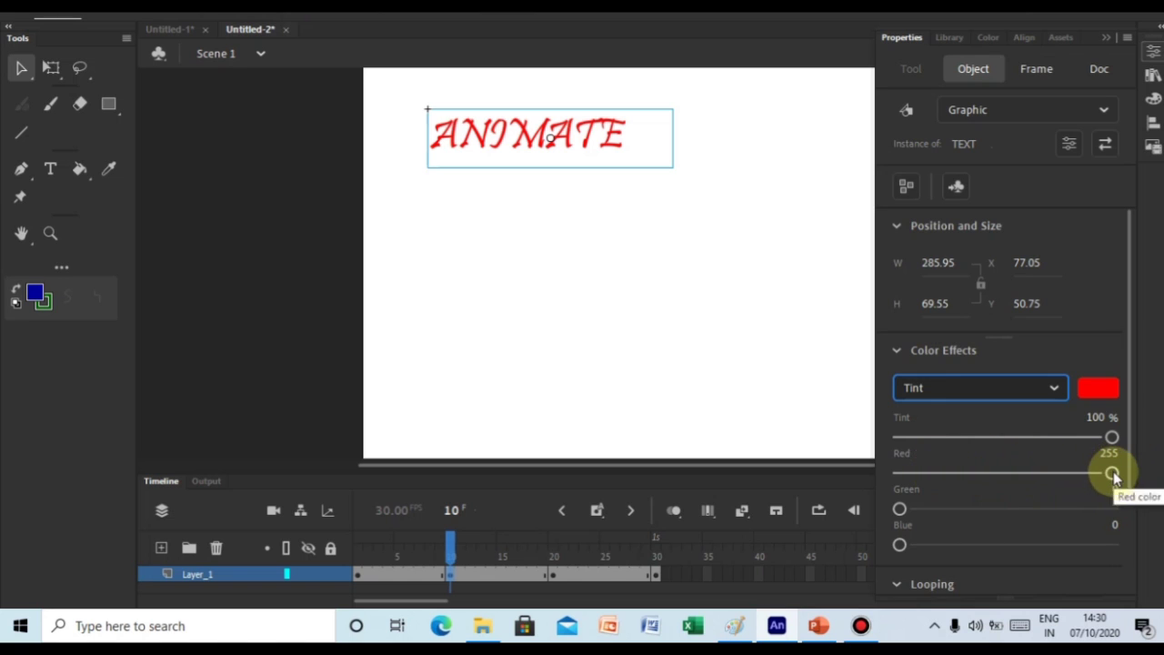
click(1113, 509)
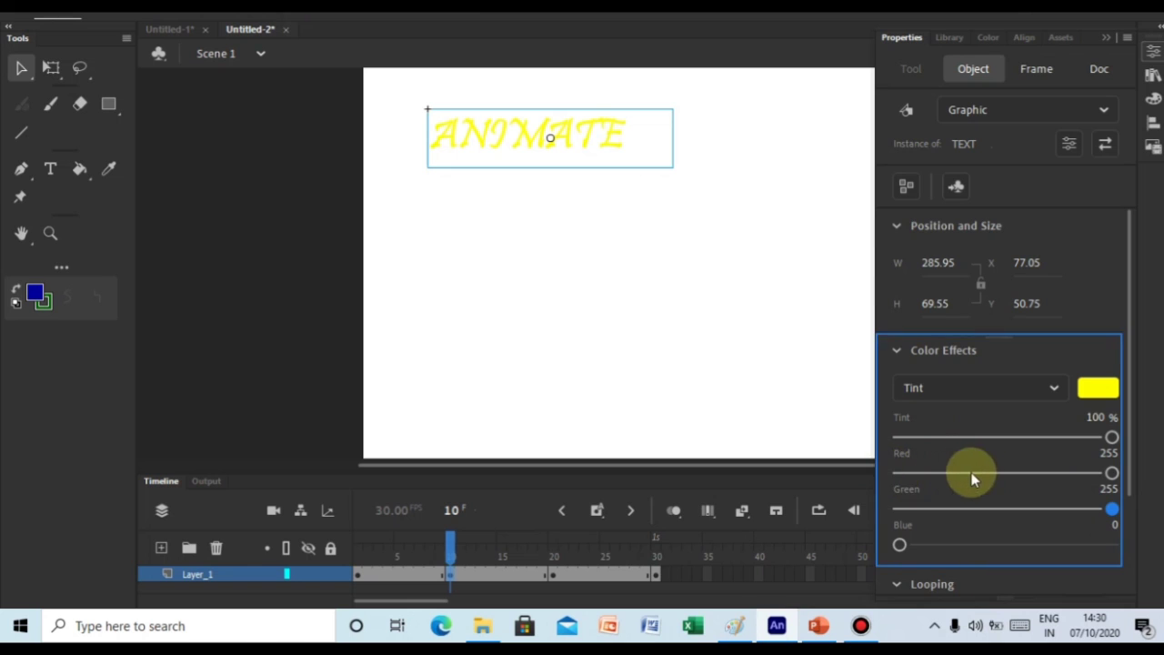
Change the TEXT instance's tint at frame 10 to lime green, with red 102, green 255 and blue 0.
click(899, 473)
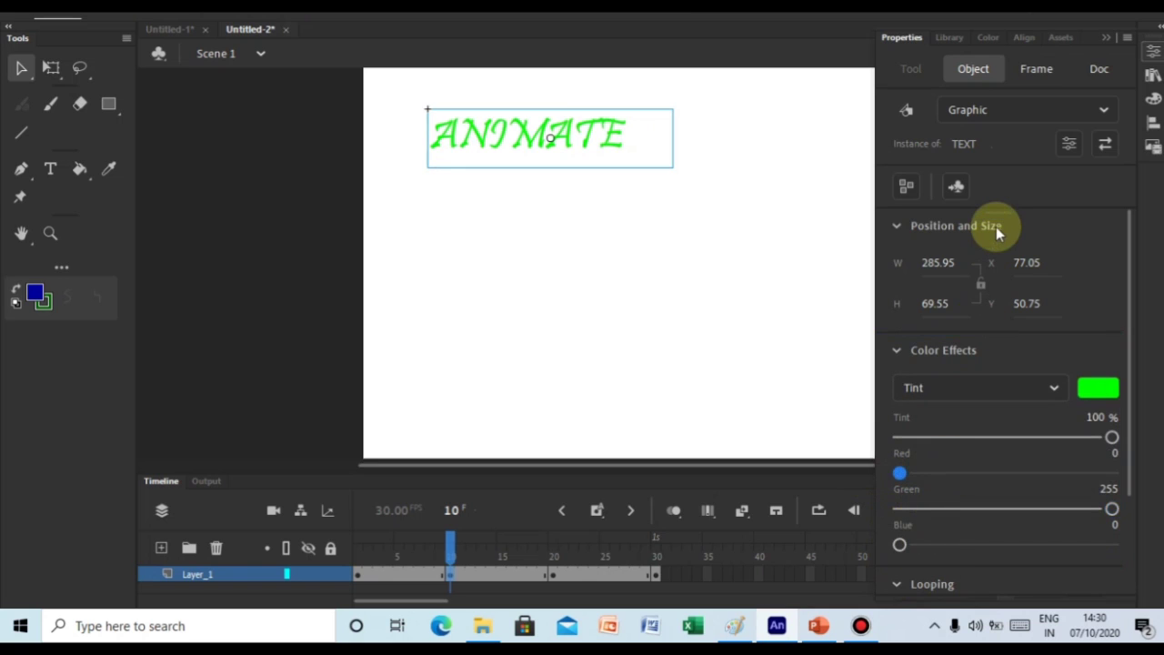
click(1106, 389)
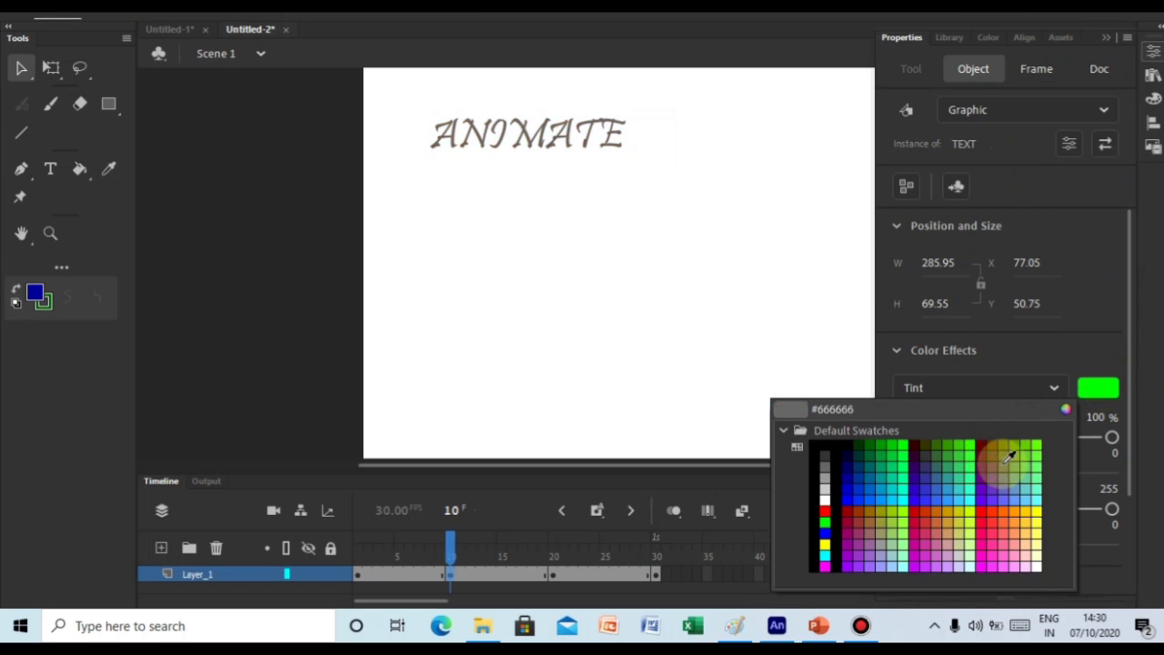
click(1035, 446)
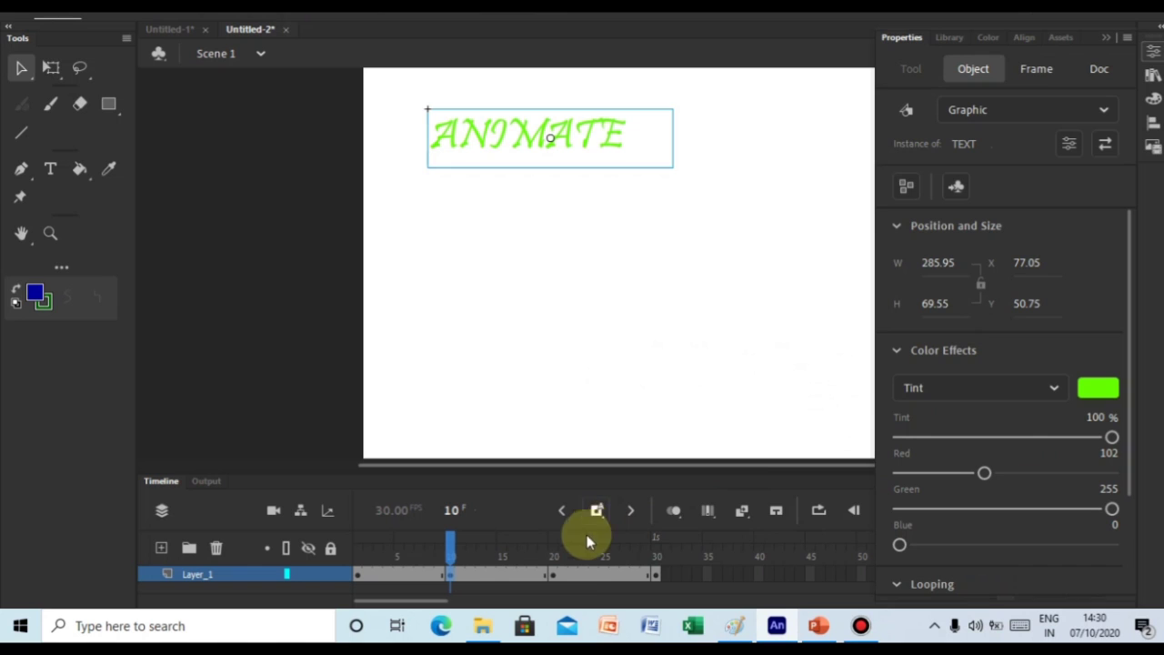
Apply a Tint colour effect to the TEXT instance at frame 20, with red 0, green 0 and blue 255.
click(553, 575)
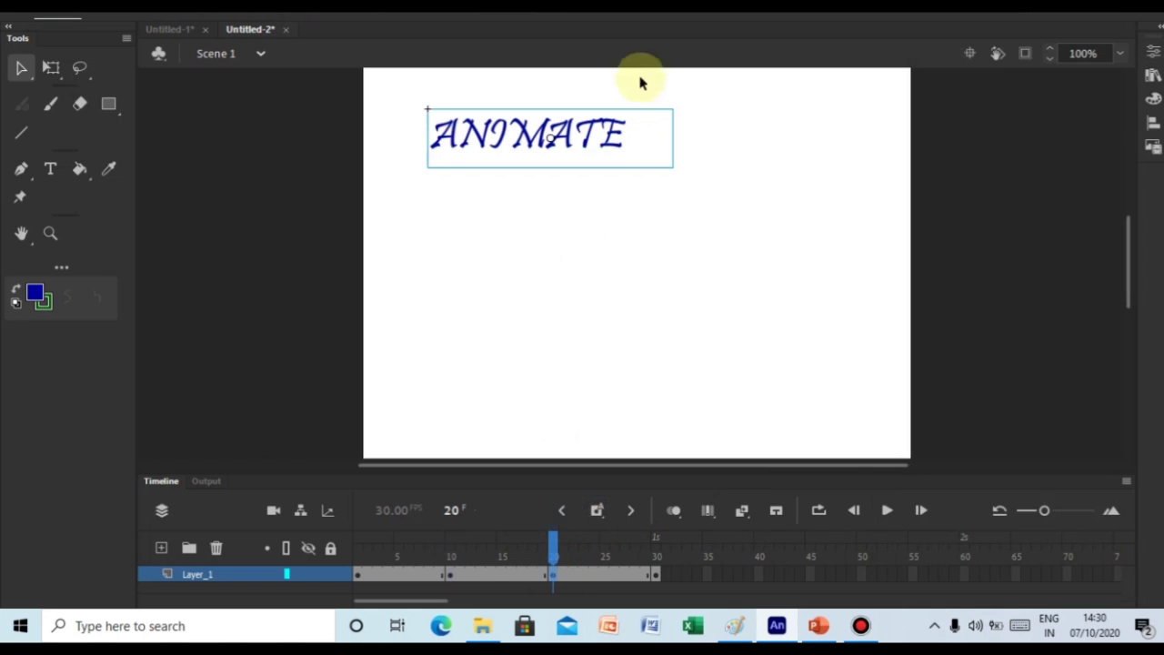
click(635, 155)
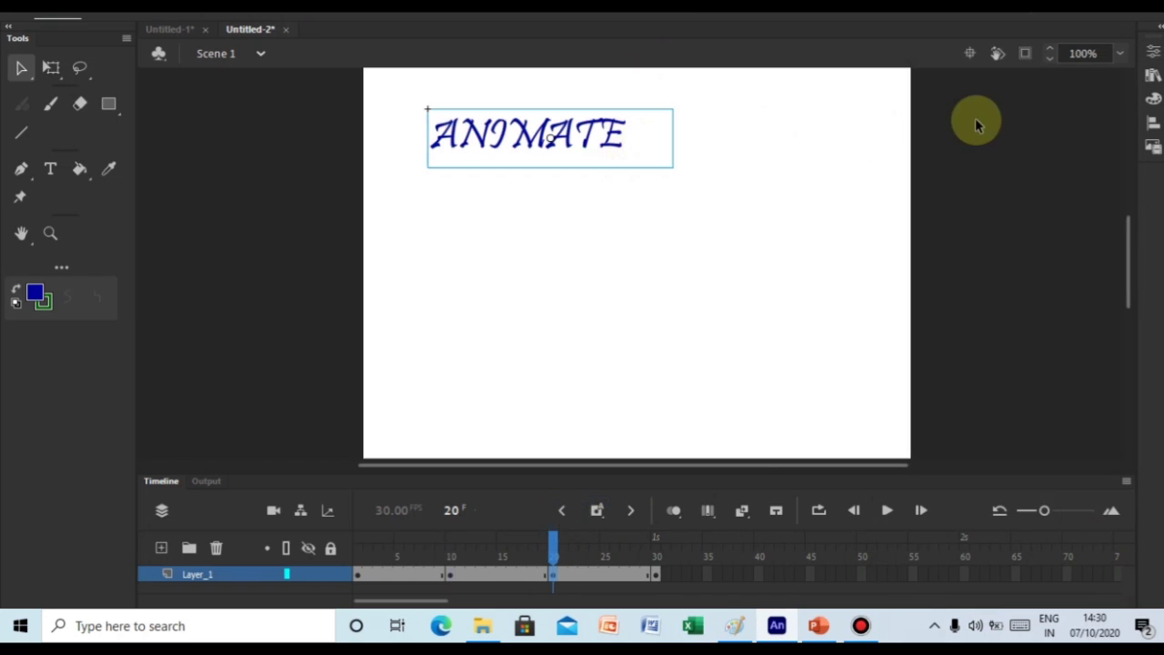
click(1152, 53)
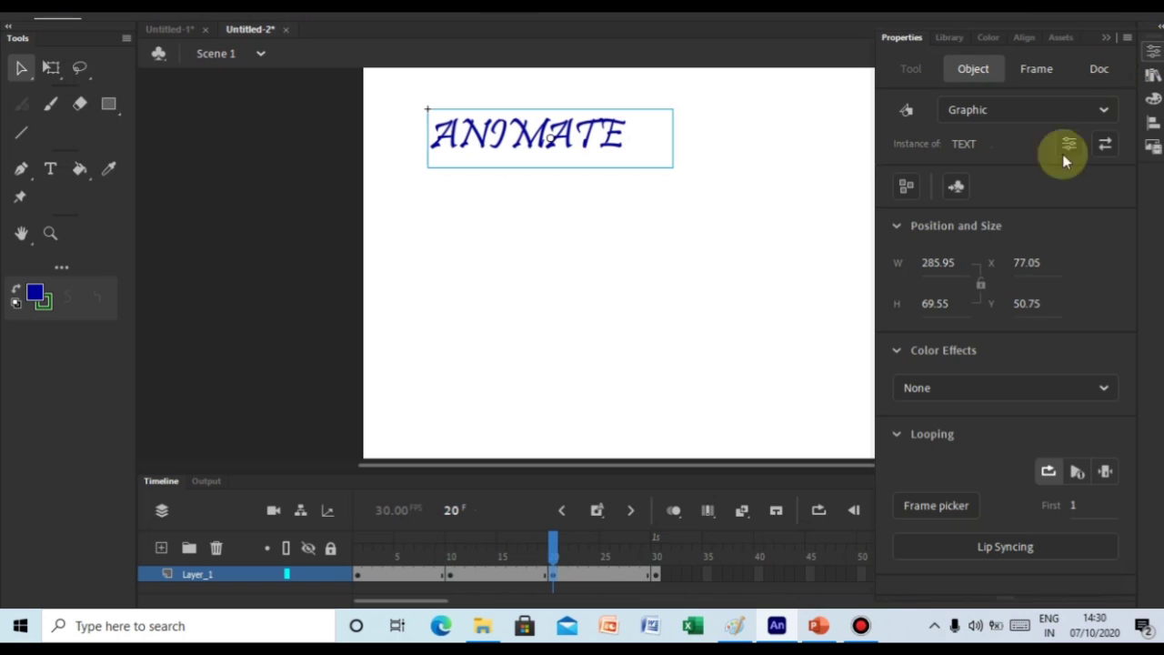
click(970, 389)
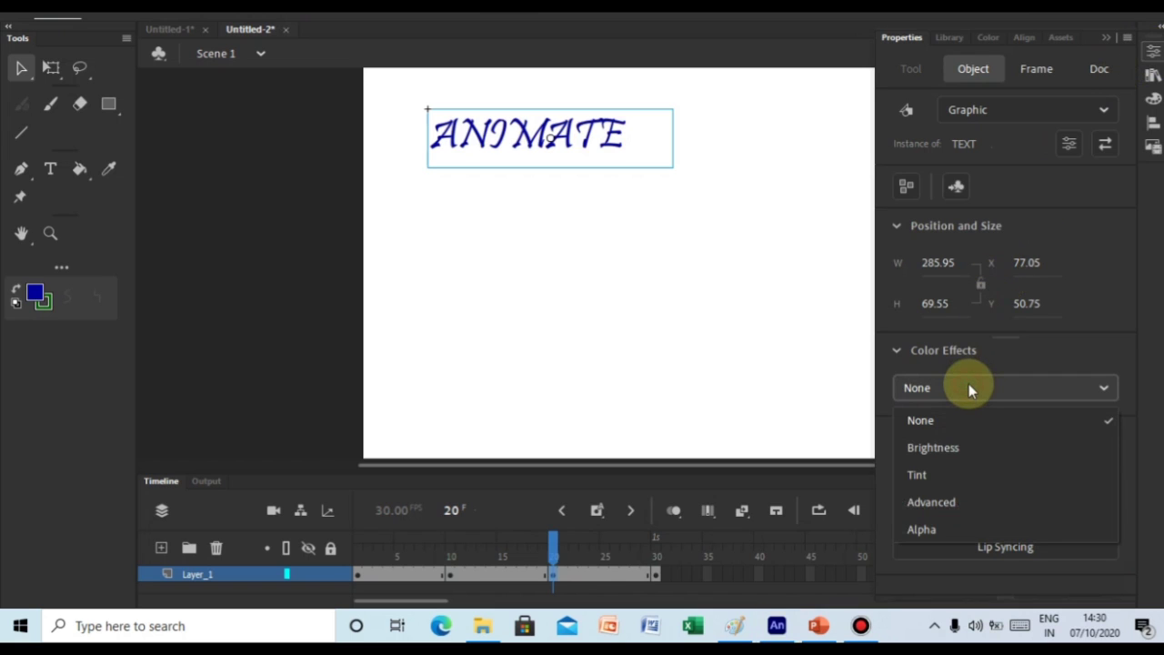
click(941, 475)
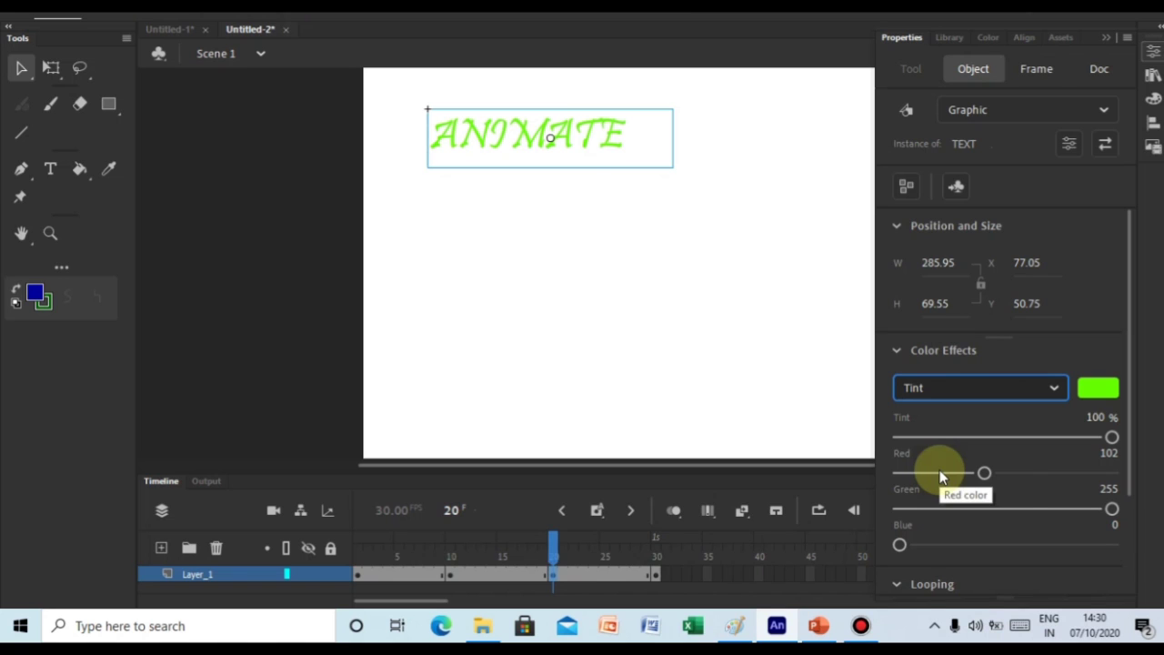
click(1115, 545)
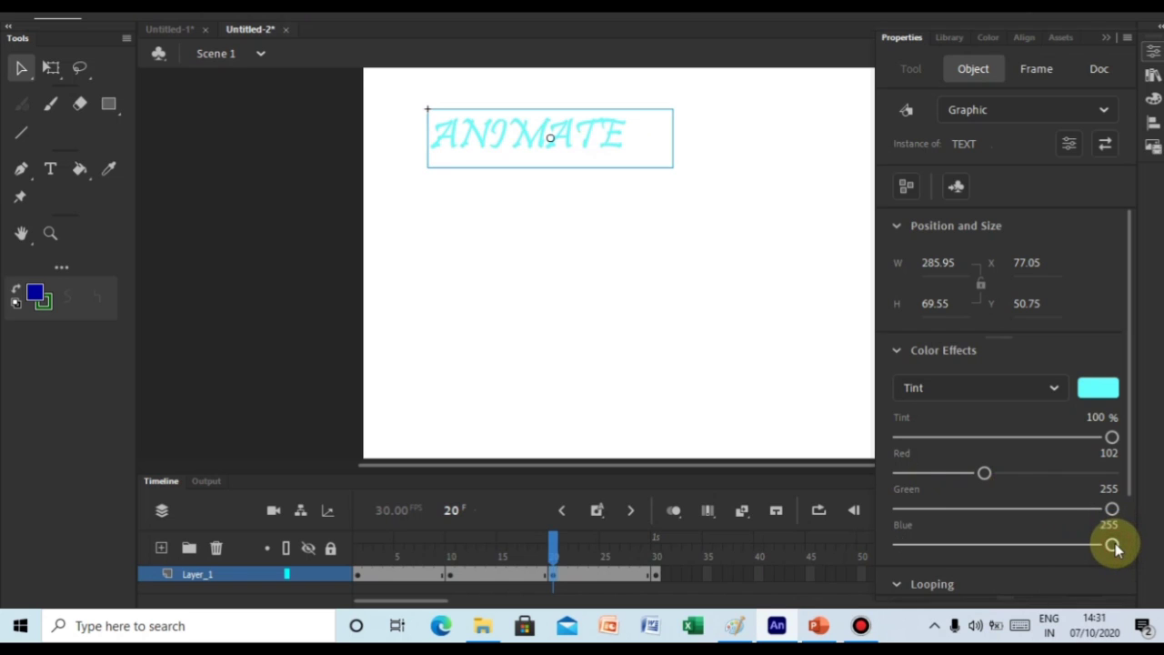
click(895, 508)
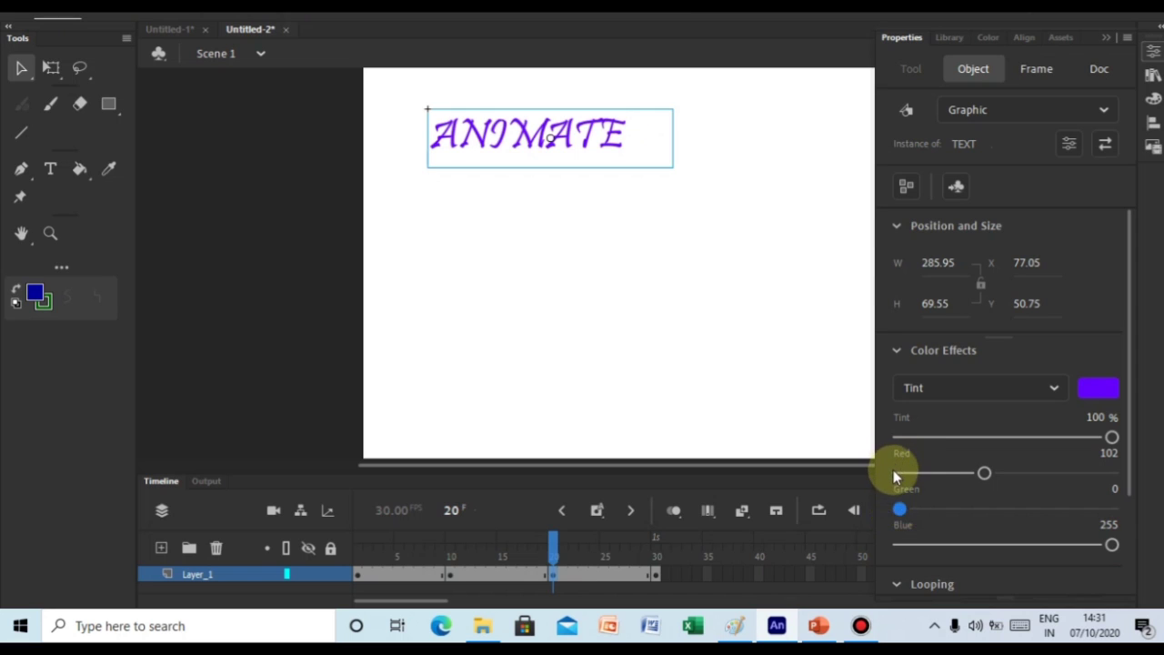
click(895, 471)
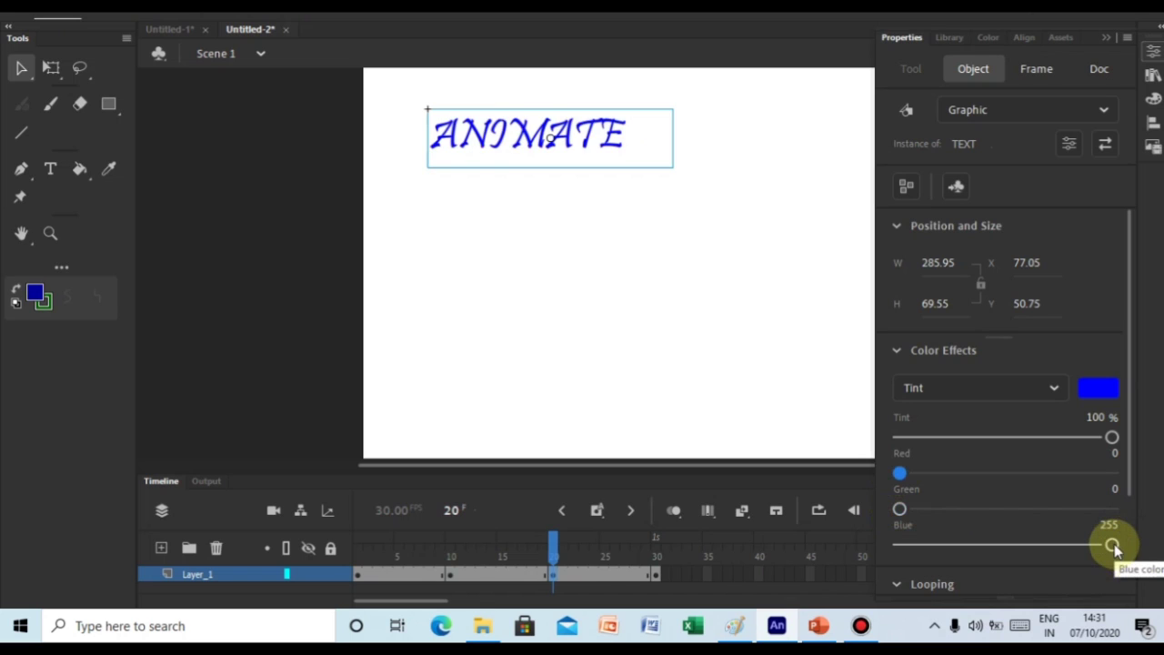
Apply a purple Tint colour effect to the TEXT instance at frame 30, with red 159, green 74 and blue 255.
click(659, 574)
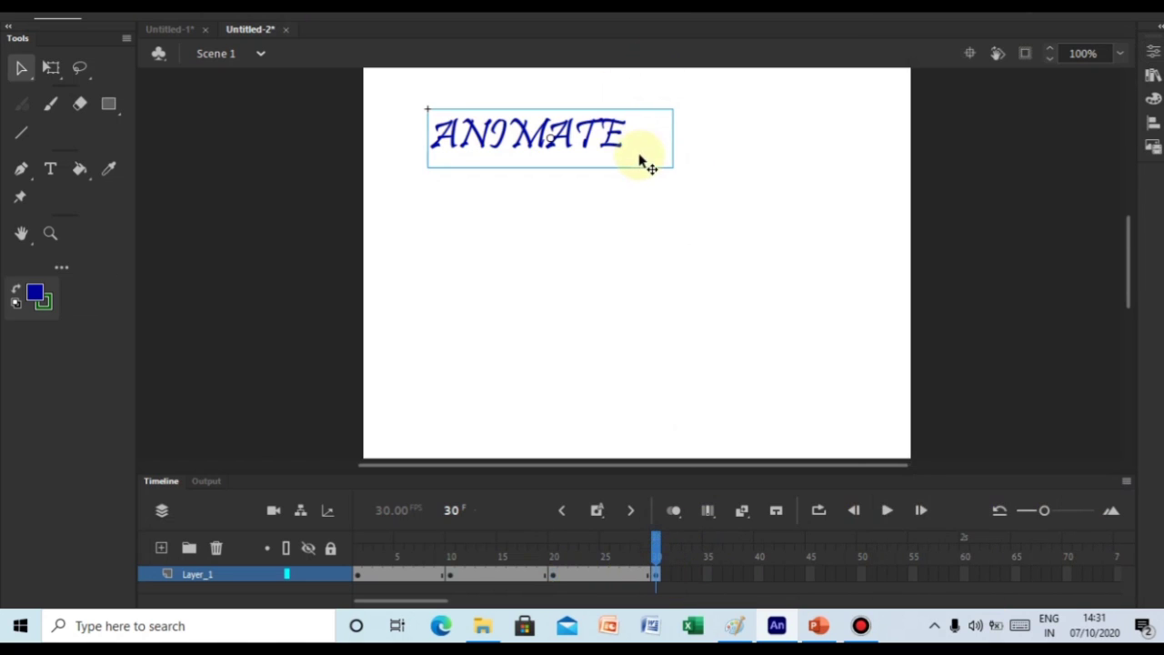
click(1152, 72)
click(988, 383)
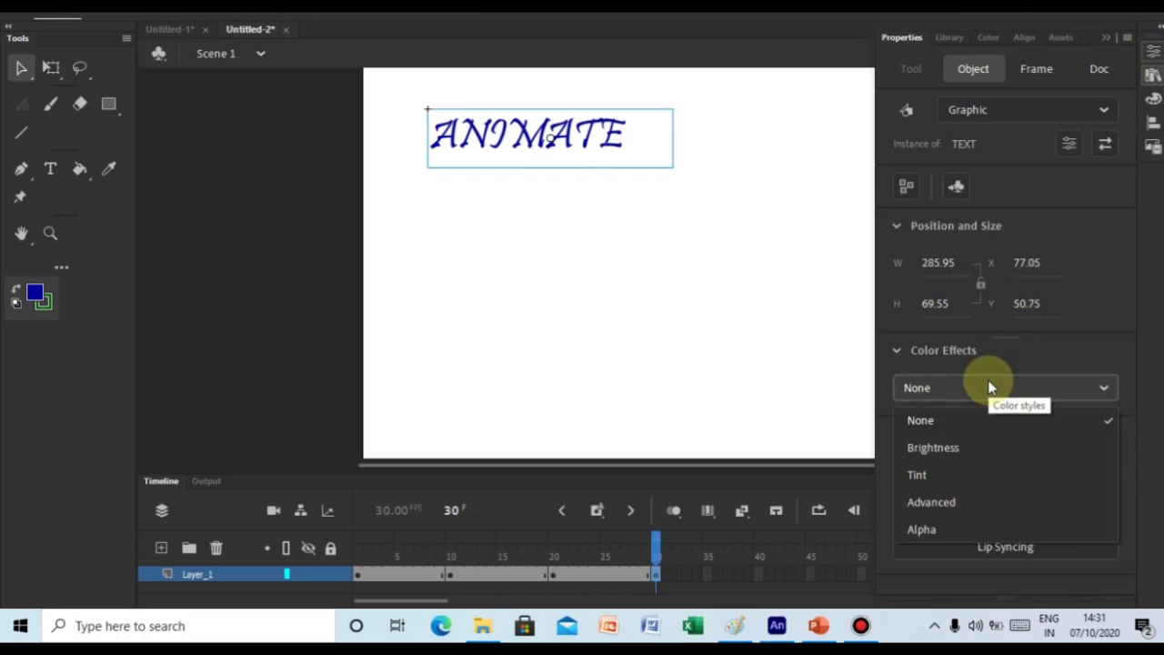
click(943, 475)
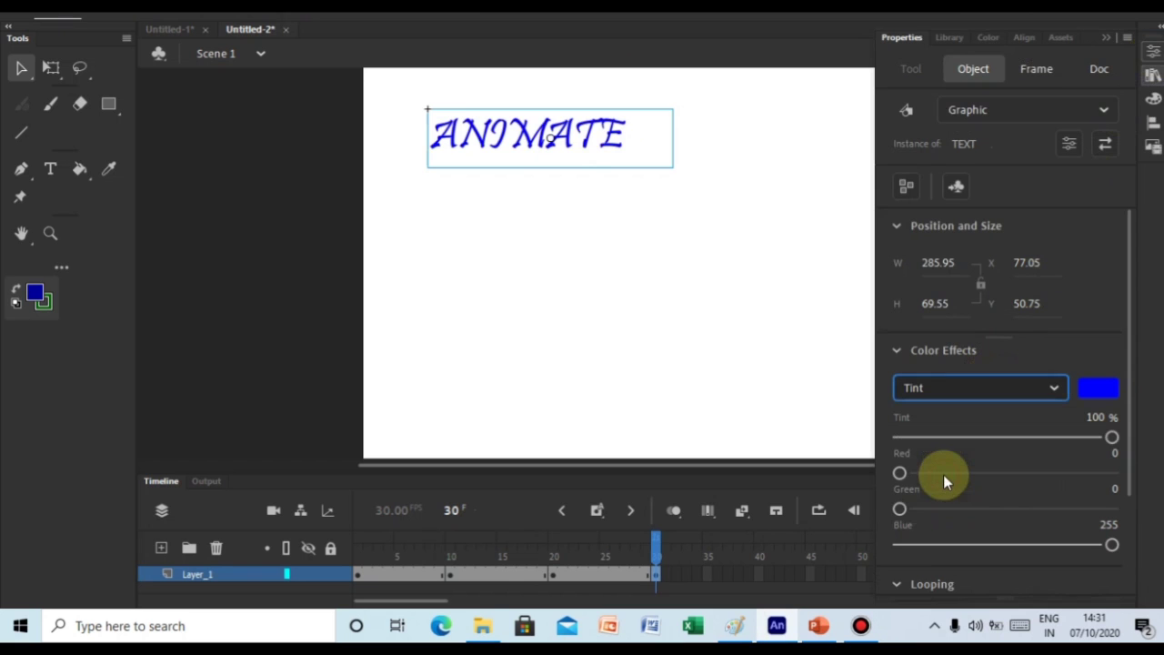
click(1033, 475)
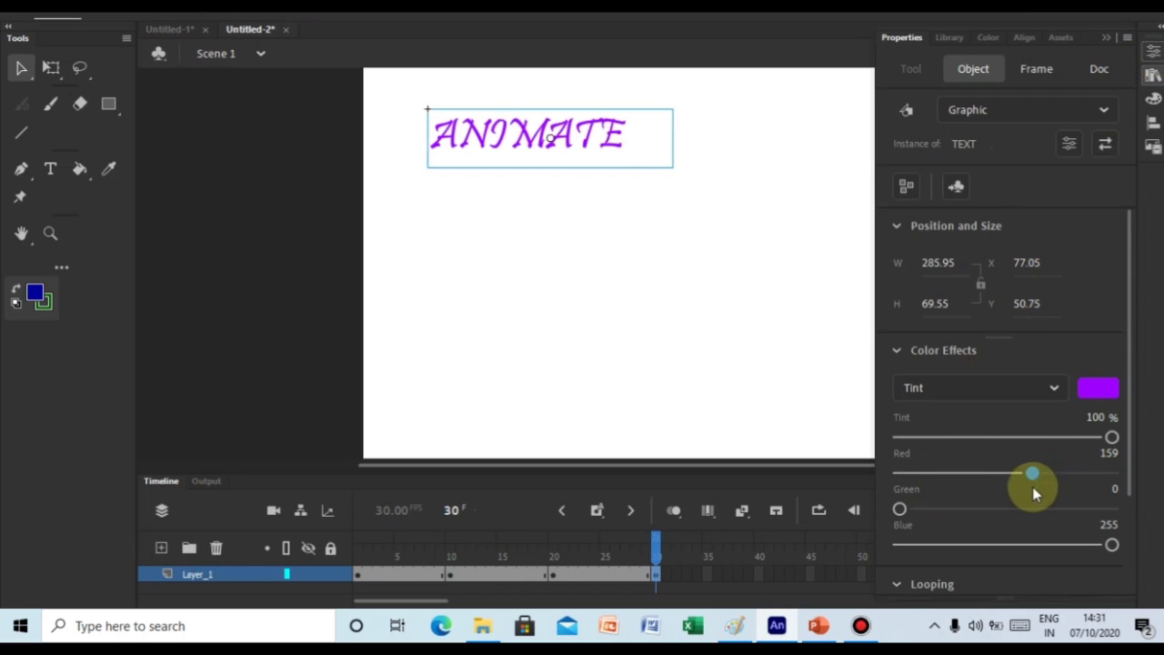
click(1016, 507)
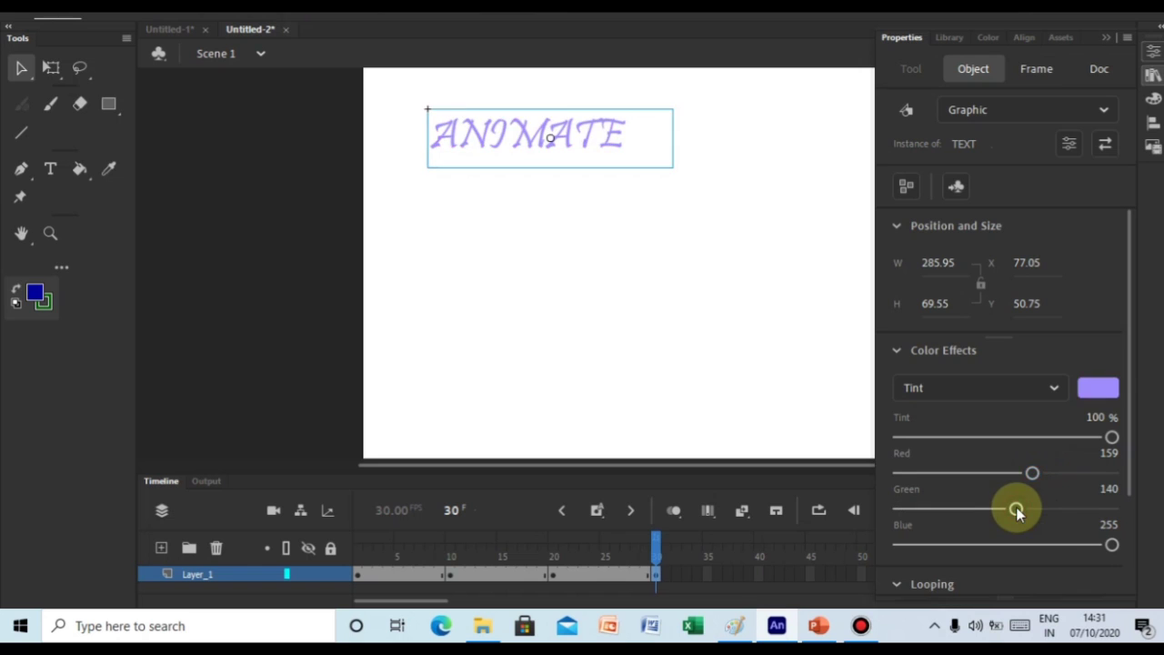
click(961, 509)
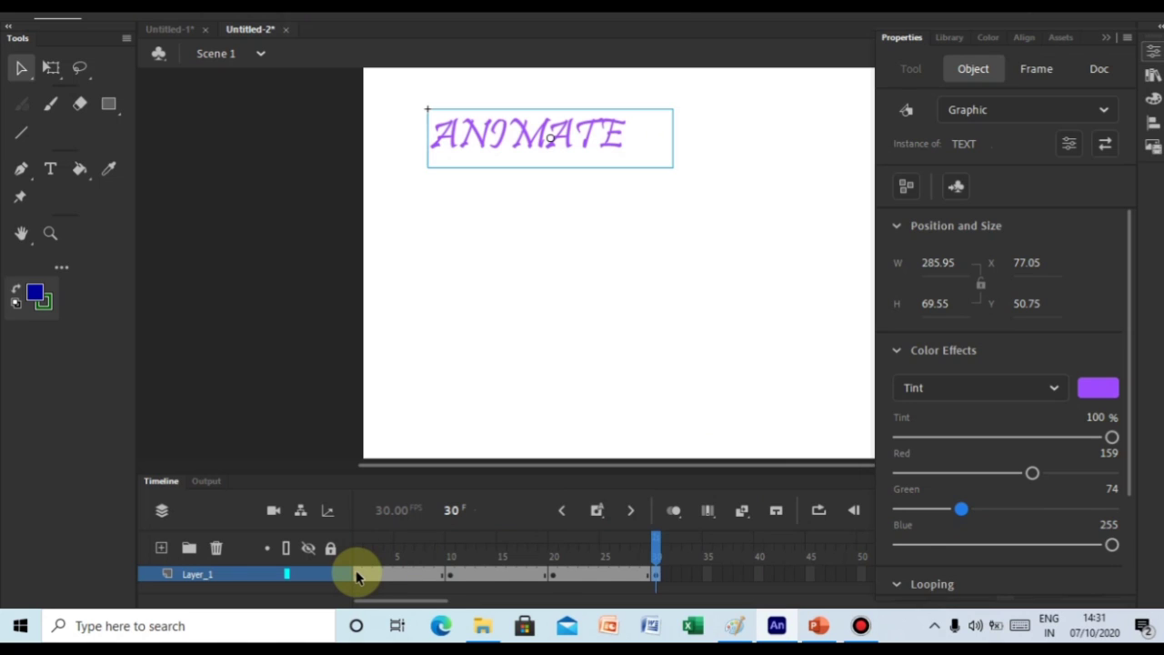
Create classic tweens on Layer_1 across the spans from frames 1 to 10, 10 to 20 and 20 to 30.
key(ctrl+F3)
click(404, 580)
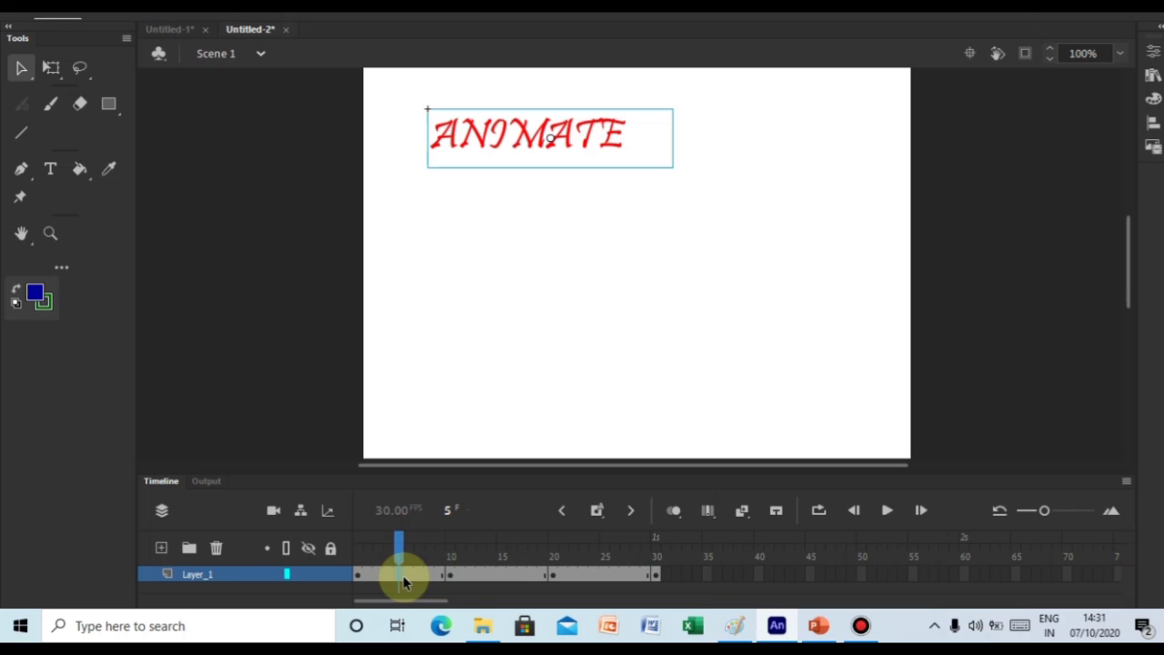
right_click(404, 580)
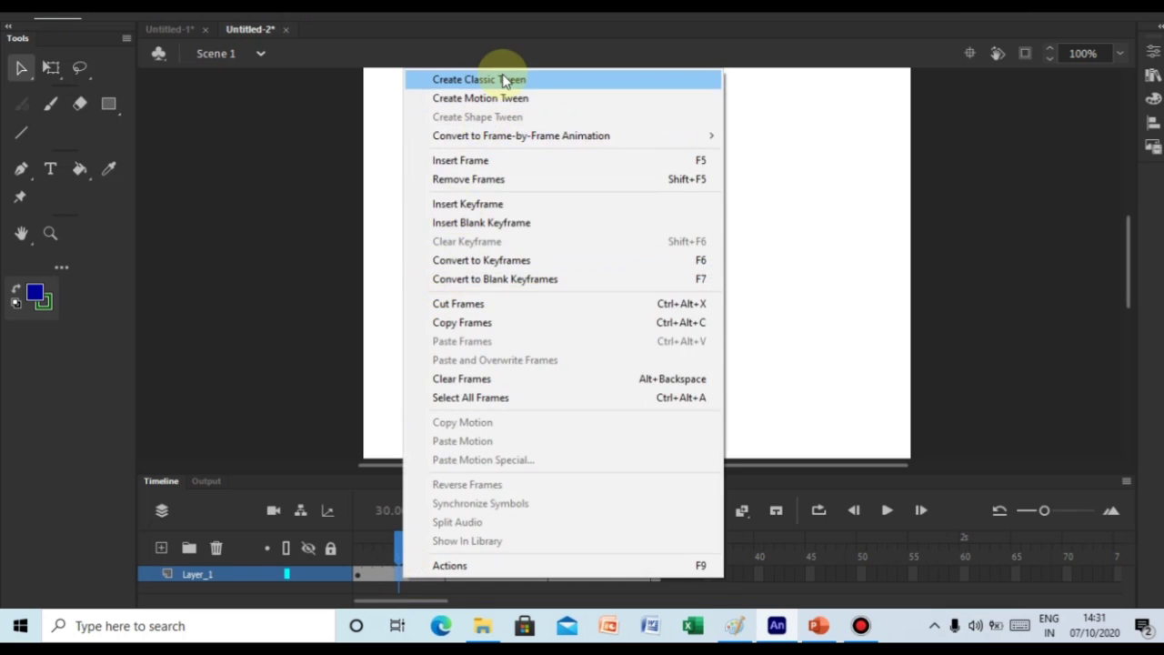
click(501, 81)
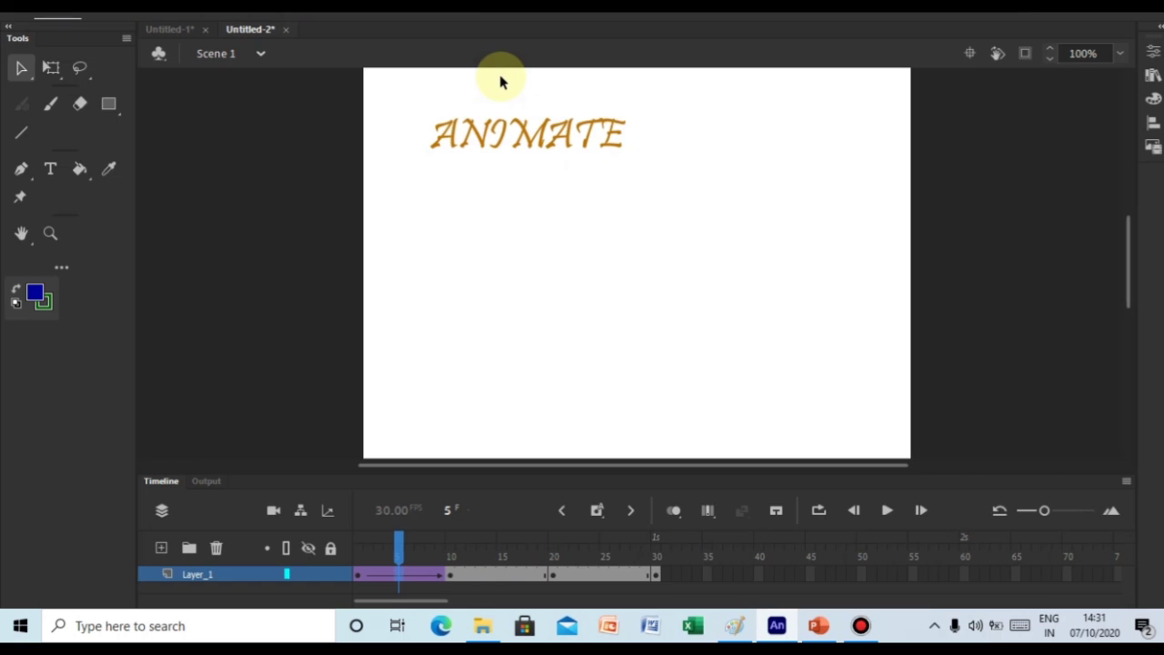
click(500, 575)
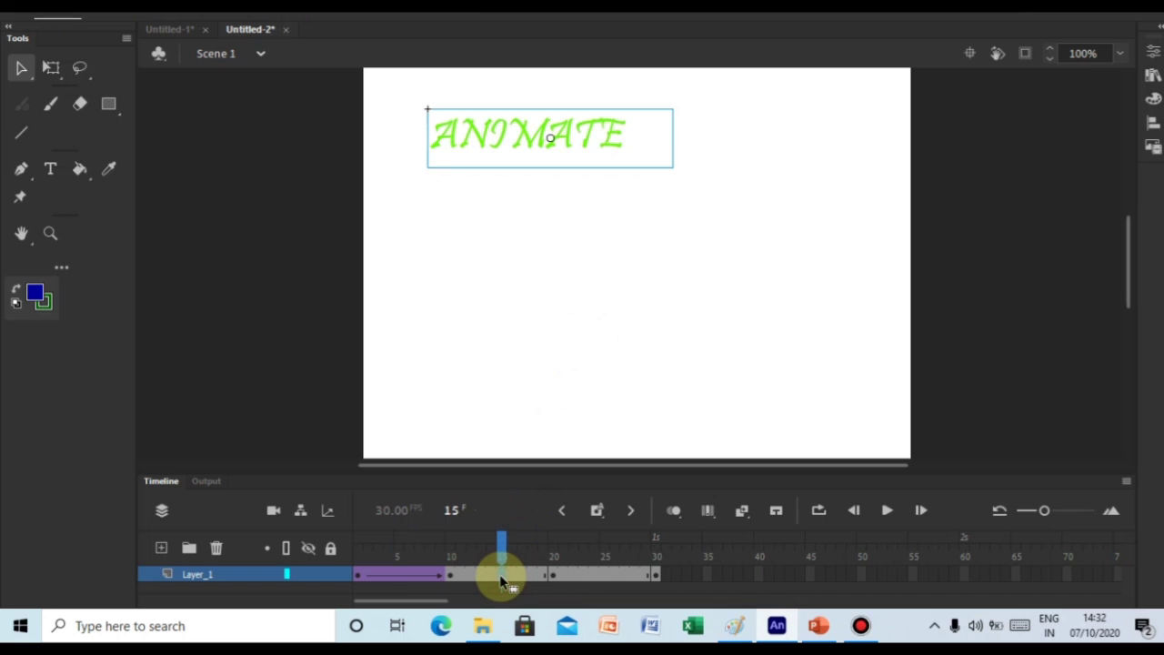
right_click(501, 577)
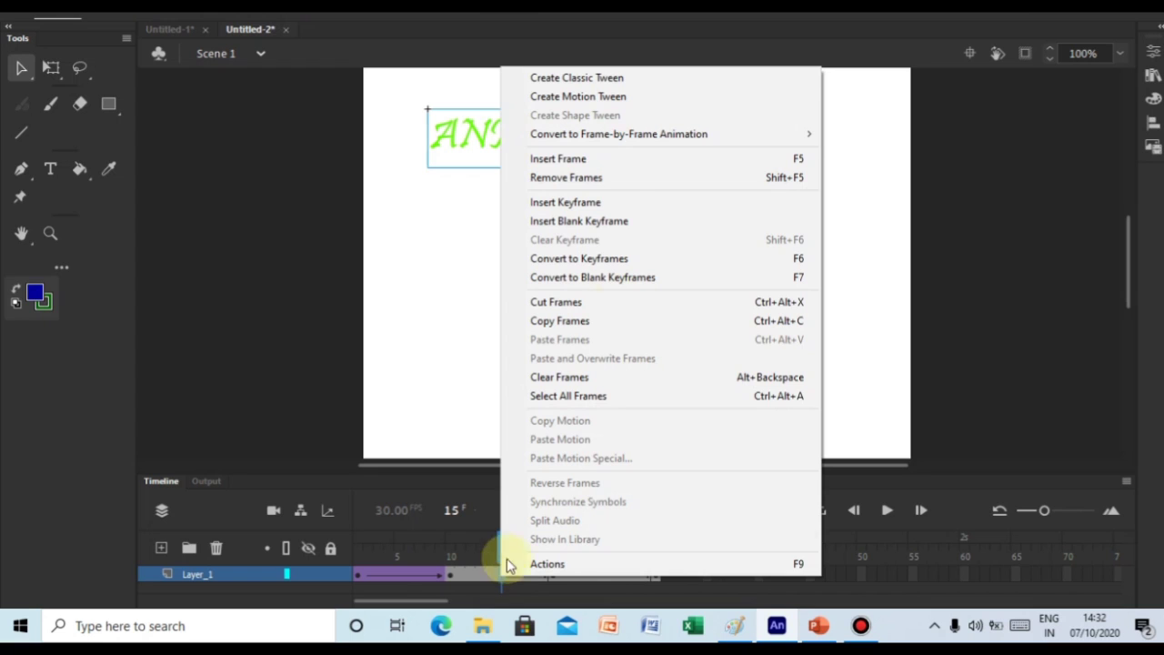
click(632, 79)
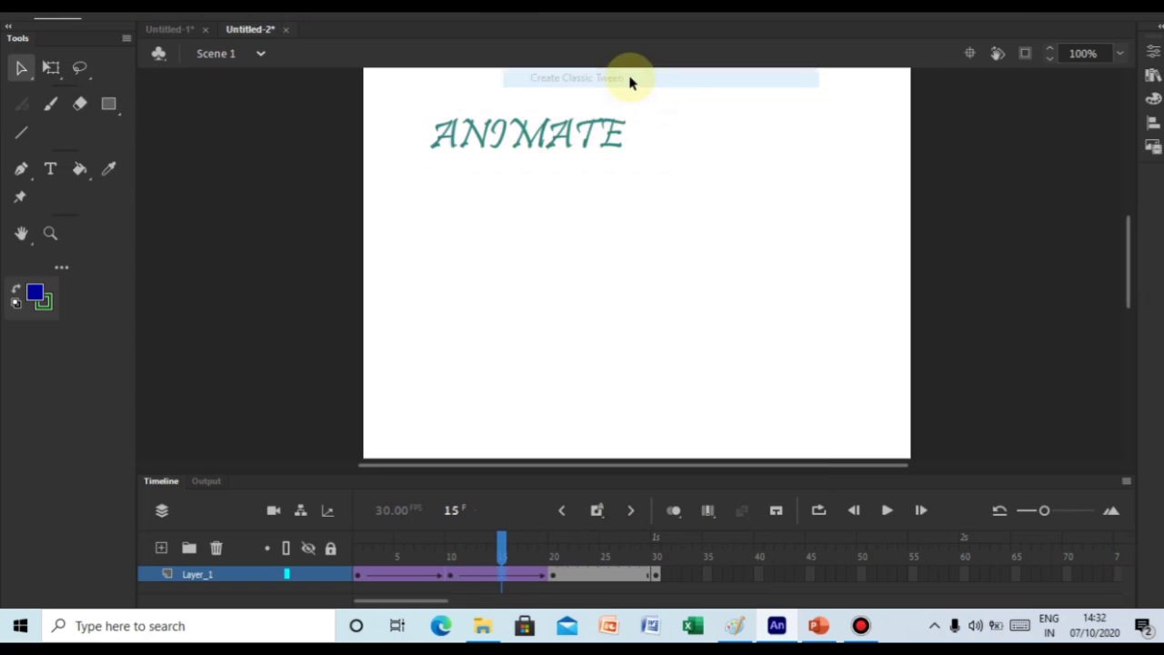
click(605, 574)
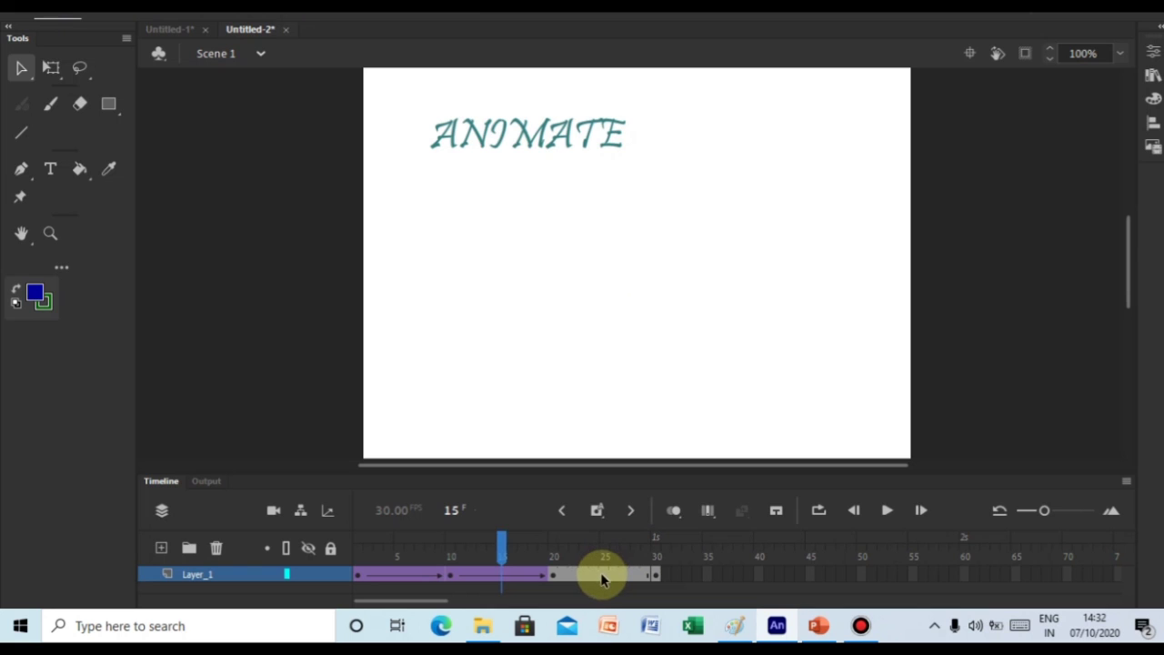
right_click(602, 575)
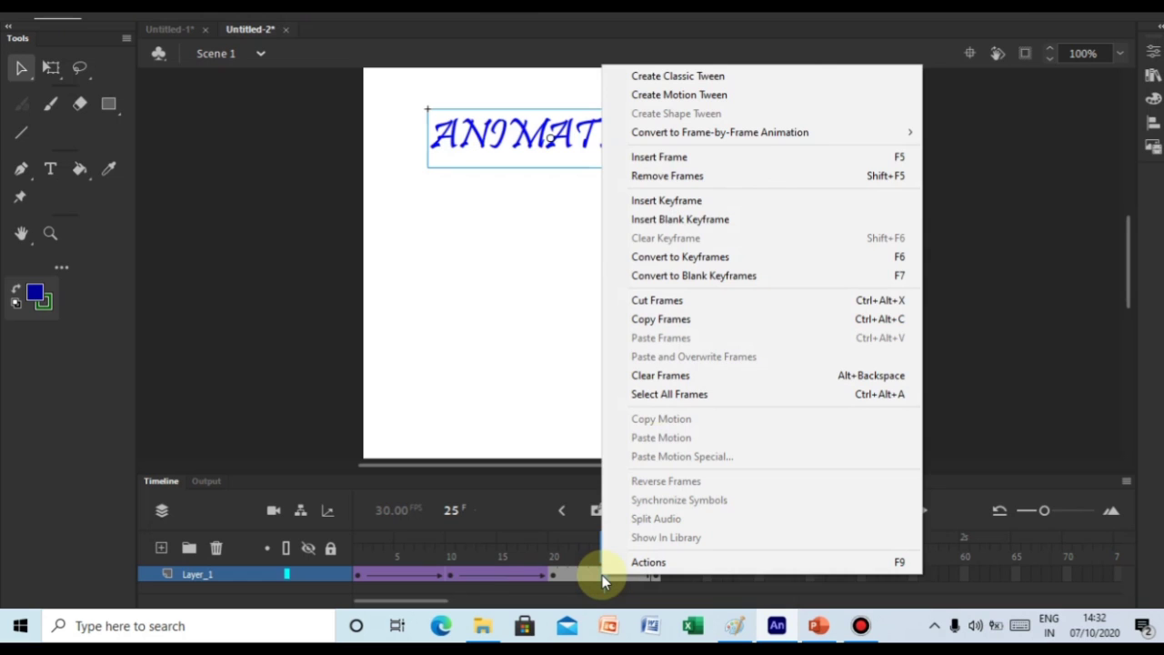
click(732, 76)
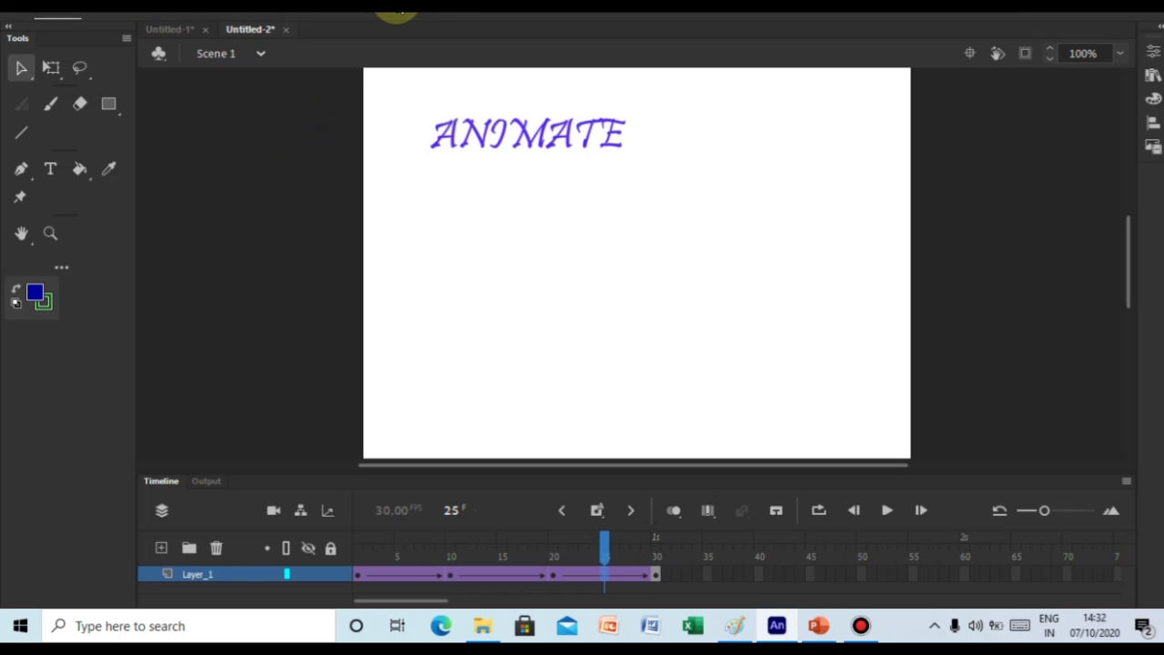
Test the colour-changing text movie in Animate.
click(398, 11)
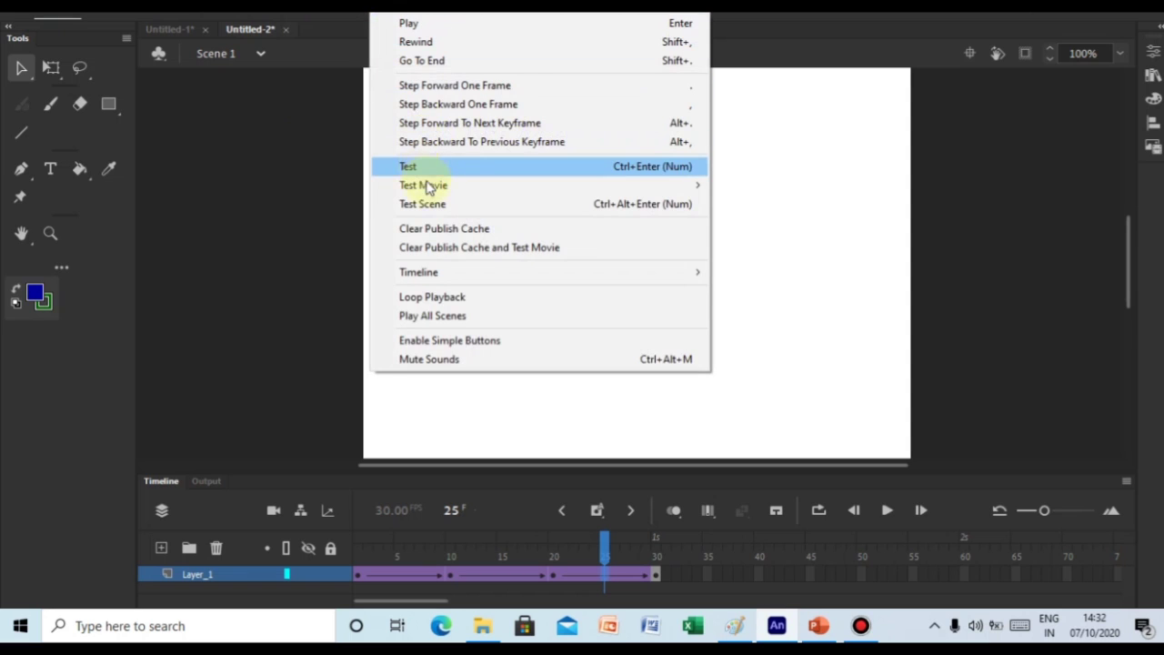
mouse_move(424, 189)
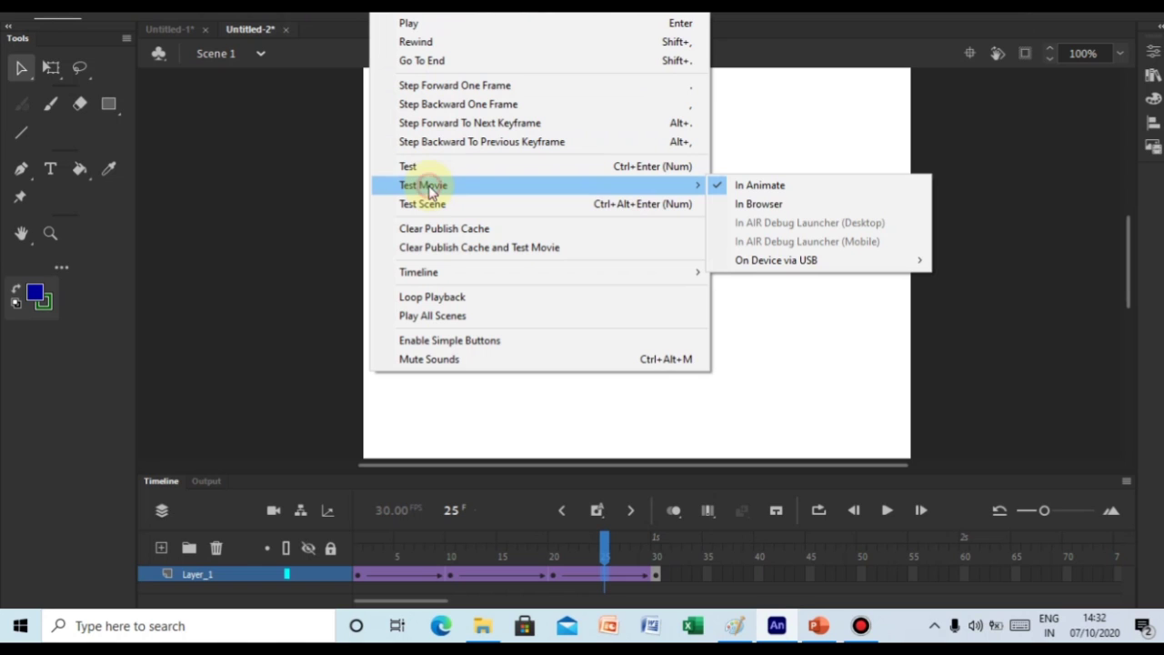
mouse_move(624, 194)
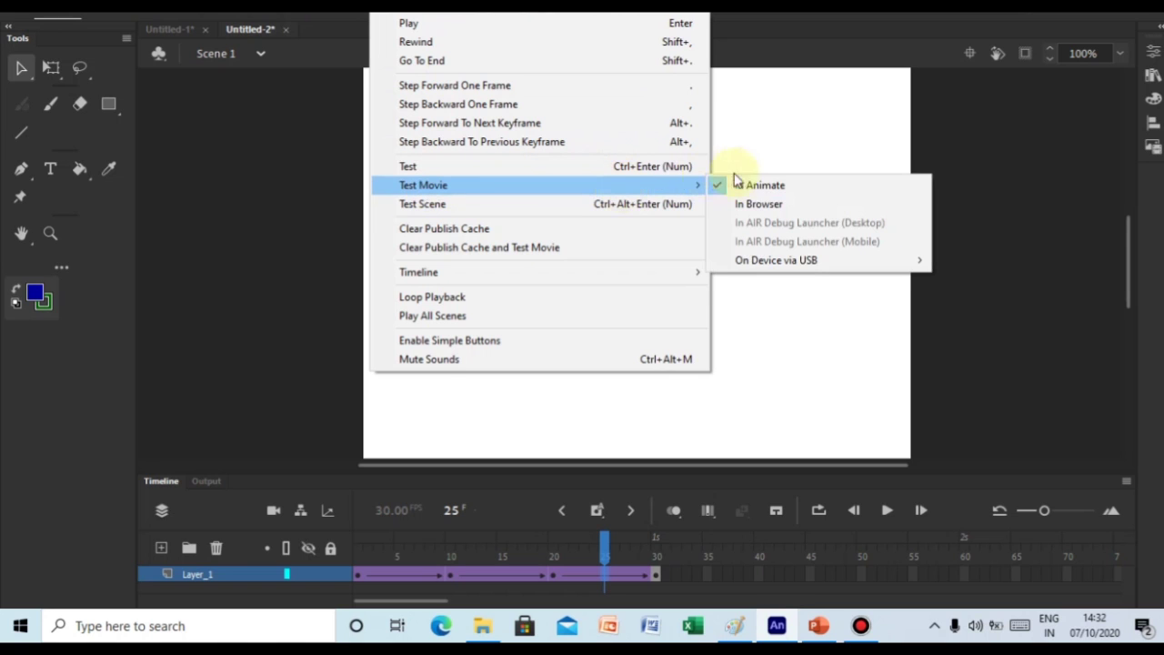
click(772, 189)
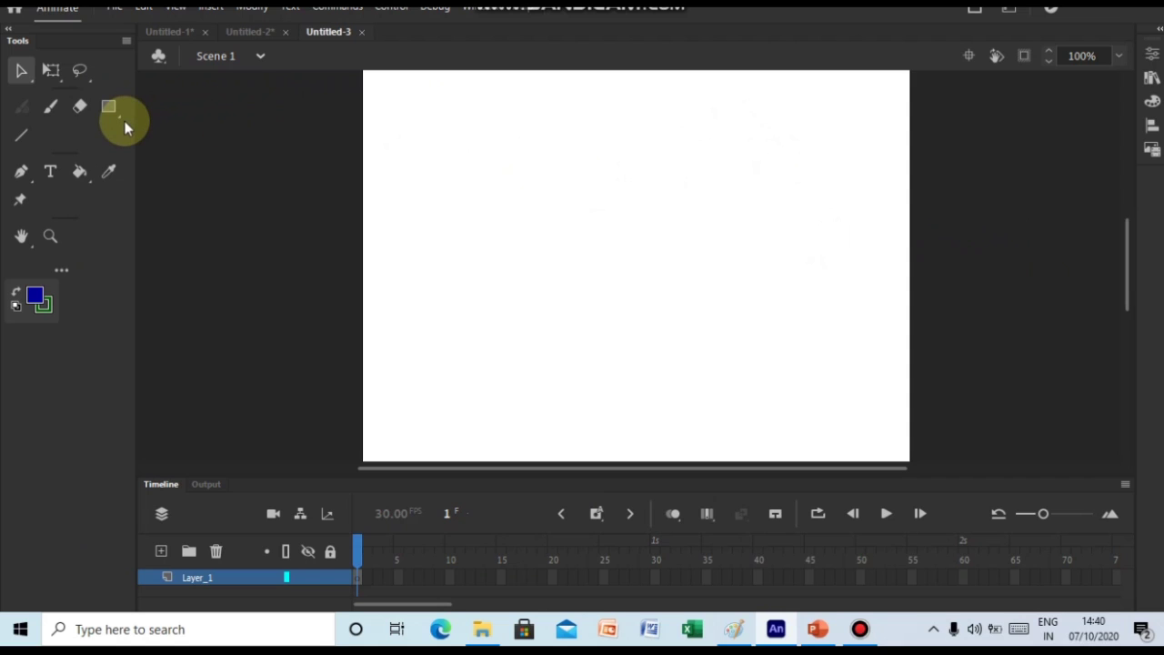
Set up the Text tool in Untitled-3 with the Segoe Script font and a dark red fill.
click(50, 172)
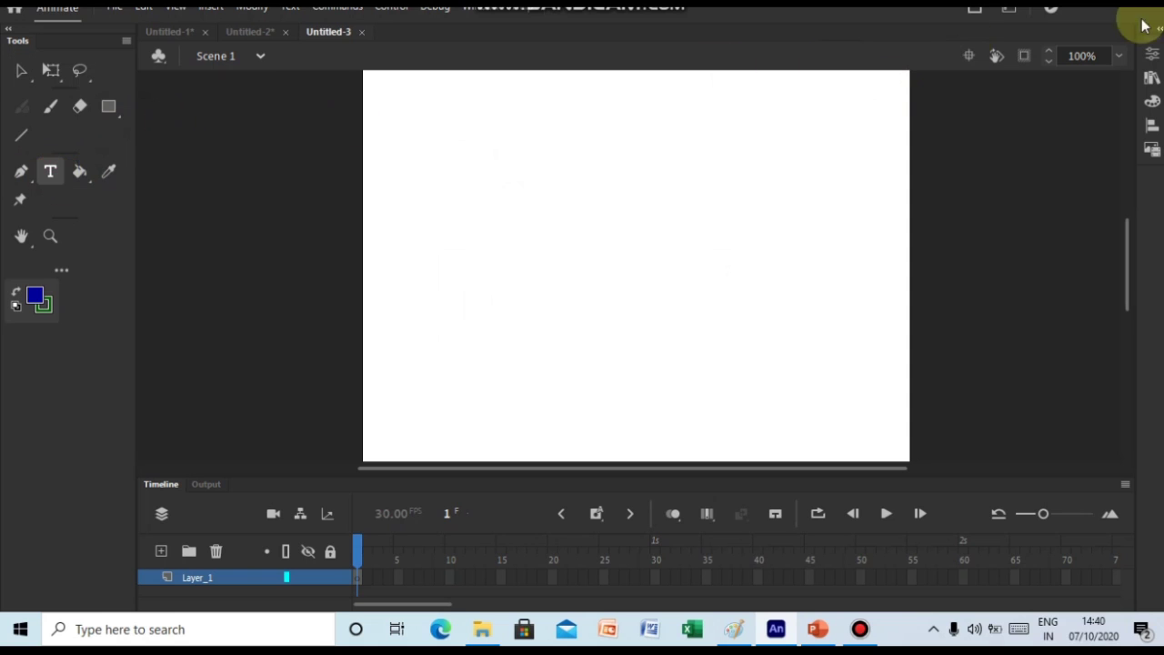
click(1150, 56)
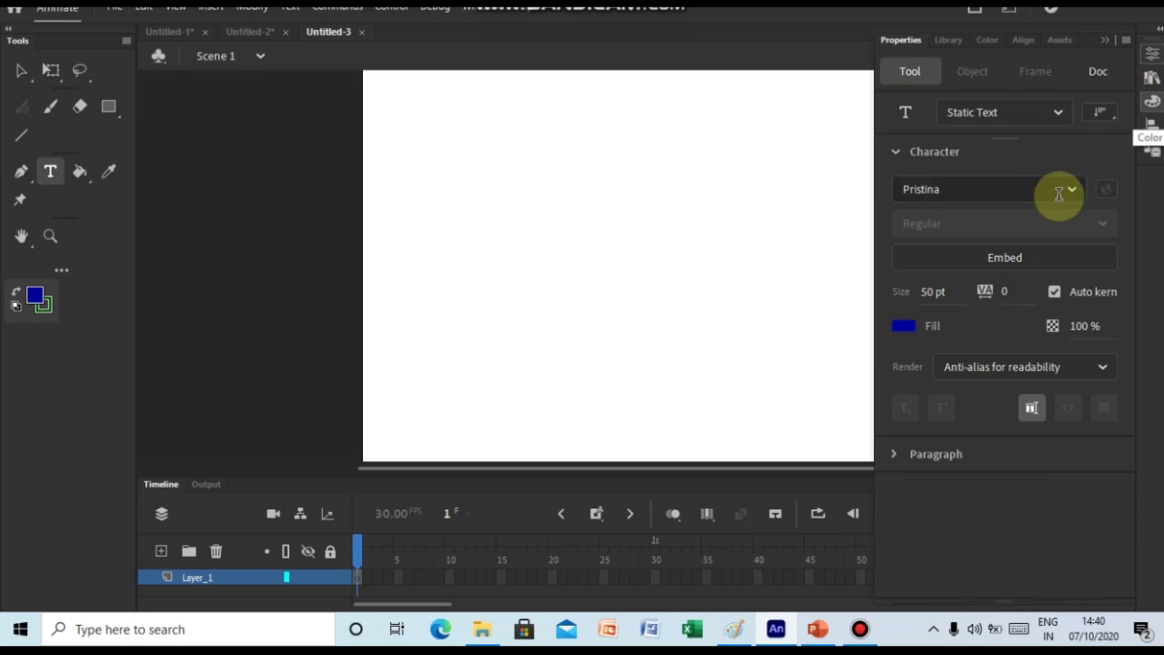
click(1072, 193)
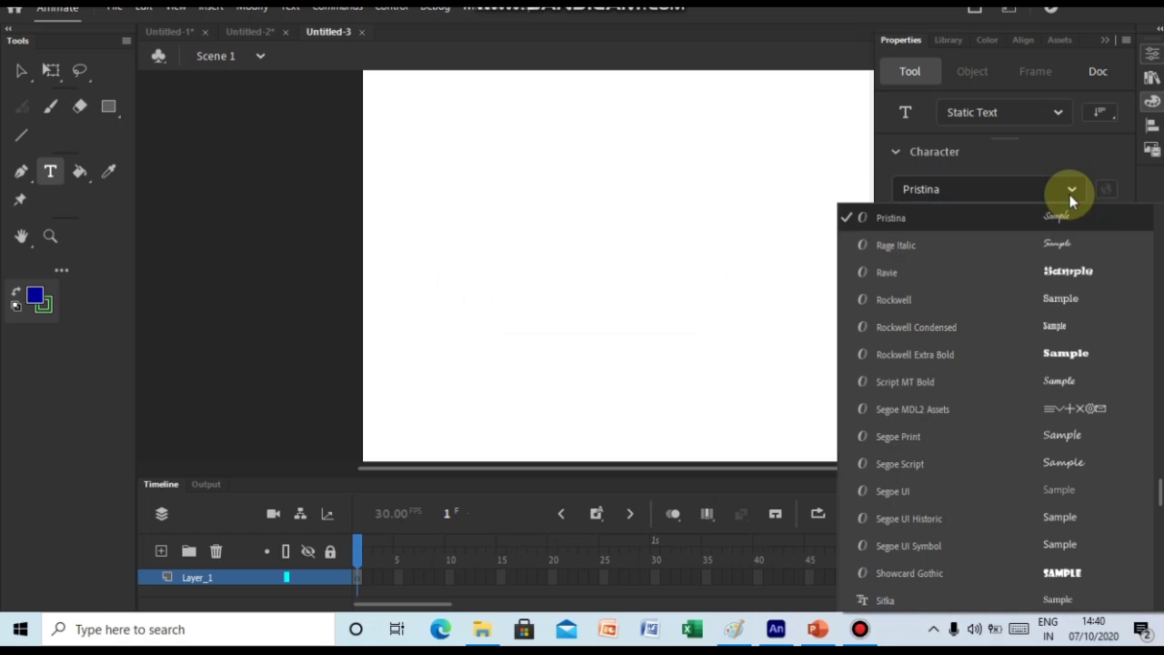
click(1084, 466)
click(902, 325)
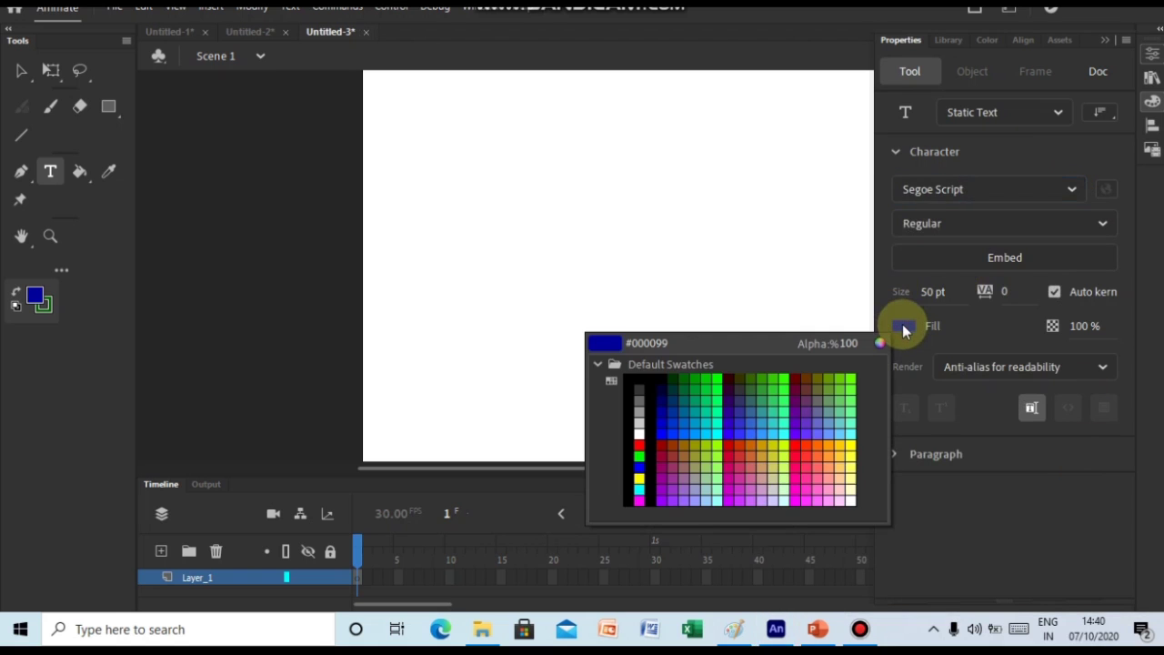
click(733, 440)
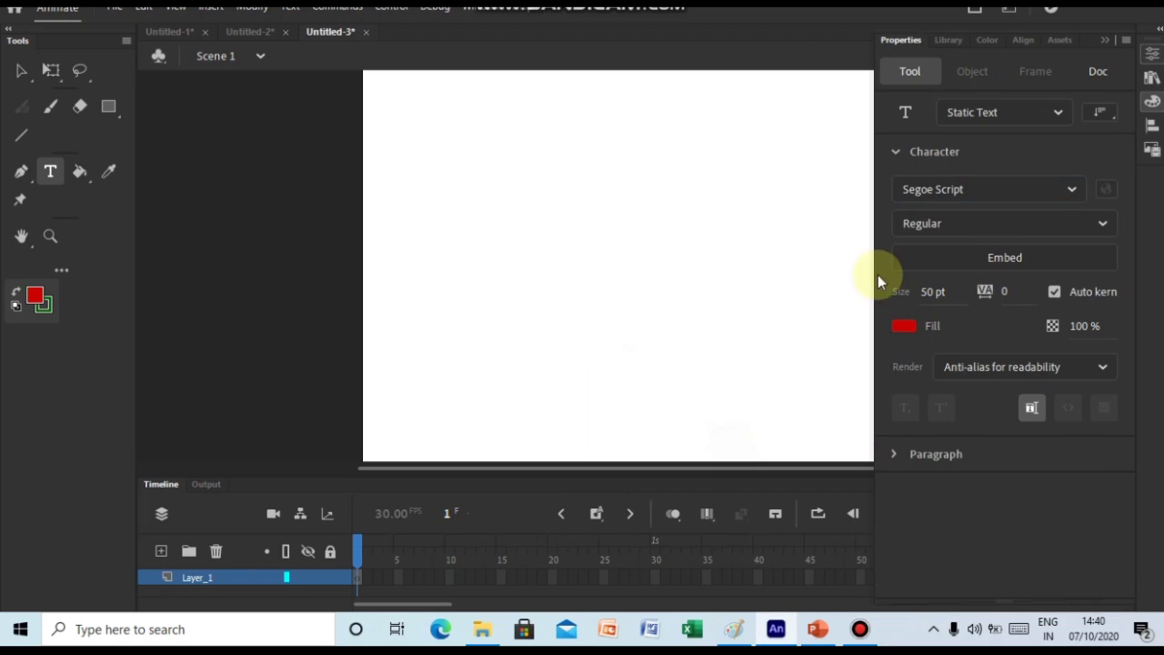
Add the static text SPLASH at 78 pt near the stage's upper edge and widen its text box to fit one line.
click(929, 291)
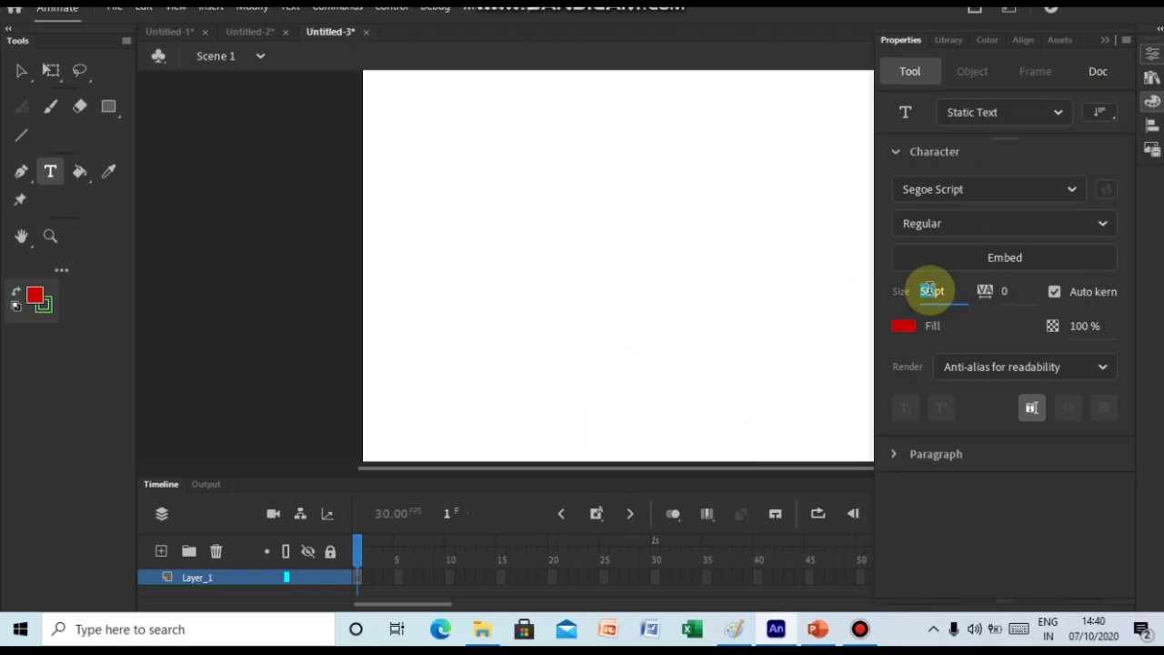
text(78)
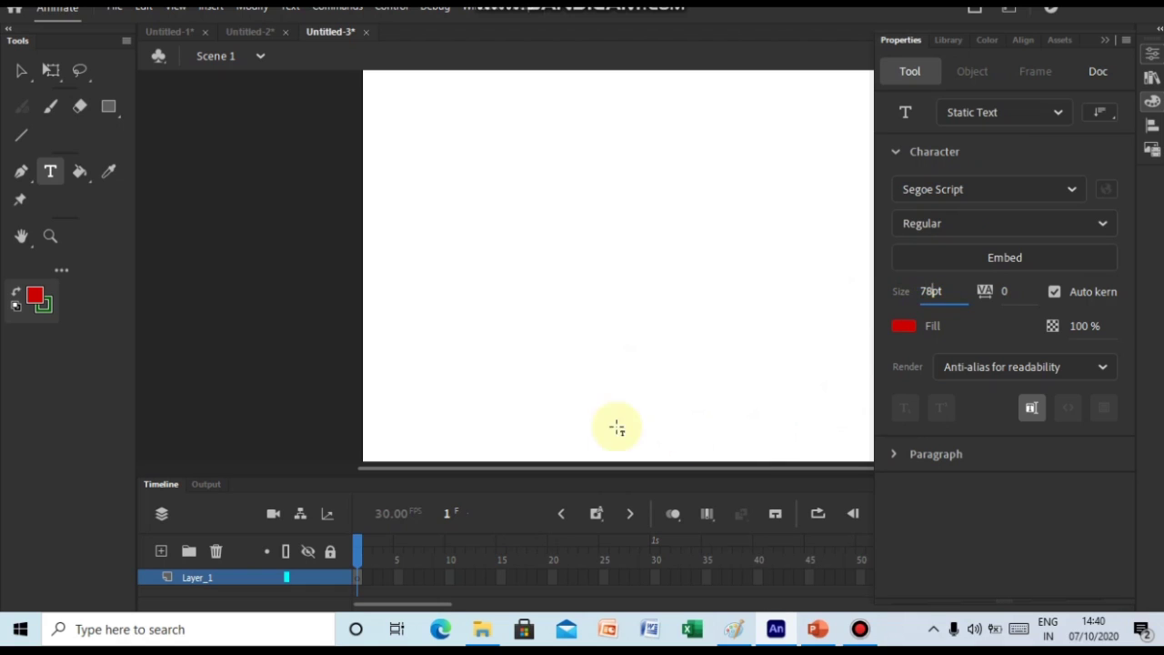
click(259, 362)
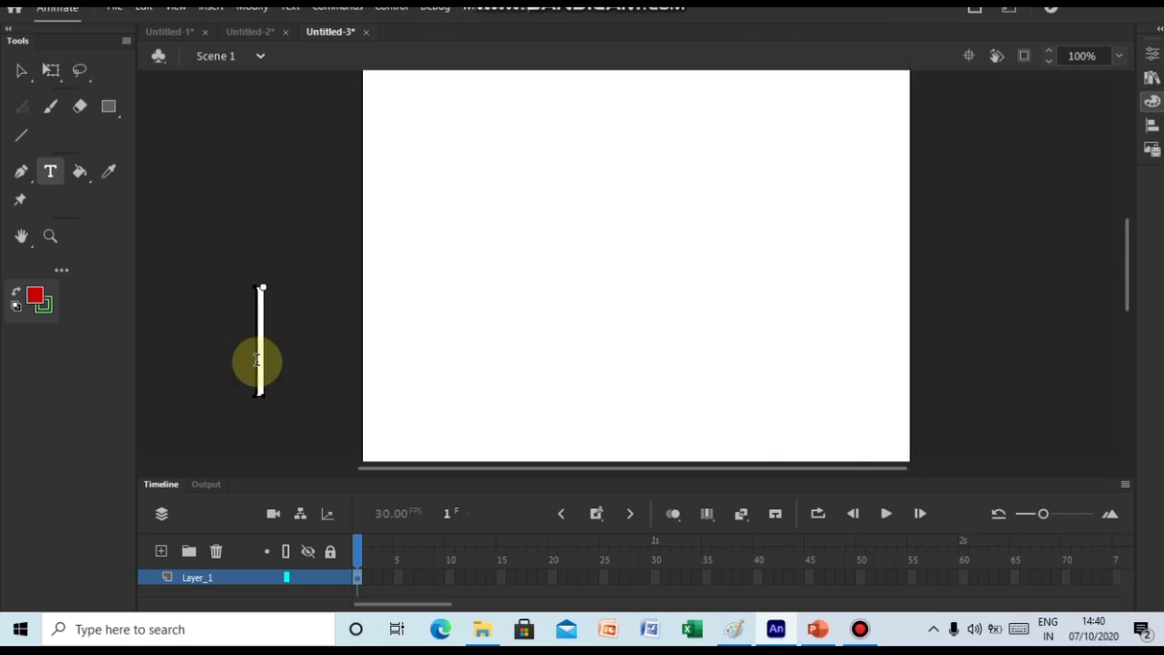
click(415, 153)
drag(443, 148, 711, 182)
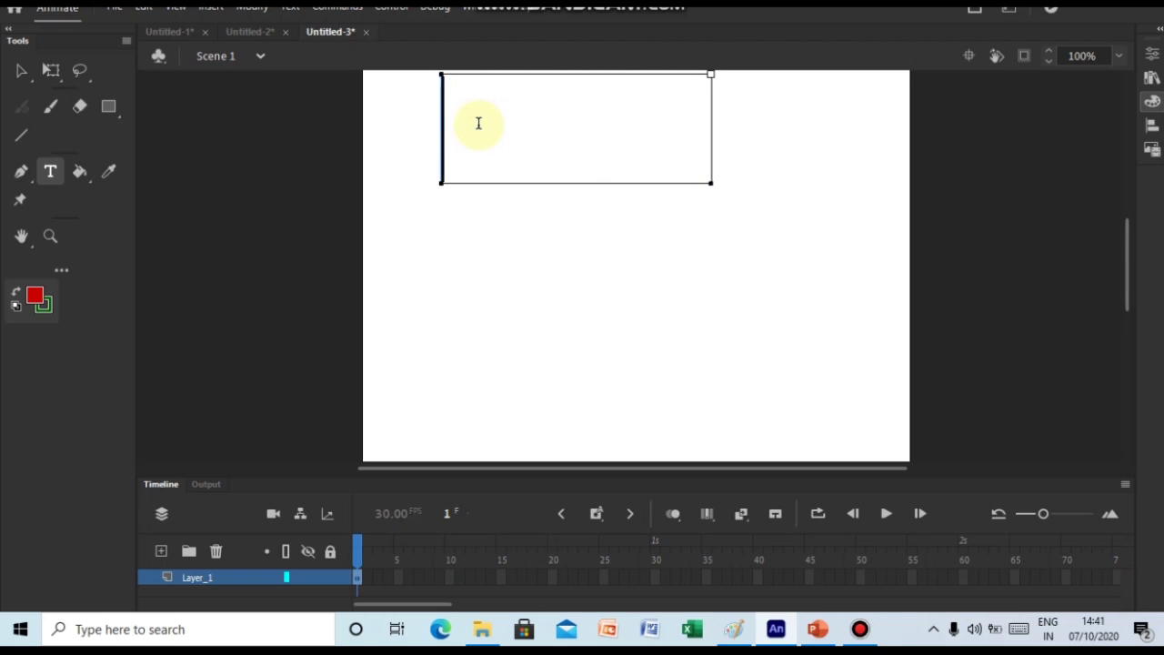
text(SPLASH)
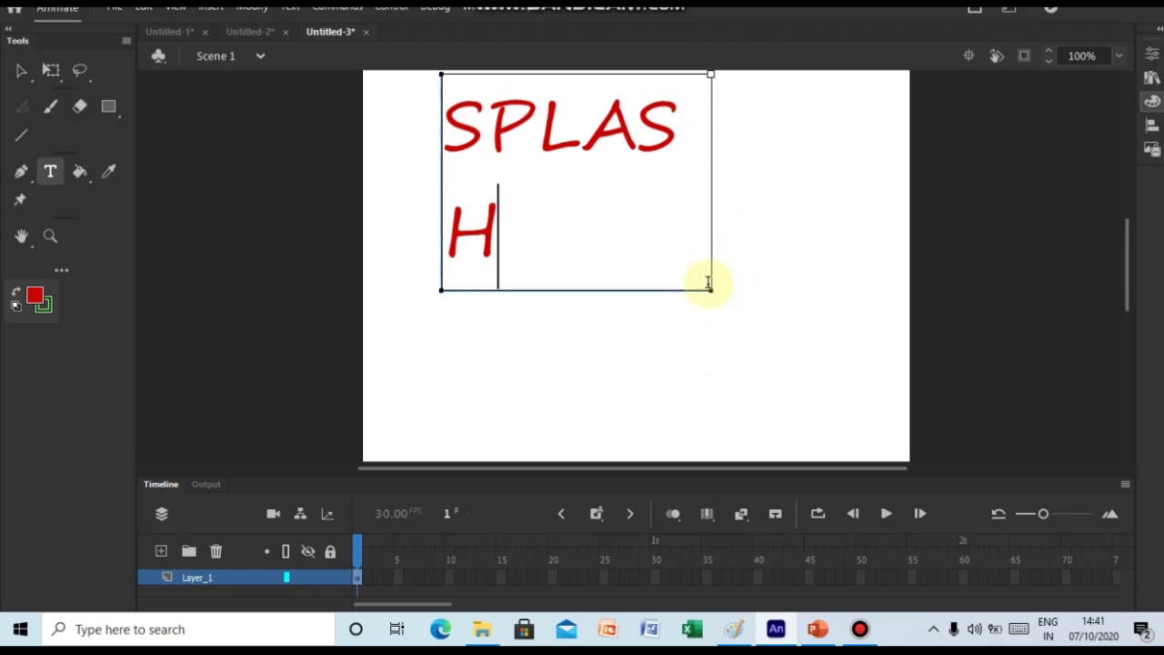
drag(717, 288, 769, 286)
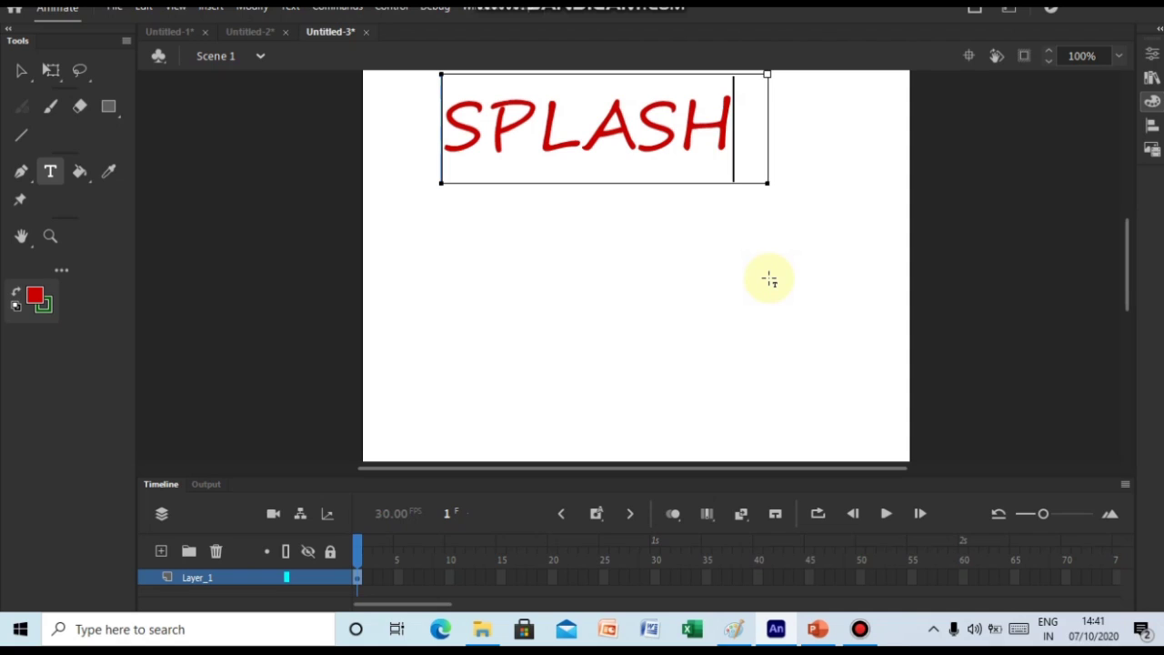
Centre the SPLASH text horizontally and vertically relative to the stage with Align to stage enabled.
click(1151, 127)
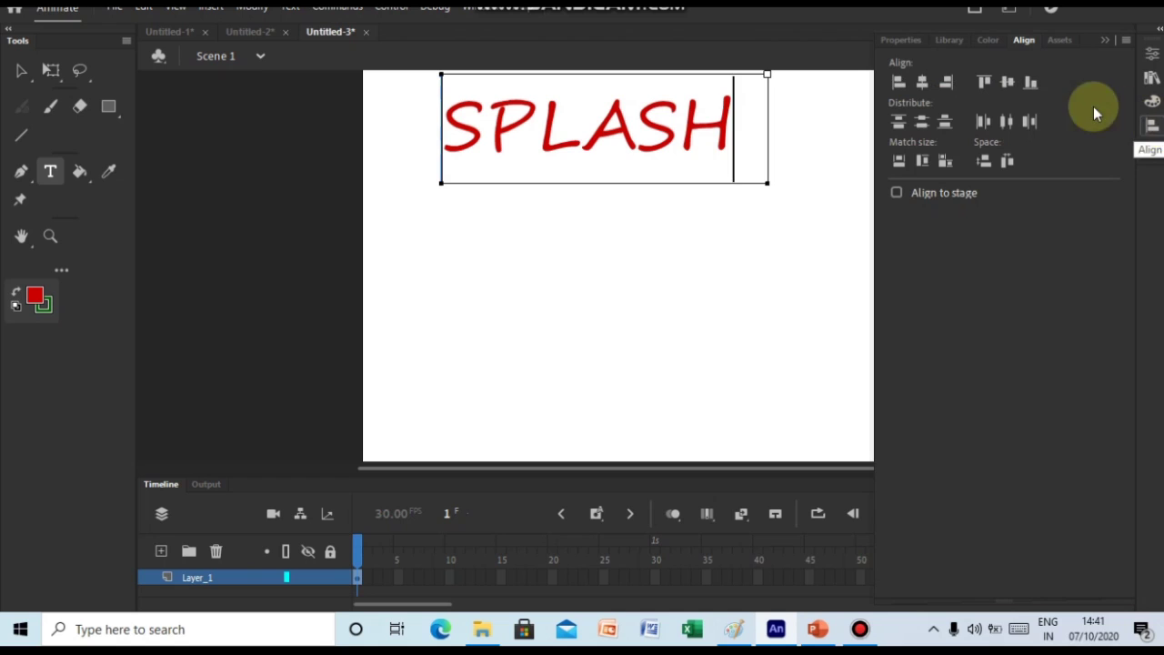
click(896, 194)
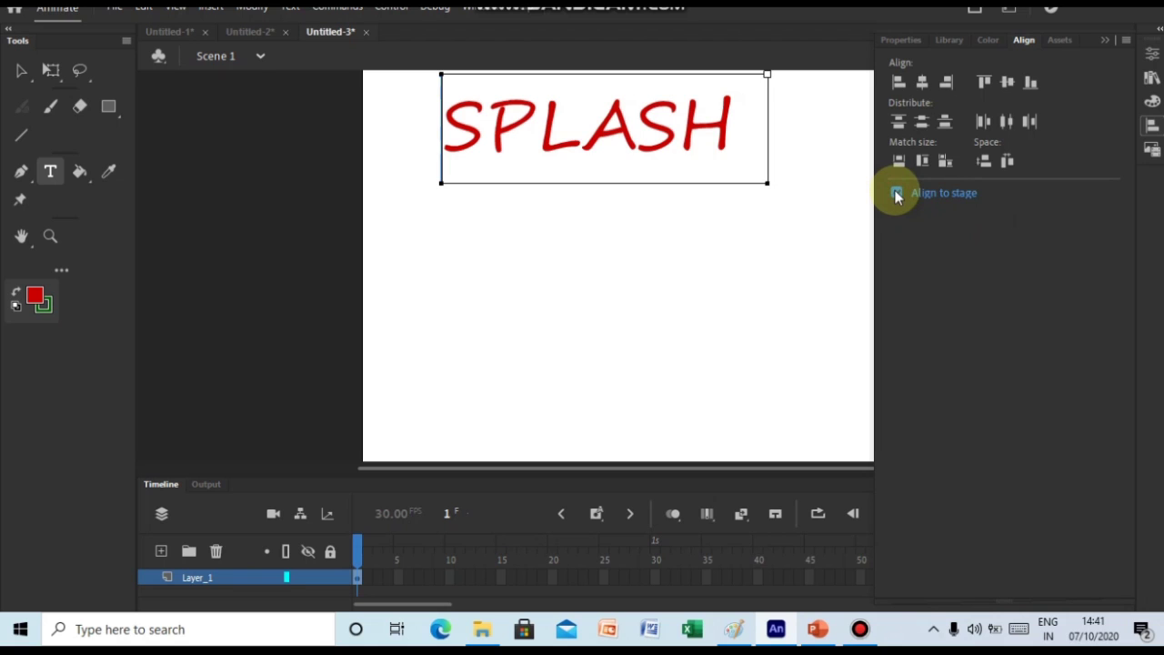
click(924, 80)
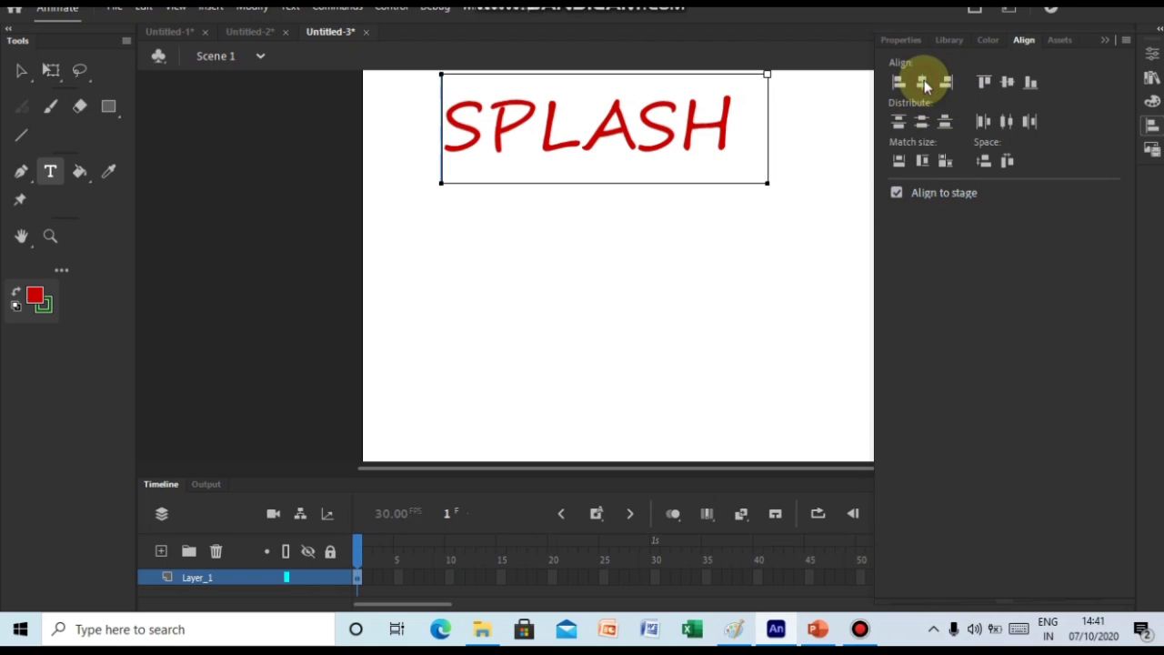
click(1007, 82)
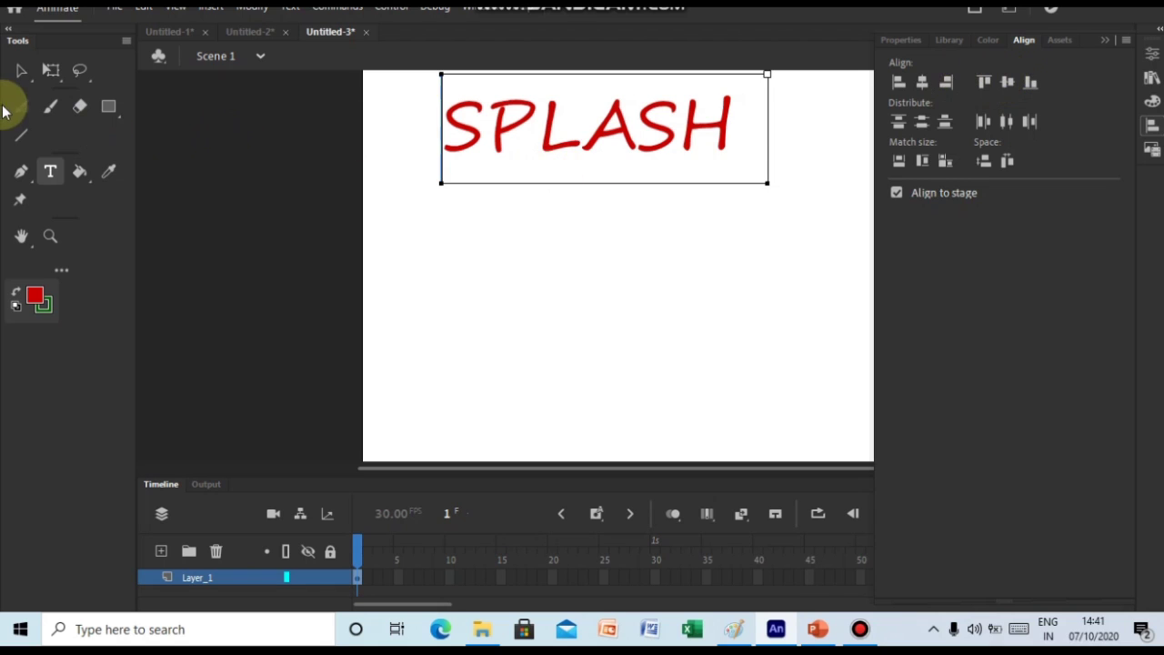
click(20, 69)
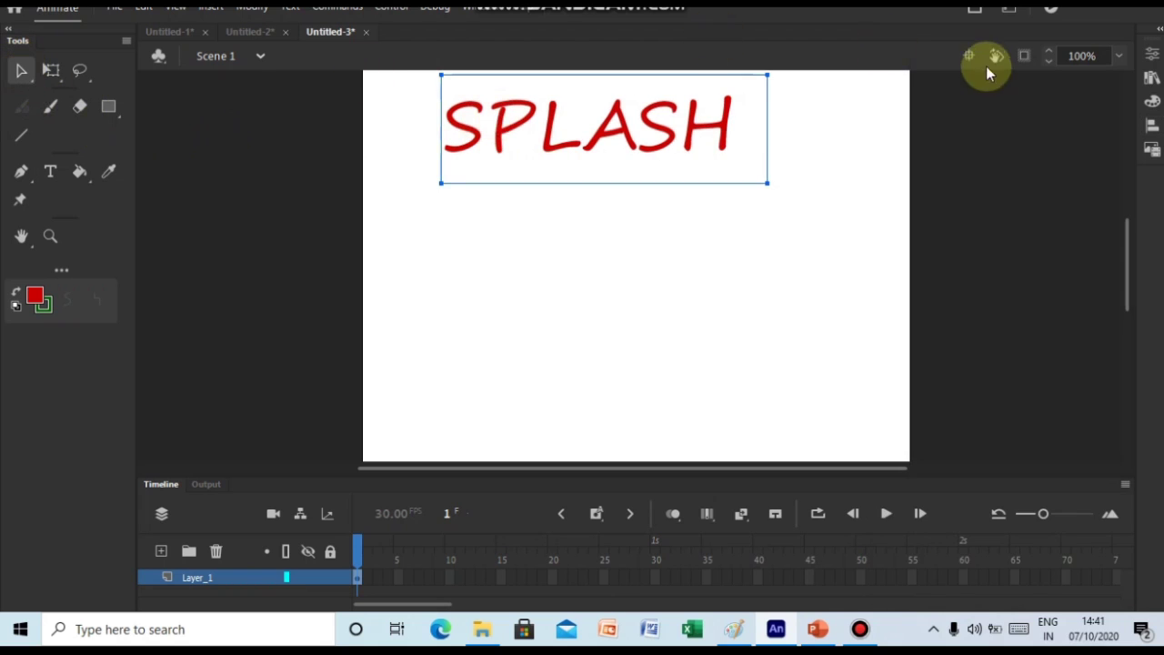
click(1152, 125)
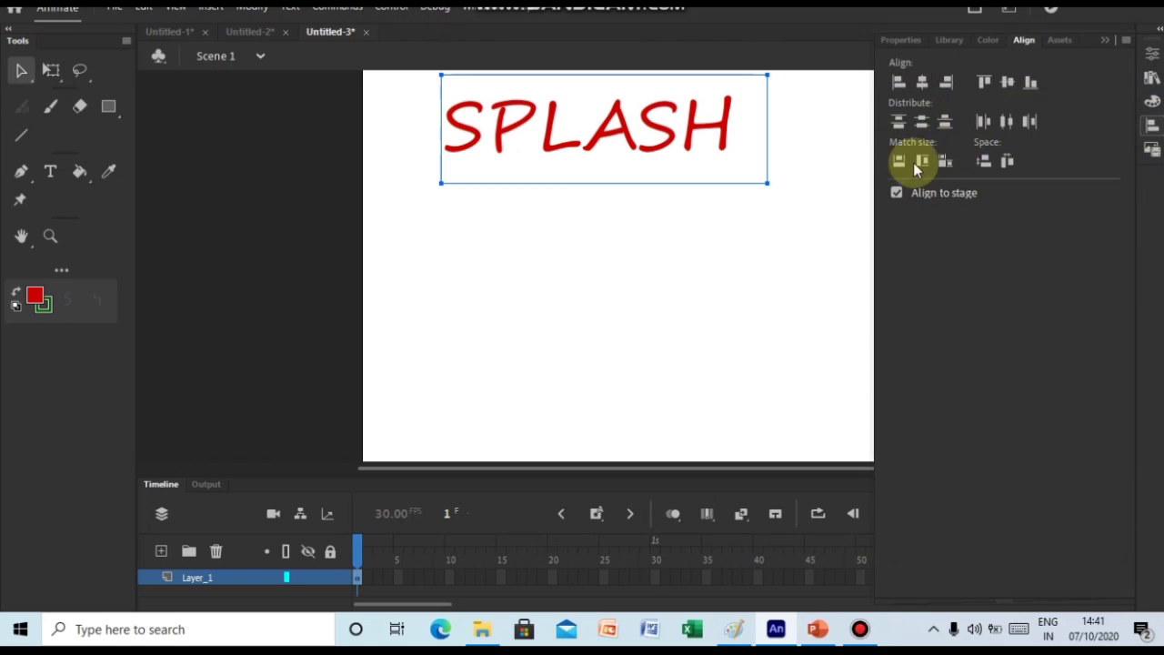
click(922, 82)
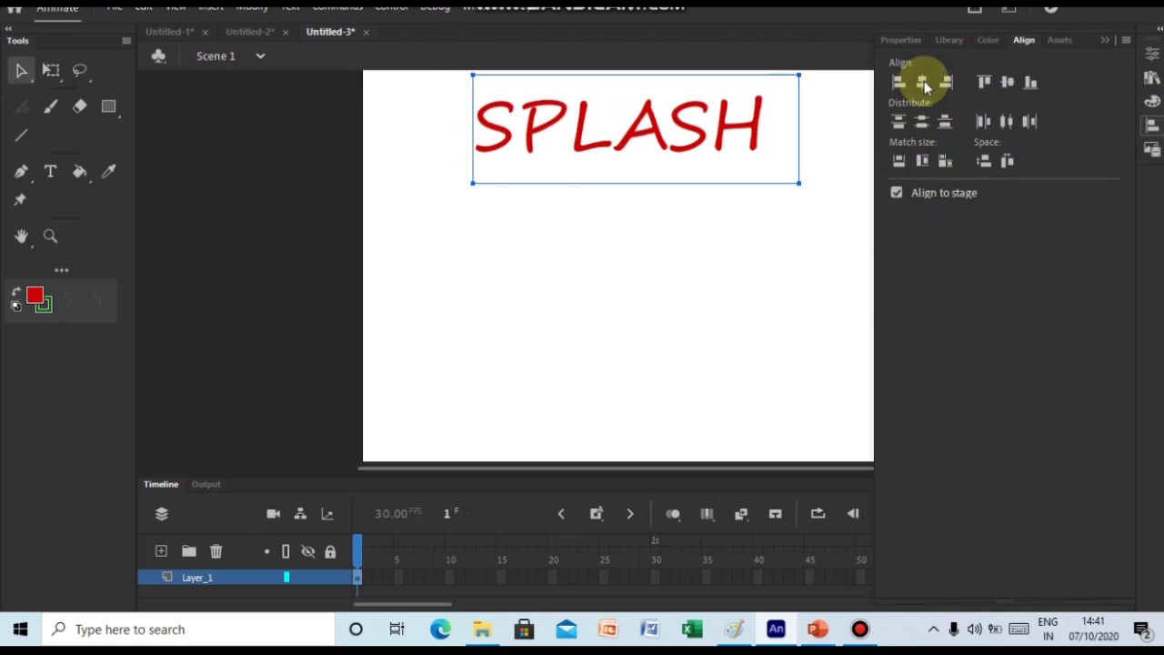
click(1008, 82)
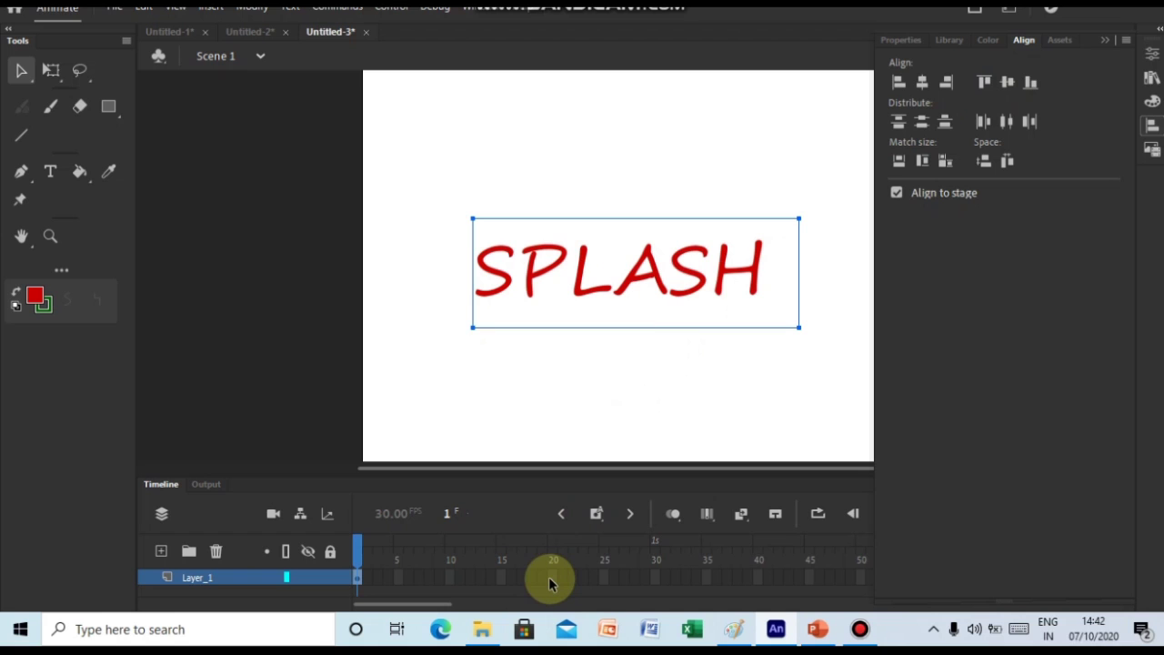
Insert a keyframe at frame 50 of Layer_1.
click(862, 580)
right_click(862, 580)
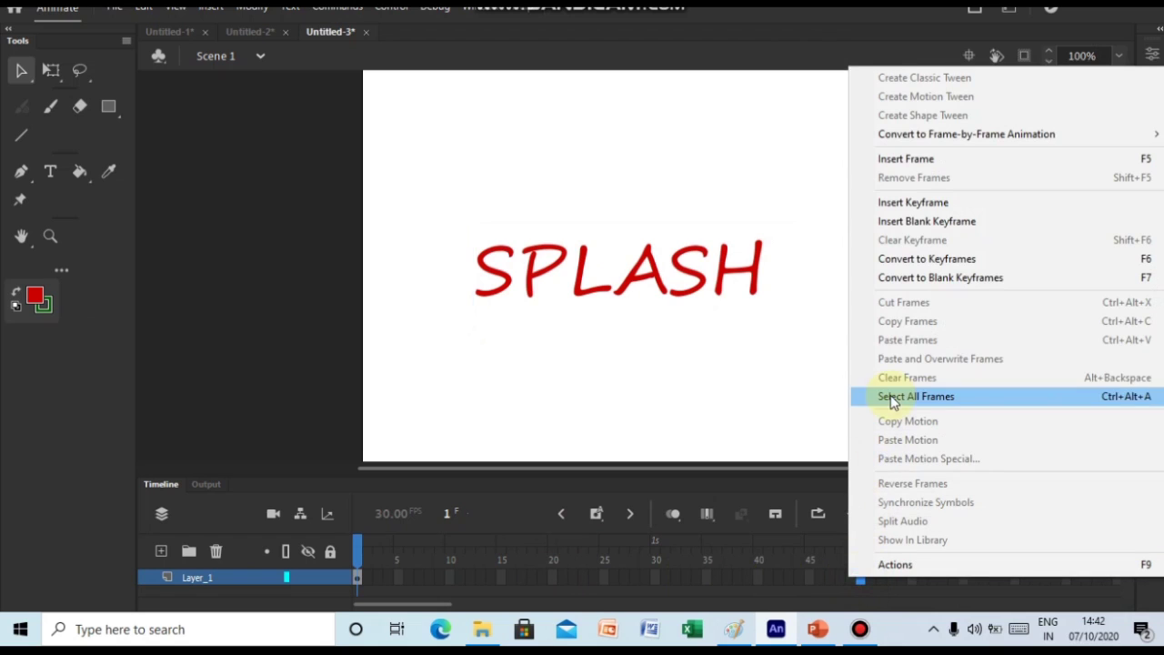
click(942, 207)
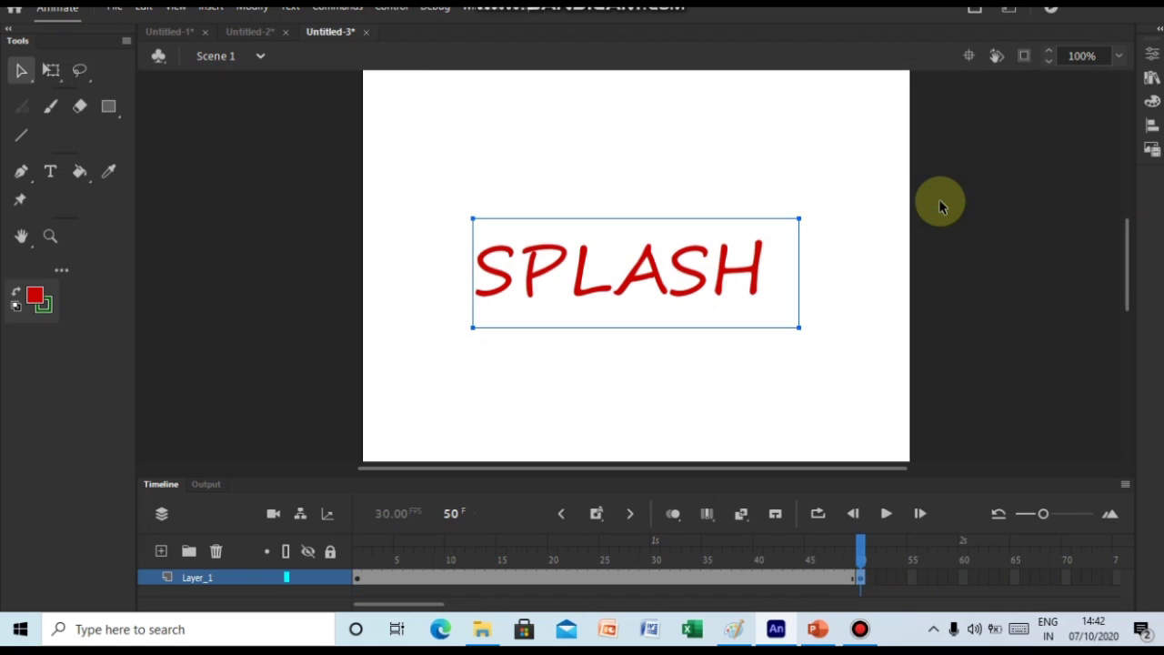
Break apart the SPLASH text at frame 1 twice, first into letters and then into raw shapes.
click(357, 578)
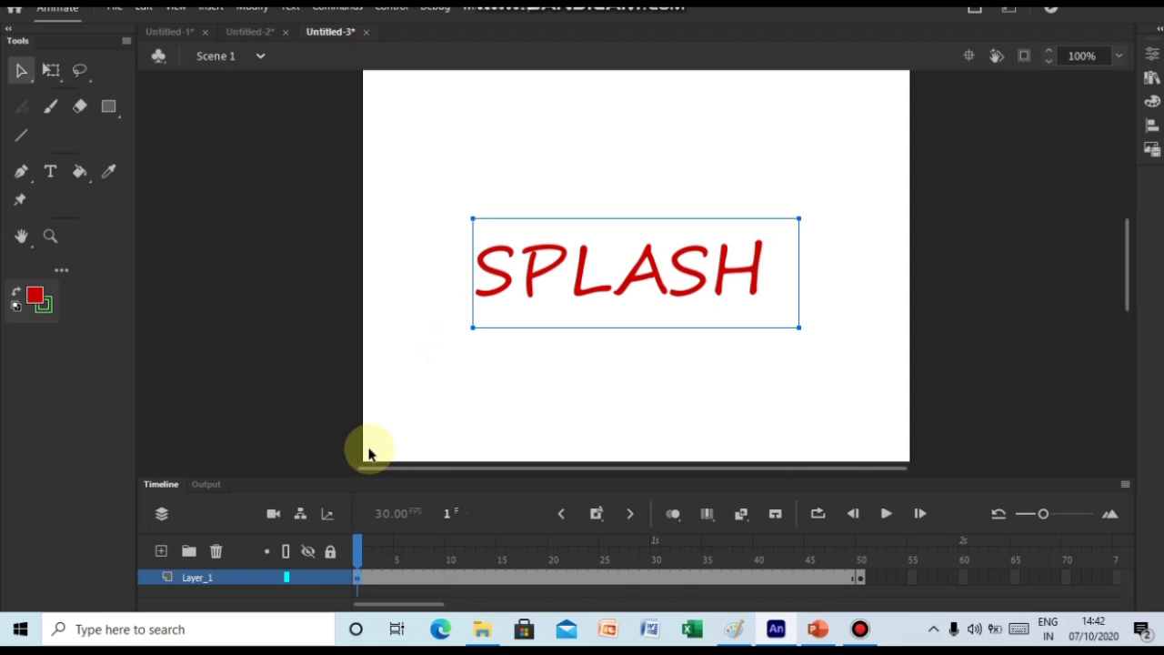
click(252, 9)
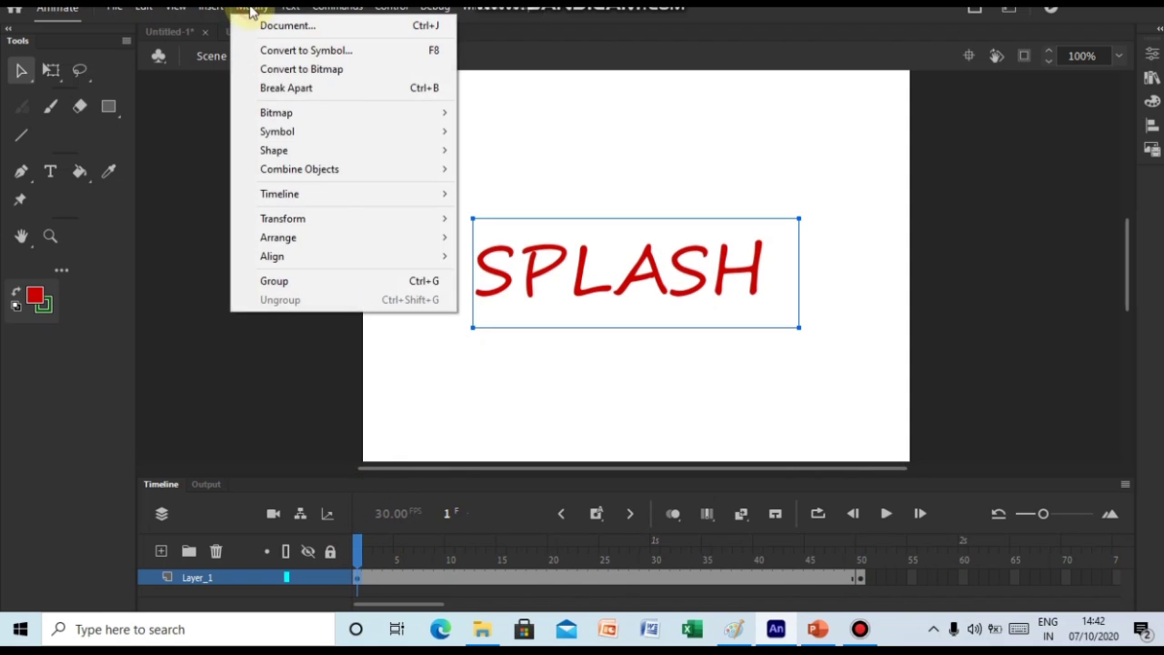
click(281, 88)
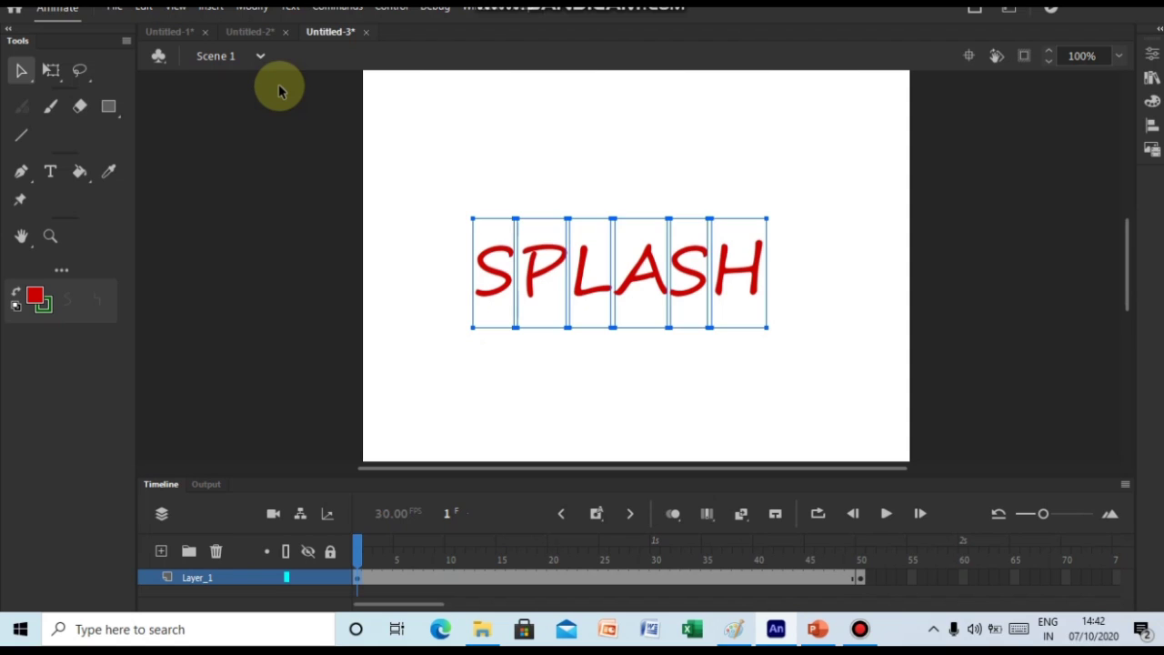
click(262, 8)
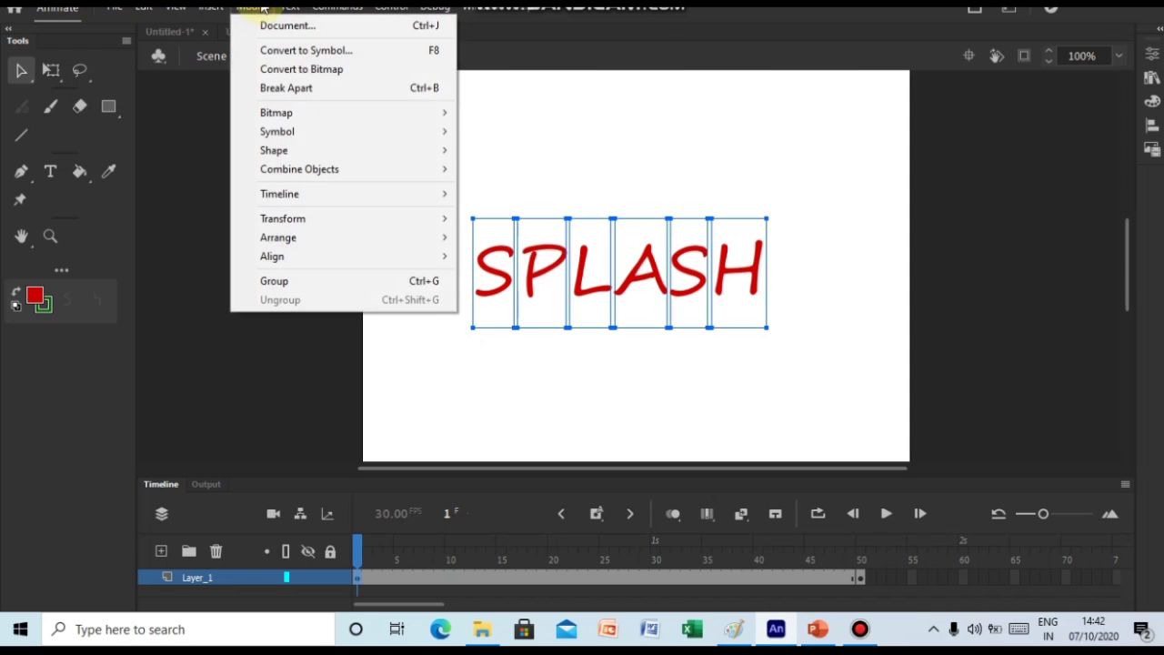
click(282, 89)
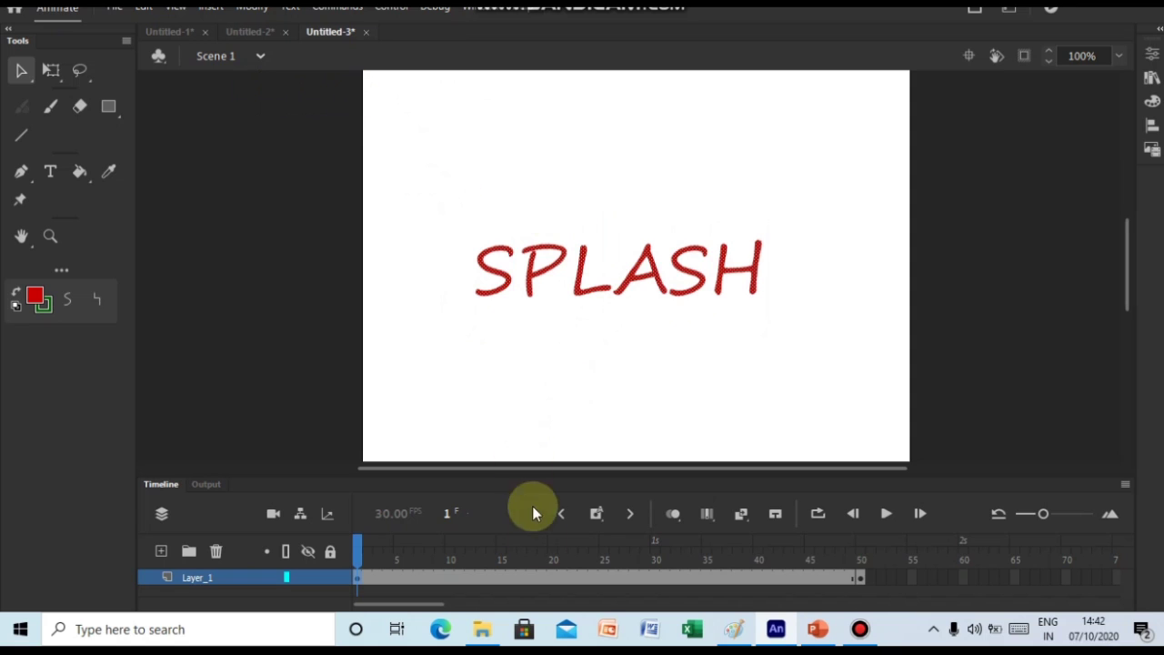
Insert a blank keyframe at frame 25 of Layer_1.
click(605, 582)
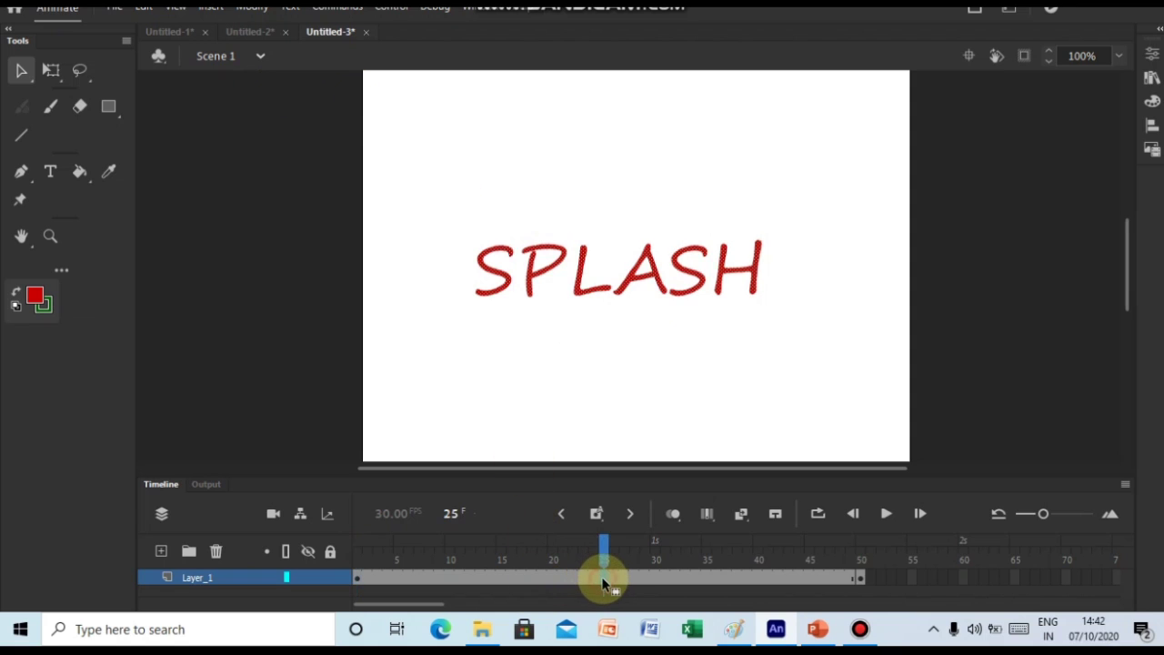
right_click(604, 583)
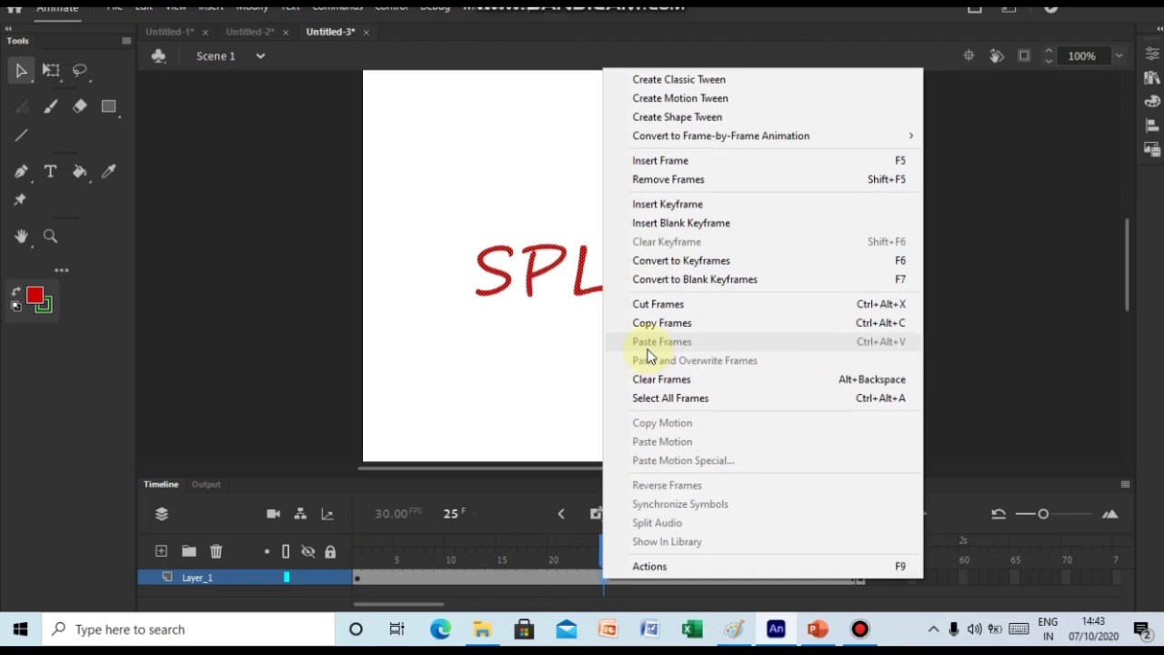
click(698, 223)
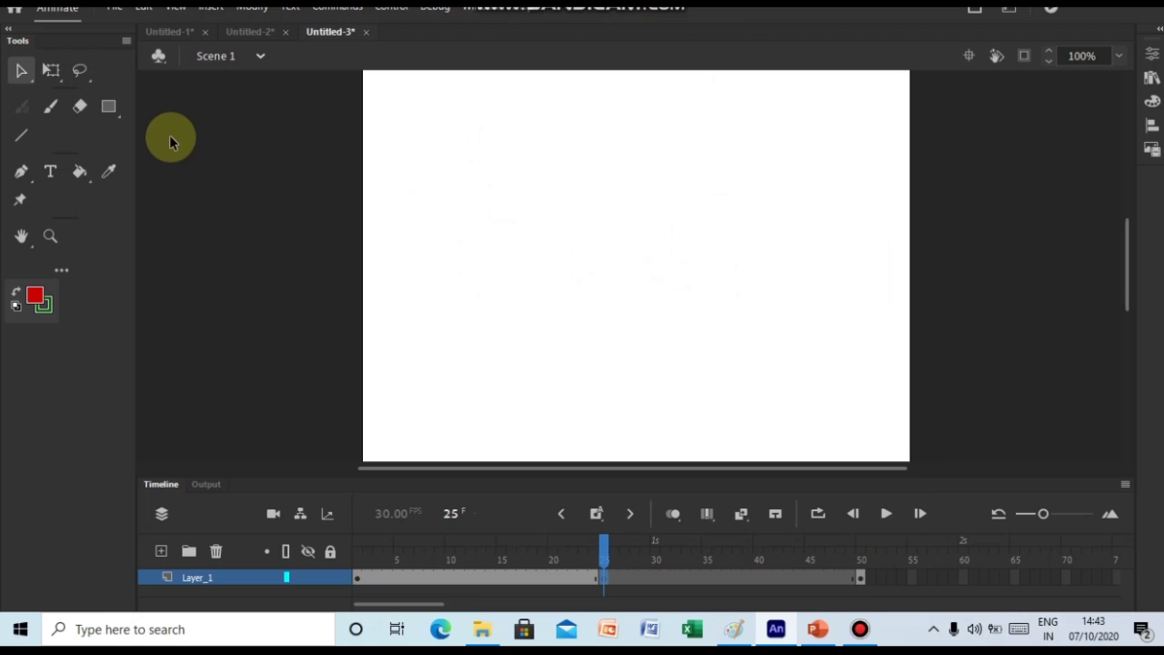
Pick a teal-green fill colour and add the text FLASH at frame 25 in a text box about 374 px wide.
click(49, 173)
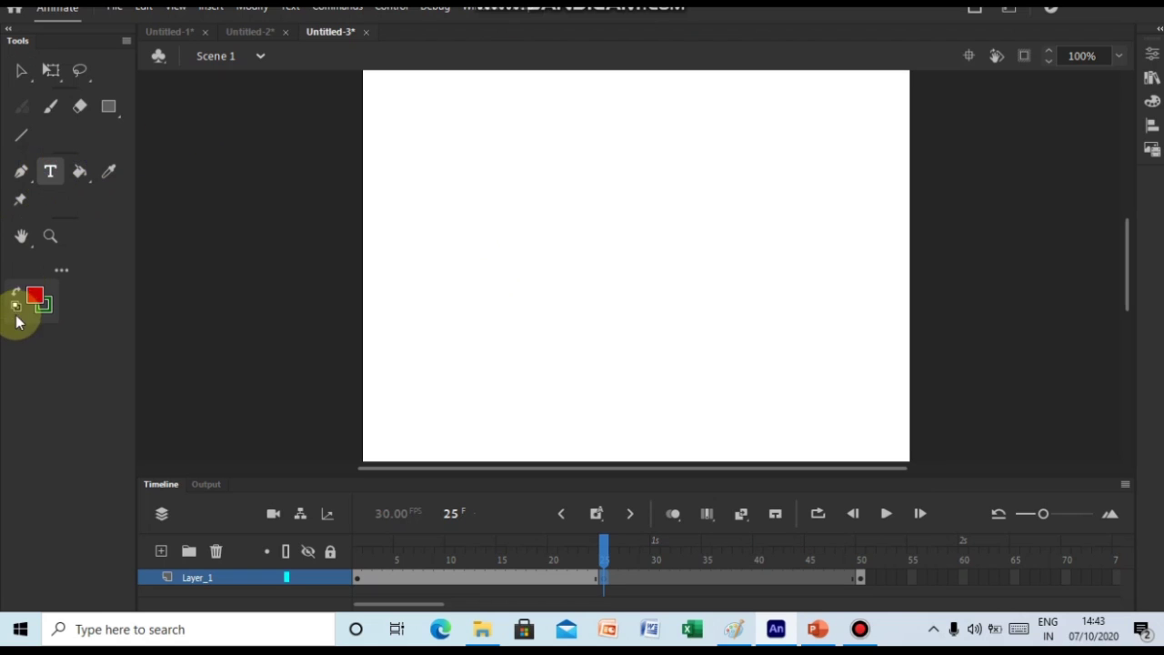
click(34, 296)
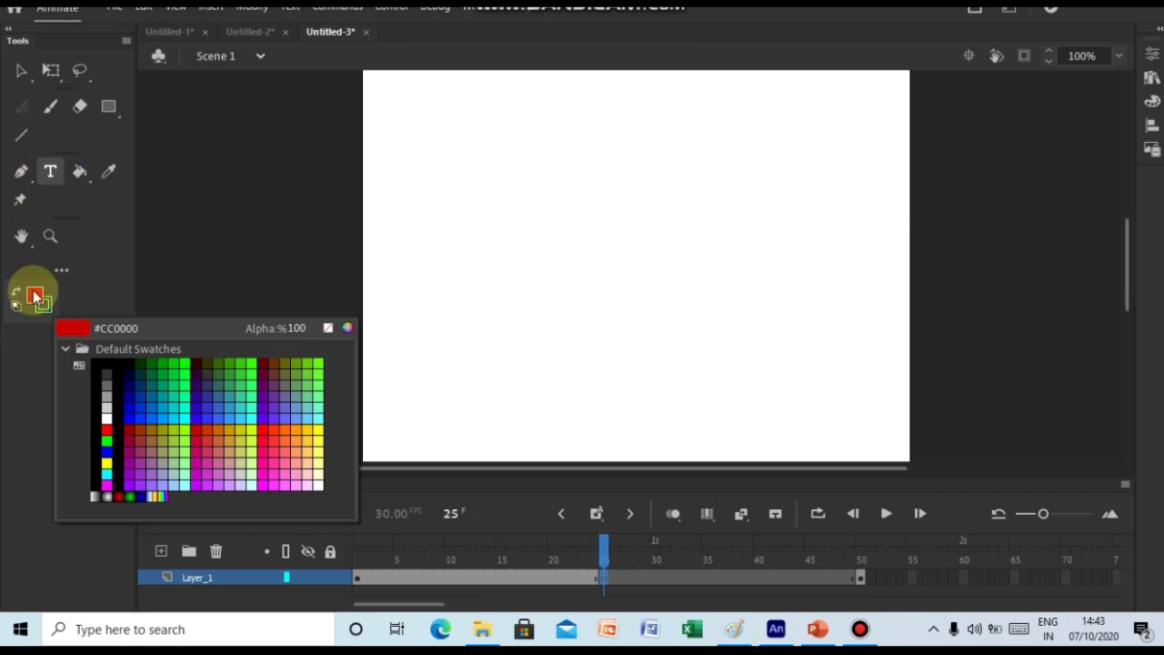
click(134, 400)
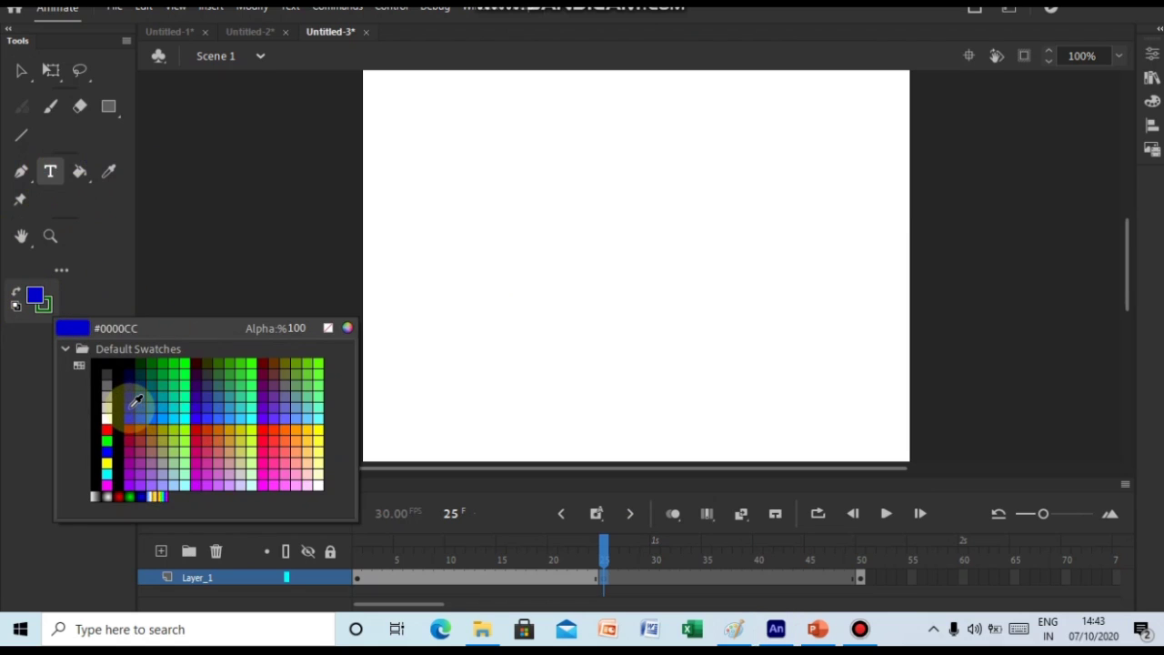
click(245, 389)
drag(493, 169, 811, 244)
text(F)
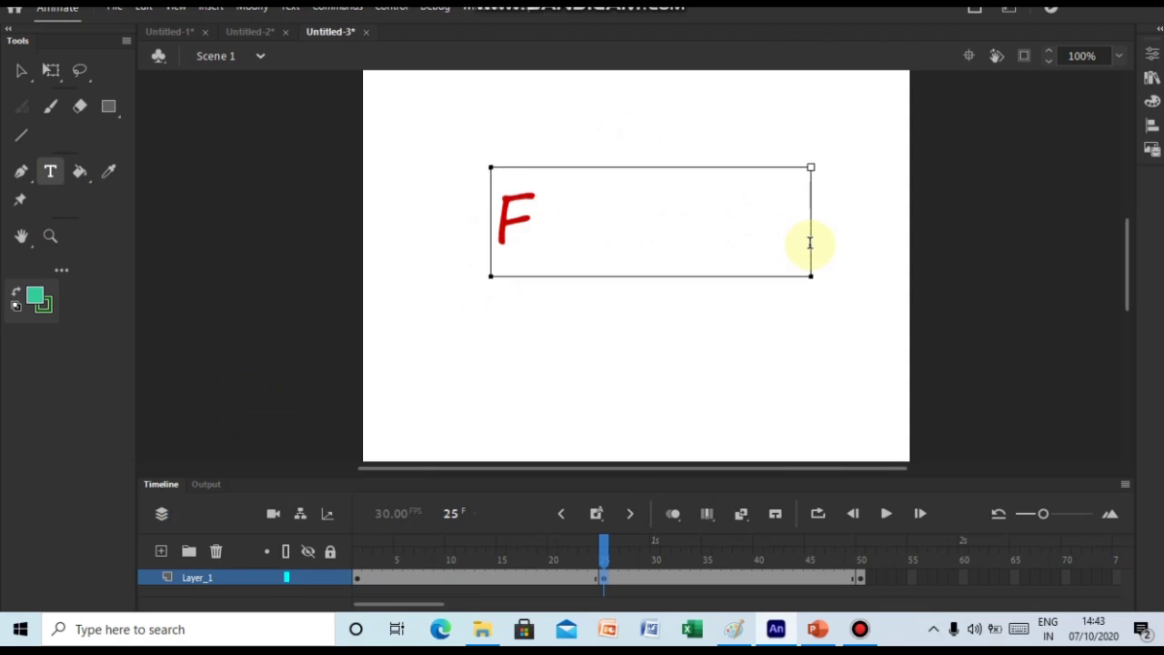
text(LASH)
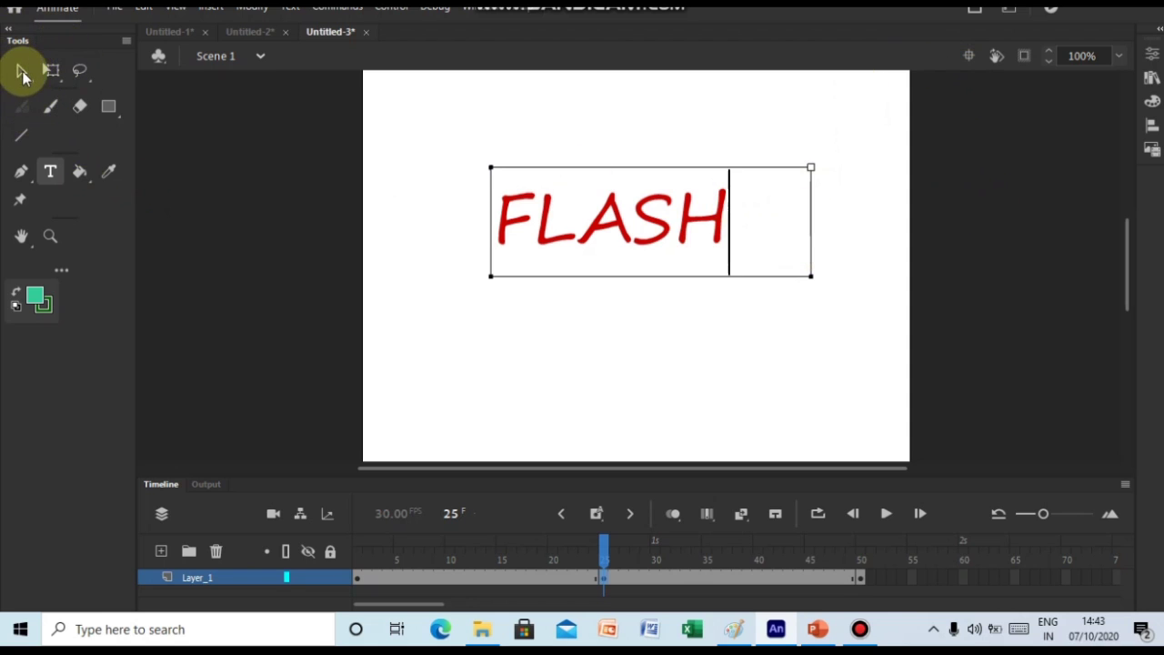
Change the font of the FLASH text at frame 25 to Stencil.
click(22, 72)
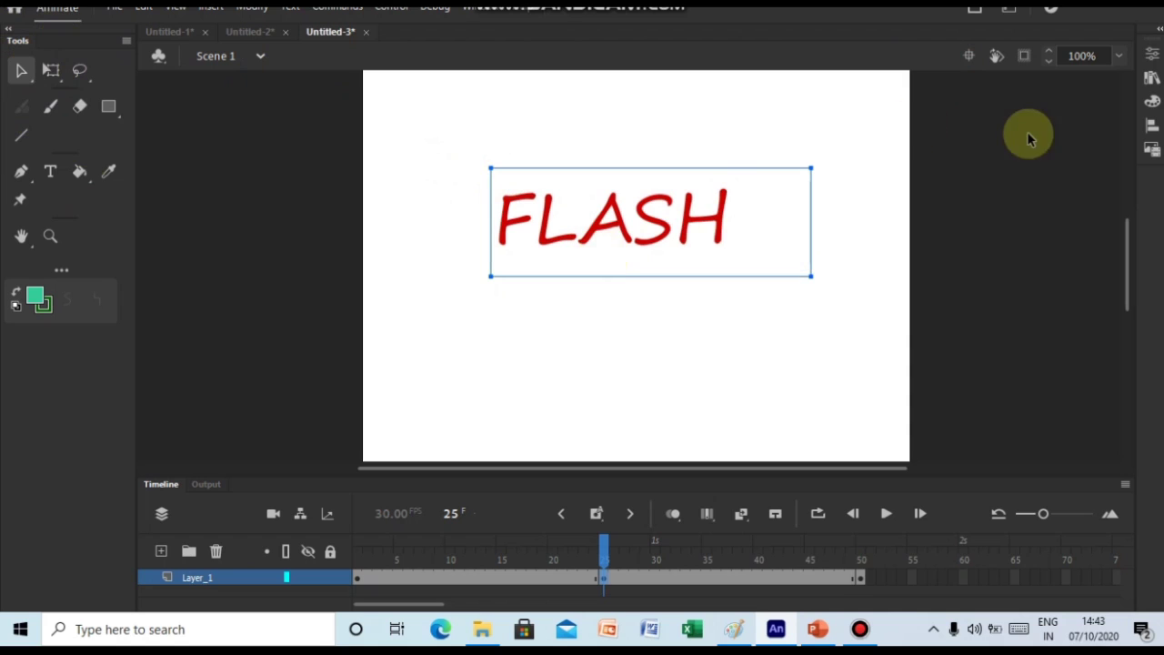
click(1153, 56)
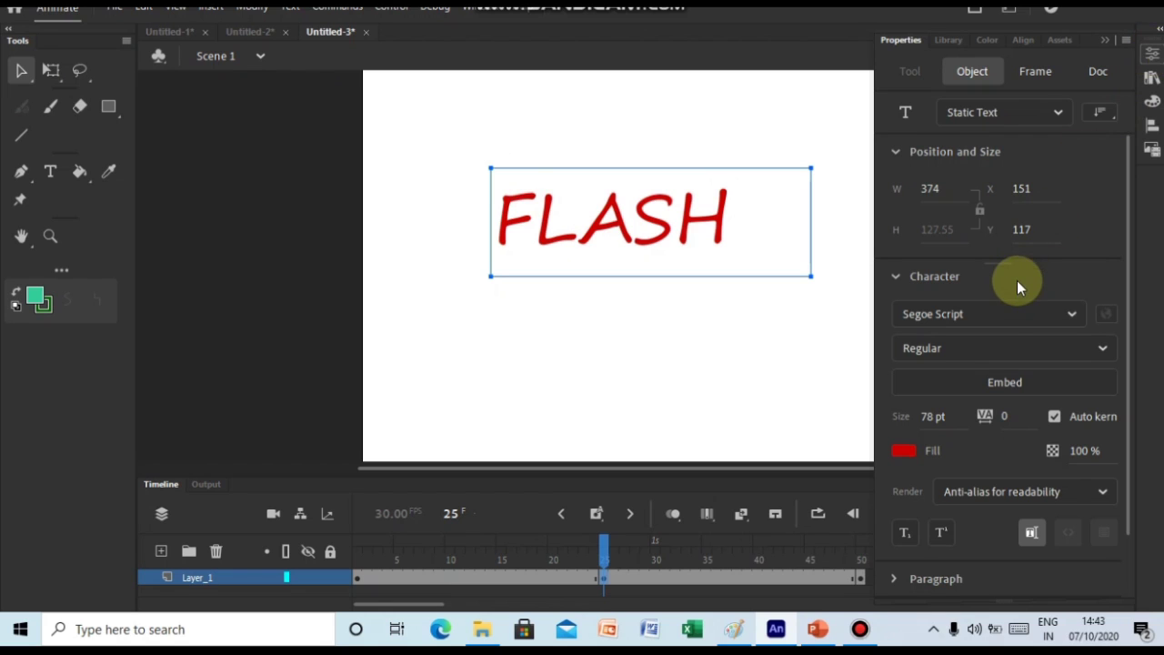
click(983, 320)
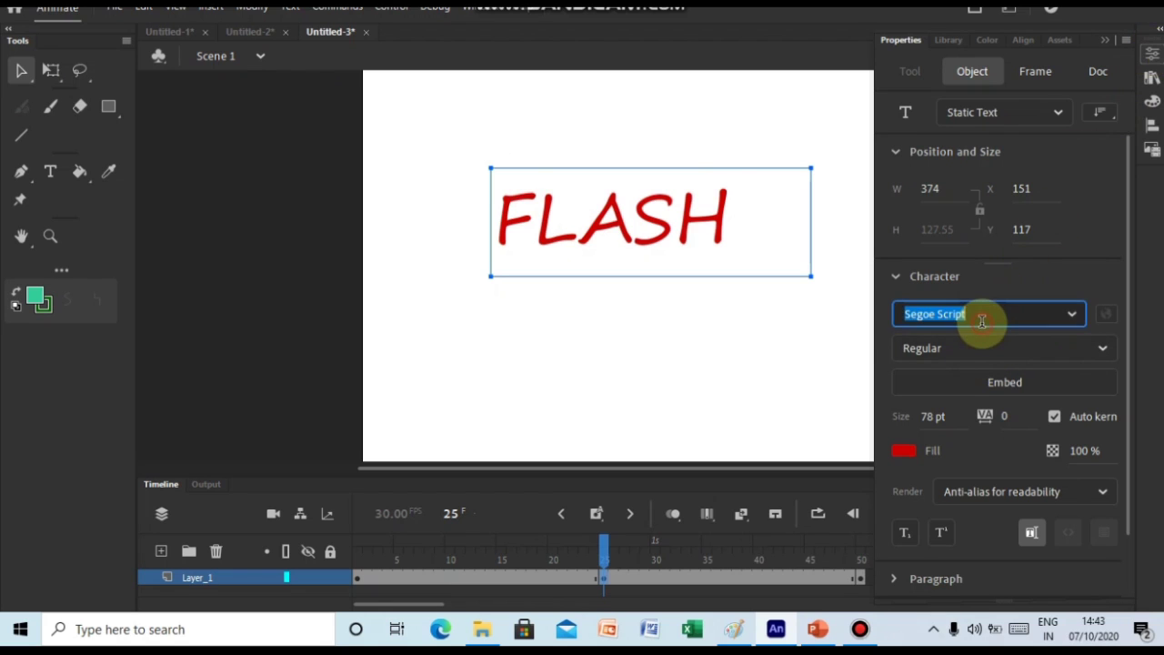
click(1073, 314)
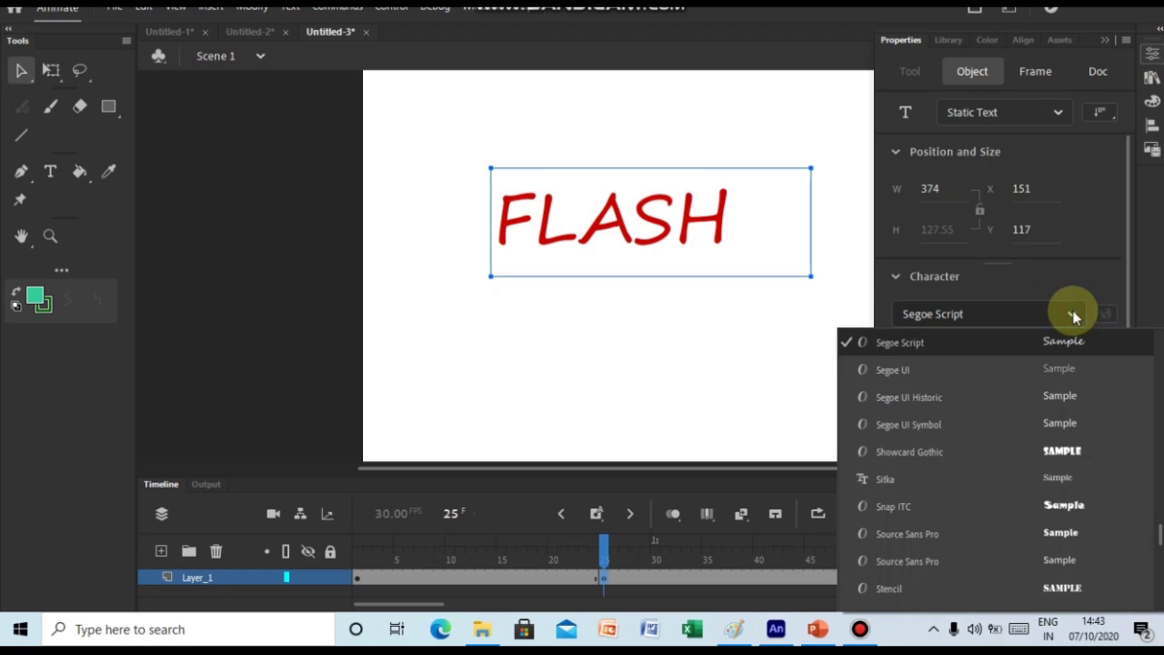
click(1081, 587)
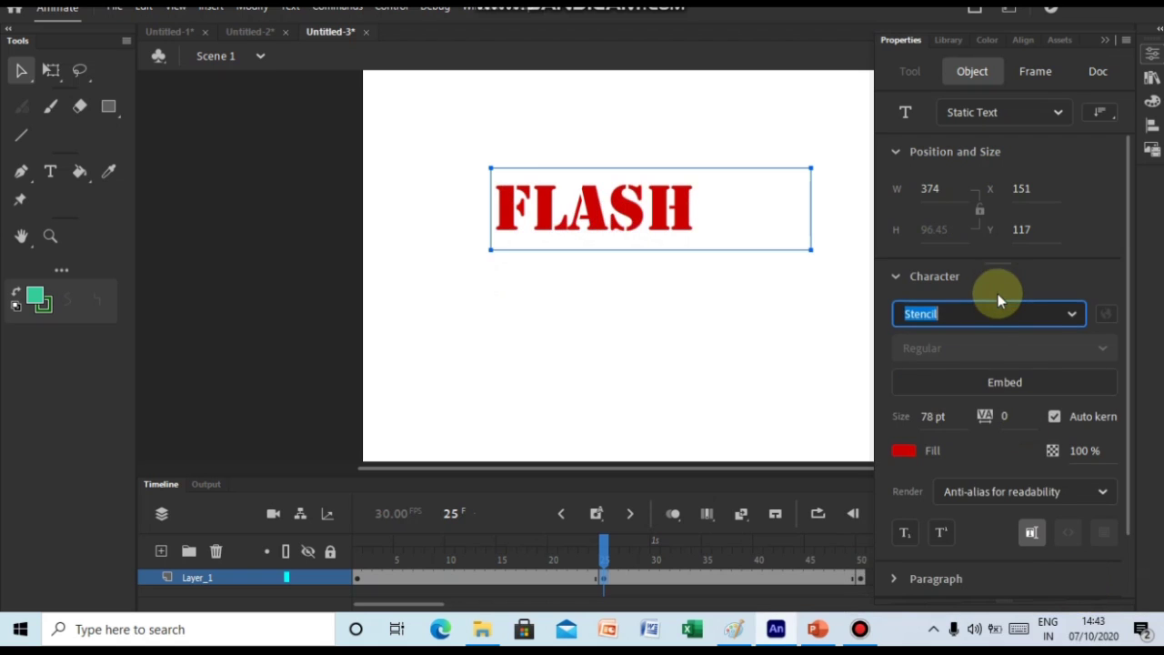
Change the FLASH text's fill to blue and centre it horizontally and vertically on the stage.
click(904, 450)
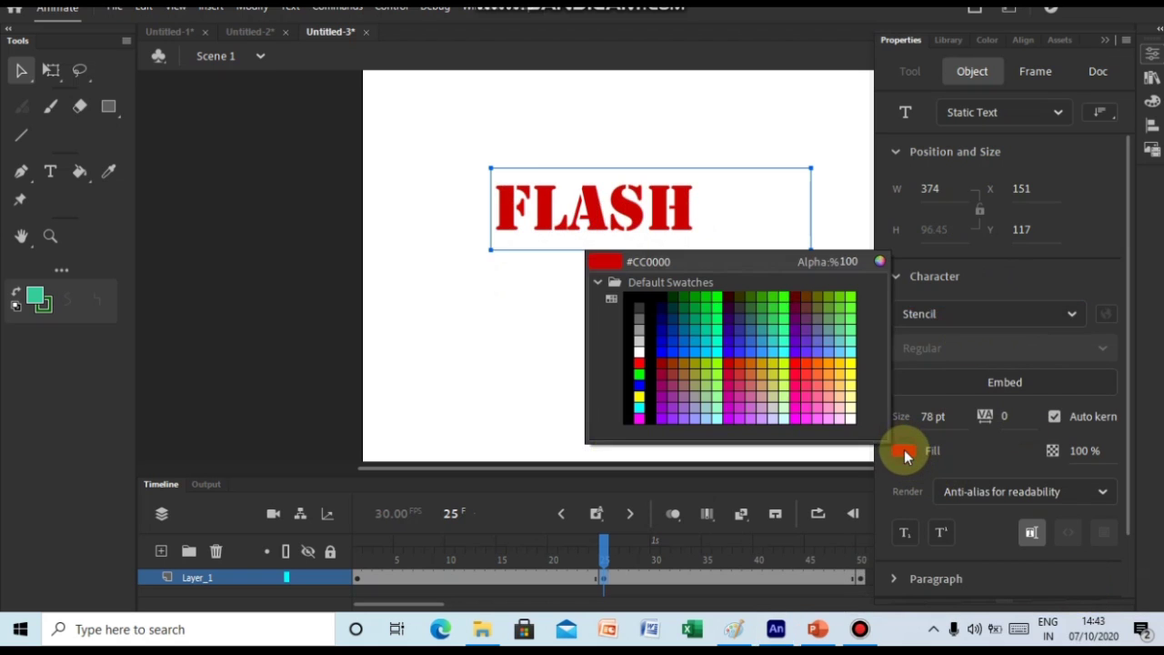
click(744, 341)
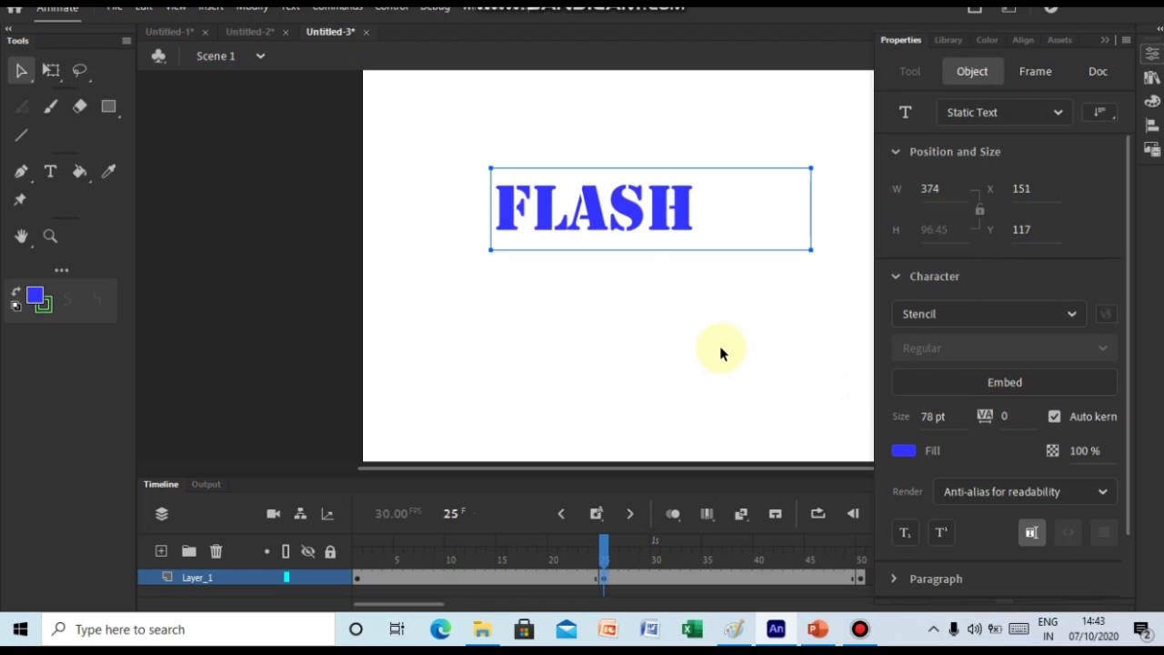
click(1152, 127)
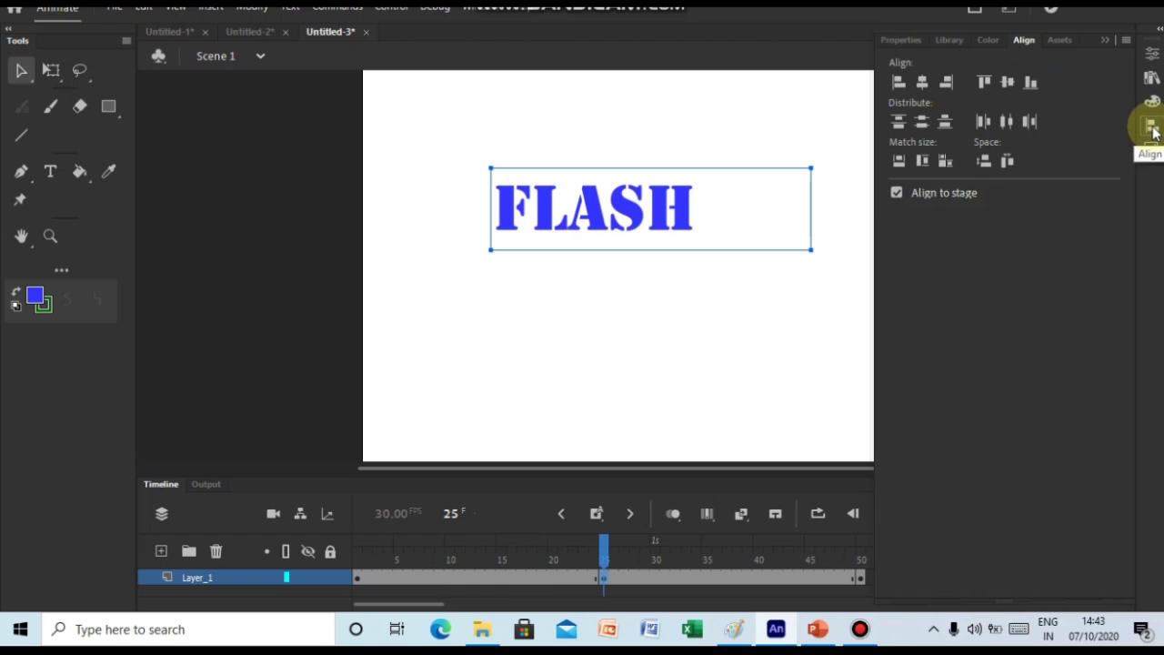
click(924, 83)
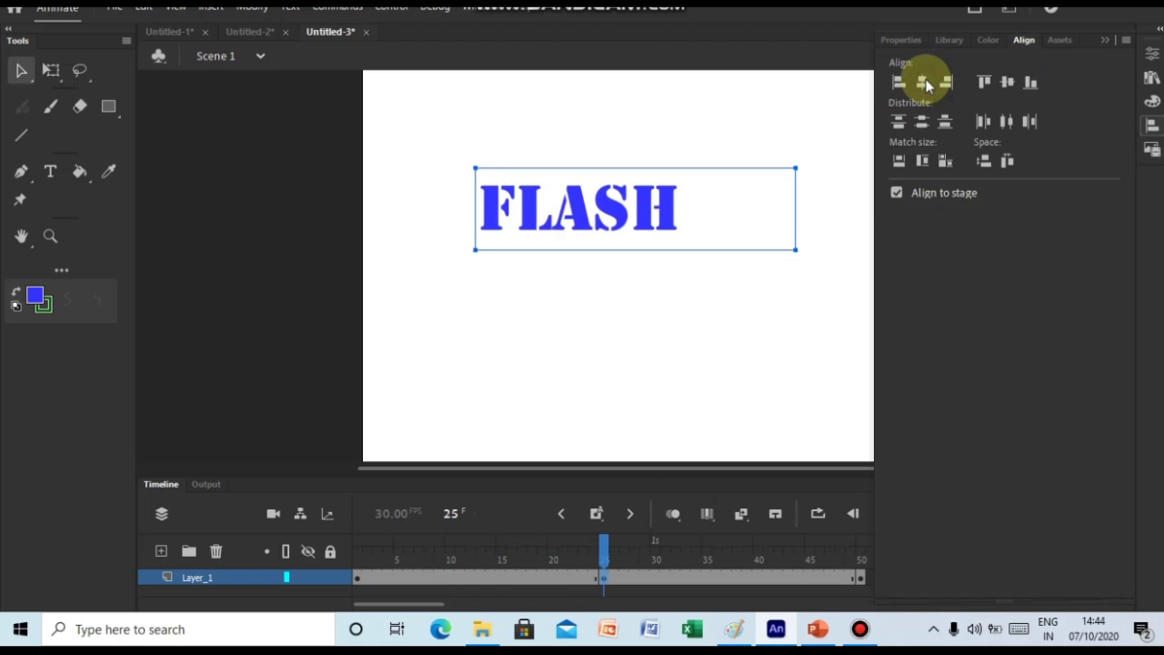
click(1006, 83)
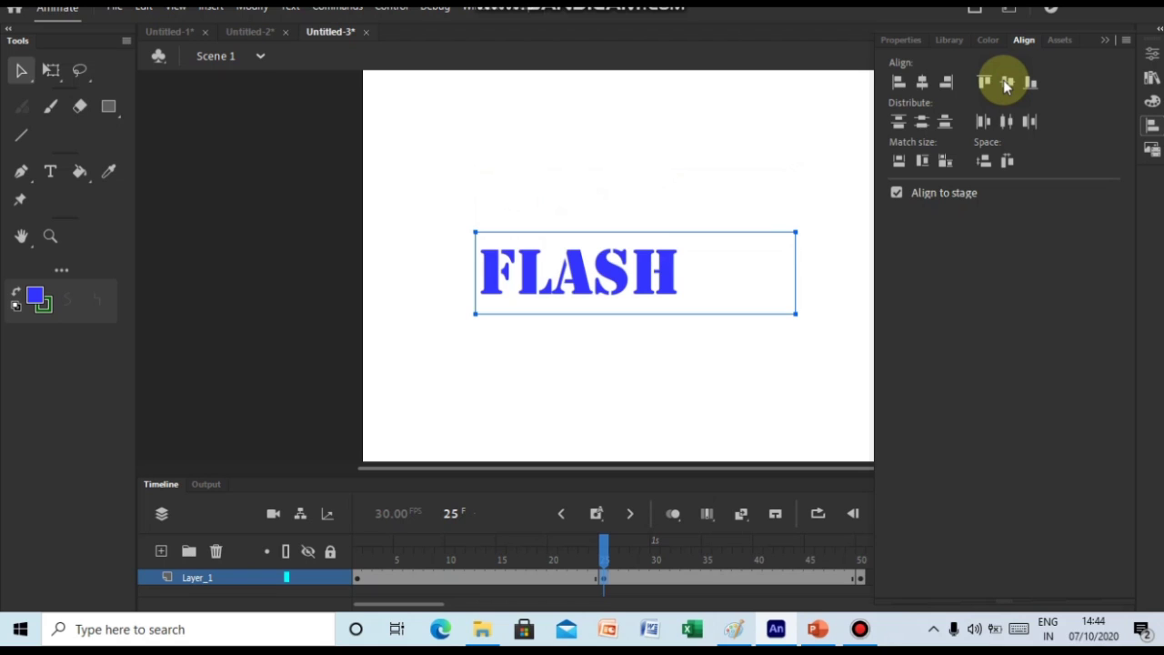
Break apart the FLASH text at frame 25 twice, first into letters and then into raw shapes.
click(600, 580)
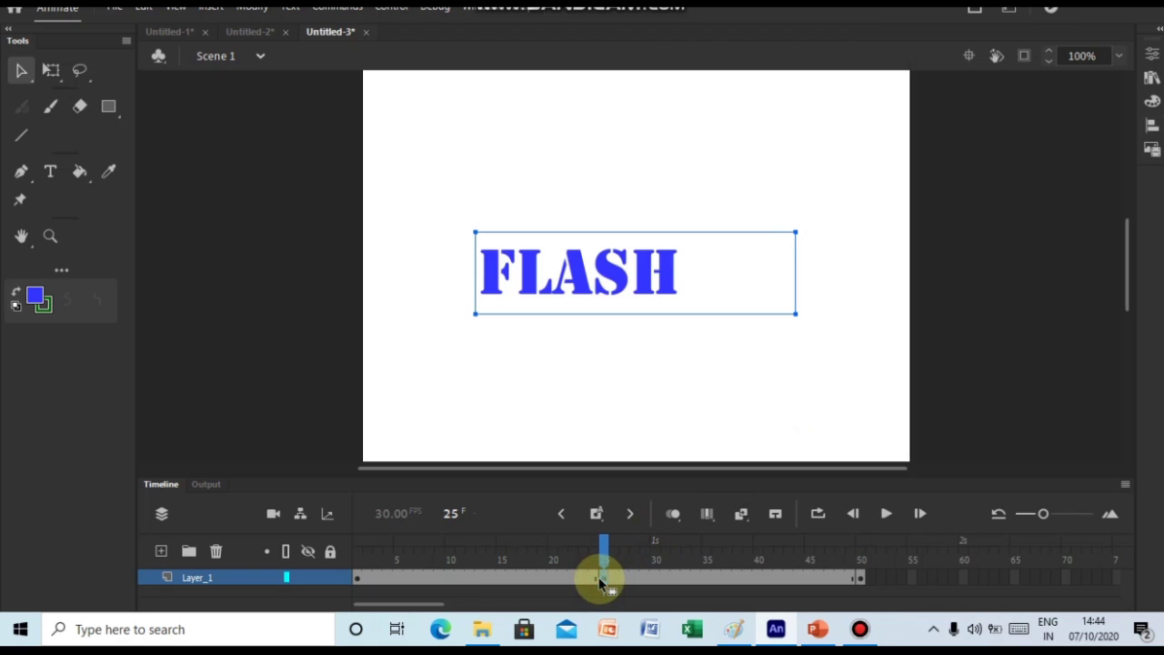
click(243, 9)
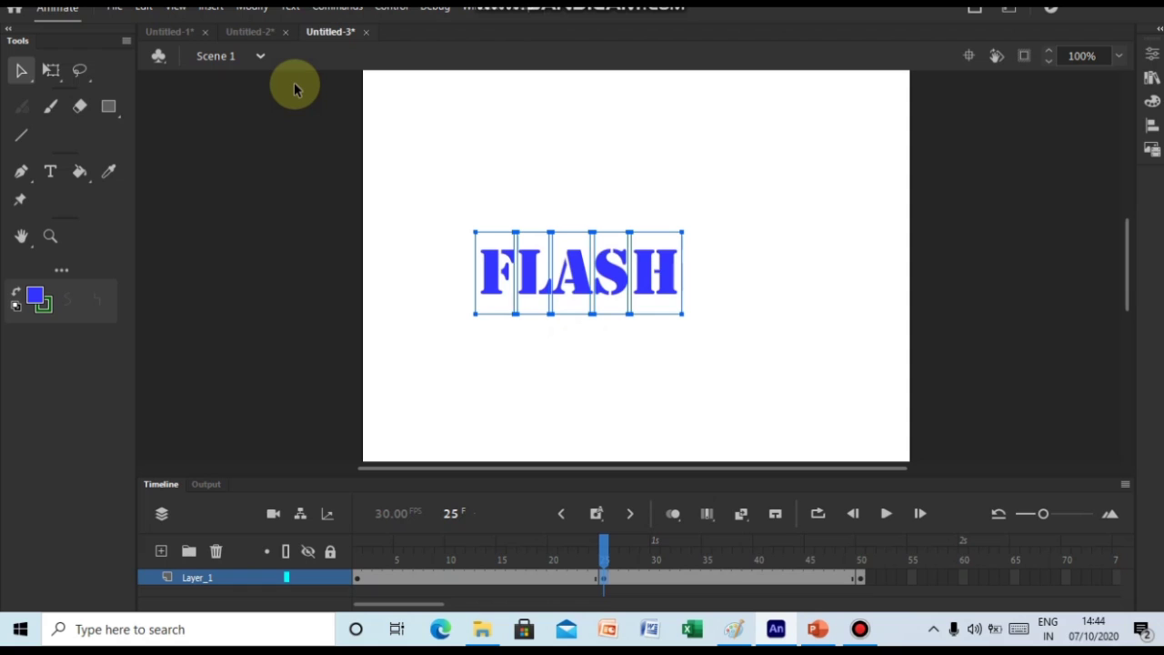
click(252, 7)
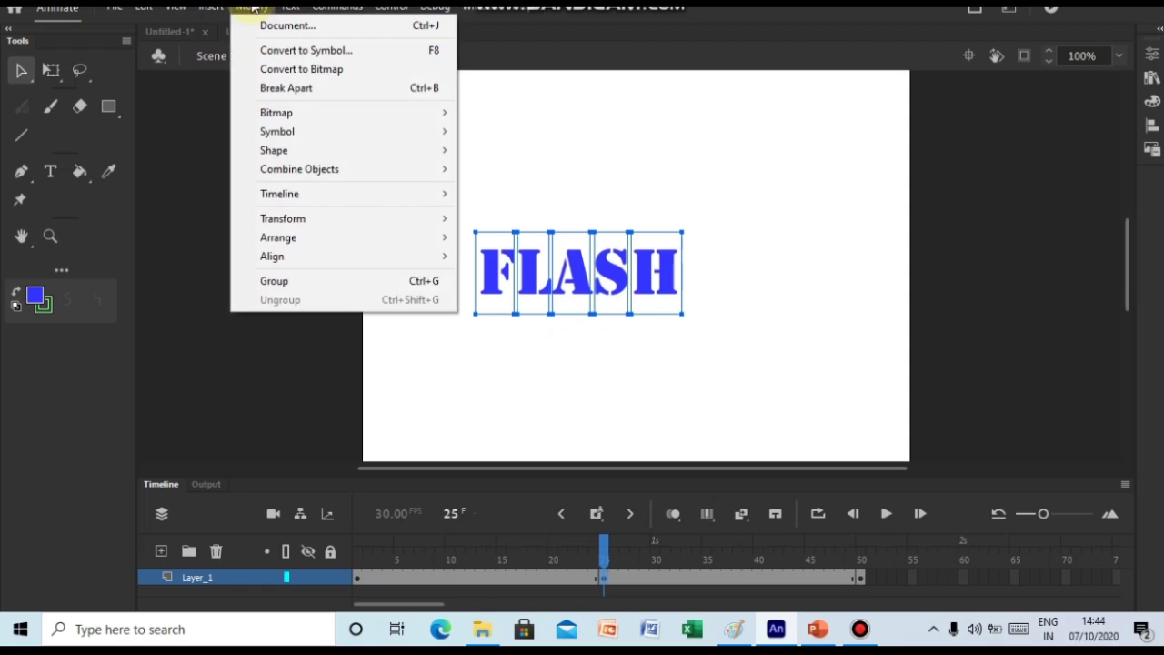
click(268, 88)
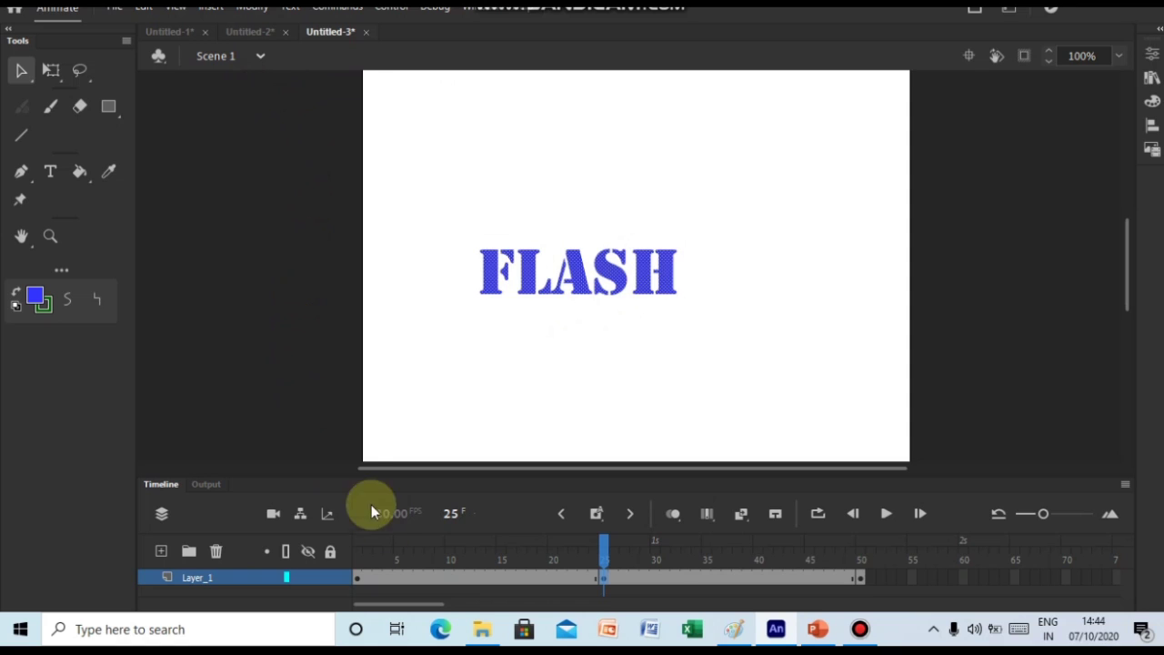
Create a shape tween on Layer_1 between the SPLASH keyframe at frame 1 and the FLASH keyframe at frame 25.
click(358, 579)
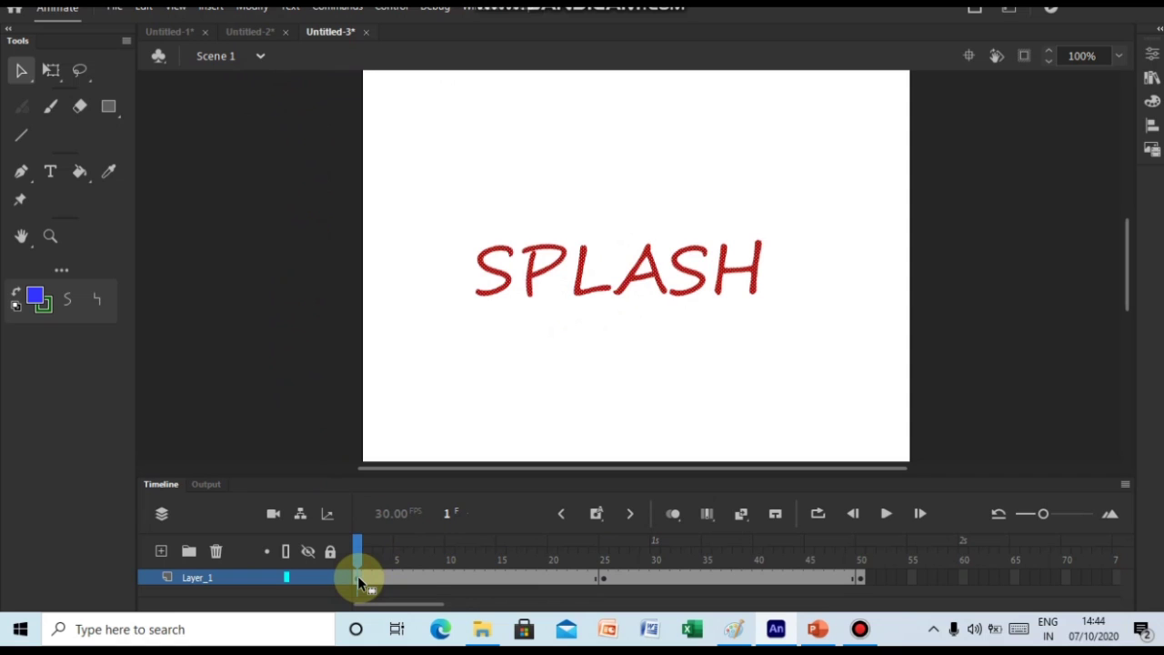
click(449, 579)
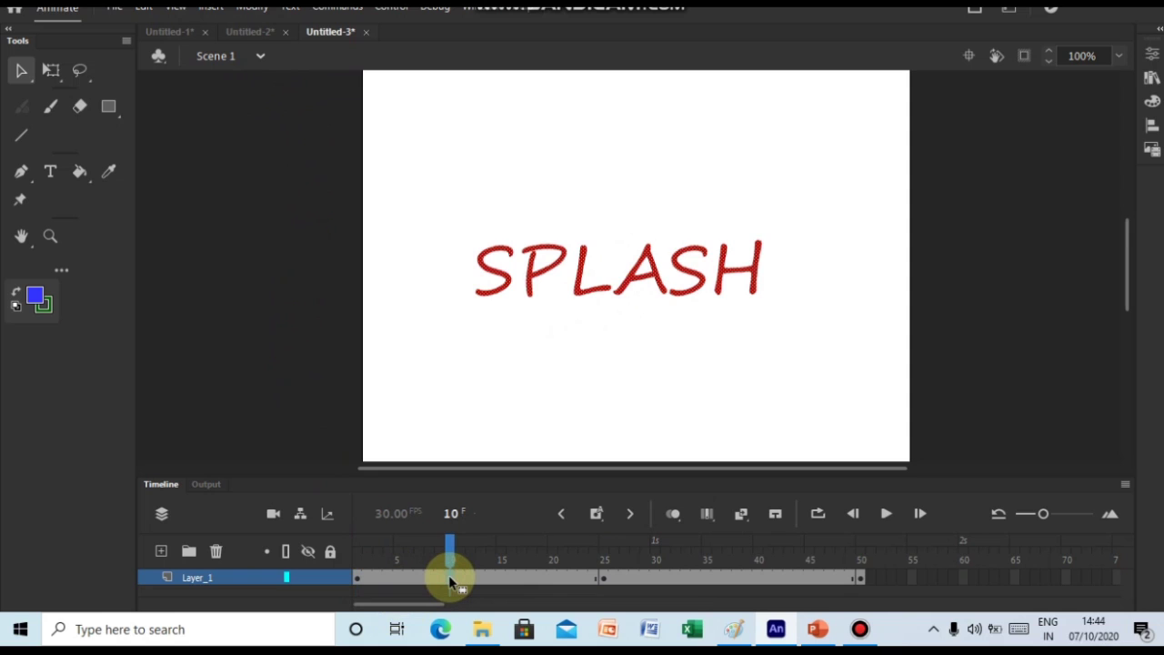
right_click(450, 579)
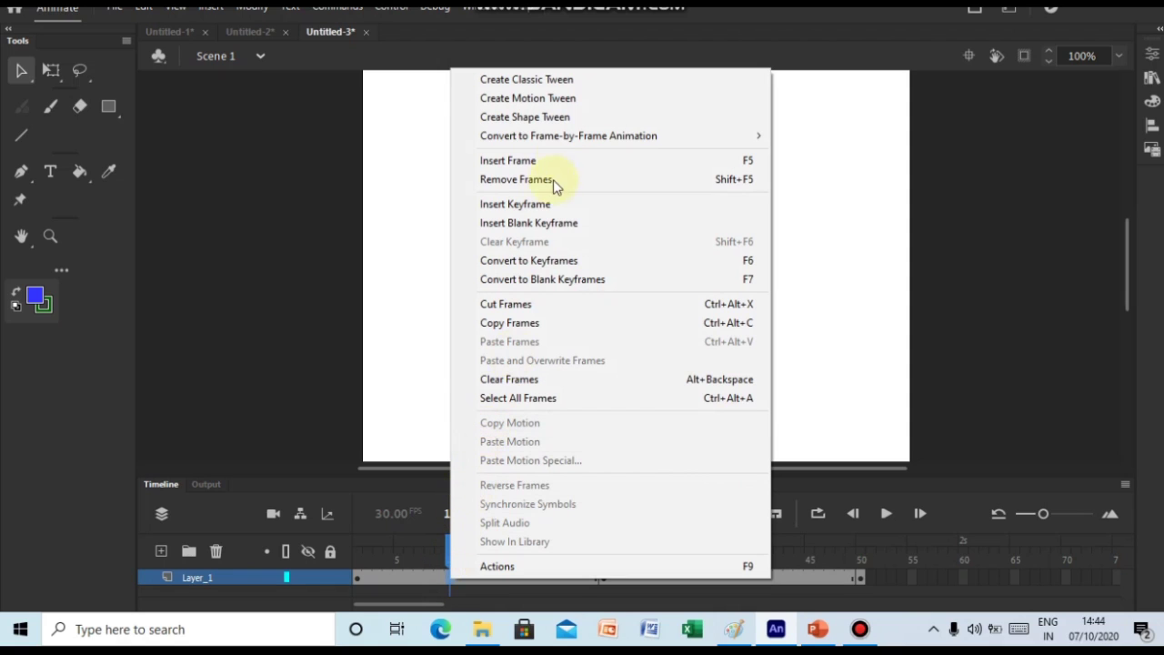
mouse_move(569, 132)
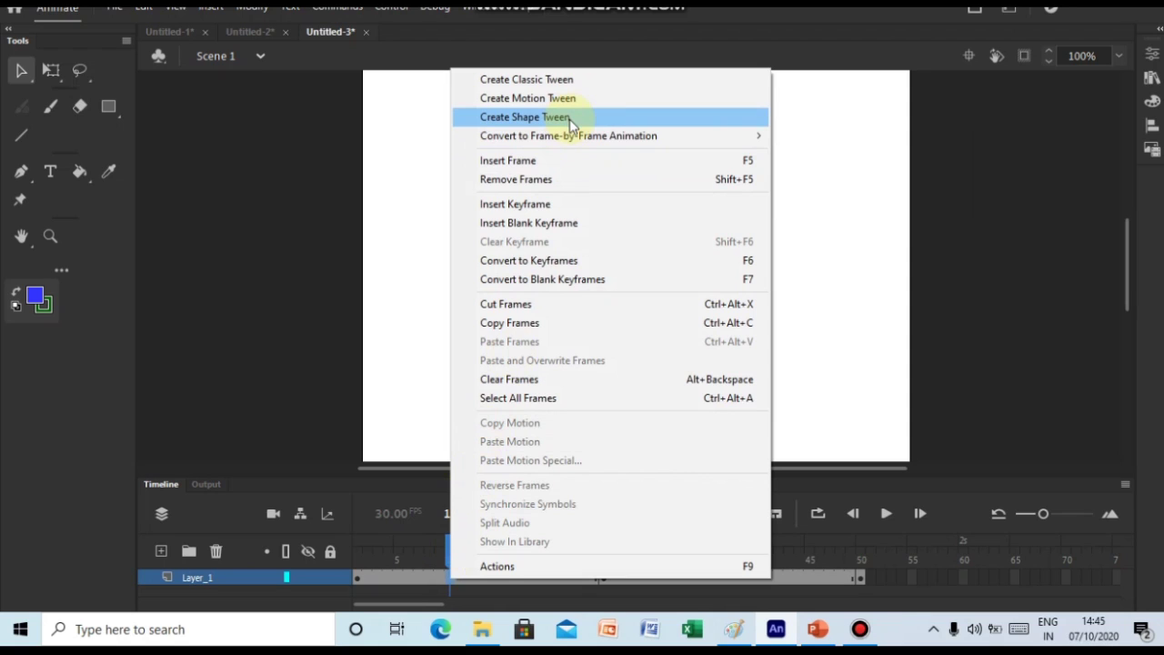
click(572, 117)
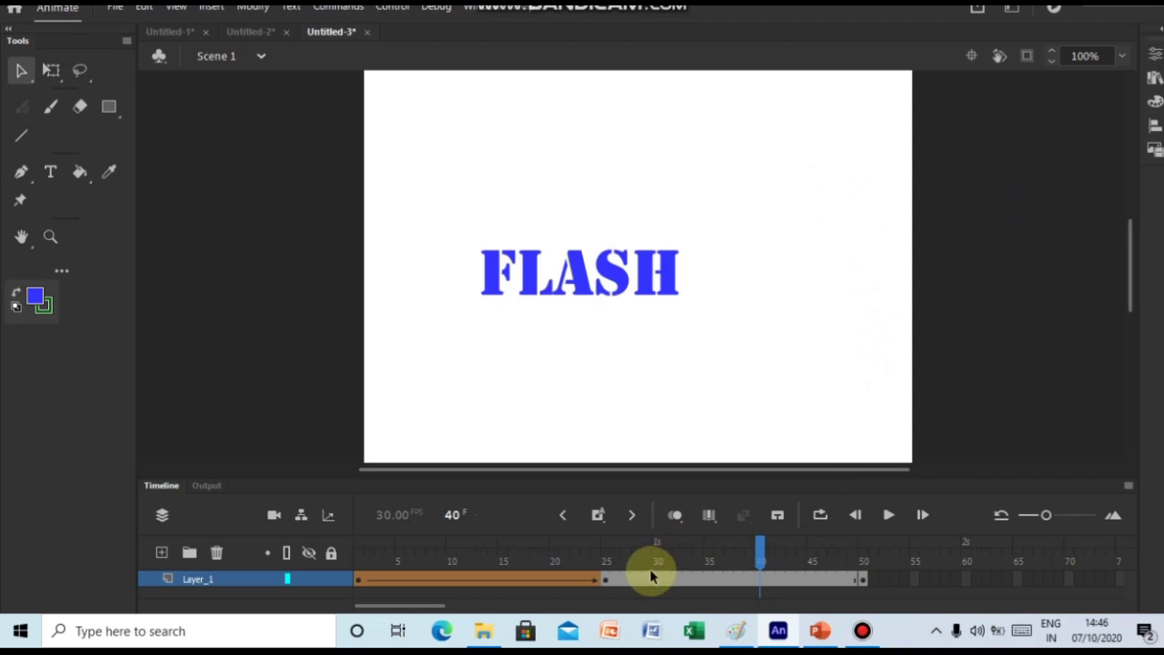
Create a shape tween on Layer_1 between the keyframes at frames 25 and 50.
click(760, 582)
right_click(760, 584)
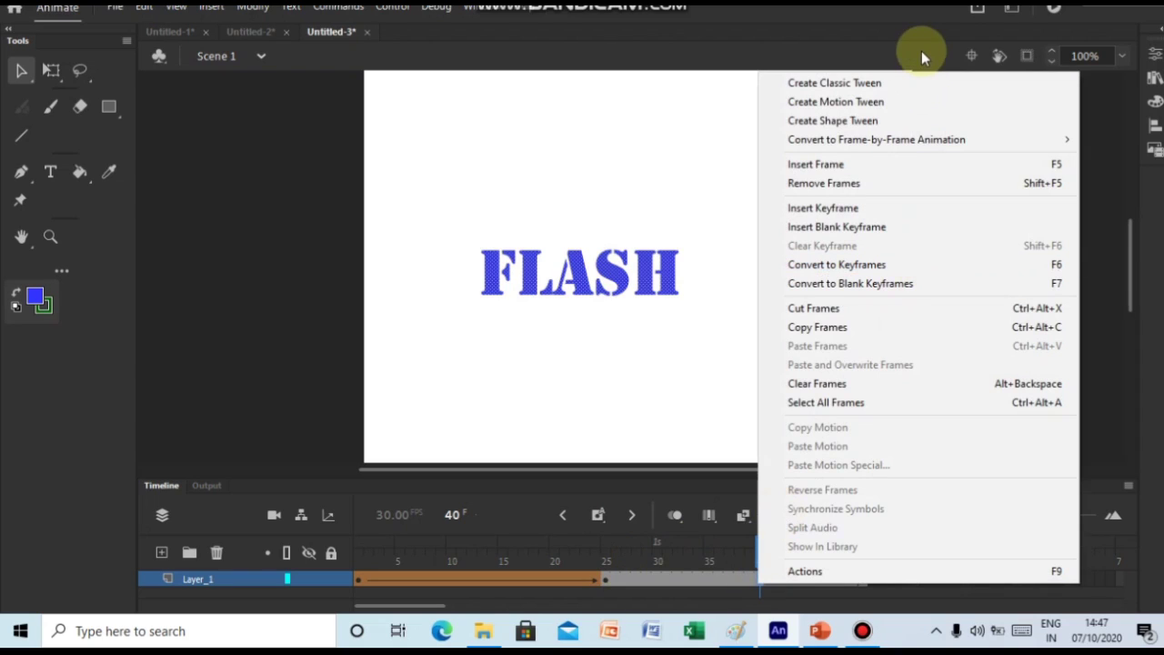
click(884, 122)
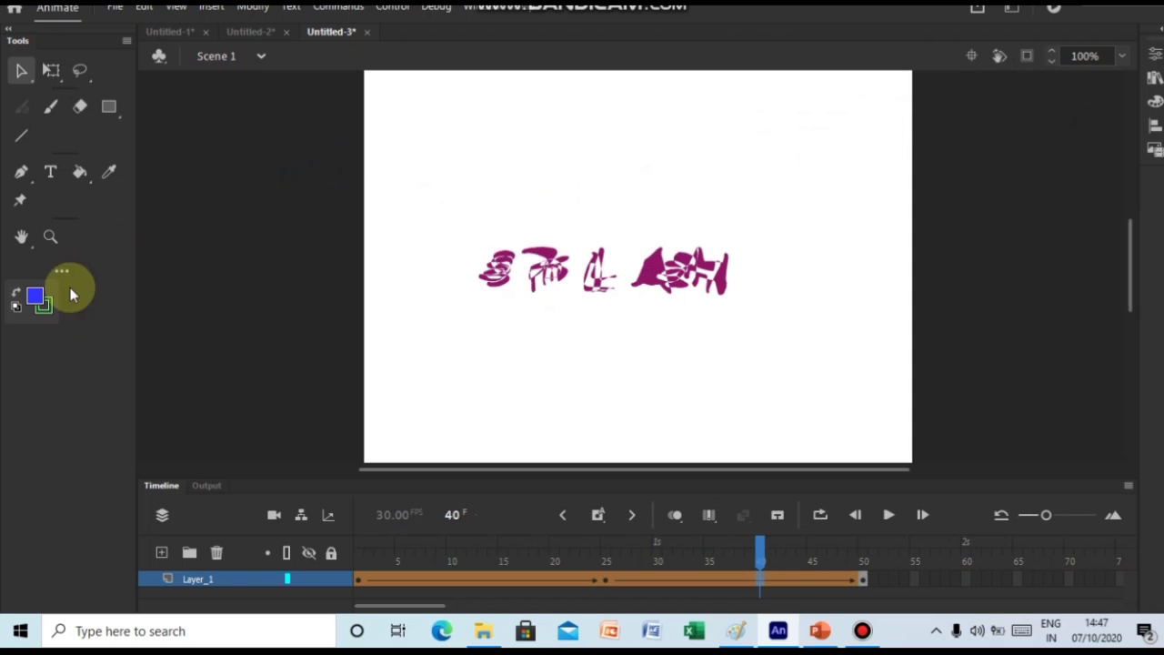
Return to frame 1 and test the SPLASH-to-FLASH morph movie in Animate.
click(359, 583)
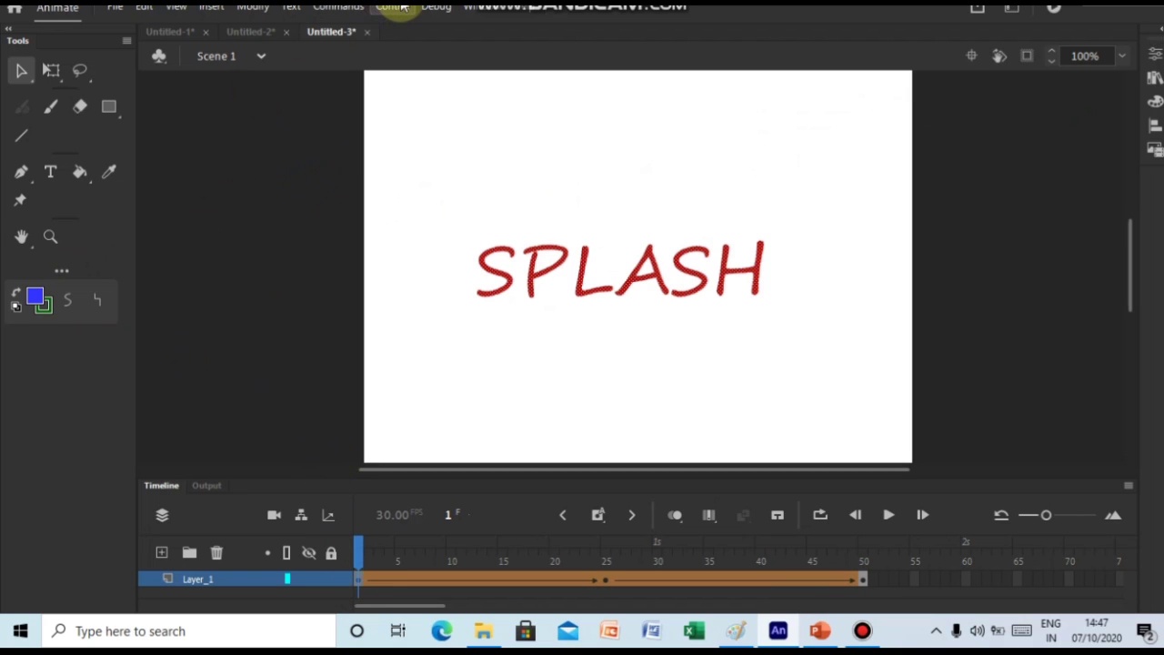
click(391, 7)
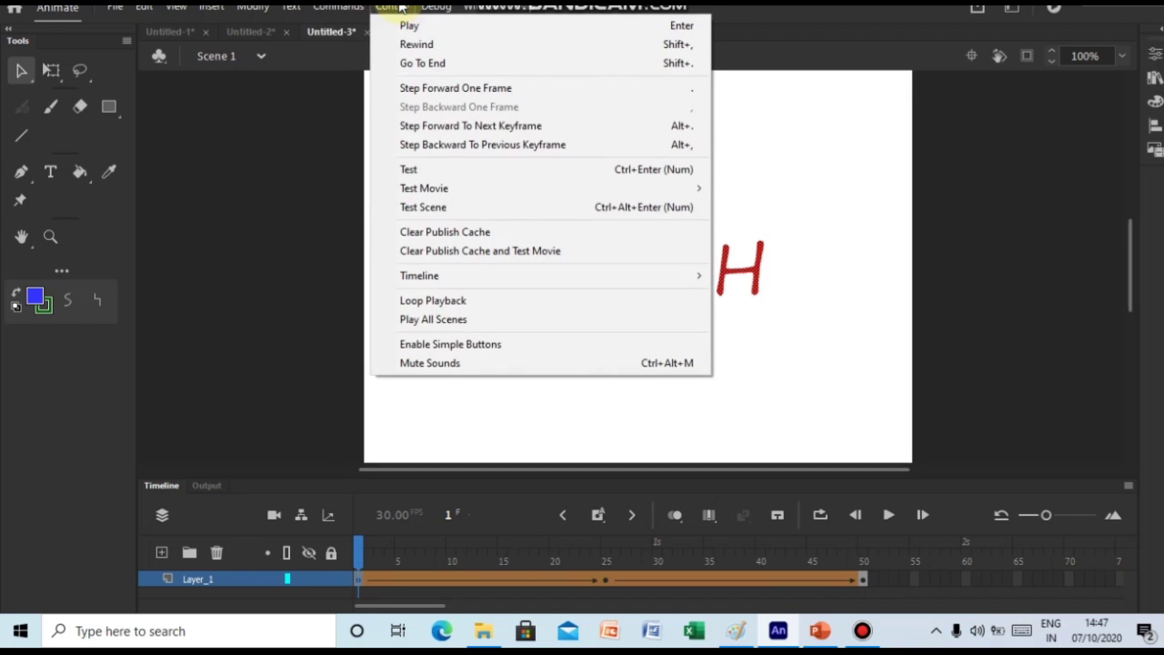
mouse_move(410, 187)
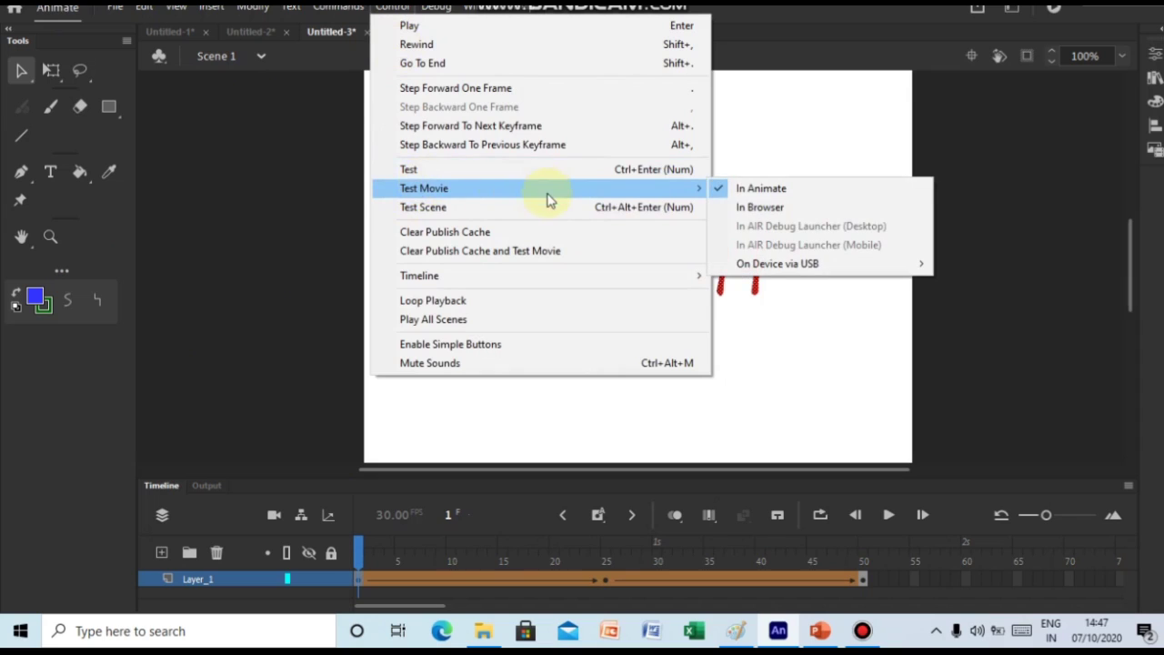
click(778, 191)
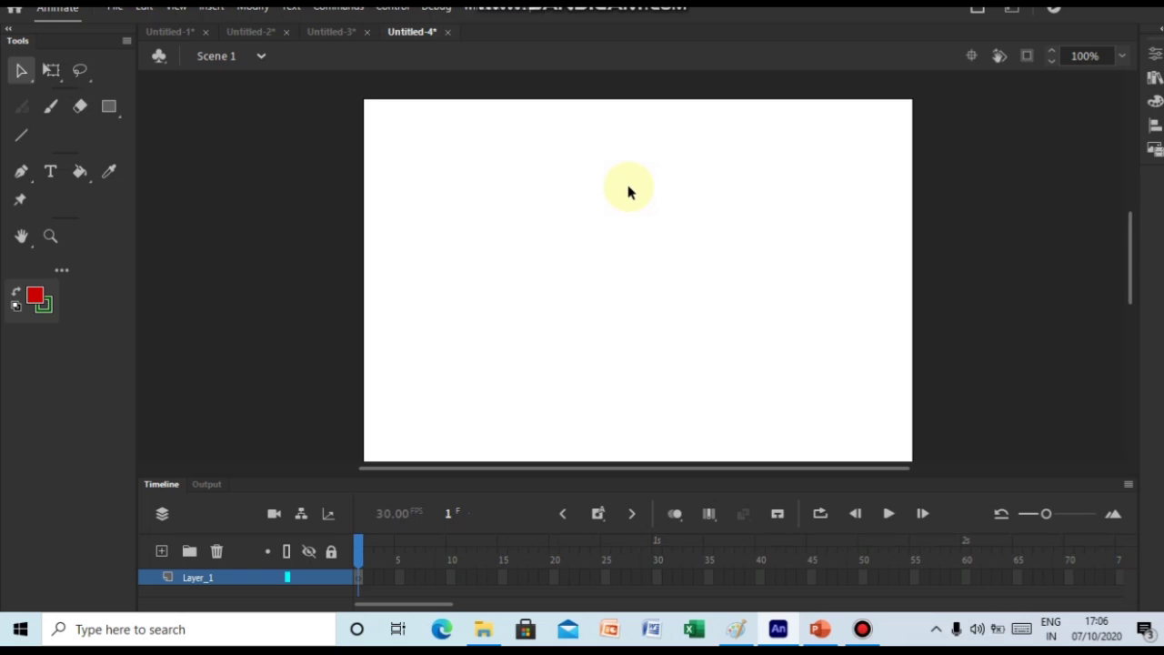
Add the red text WISDOM in a wide text box on the upper part of the blank Untitled-4 stage.
click(51, 171)
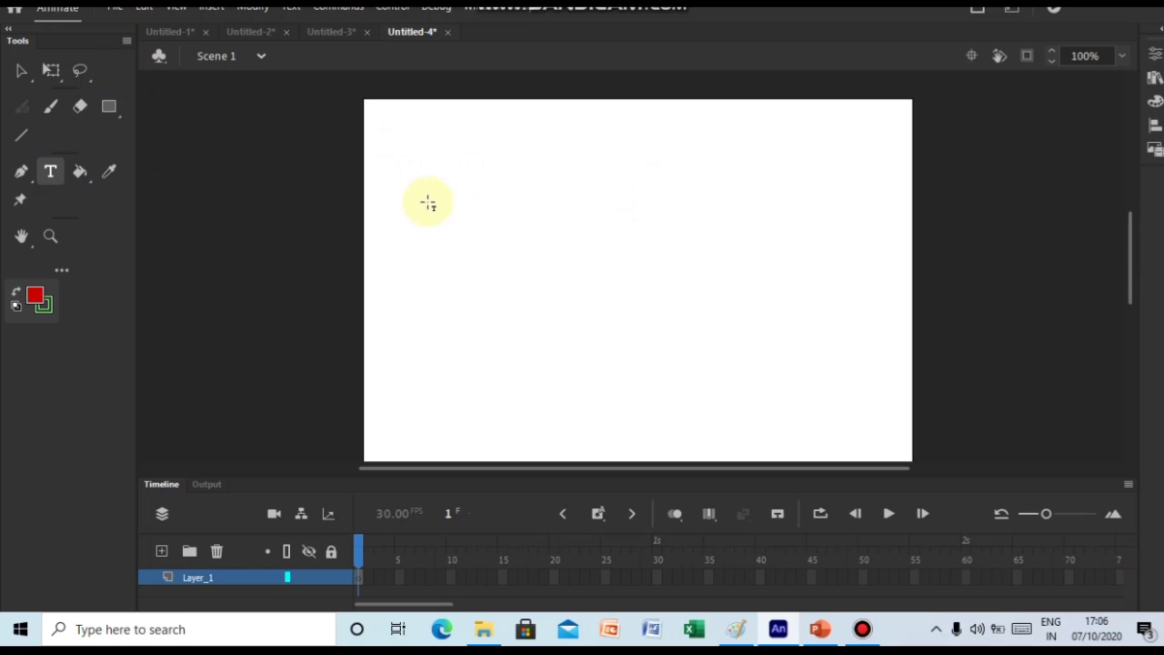
drag(428, 204, 763, 242)
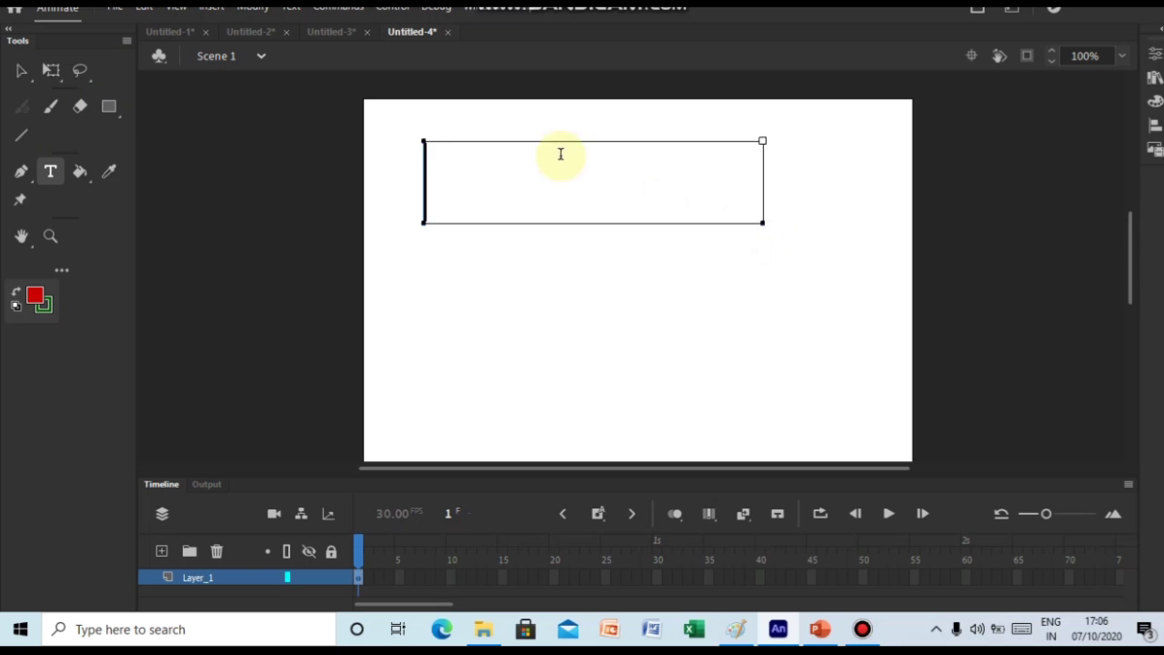
text(W)
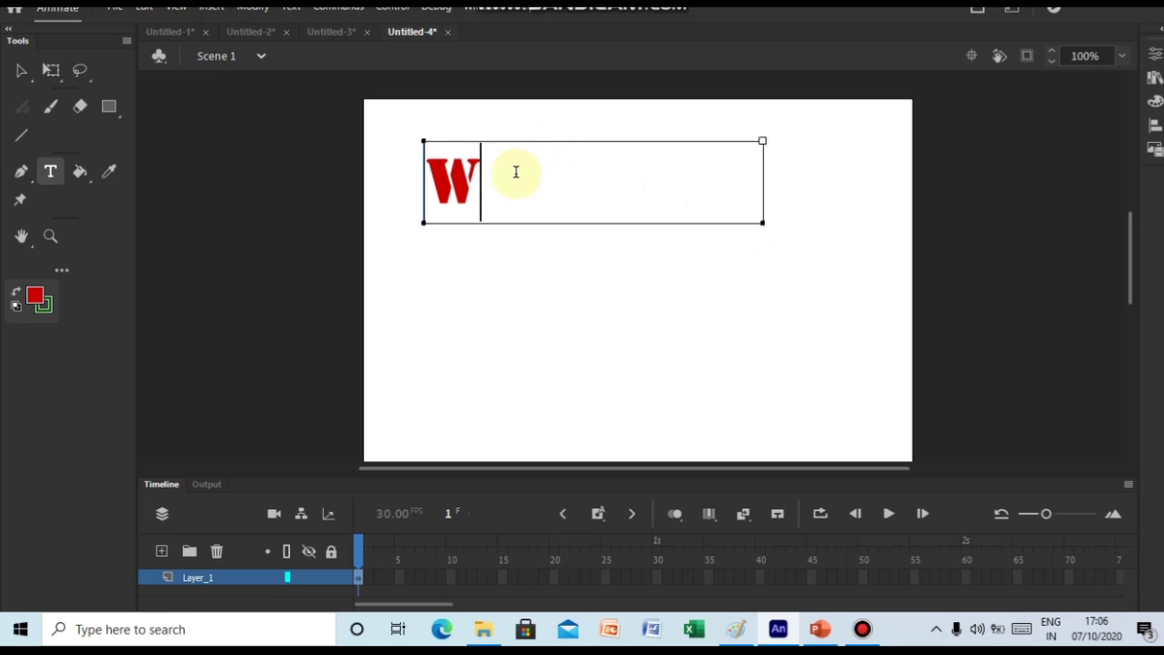
text(IA)
key(BackSpace)
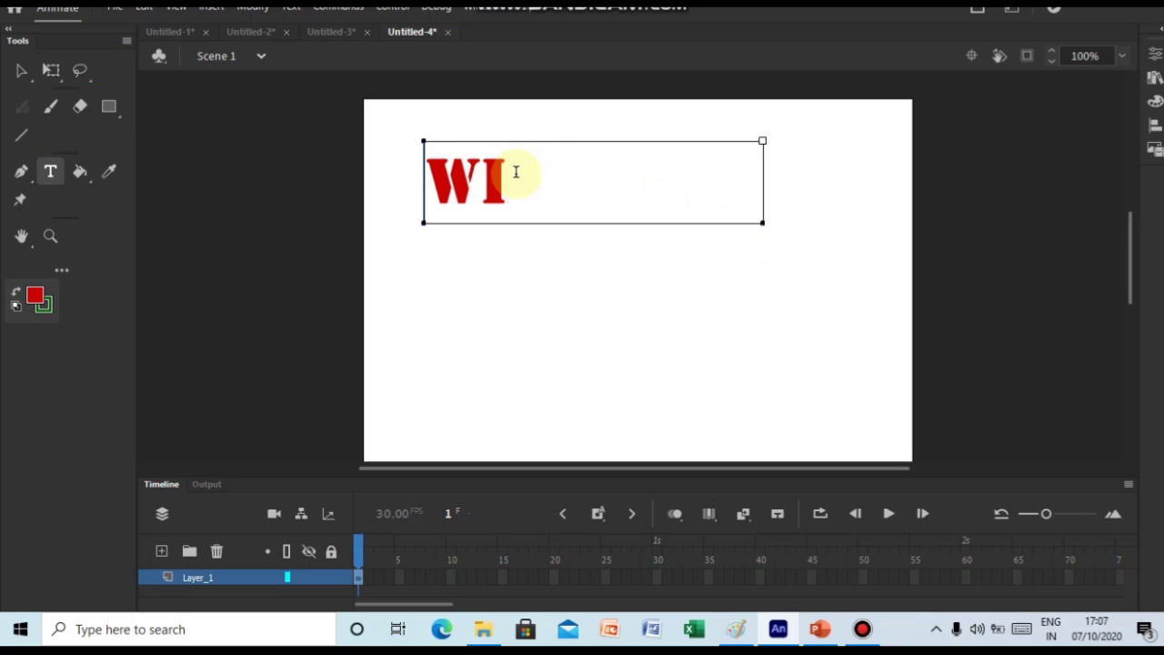
text(SDOM)
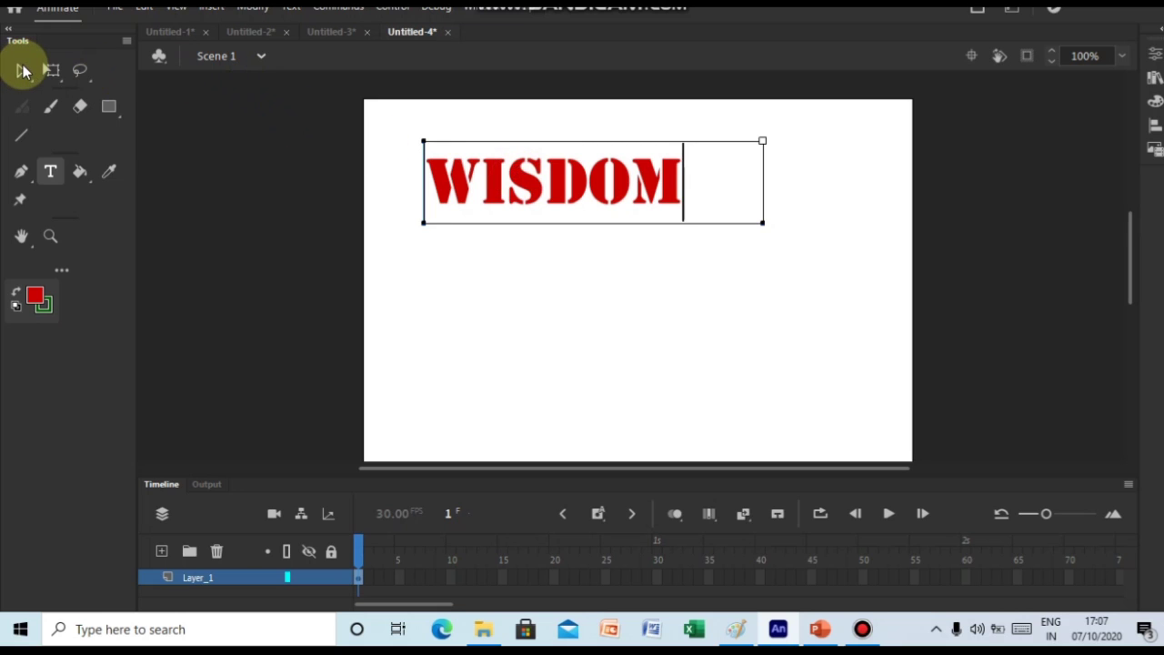
click(23, 71)
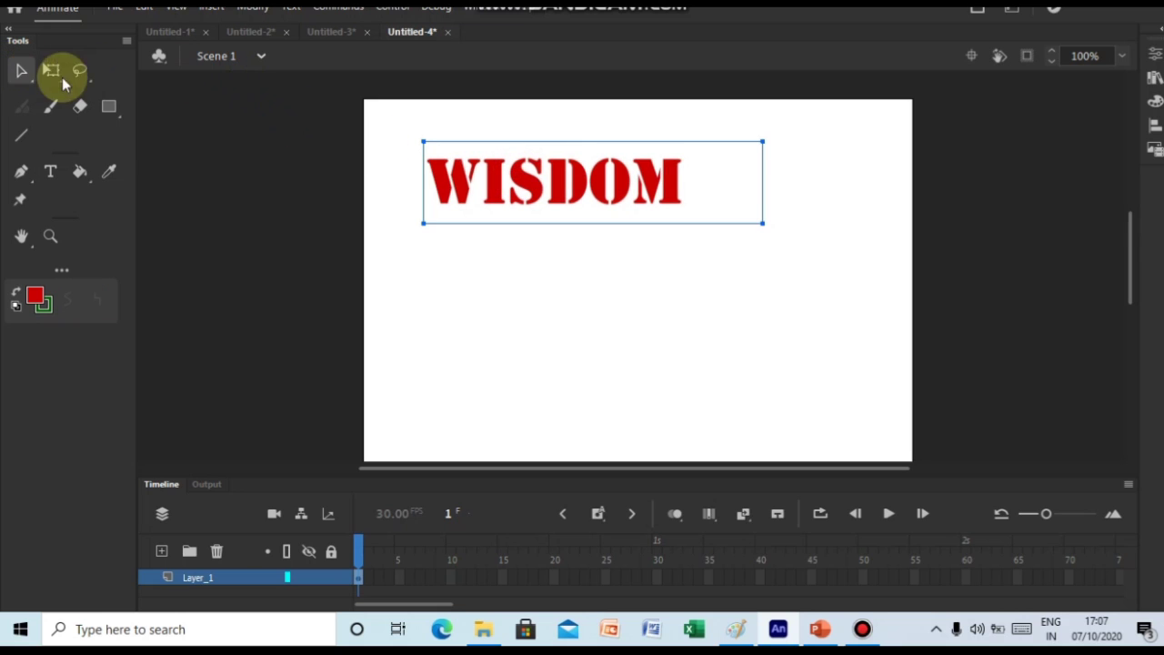
Break apart the WISDOM text into single letters and distribute them to separate layers, enlarging the timeline to show all layers.
click(251, 7)
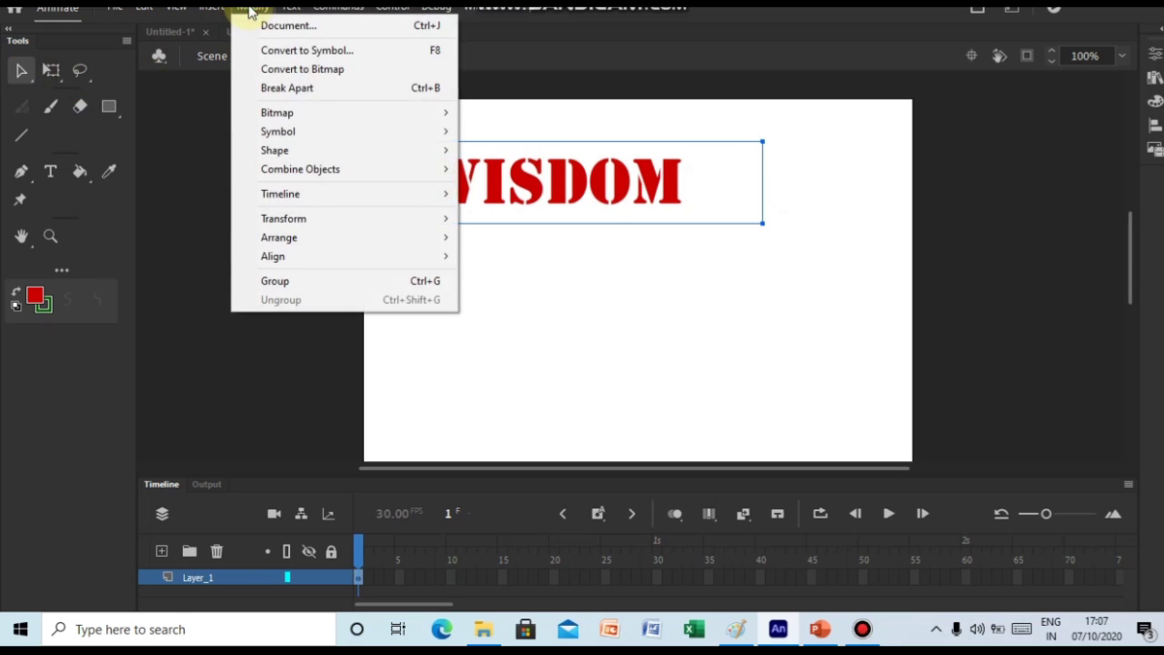
click(282, 89)
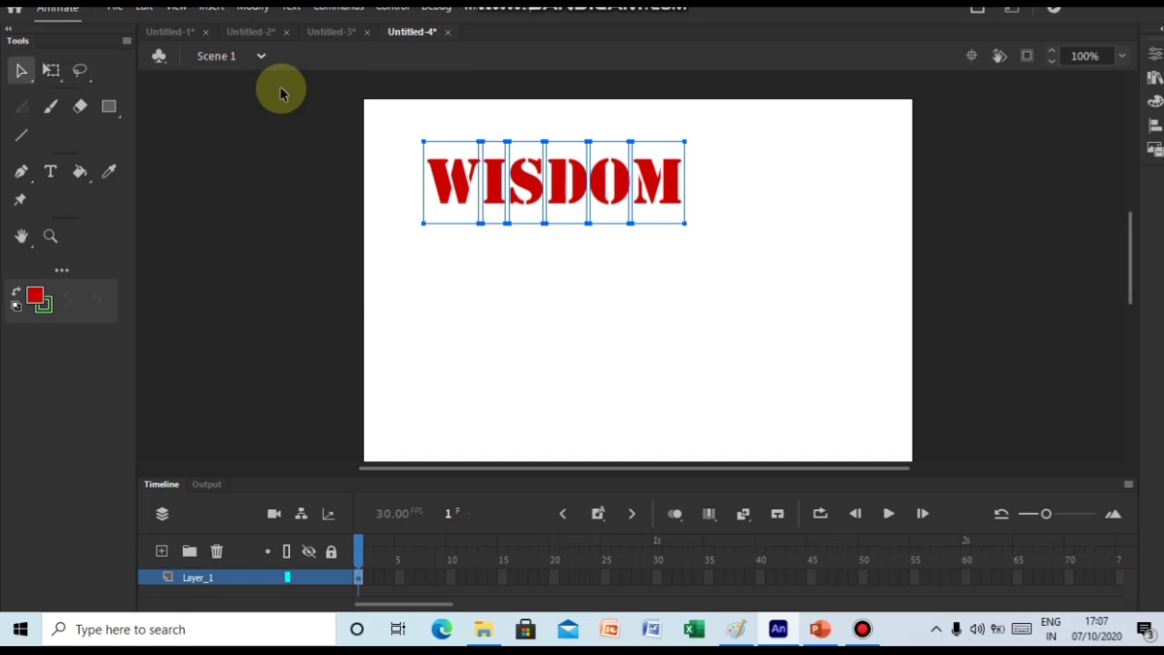
right_click(447, 216)
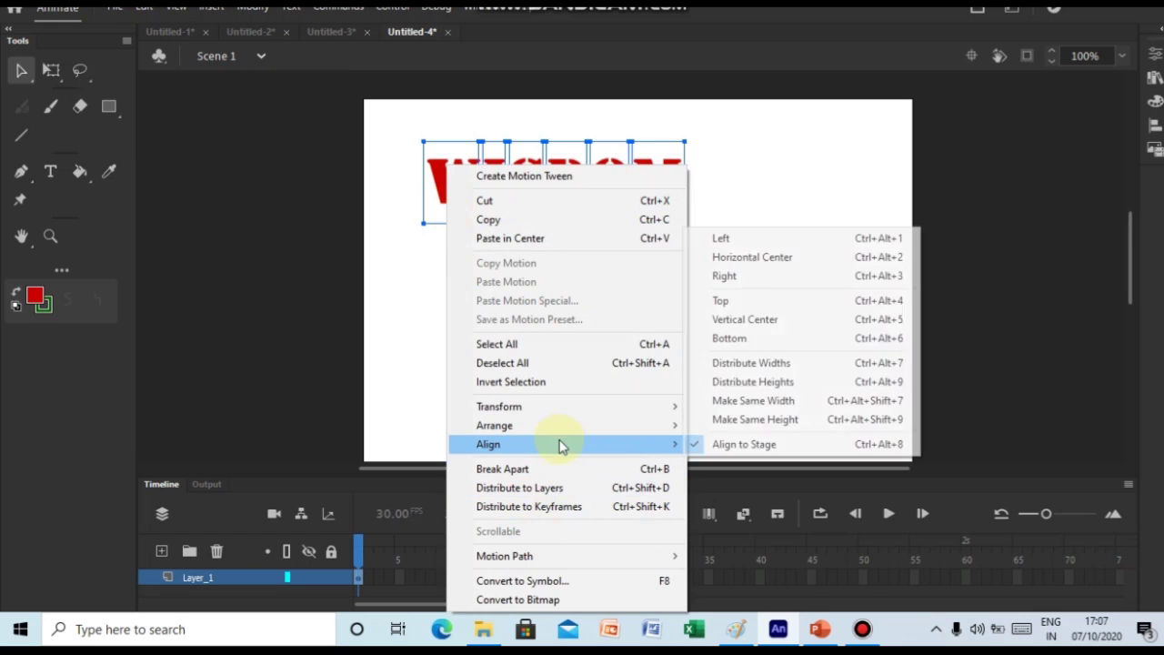
click(605, 496)
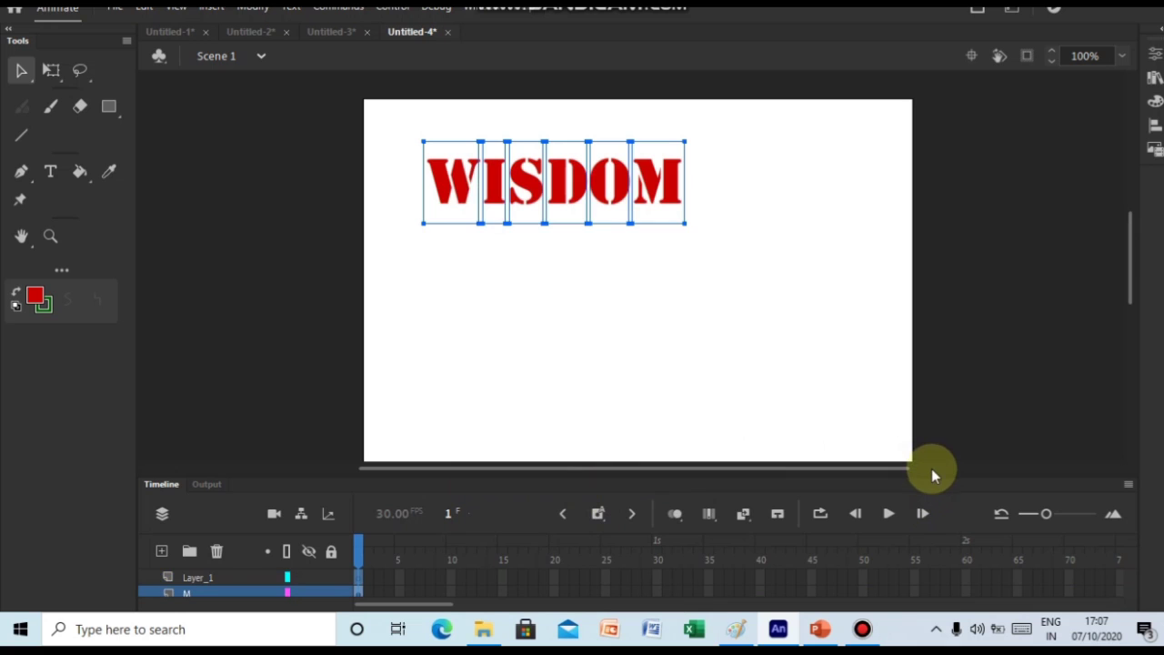
drag(927, 476, 922, 369)
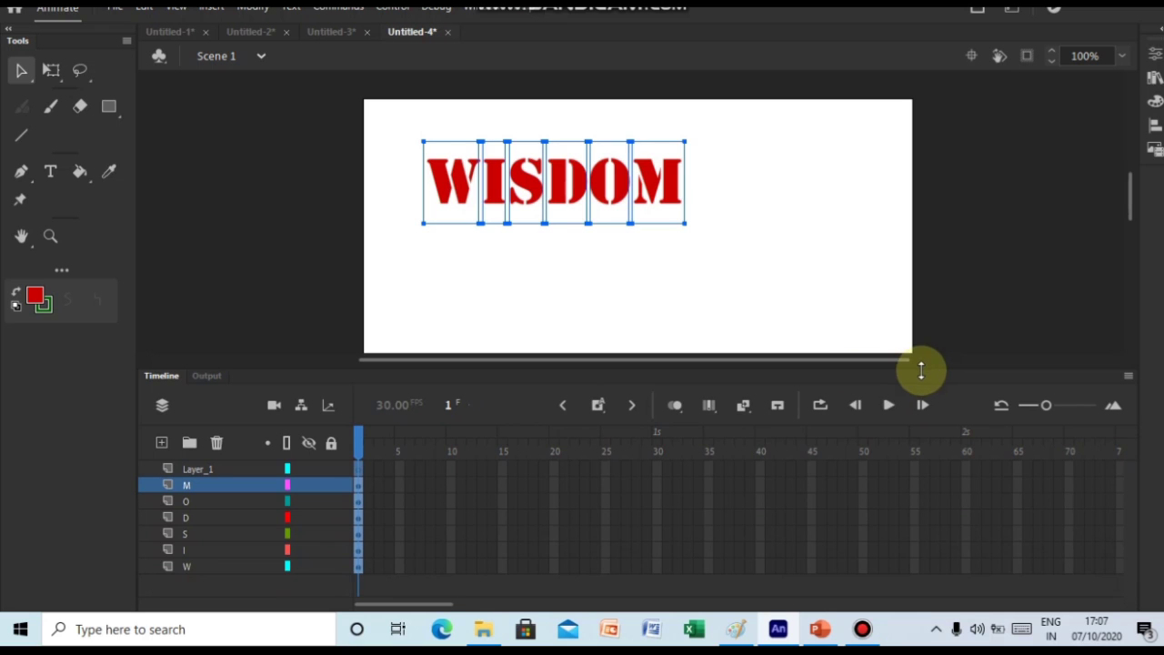
Convert the letter W on layer W to a Graphic symbol, keeping the default name and registration.
click(195, 566)
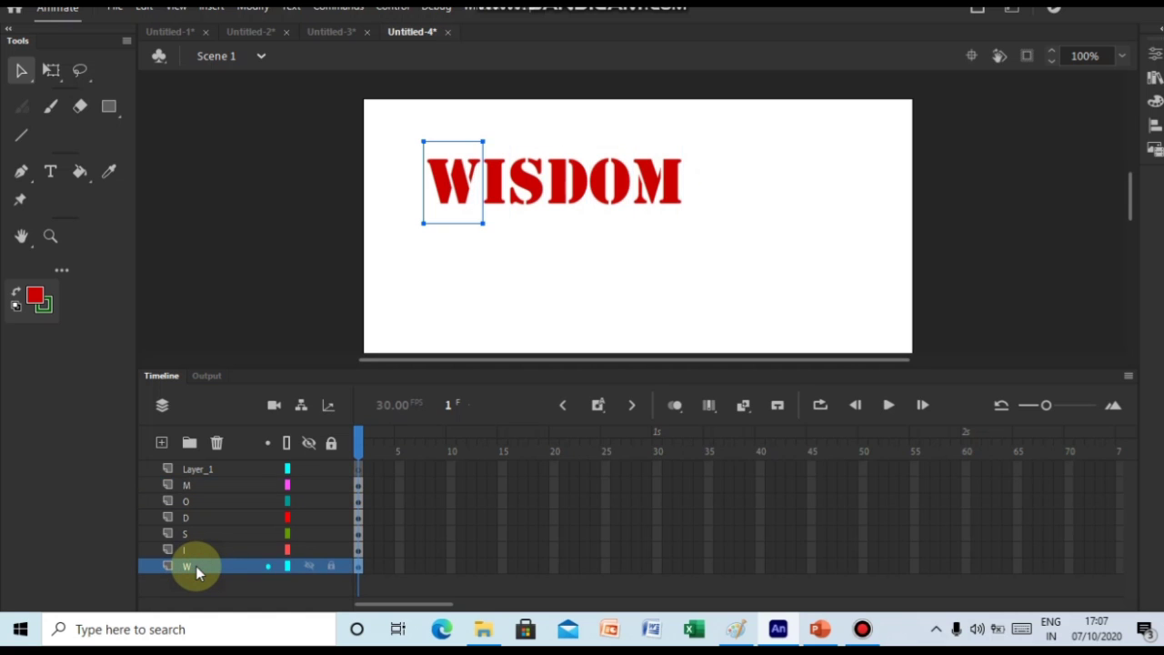
right_click(197, 566)
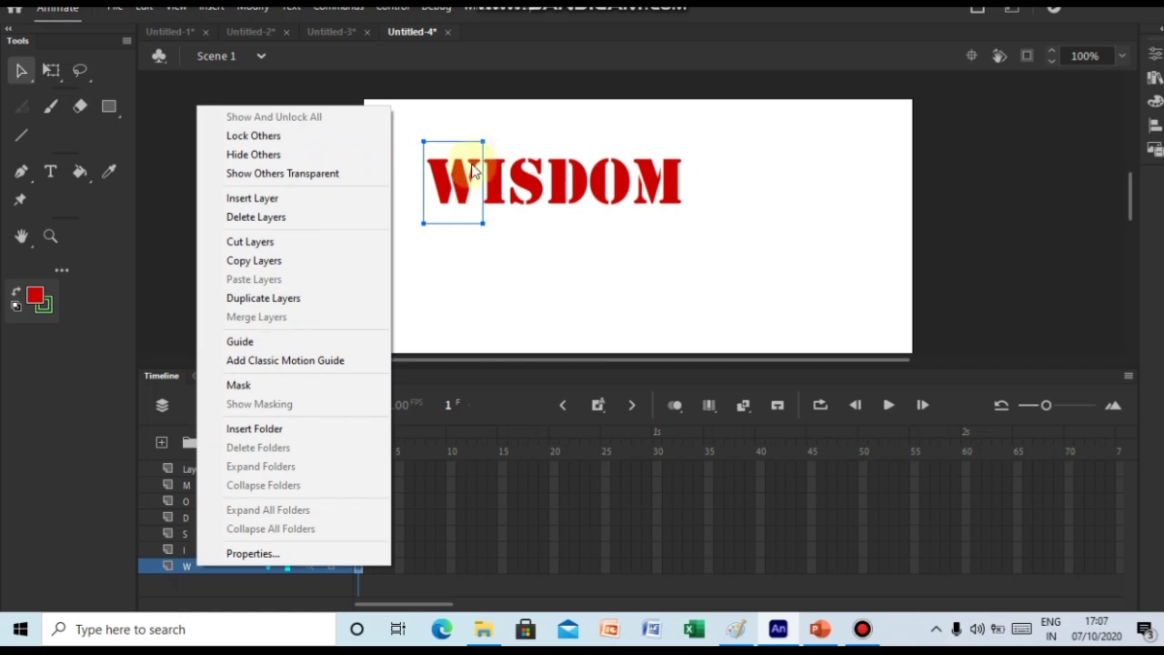
click(461, 206)
right_click(461, 205)
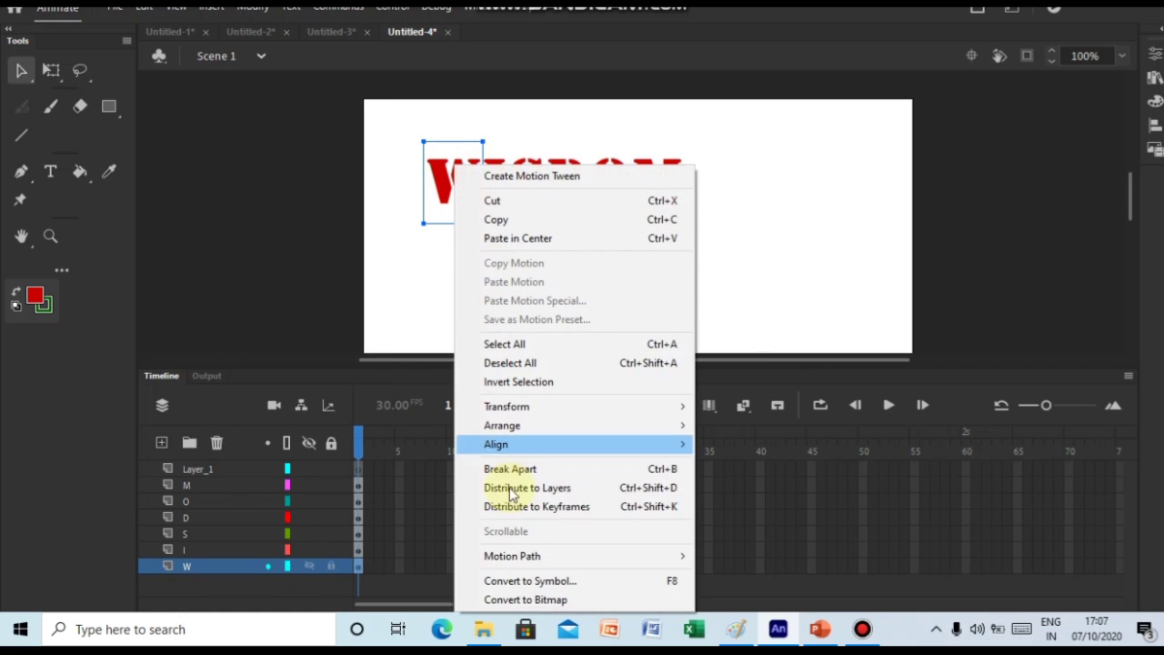
click(532, 582)
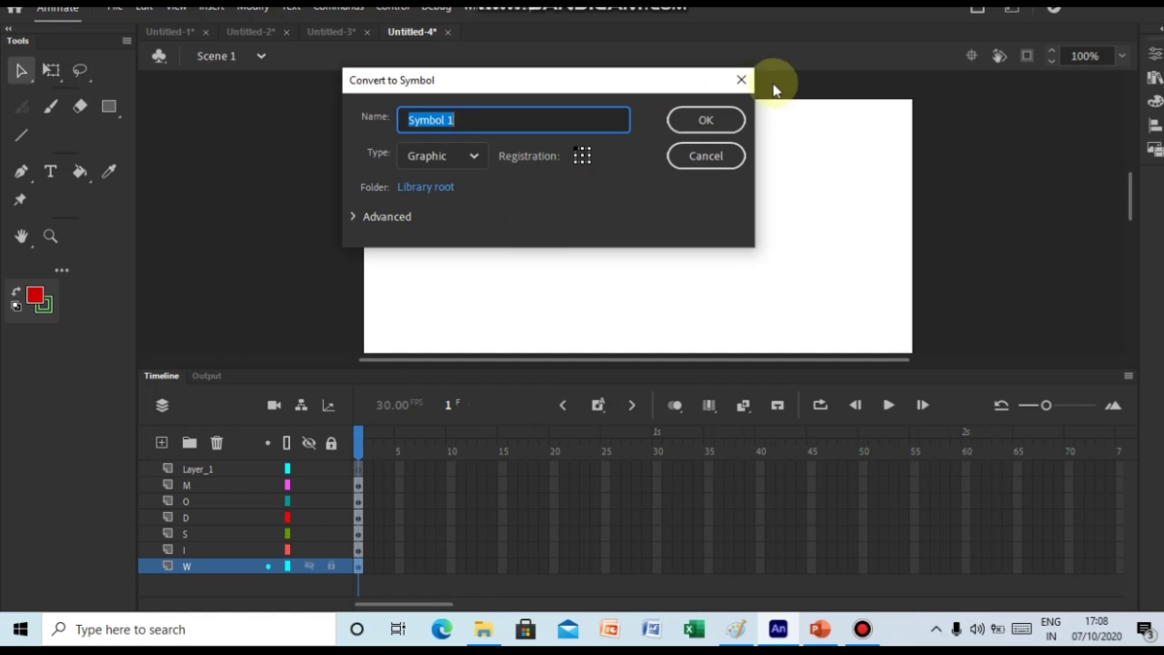
click(705, 123)
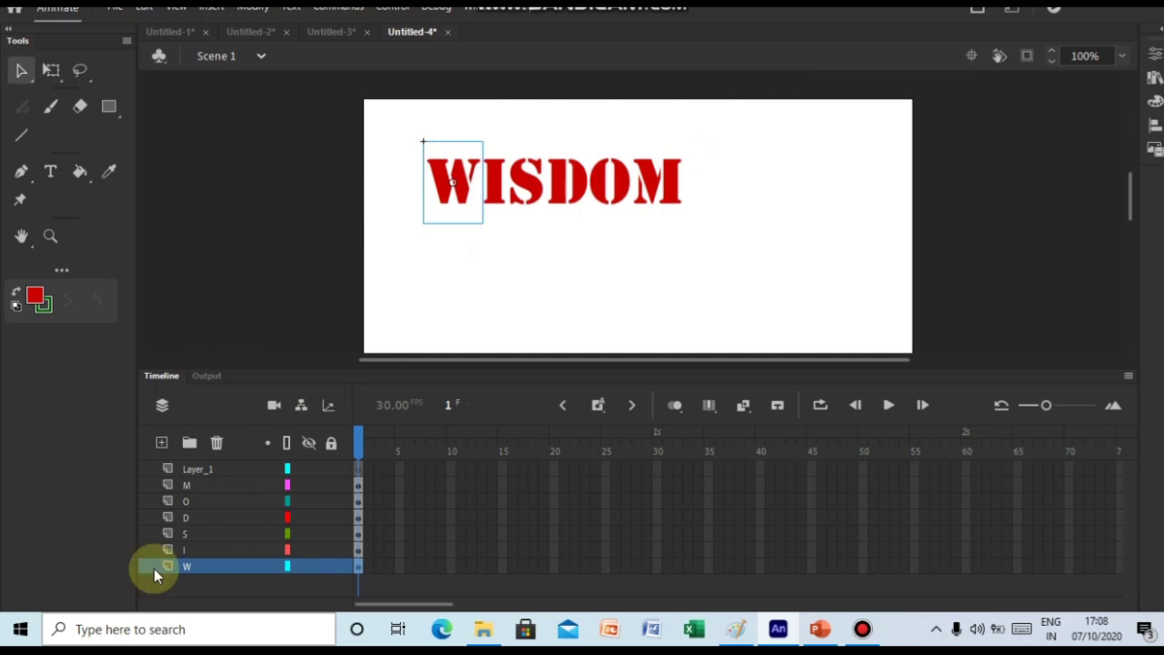
Convert the letters I and S on their own layers to separate Graphic symbols with default names.
click(189, 550)
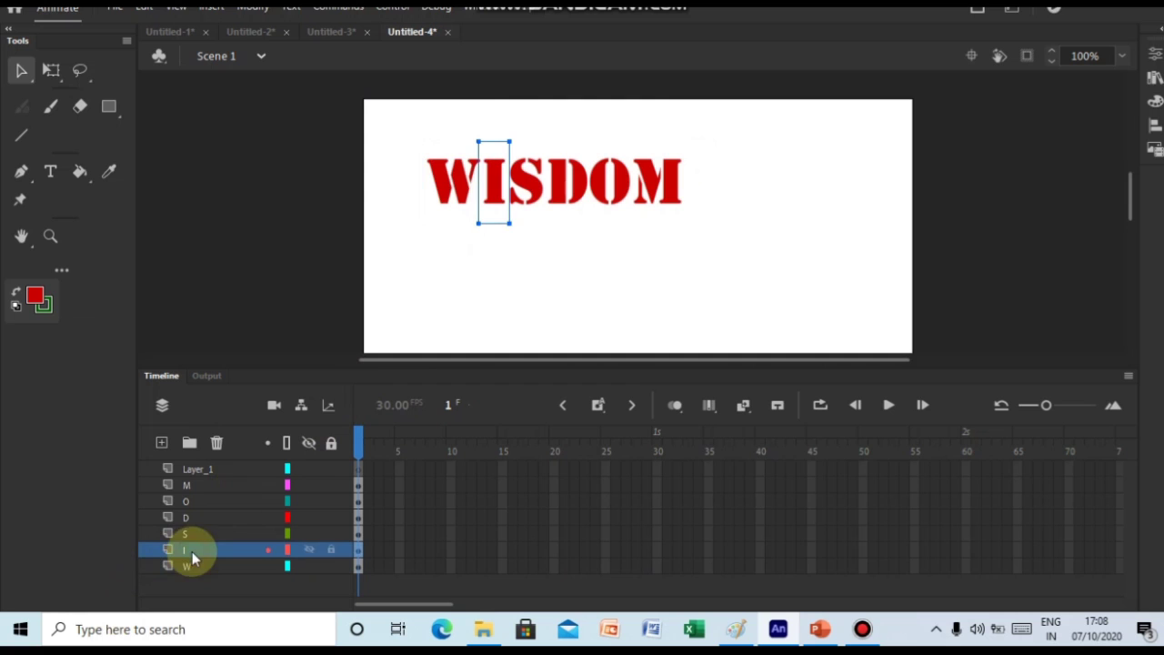
right_click(497, 208)
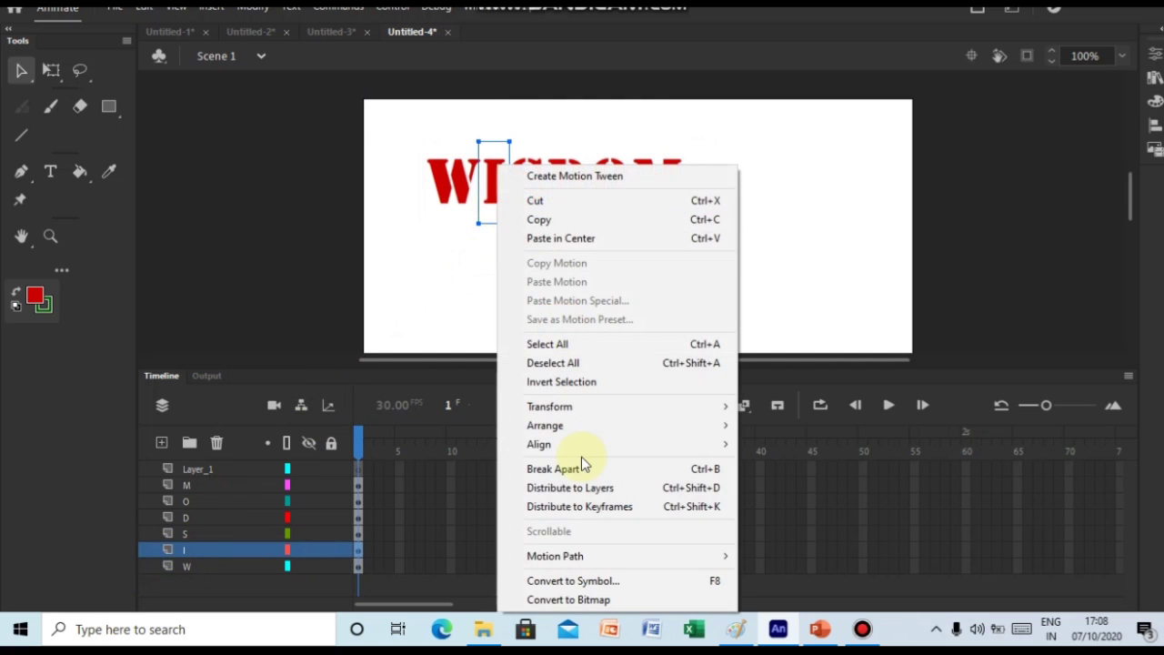
click(586, 580)
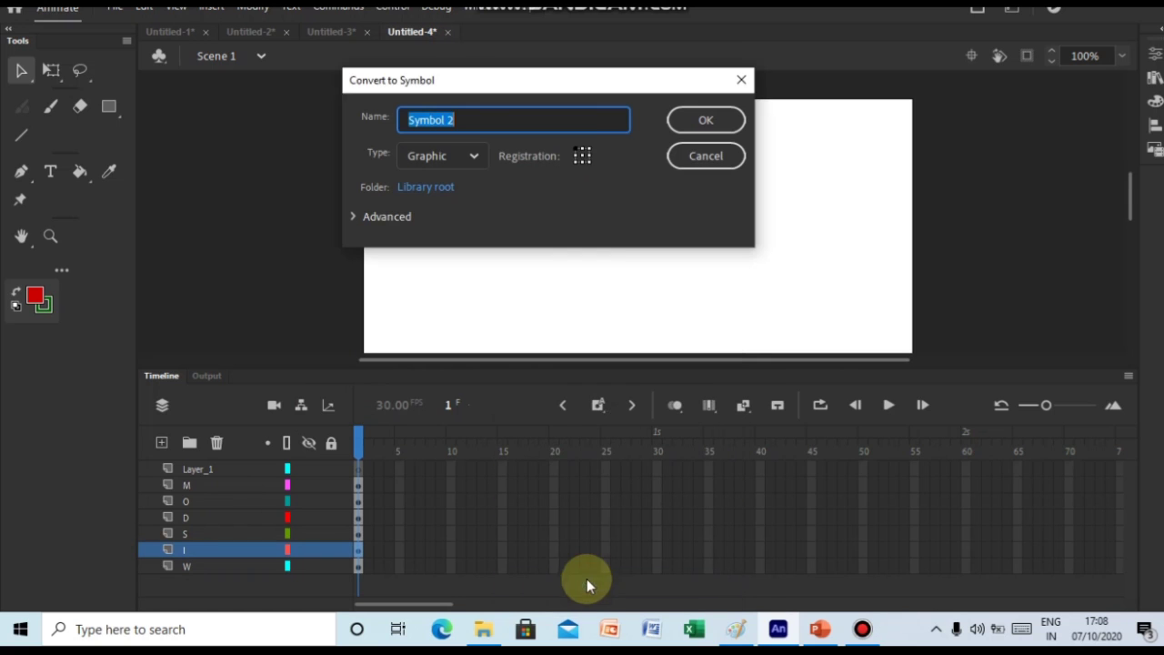
click(707, 120)
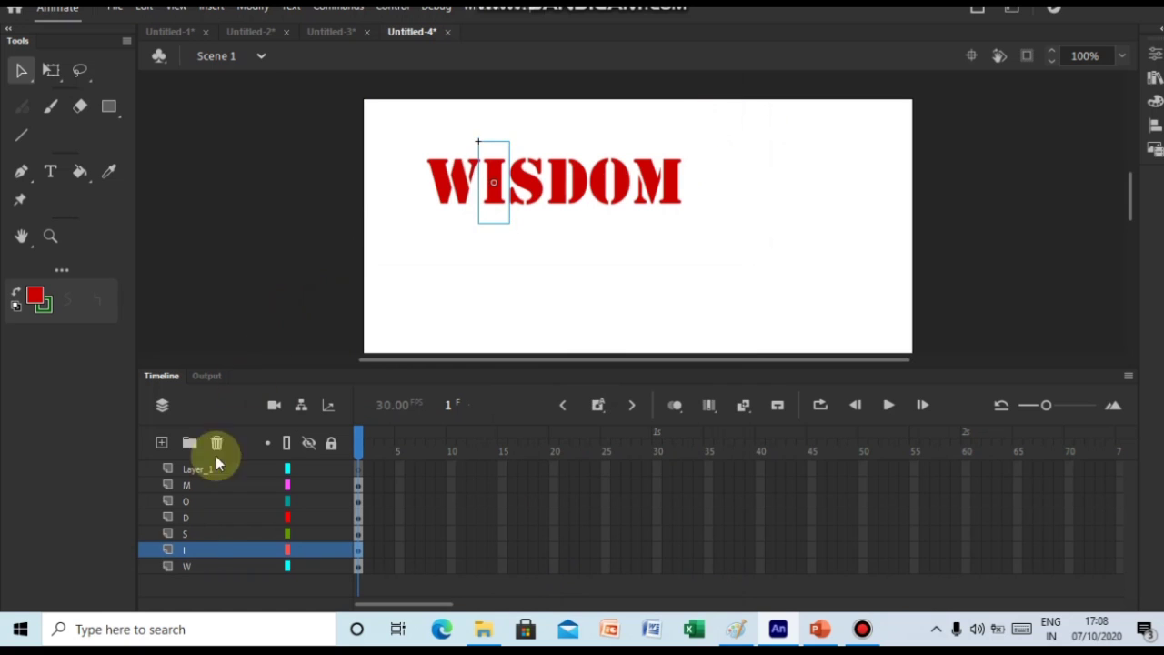
right_click(205, 533)
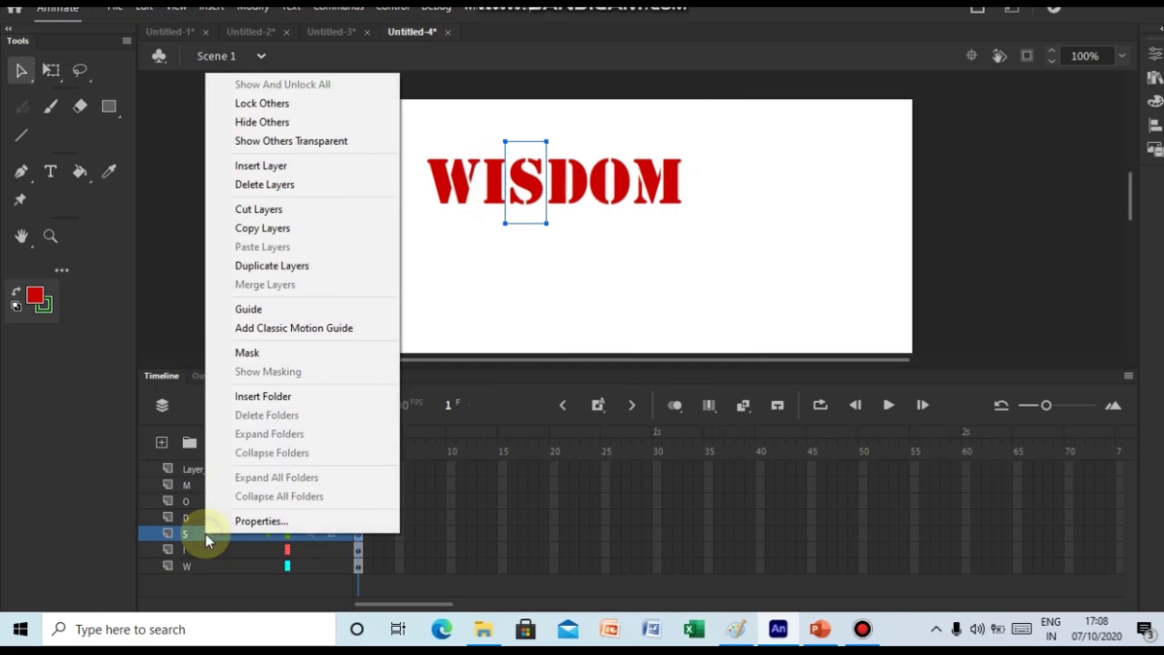
right_click(535, 204)
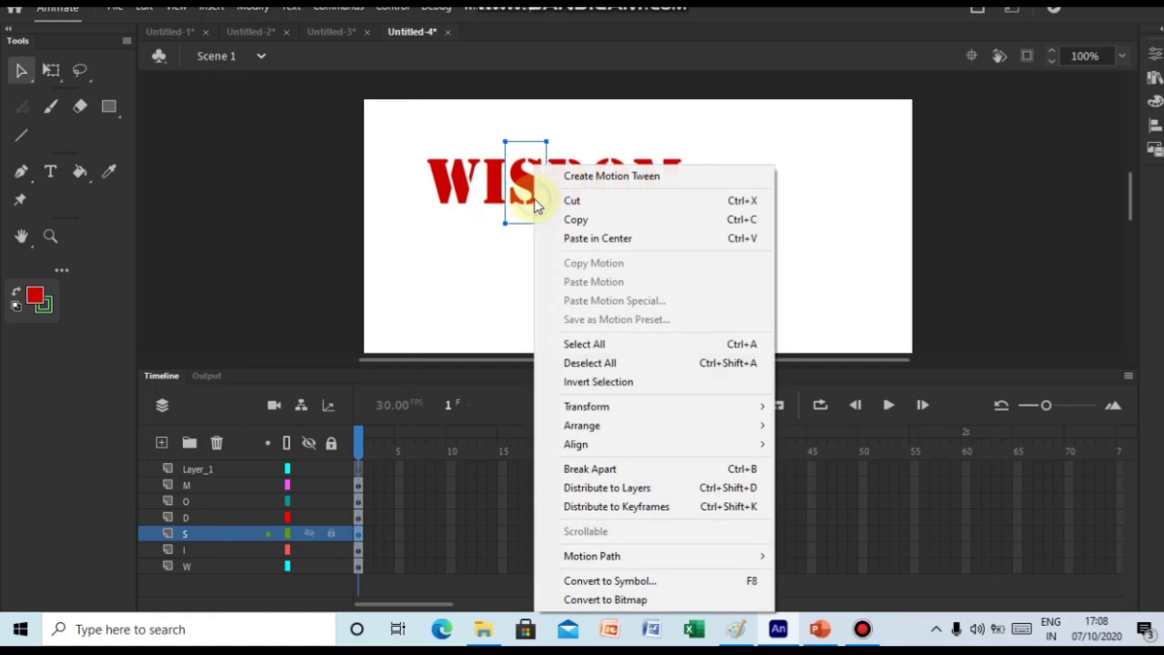
click(611, 581)
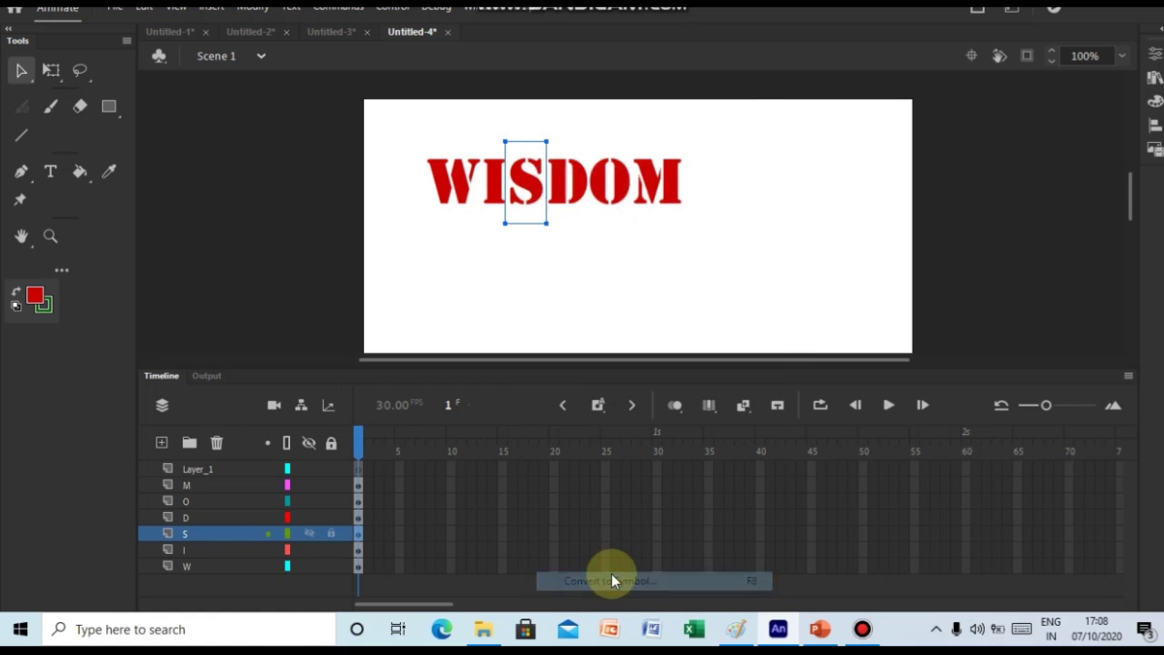
click(709, 117)
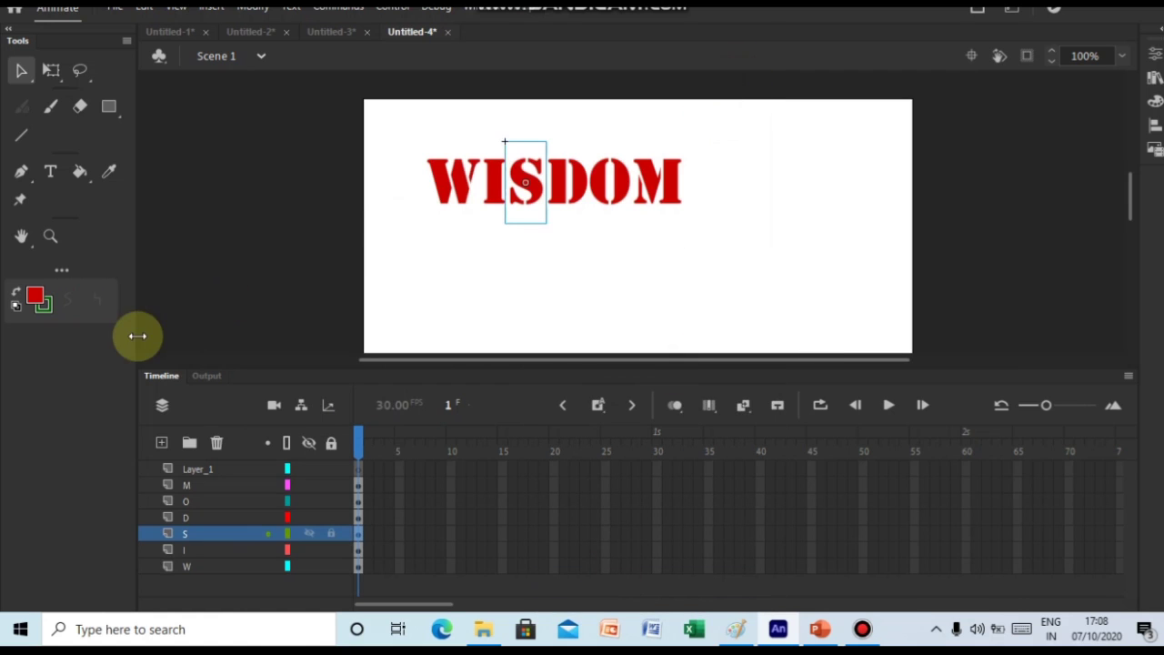
Convert the letters D and O on their own layers to separate Graphic symbols with default settings.
click(205, 517)
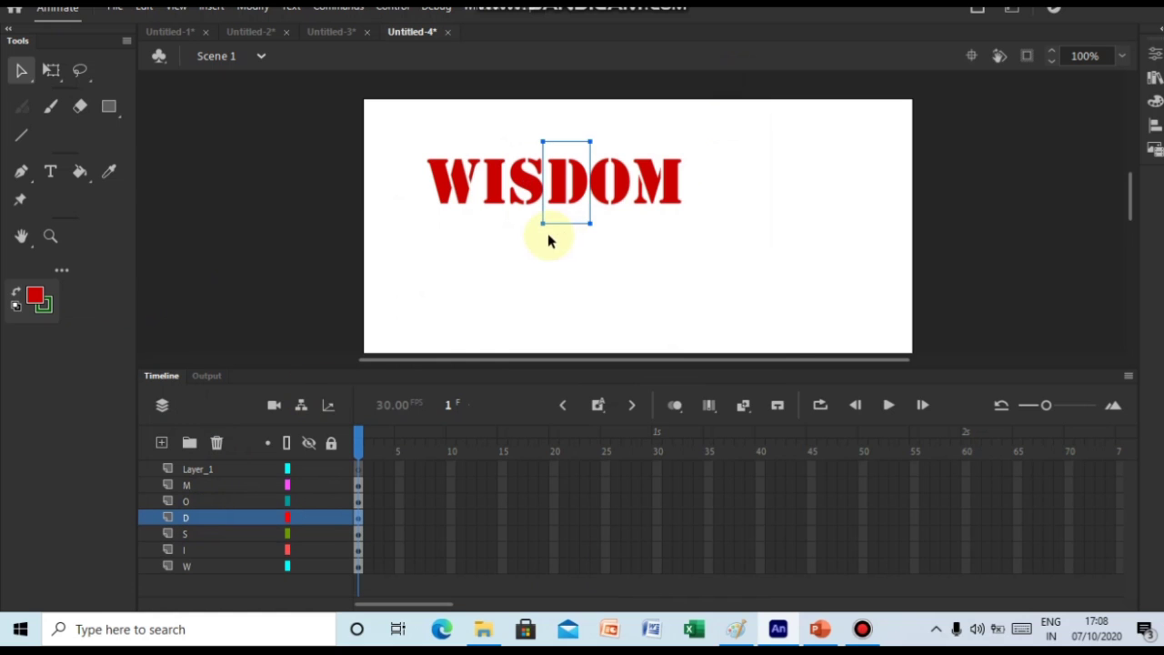
right_click(566, 213)
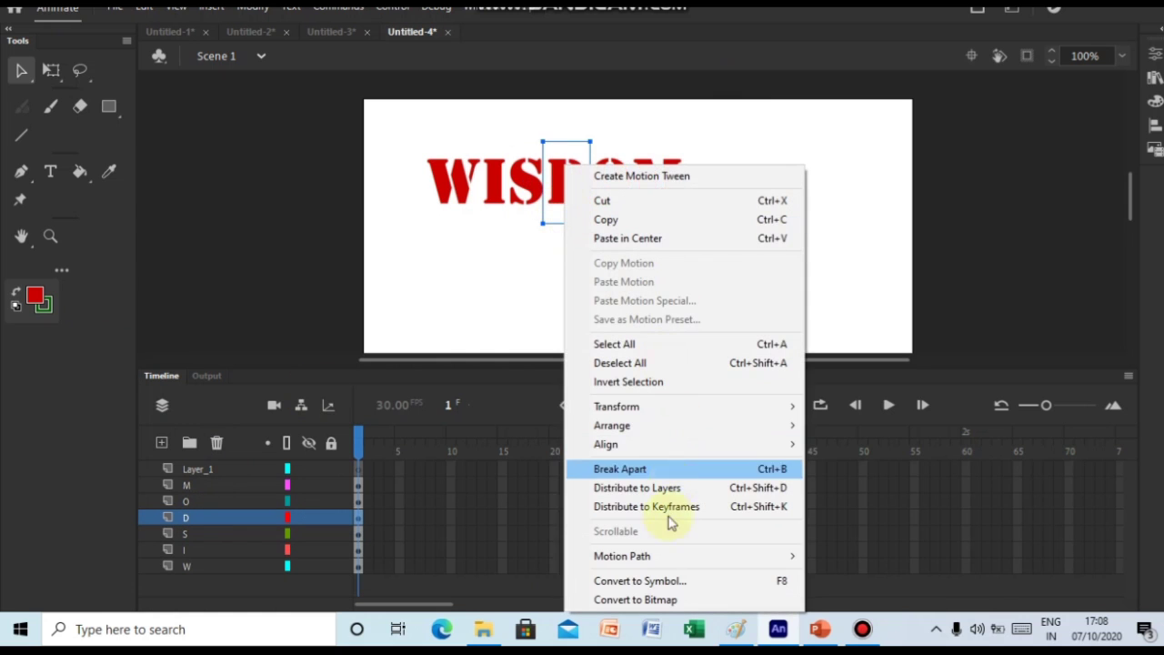
click(654, 581)
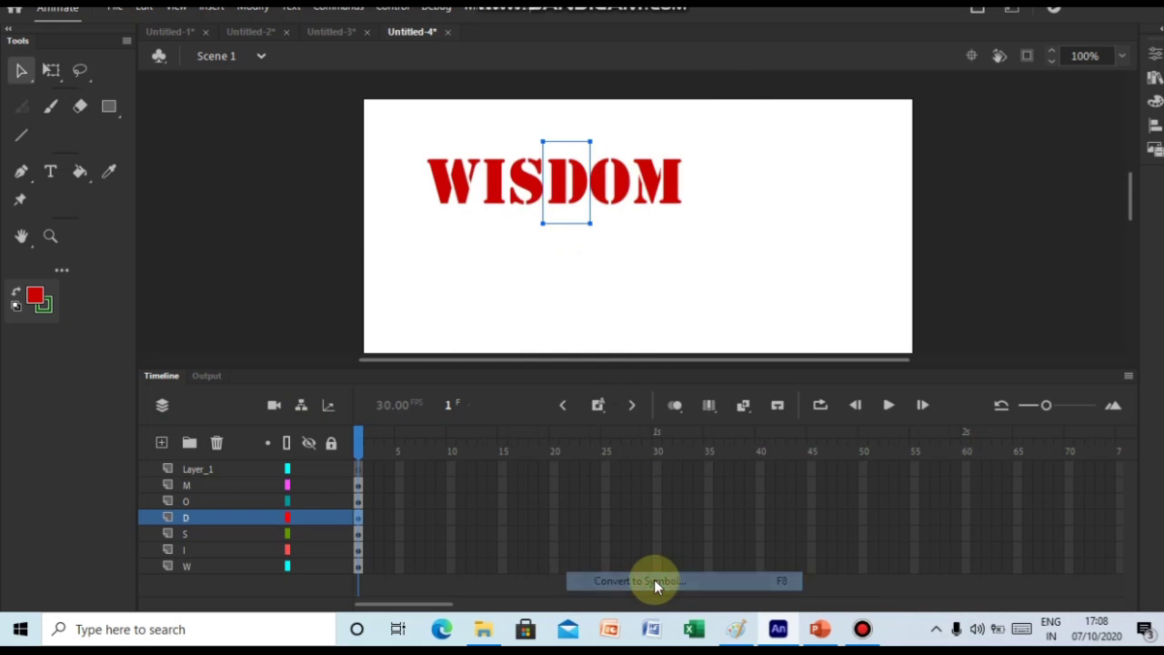
click(729, 118)
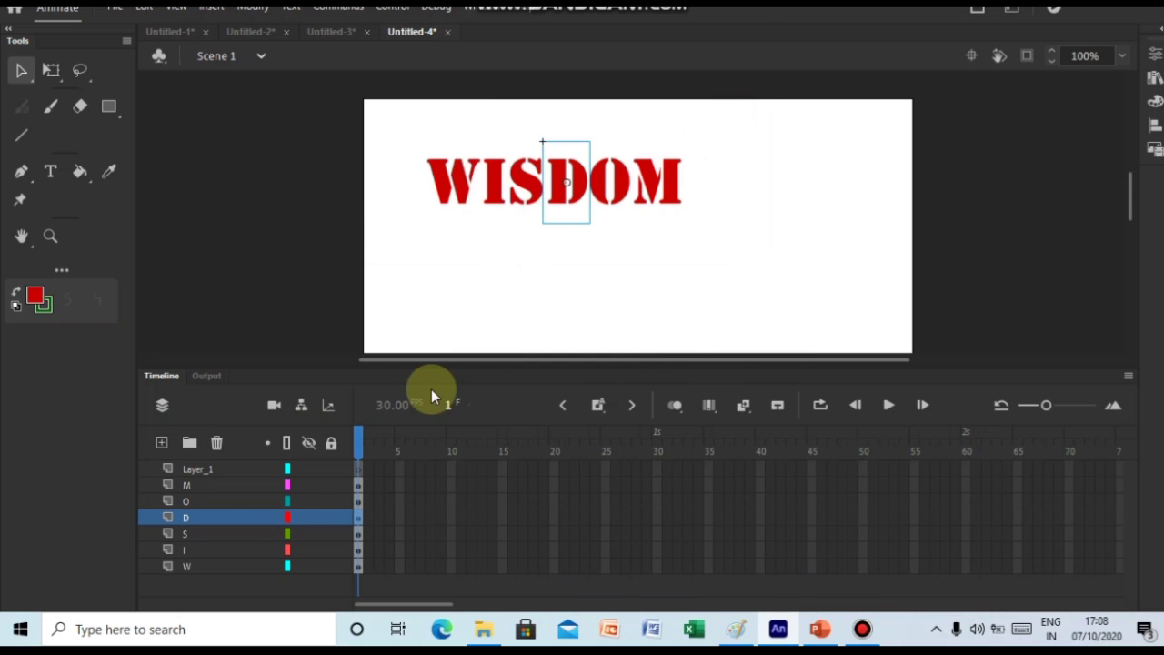
click(221, 499)
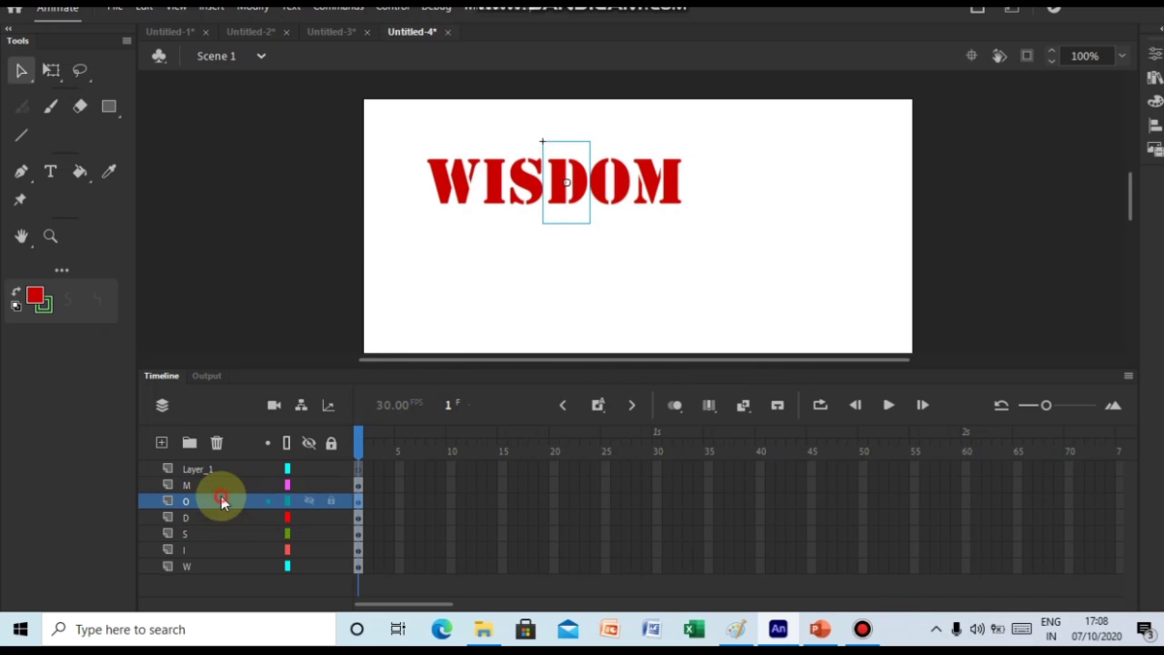
right_click(616, 211)
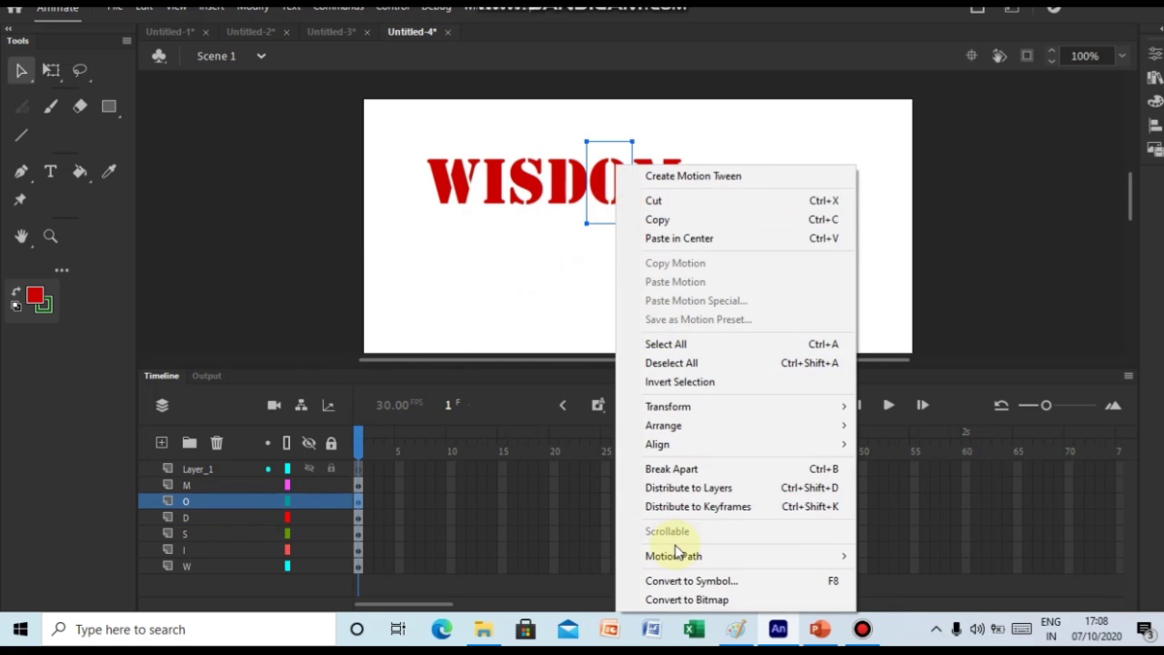
click(708, 580)
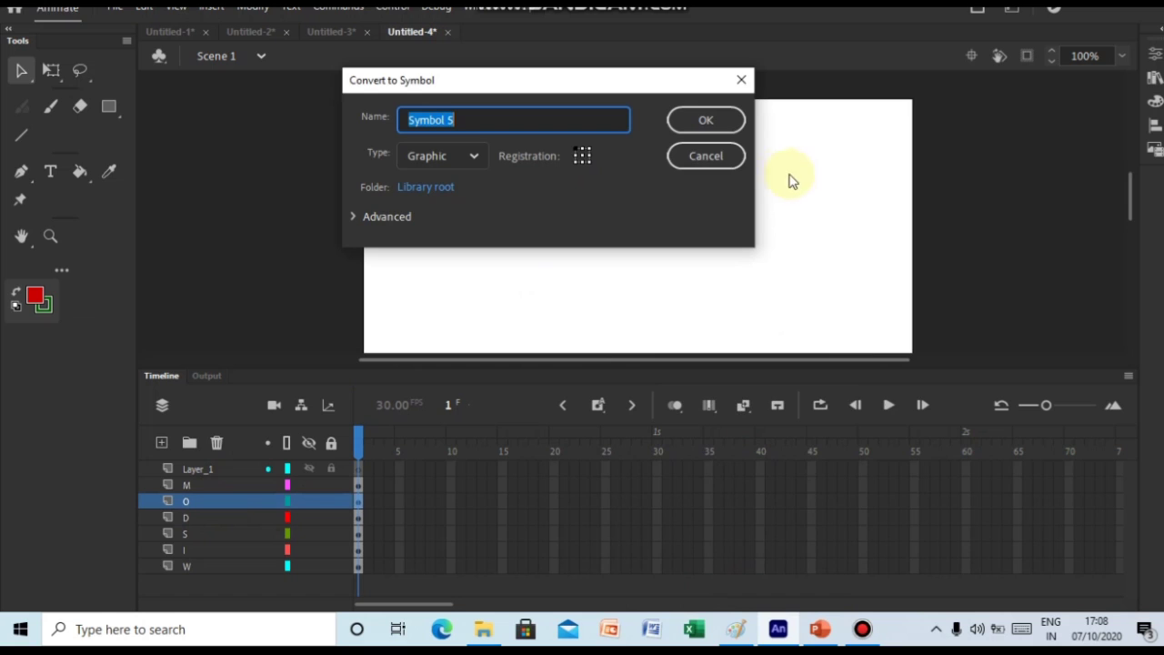
click(706, 119)
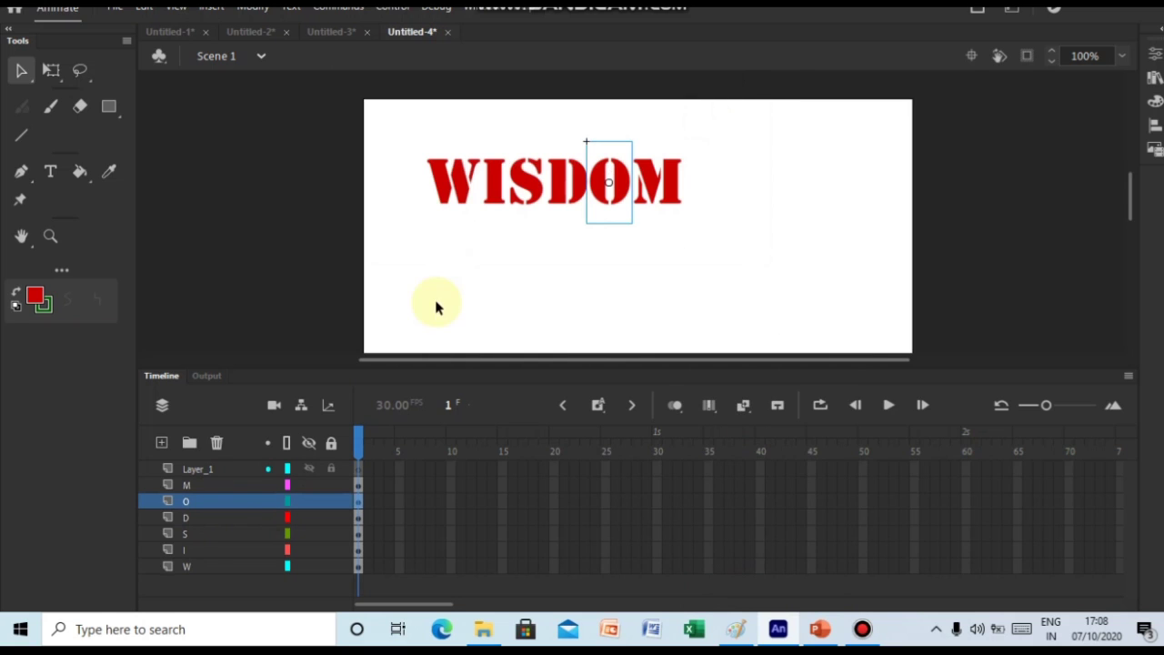
Convert the letter M on layer M to a Graphic symbol with default settings and deselect it.
click(193, 485)
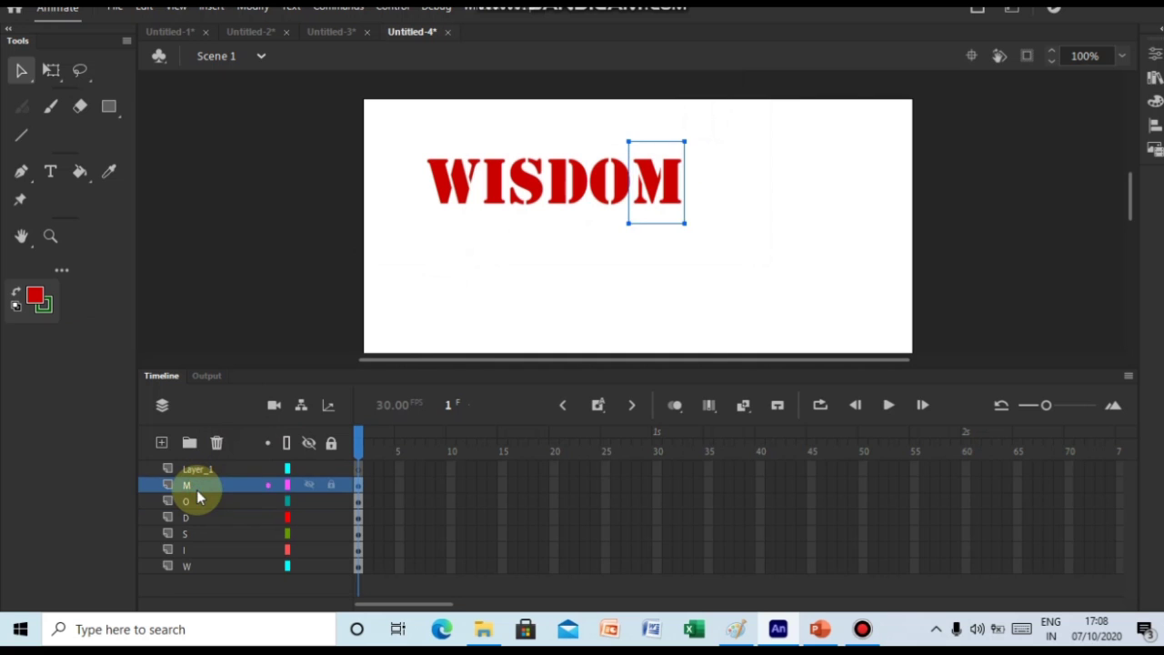
right_click(209, 487)
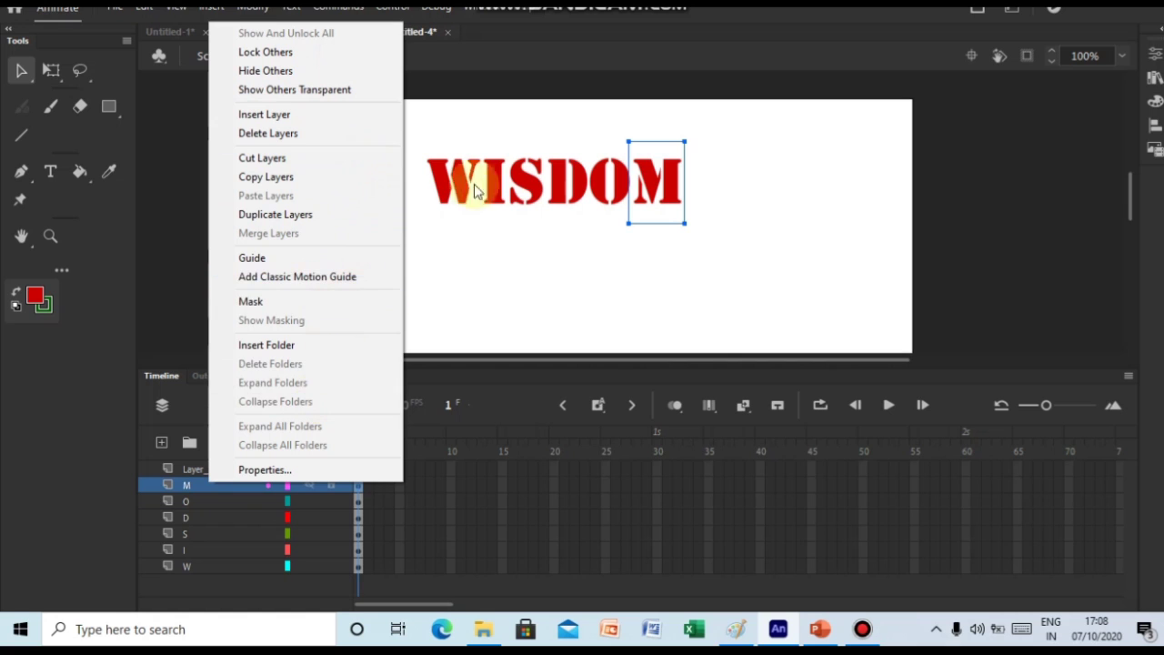
right_click(659, 199)
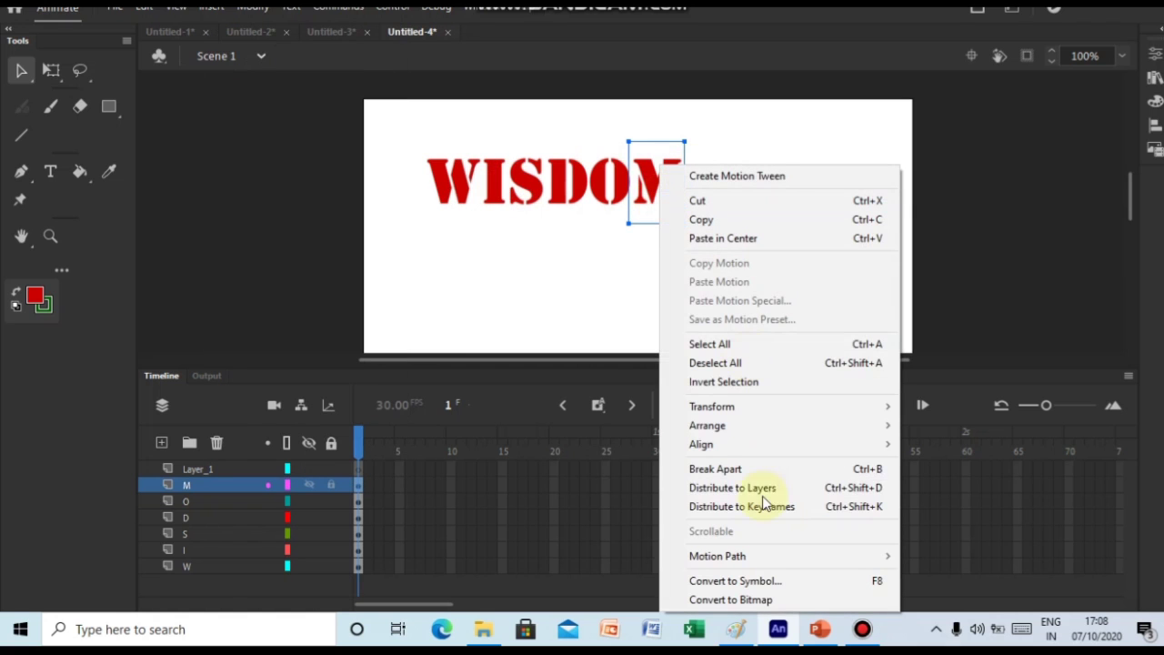
click(757, 579)
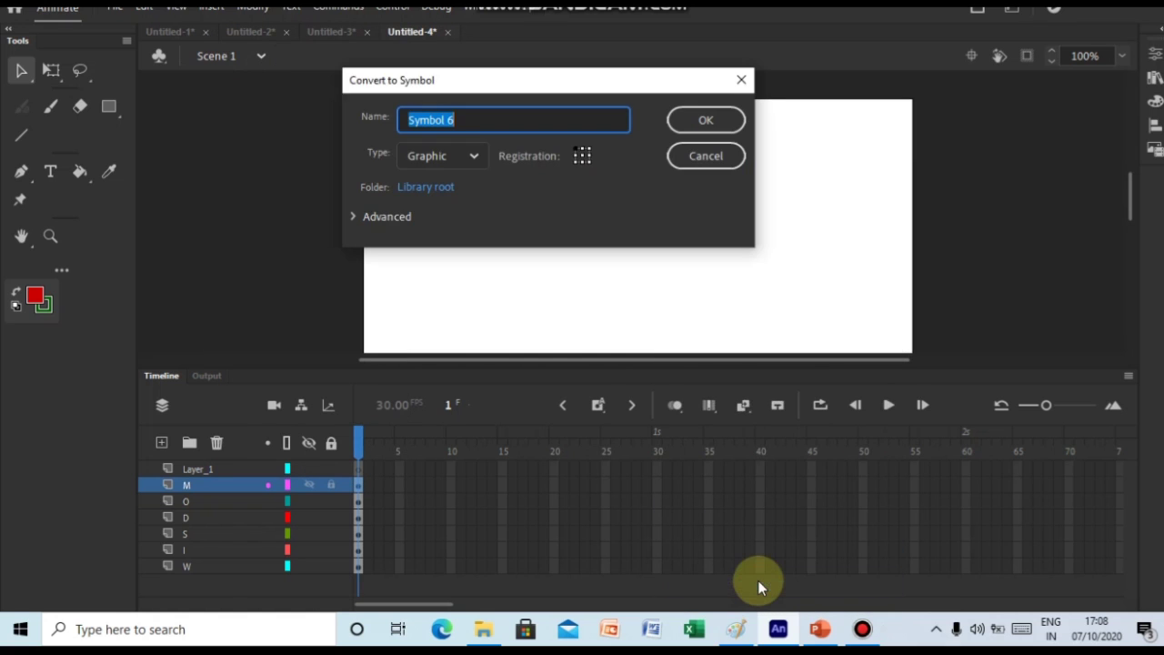
click(701, 120)
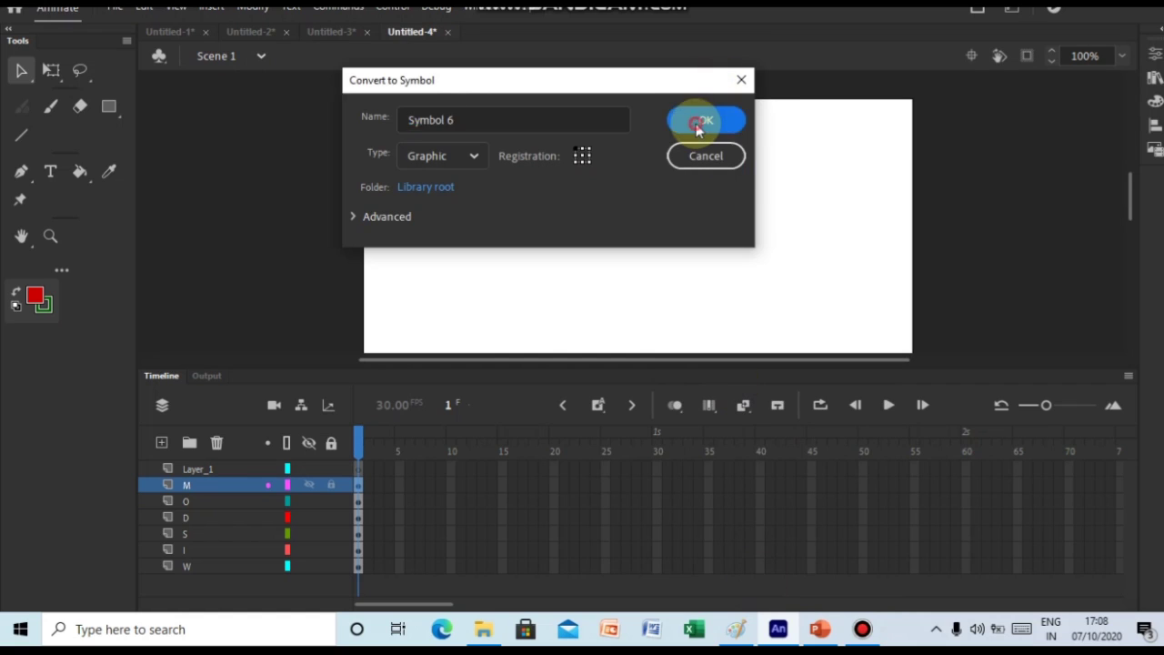
click(1005, 182)
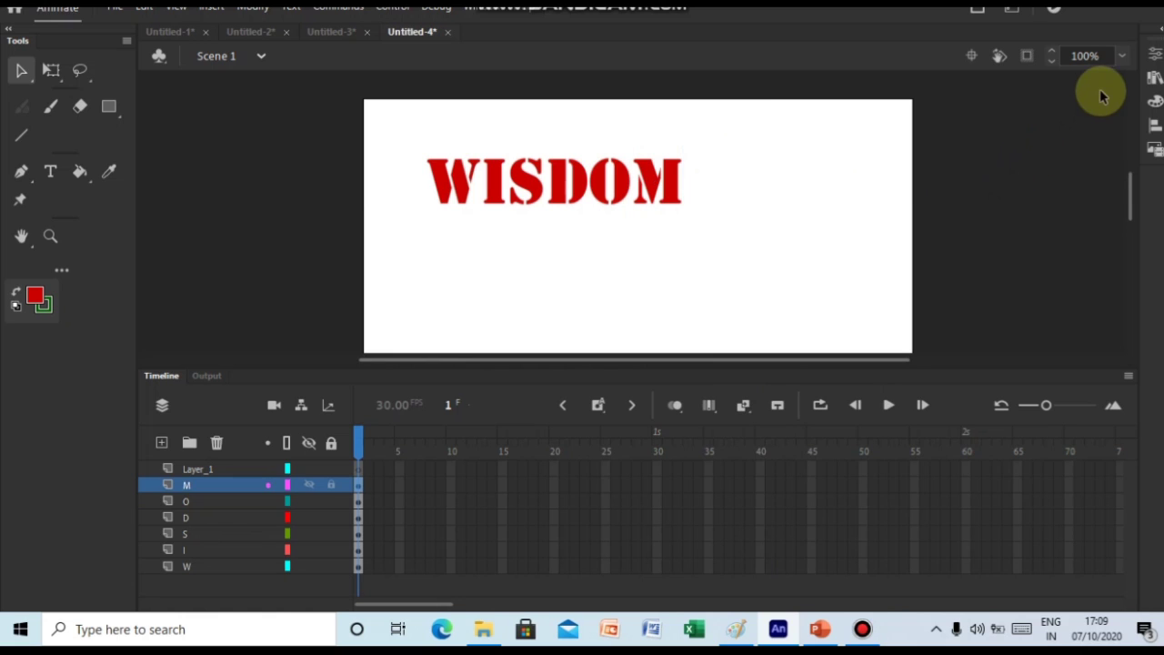
Preview Symbol 1 through Symbol 6 one by one in the Untitled-4 library, and close the library.
click(1150, 80)
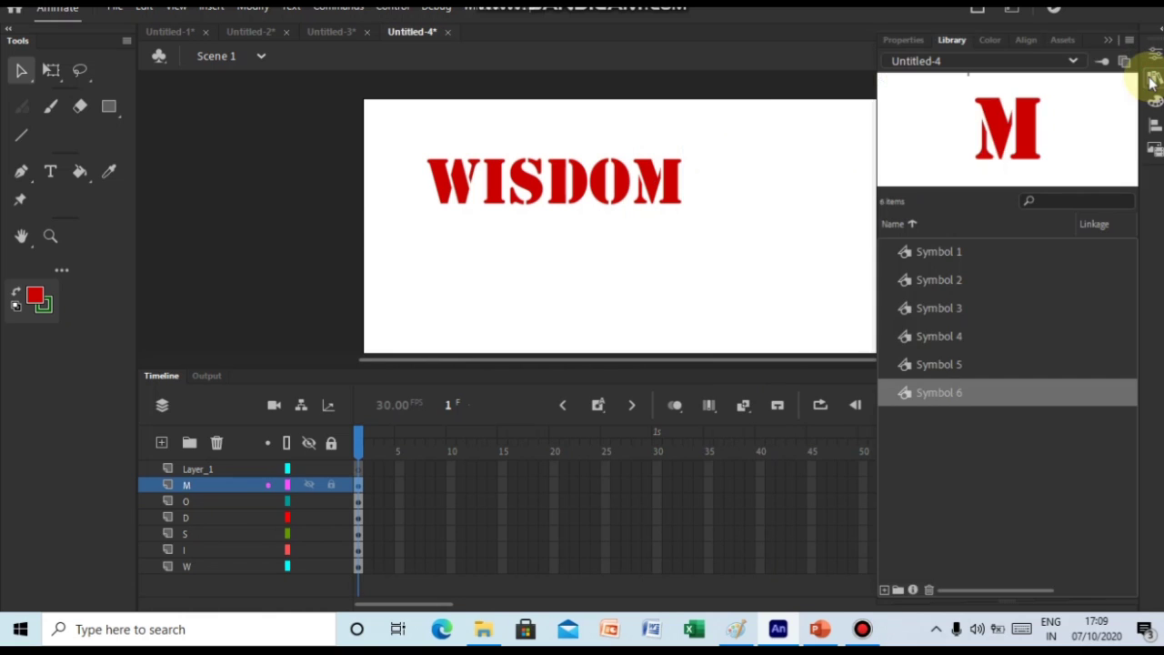
click(941, 252)
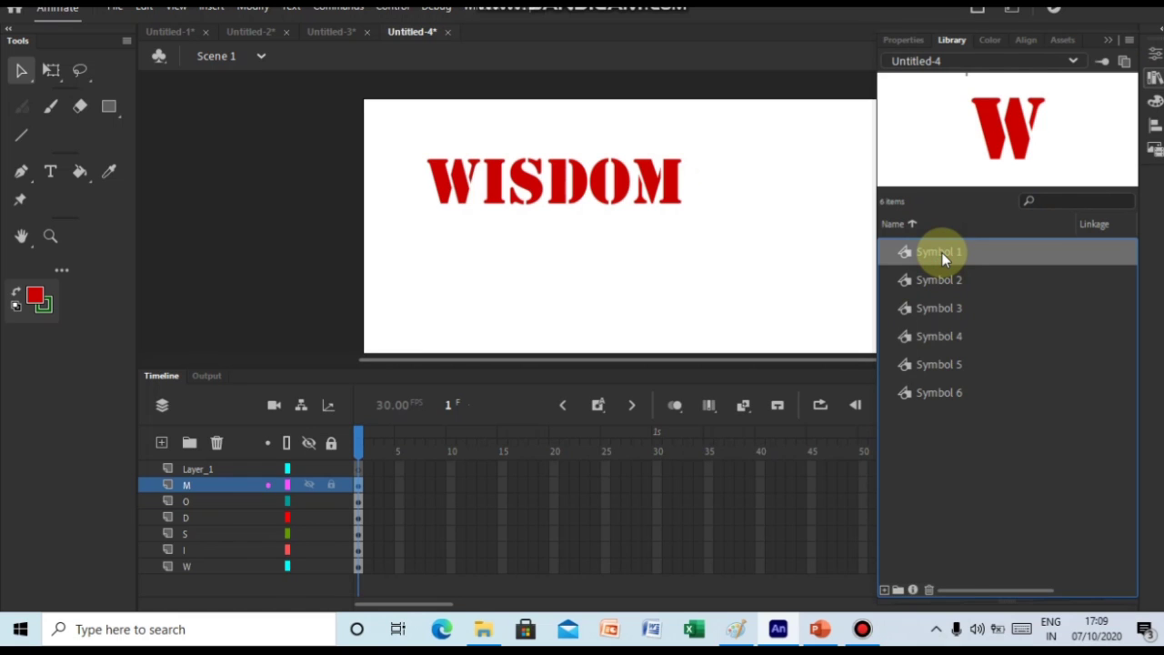
click(940, 275)
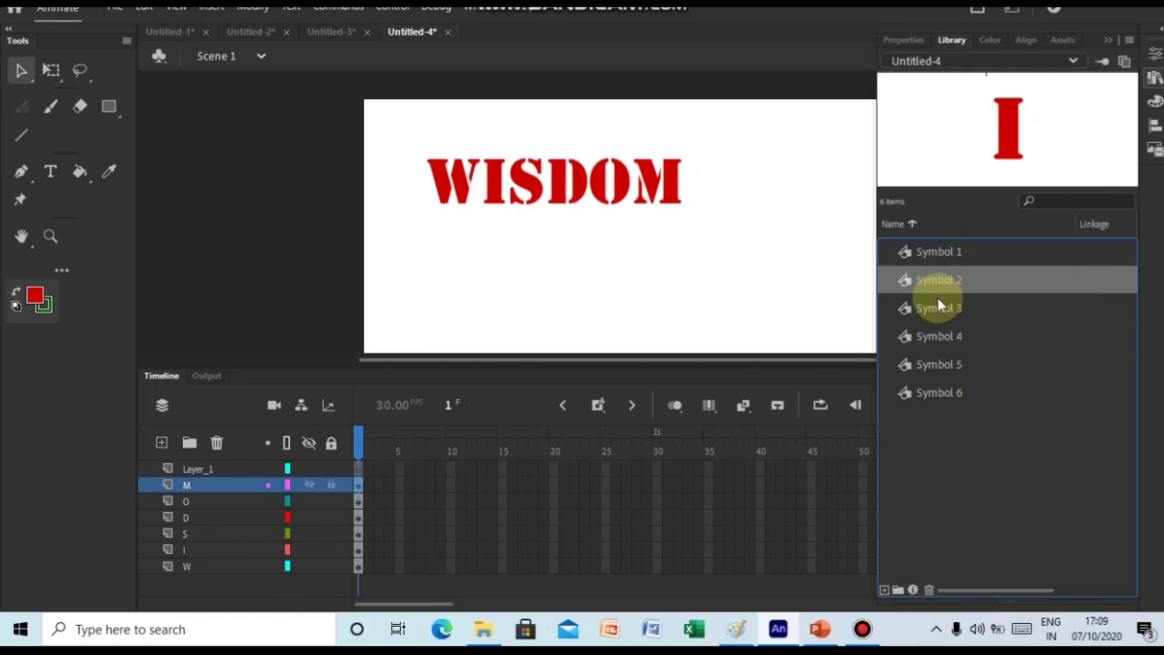
click(938, 310)
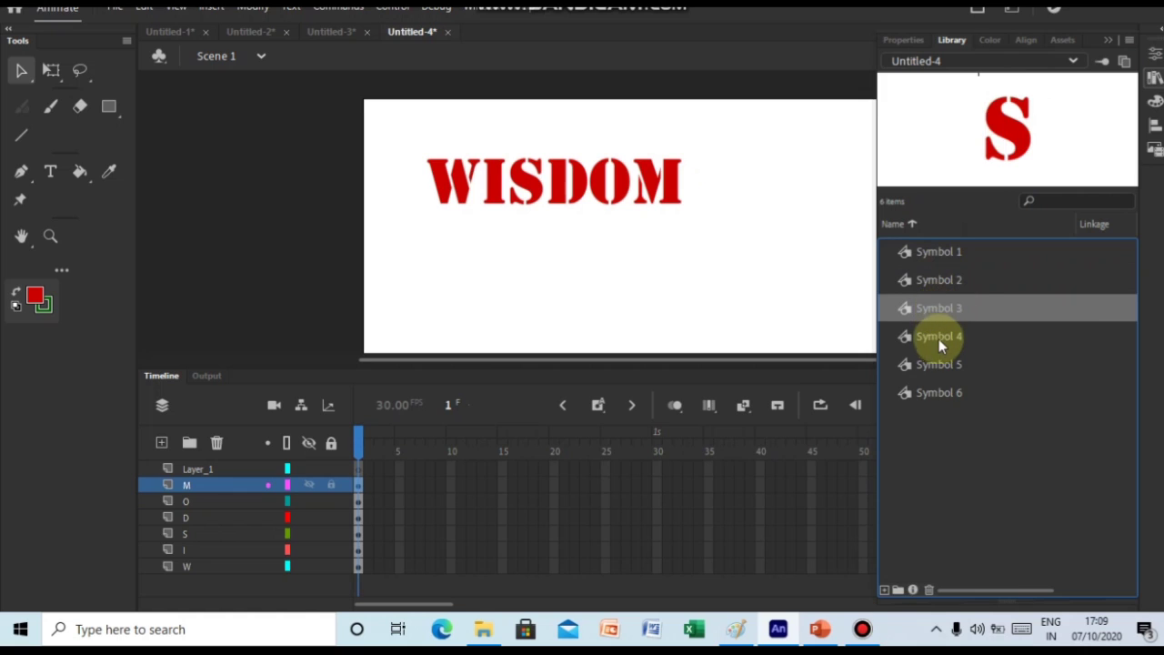
click(938, 343)
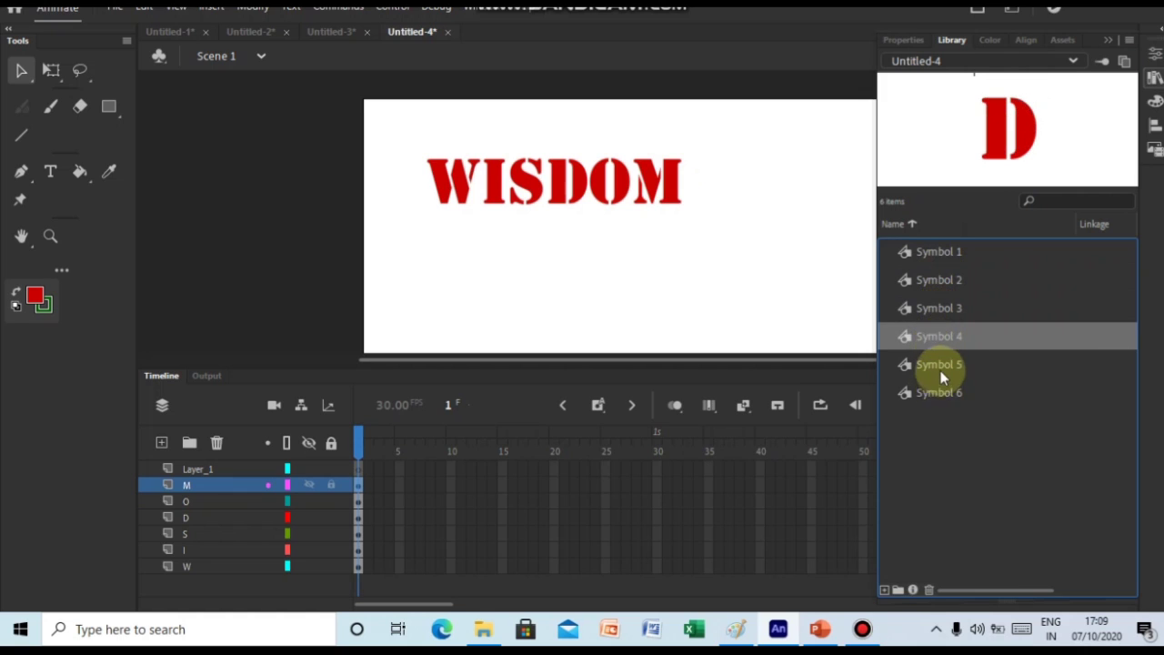
click(940, 368)
click(942, 397)
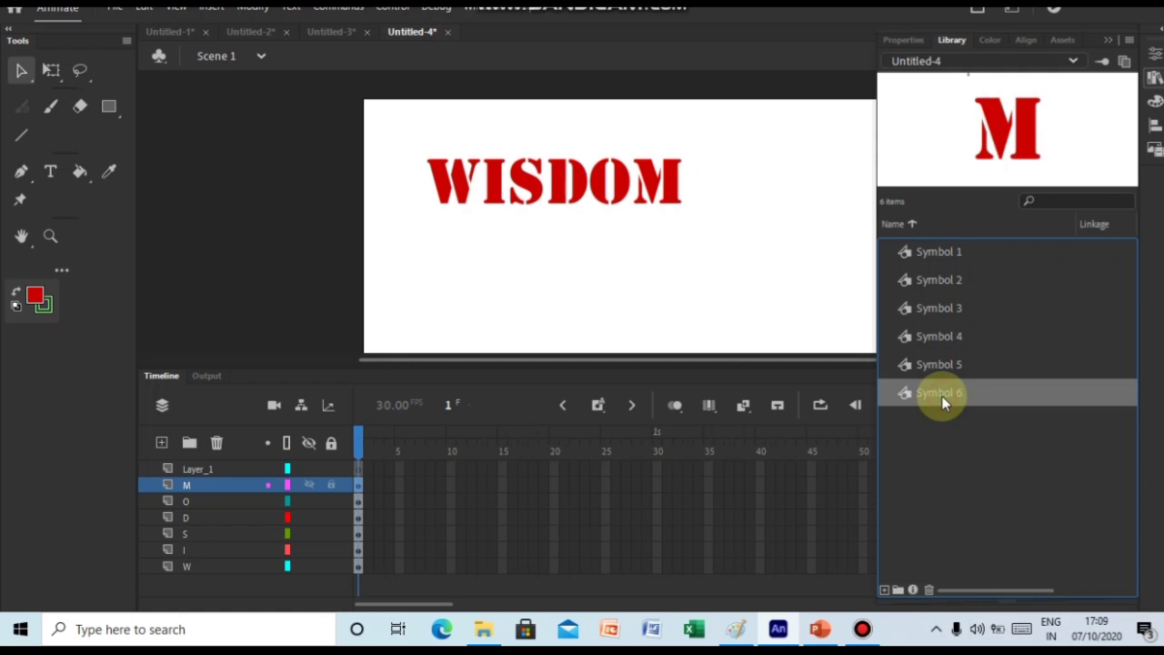
key(ctrl+l)
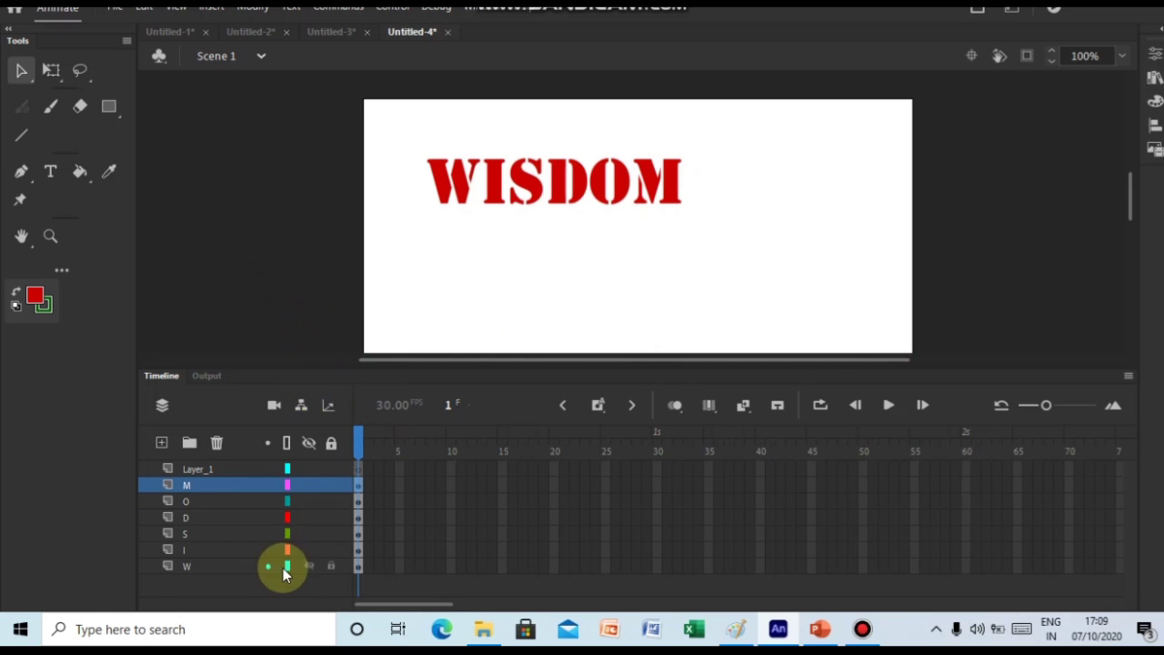
Insert a keyframe at frame 10 on layer W and at frame 20 on layer I.
click(208, 568)
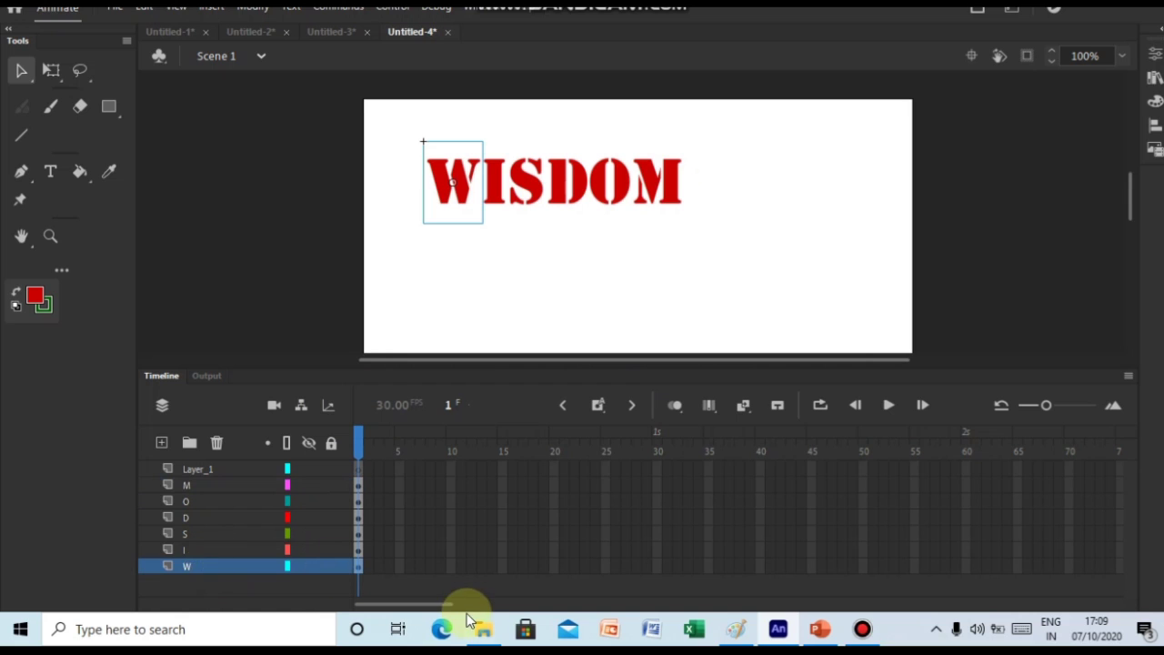
right_click(451, 566)
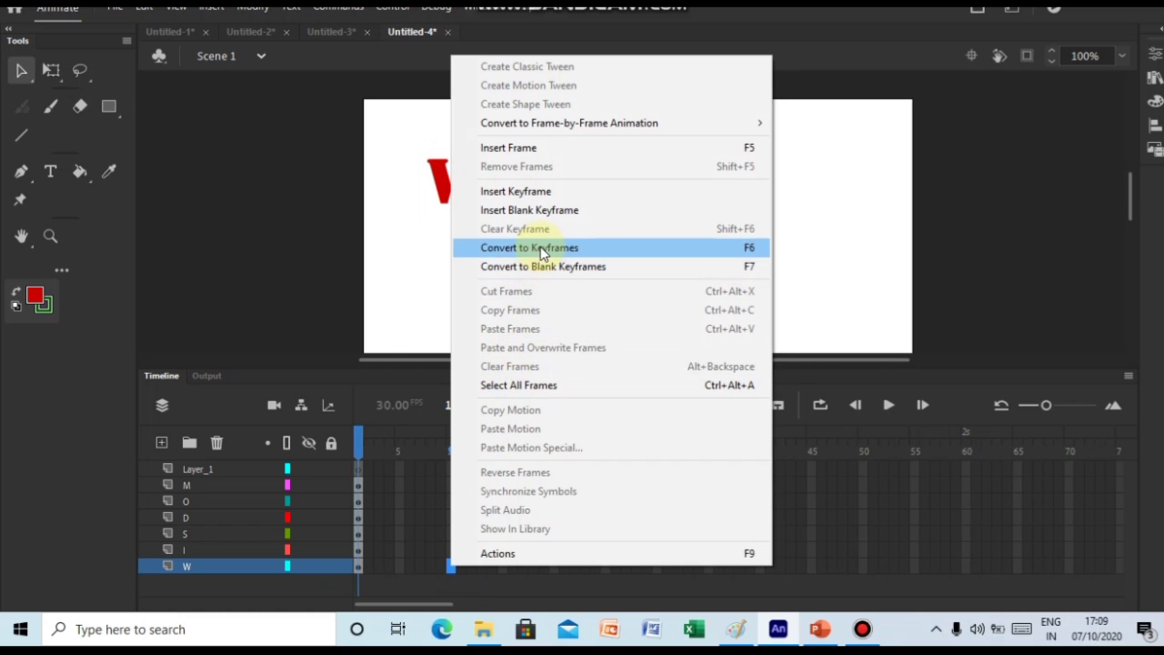
click(549, 192)
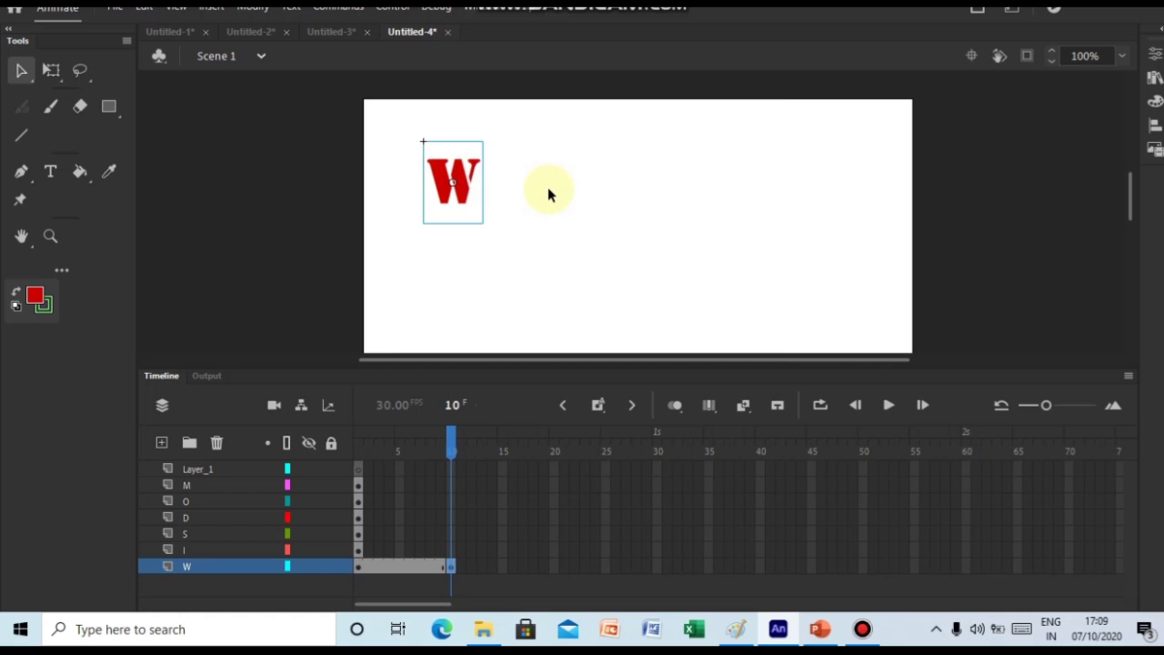
click(208, 550)
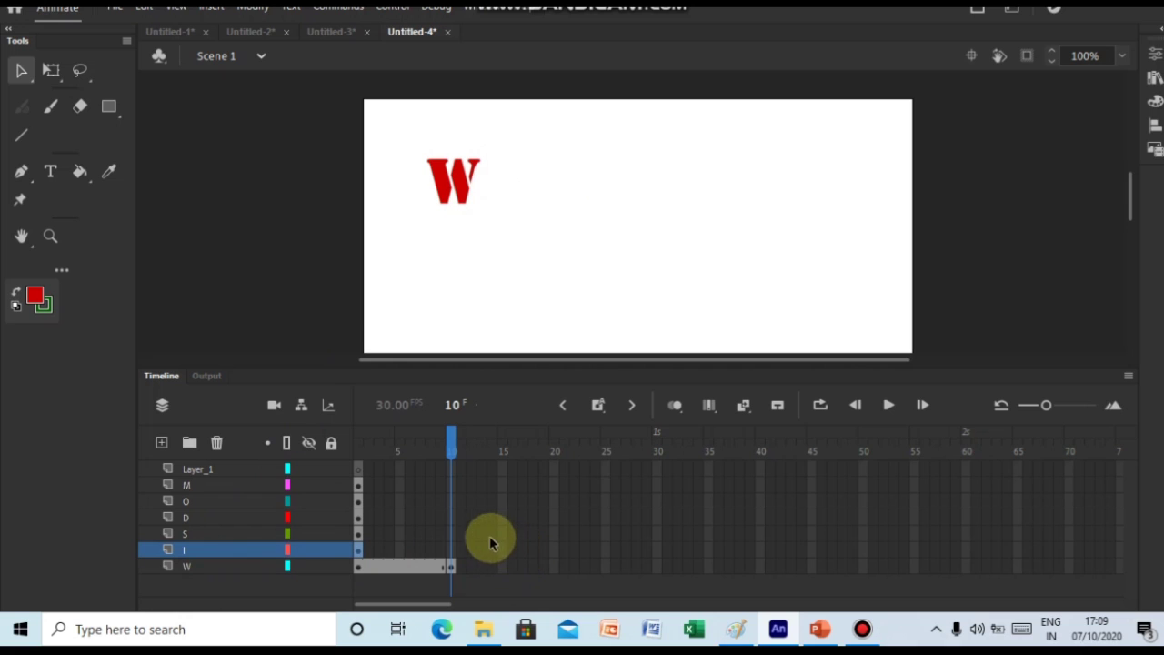
click(554, 549)
right_click(553, 549)
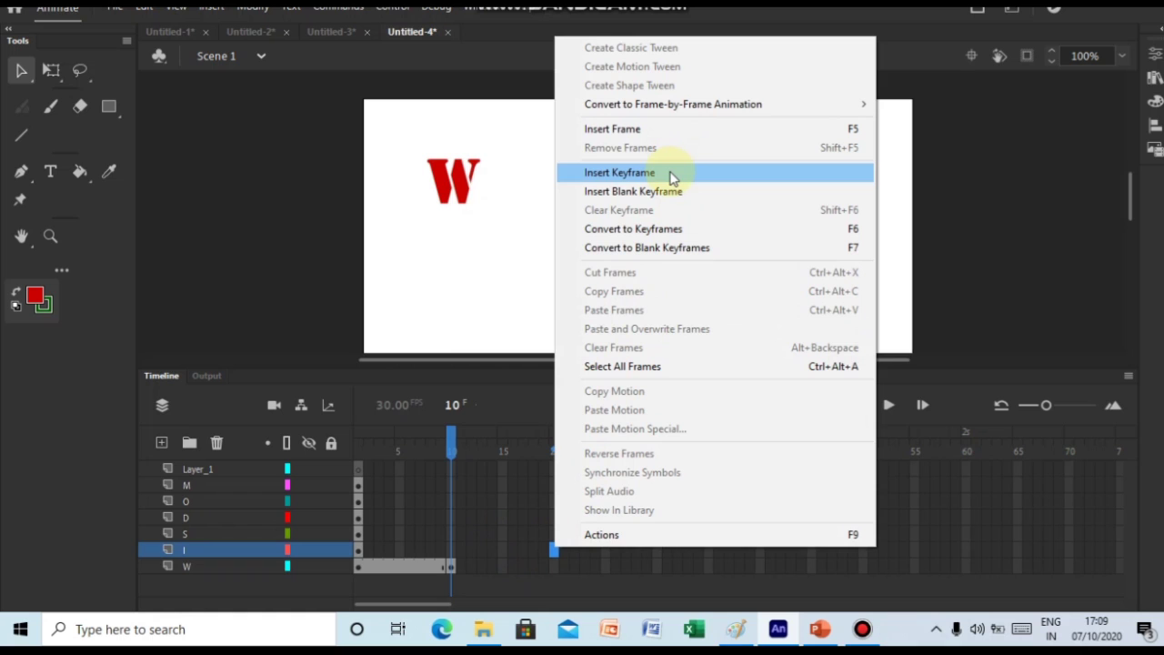
click(670, 175)
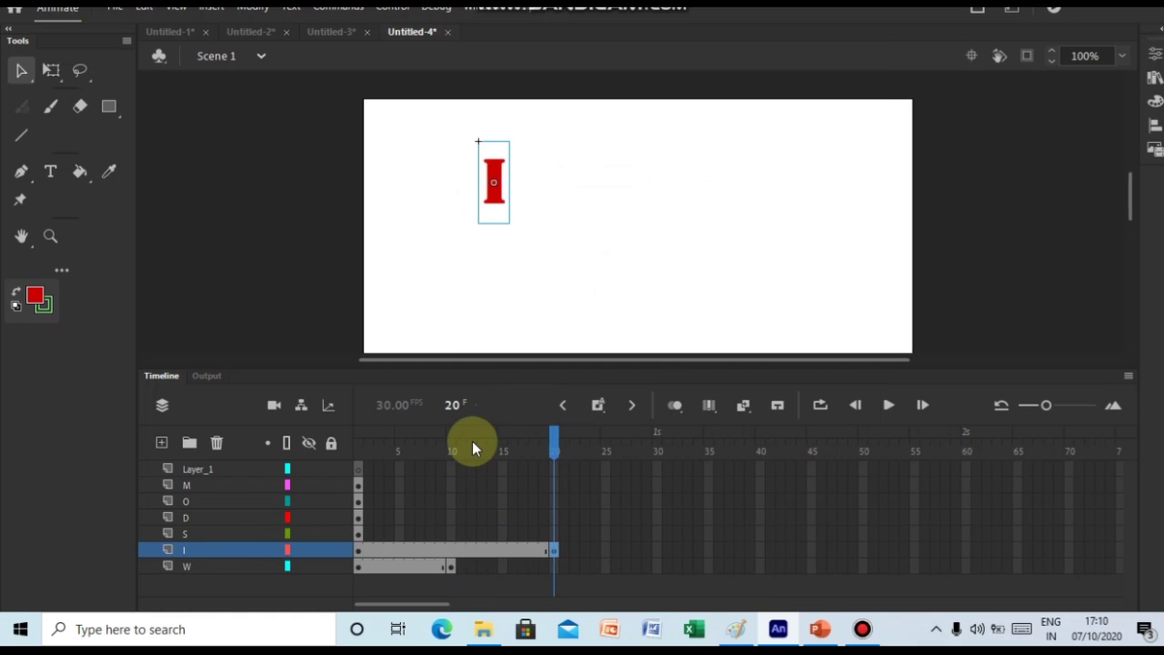
Insert a keyframe at frame 30 on layer S and at frame 40 on layer D.
click(208, 535)
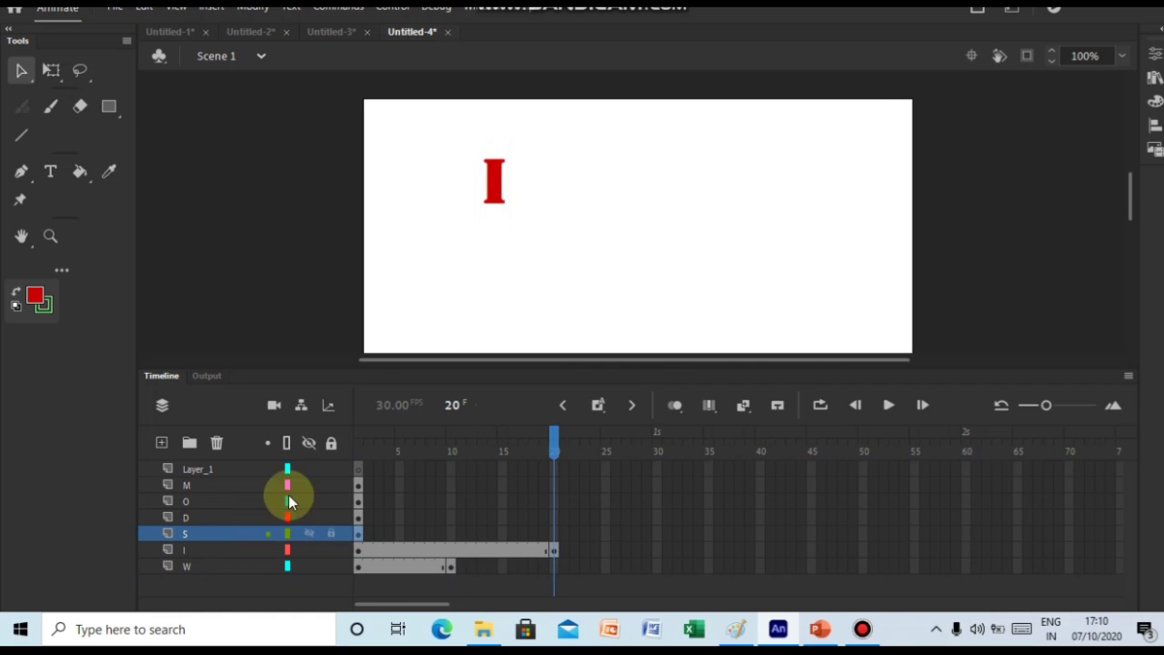
right_click(659, 540)
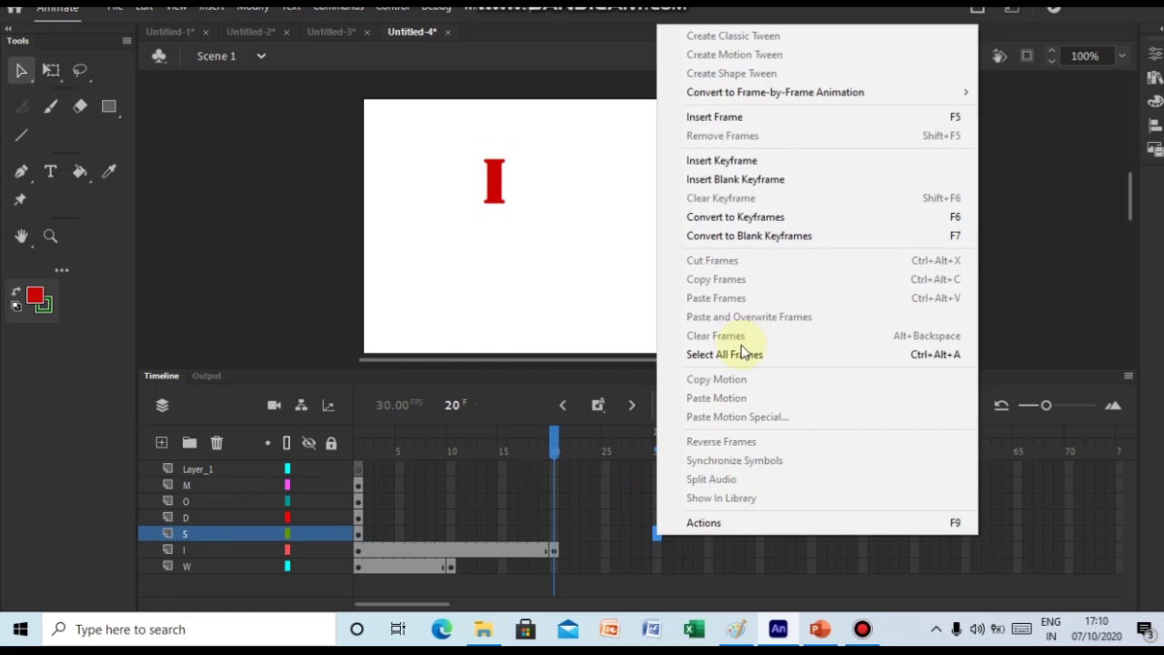
click(760, 161)
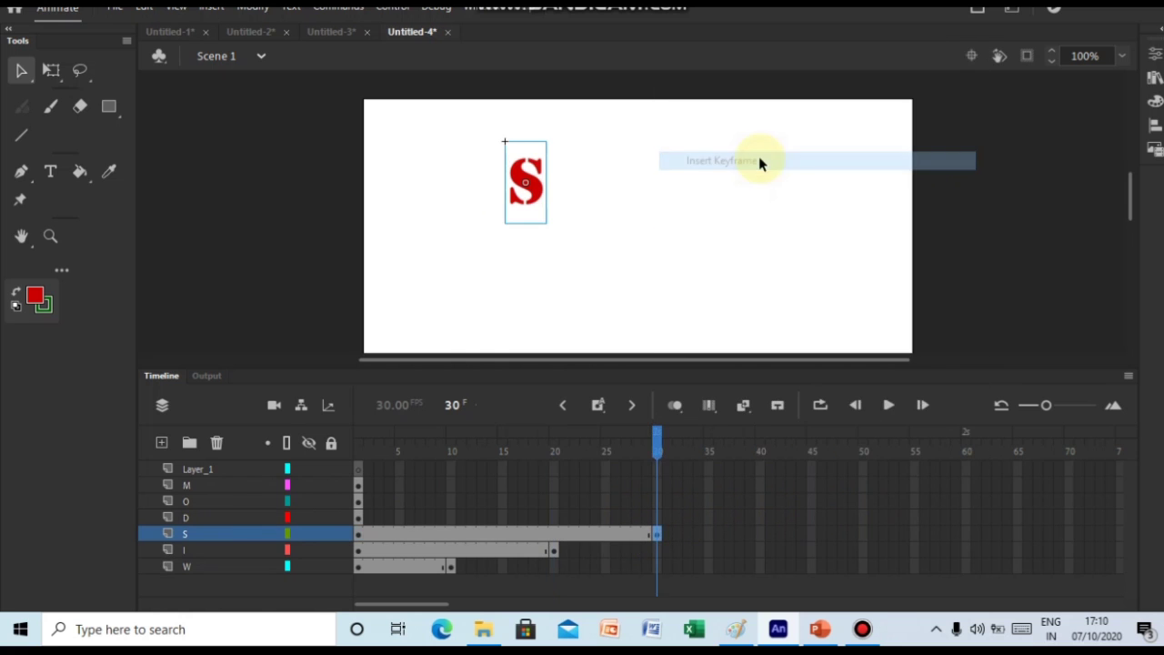
click(240, 517)
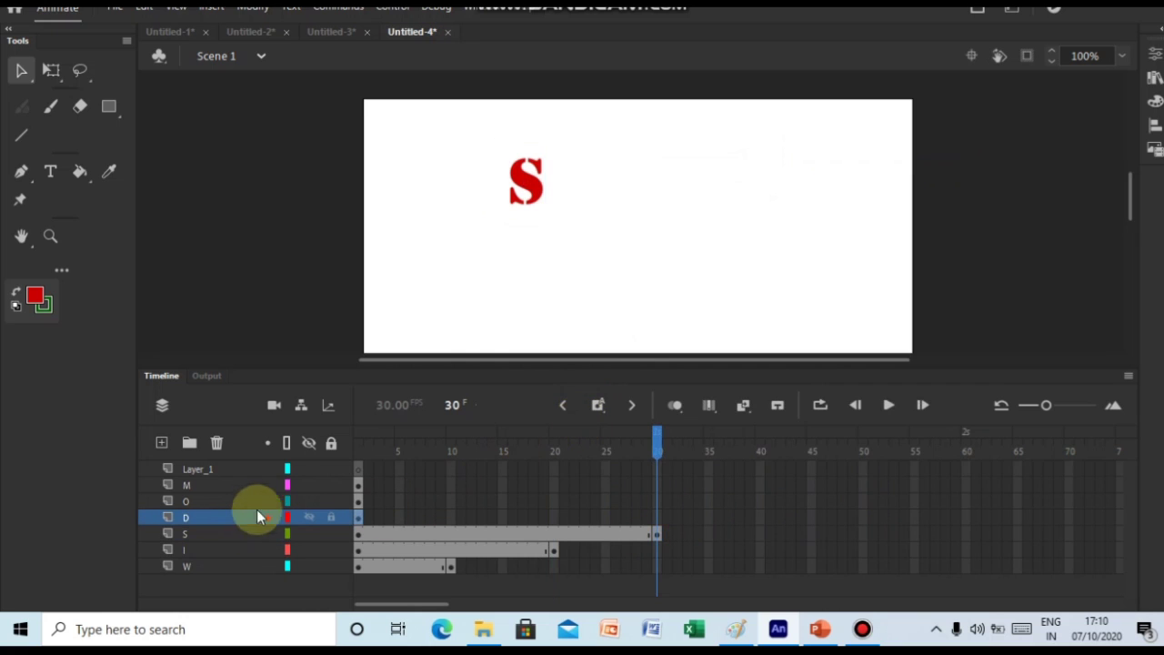
click(761, 517)
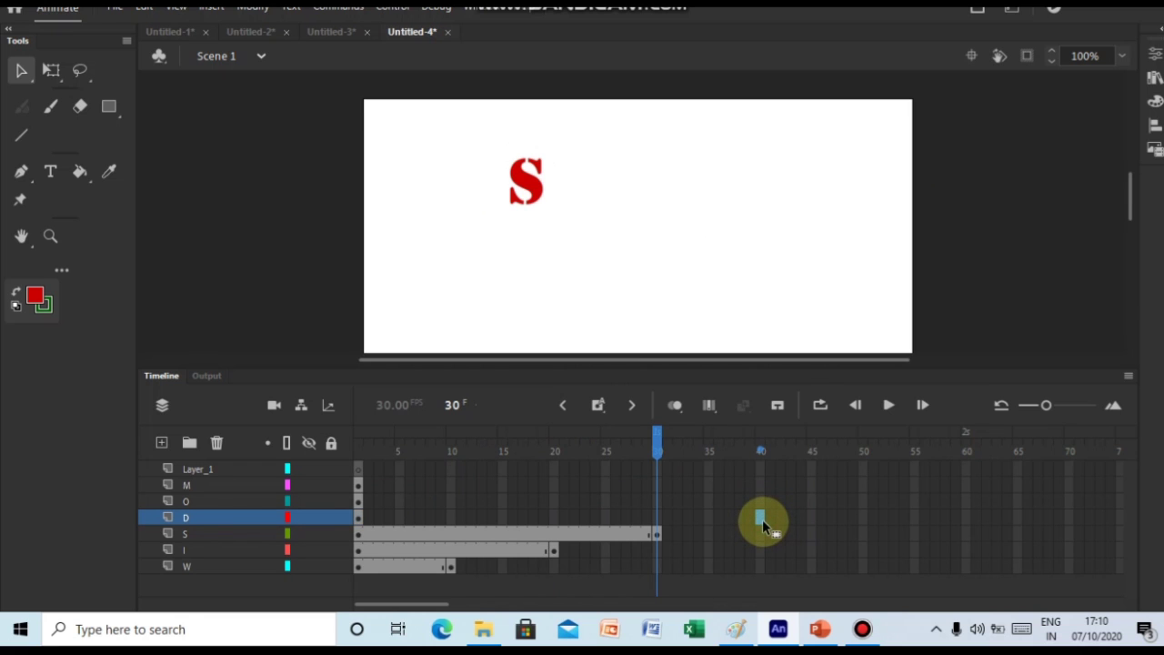
right_click(759, 517)
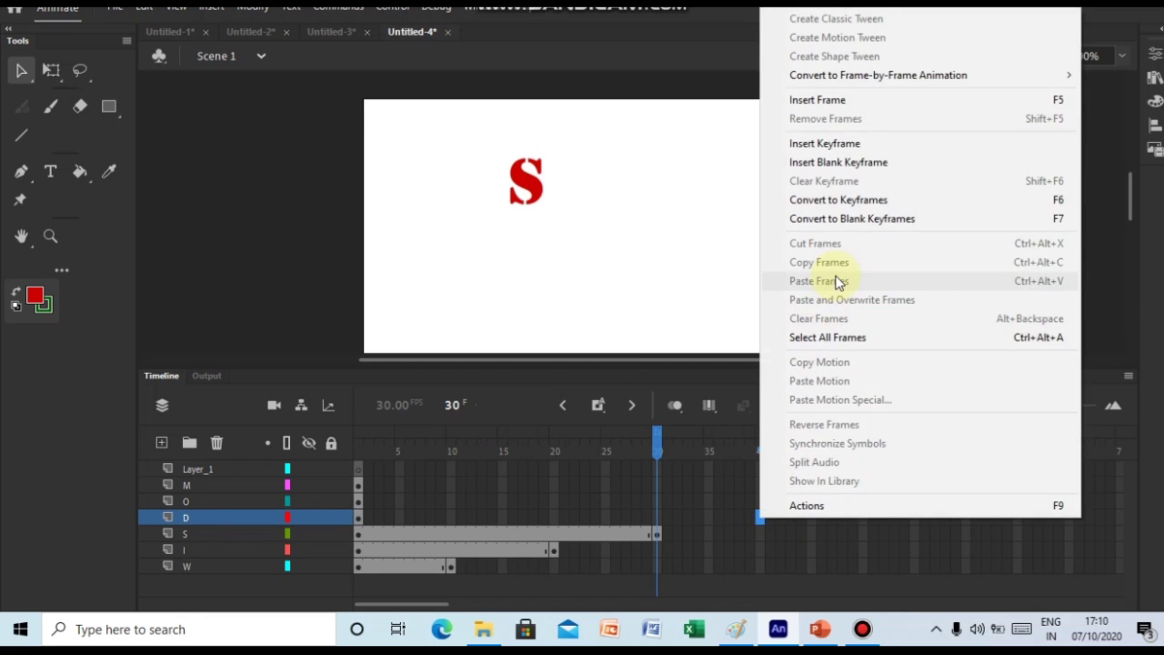
click(872, 143)
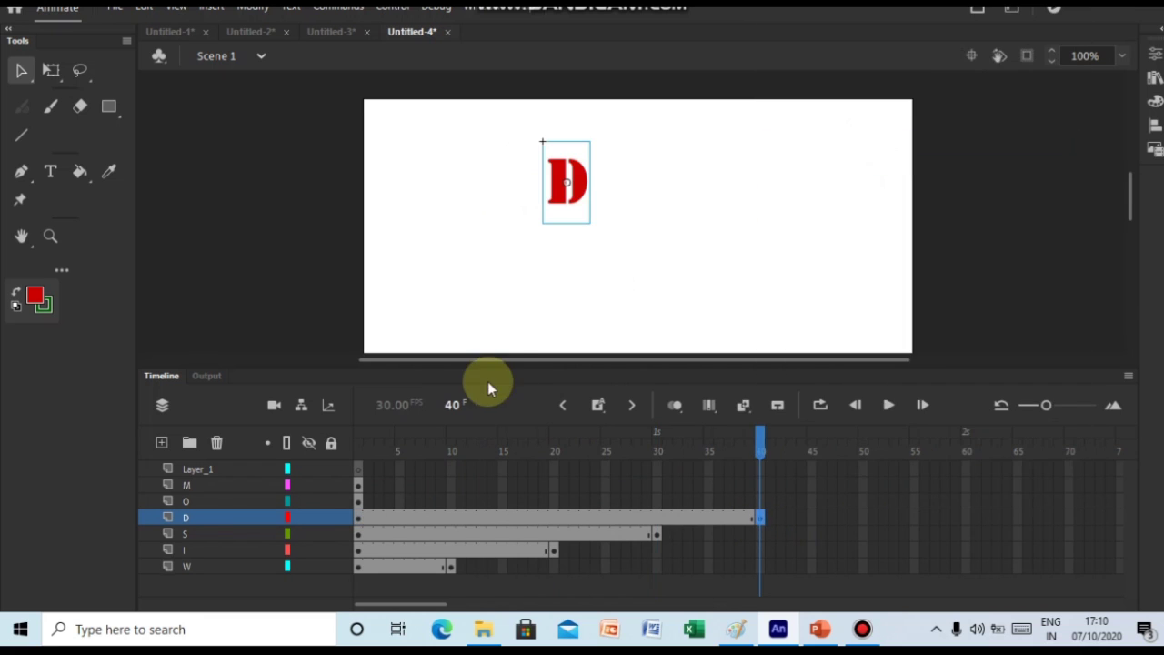
Insert a keyframe at frame 50 on layer O and at frame 60 on layer M, and select Layer_1.
click(203, 501)
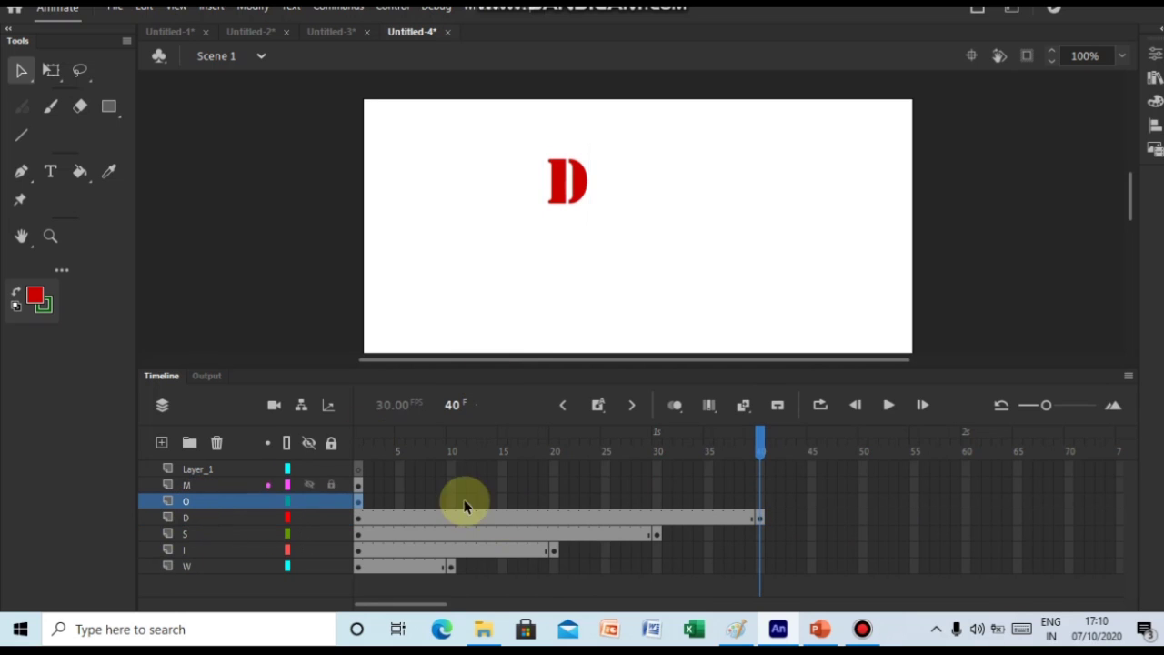
click(864, 501)
right_click(865, 501)
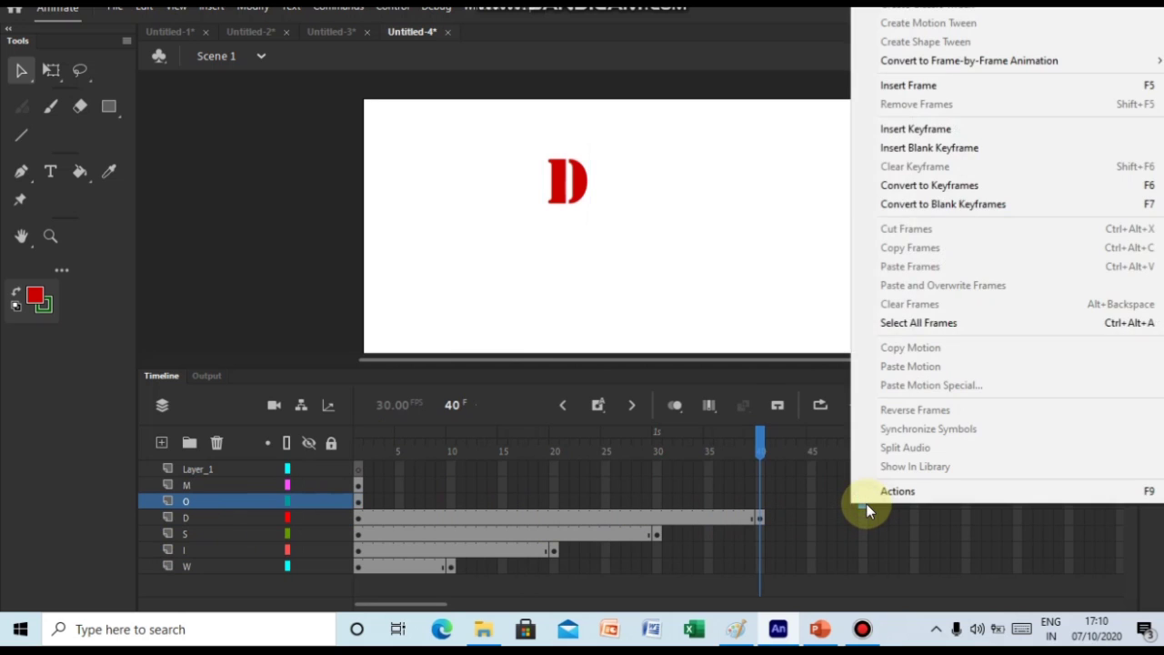
click(931, 128)
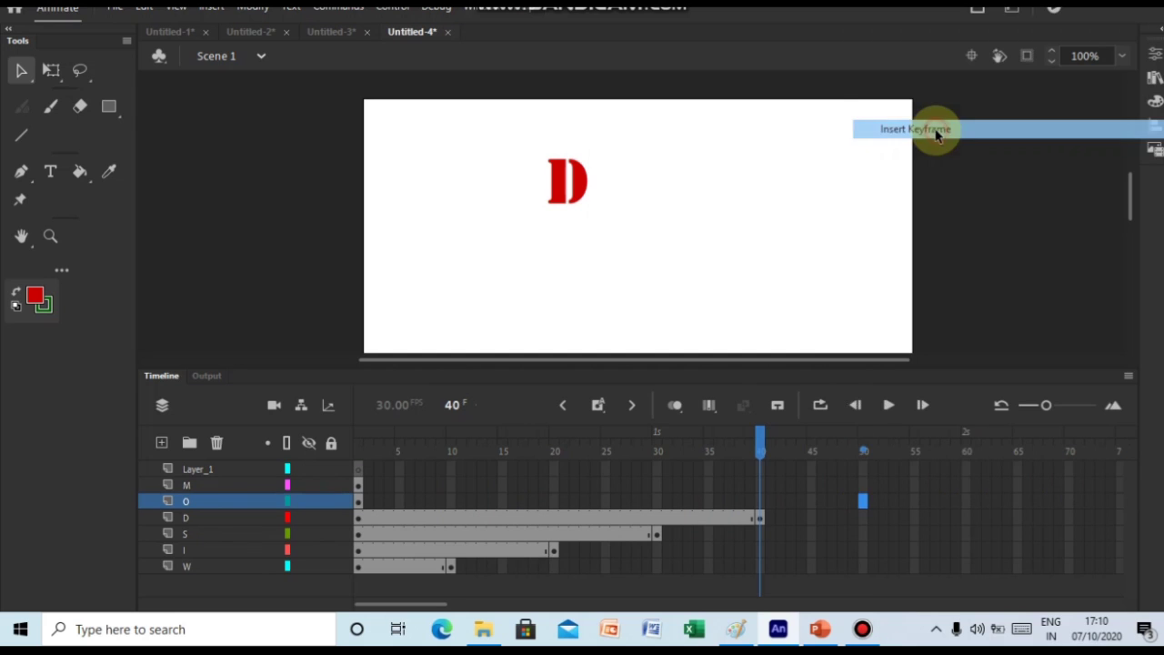
click(238, 488)
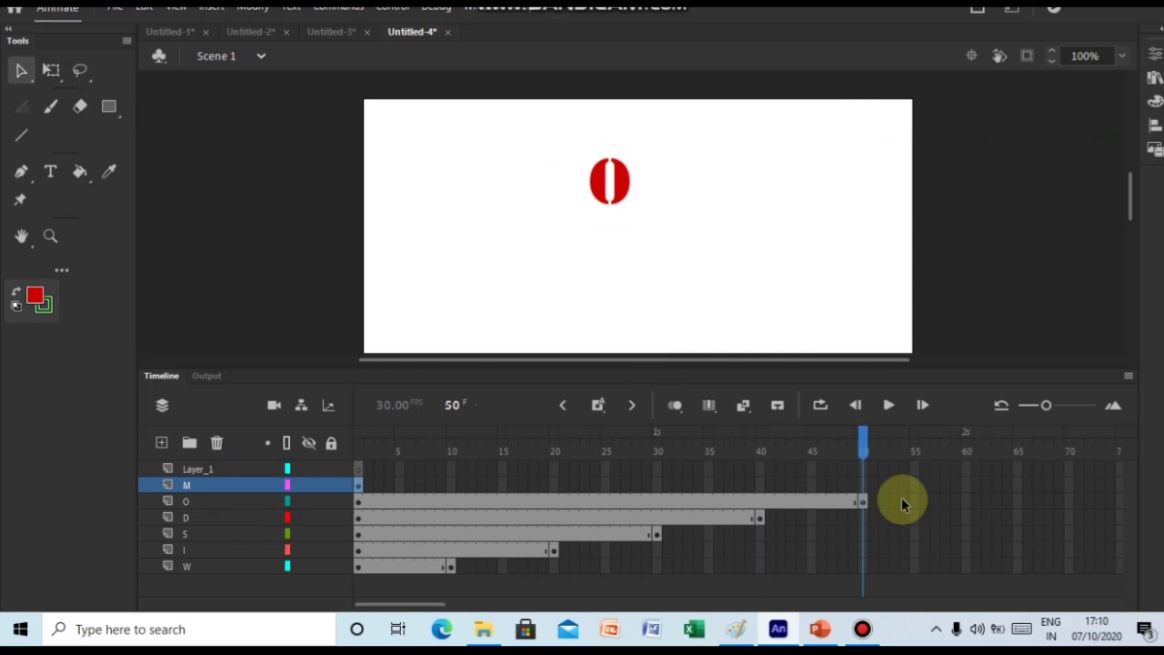
right_click(969, 491)
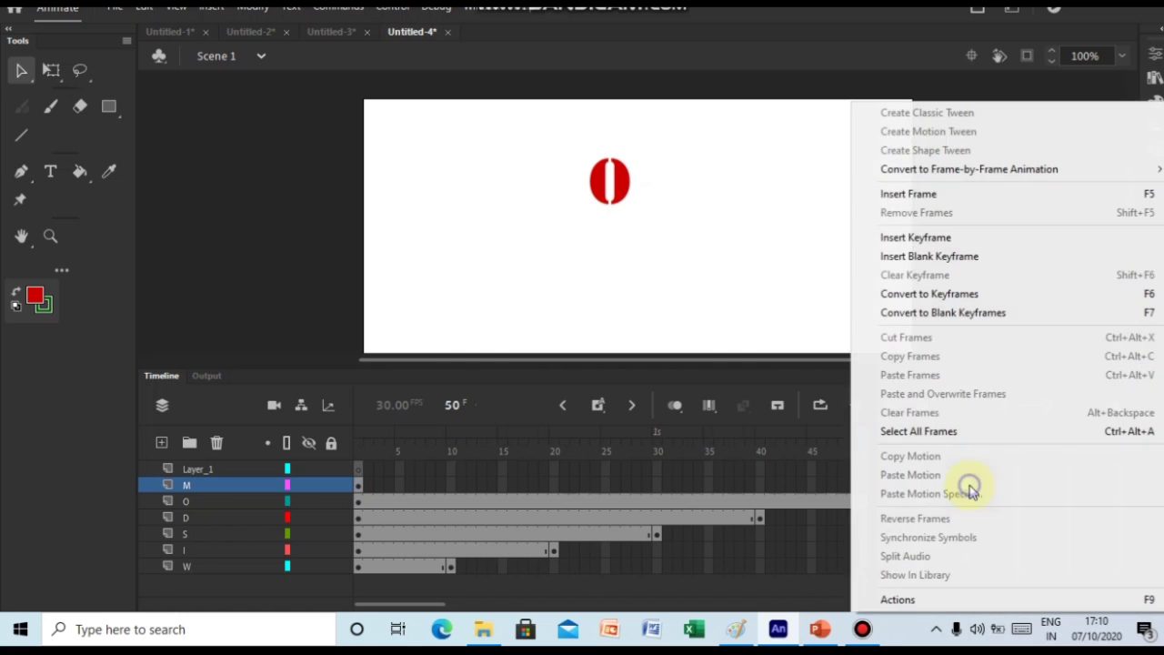
click(982, 240)
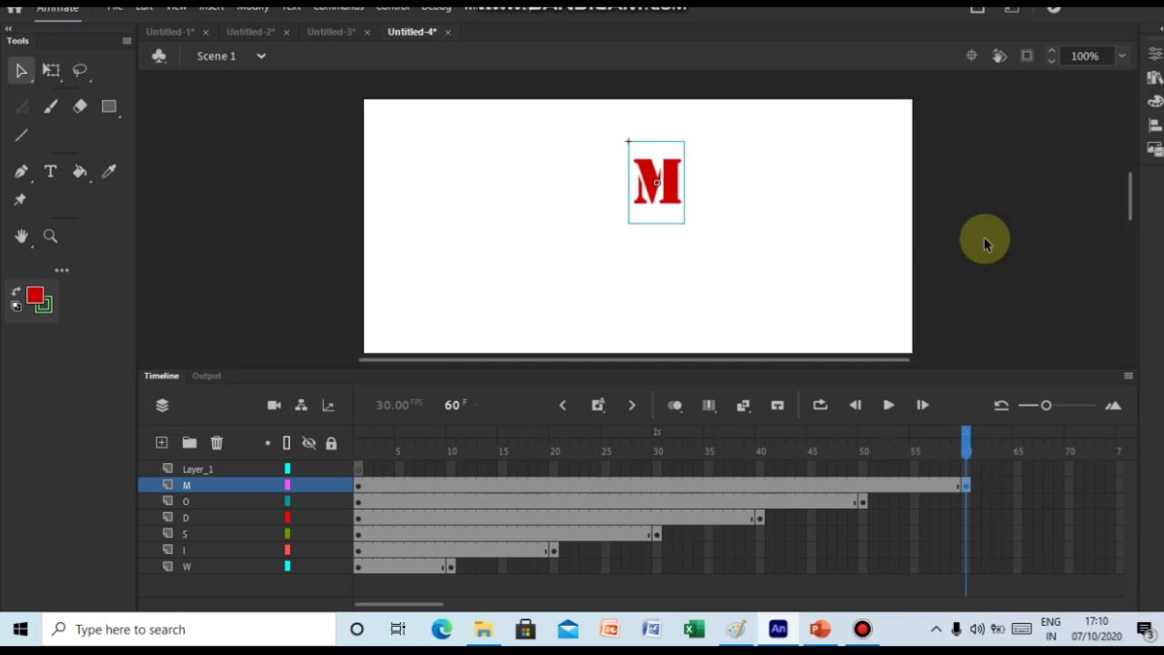
click(209, 469)
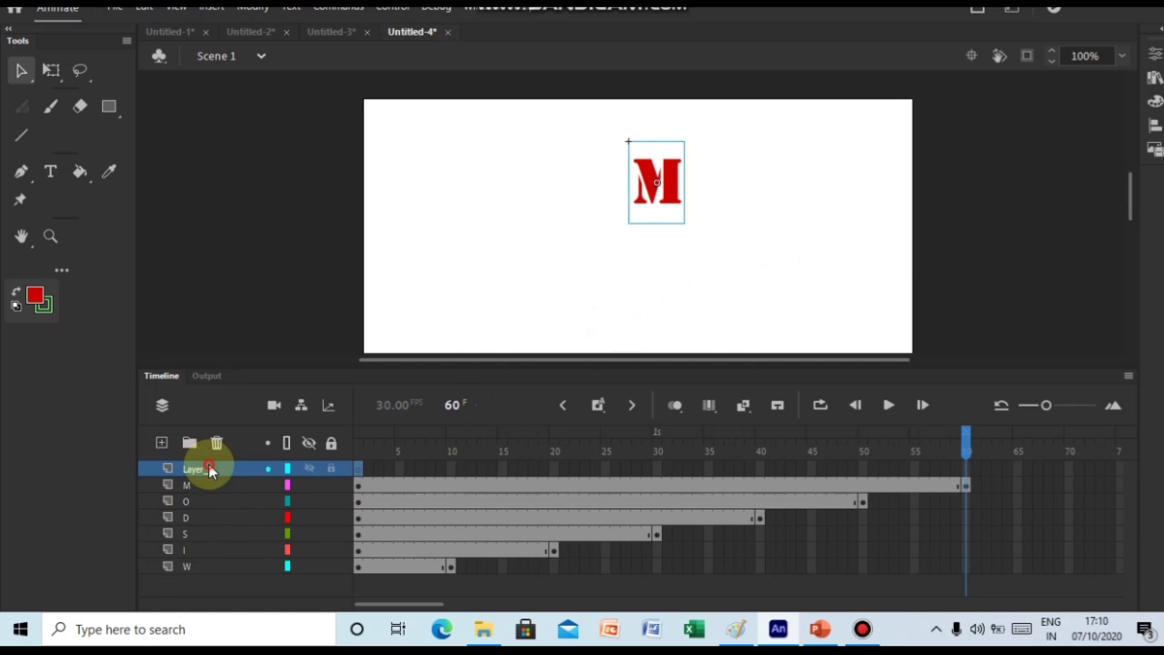
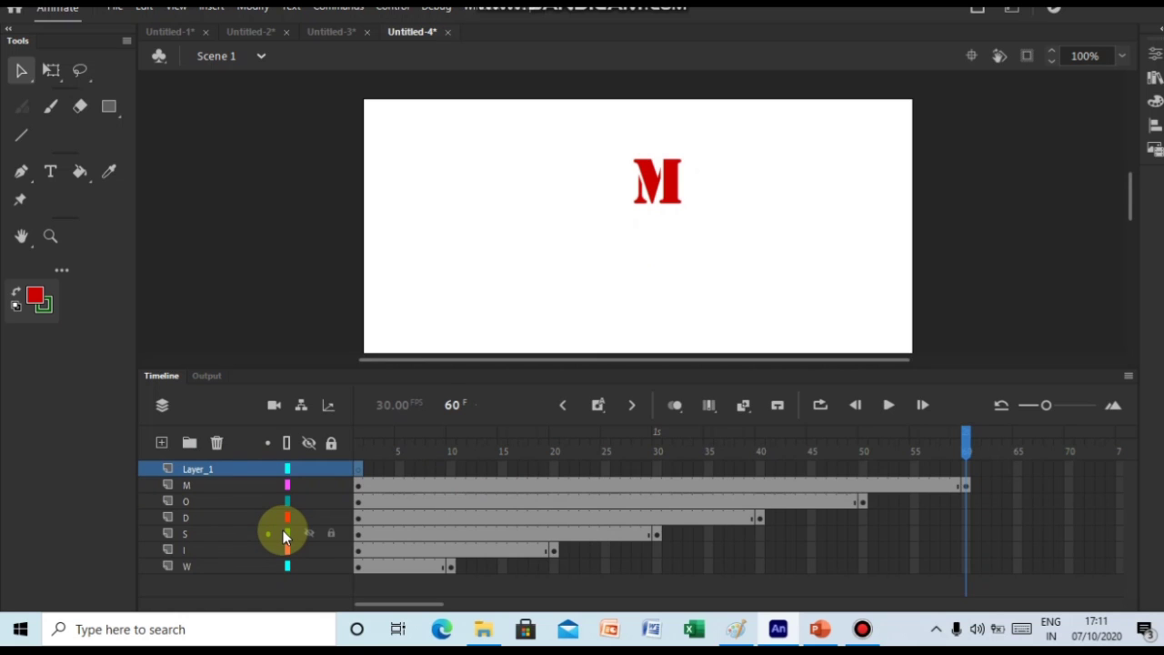
Create classic tweens between the keyframes on layers W and I.
click(236, 567)
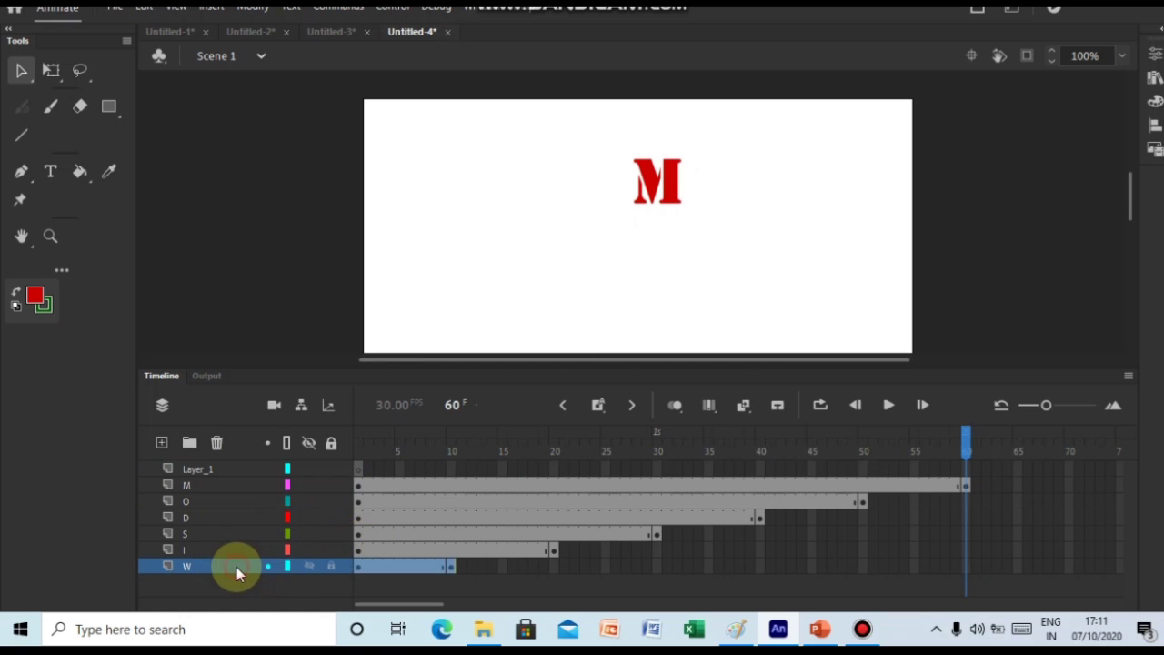
click(400, 567)
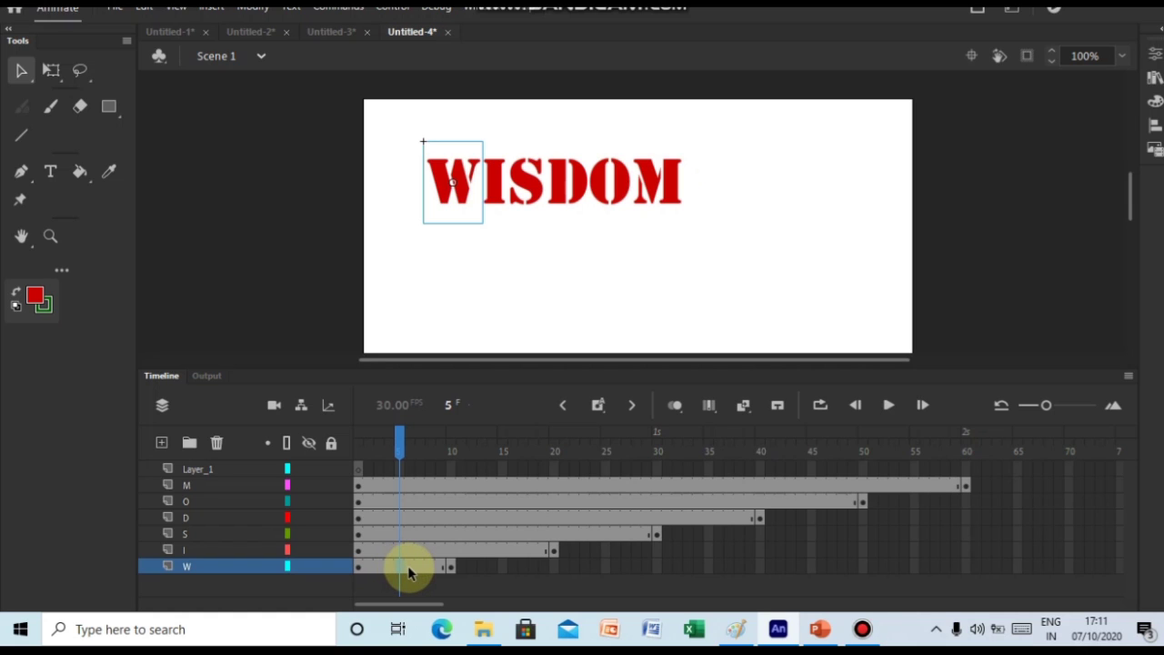
right_click(409, 570)
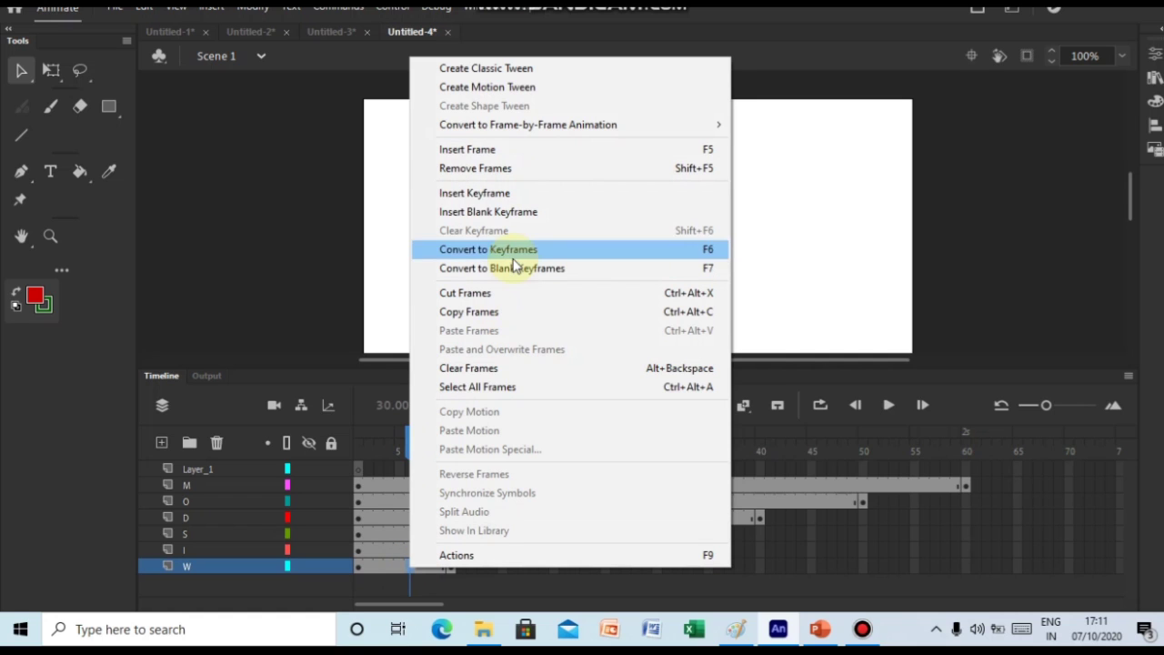
click(524, 69)
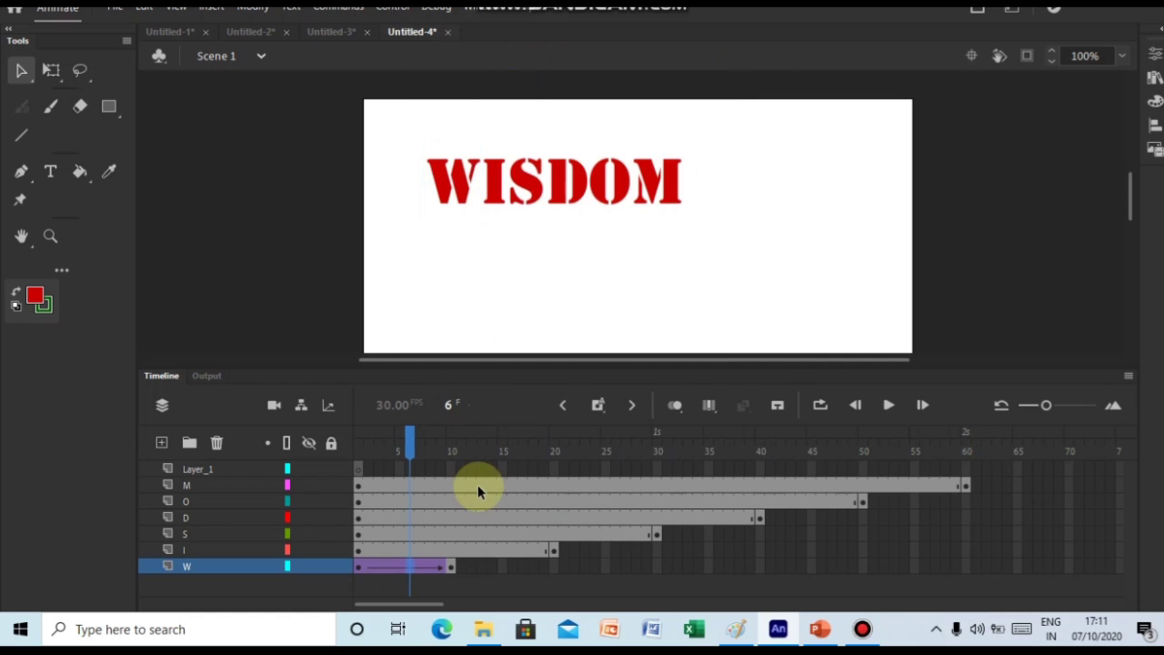
click(501, 545)
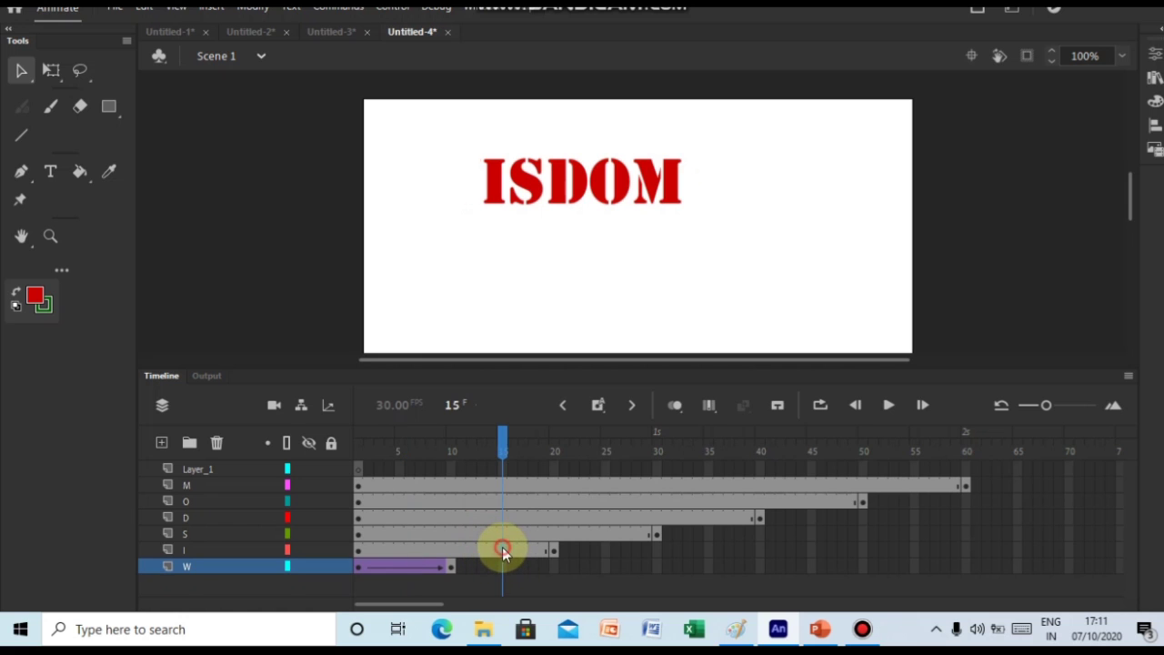
right_click(502, 546)
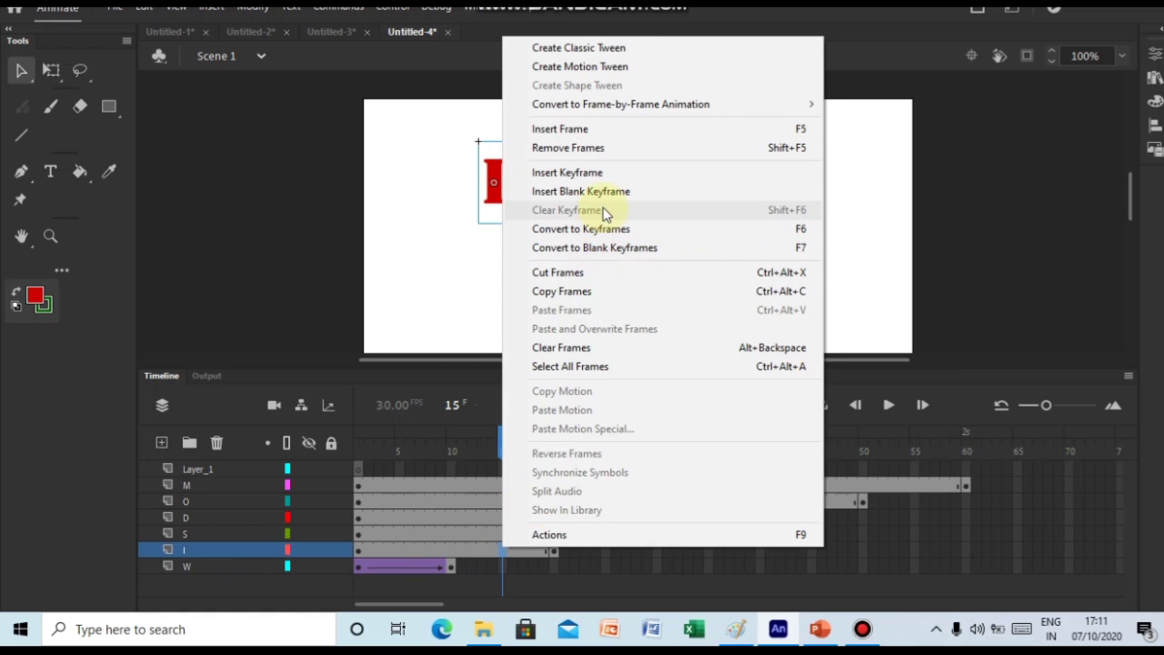
click(620, 50)
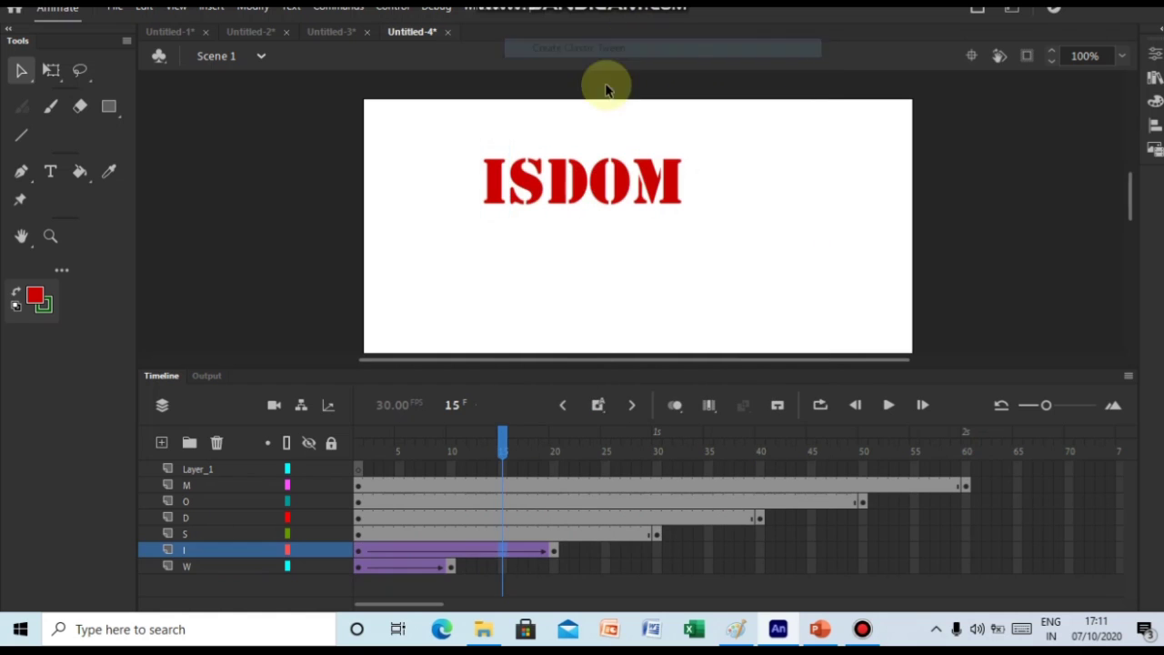
Create classic tweens between the keyframes on layers S and D.
click(520, 533)
right_click(522, 533)
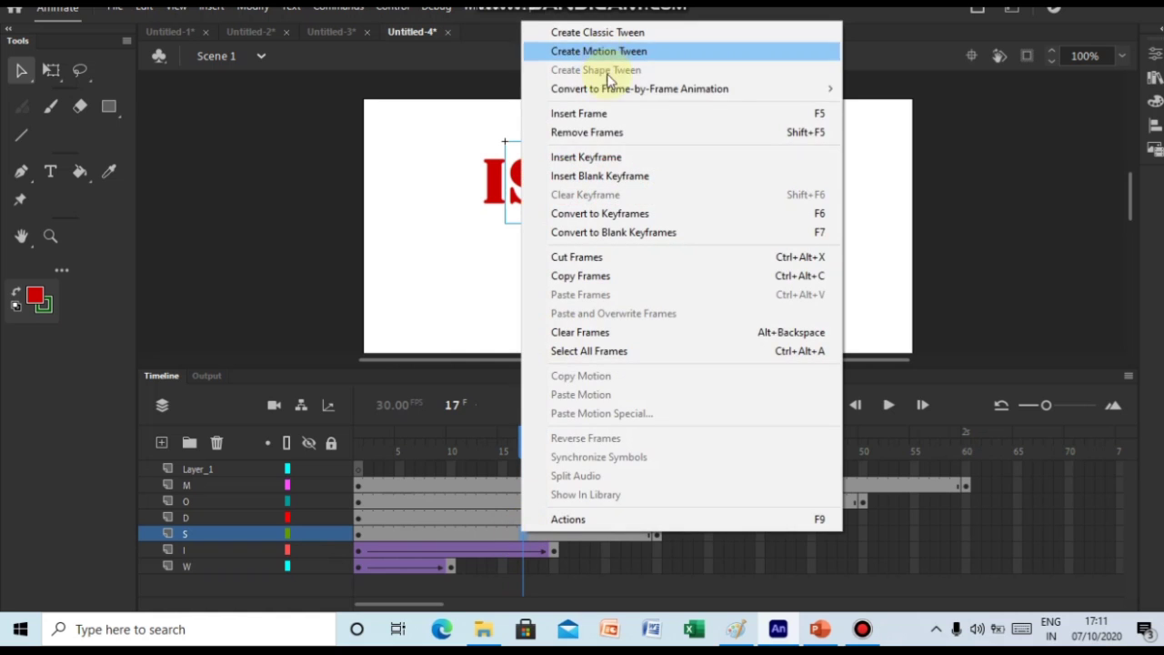
click(621, 34)
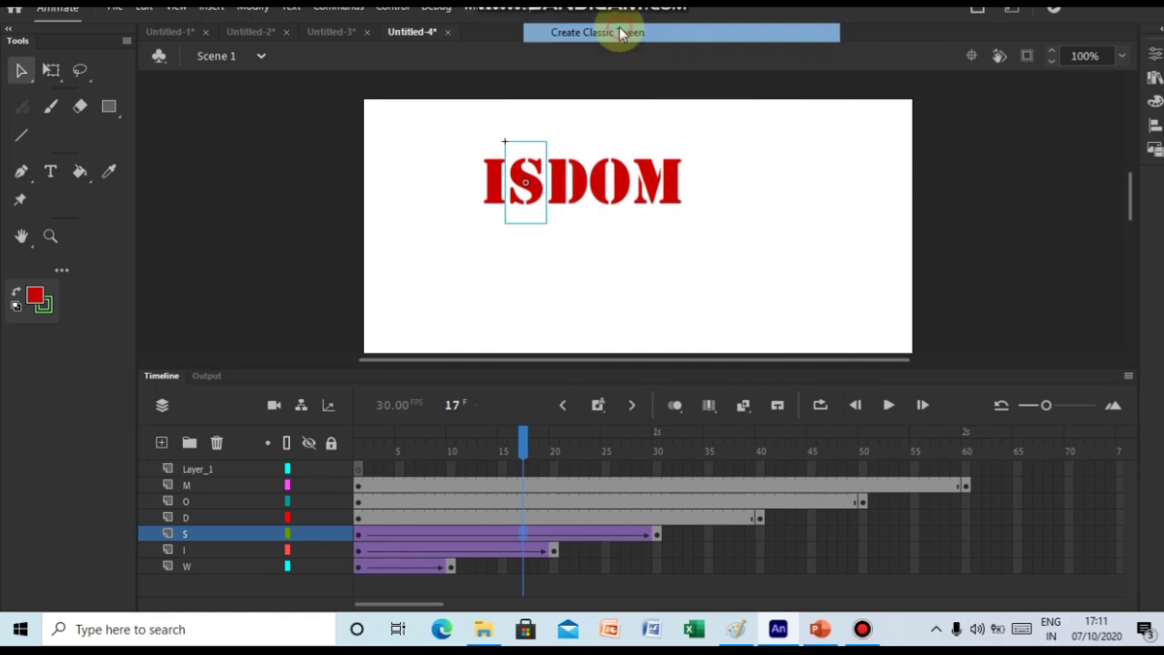
click(546, 517)
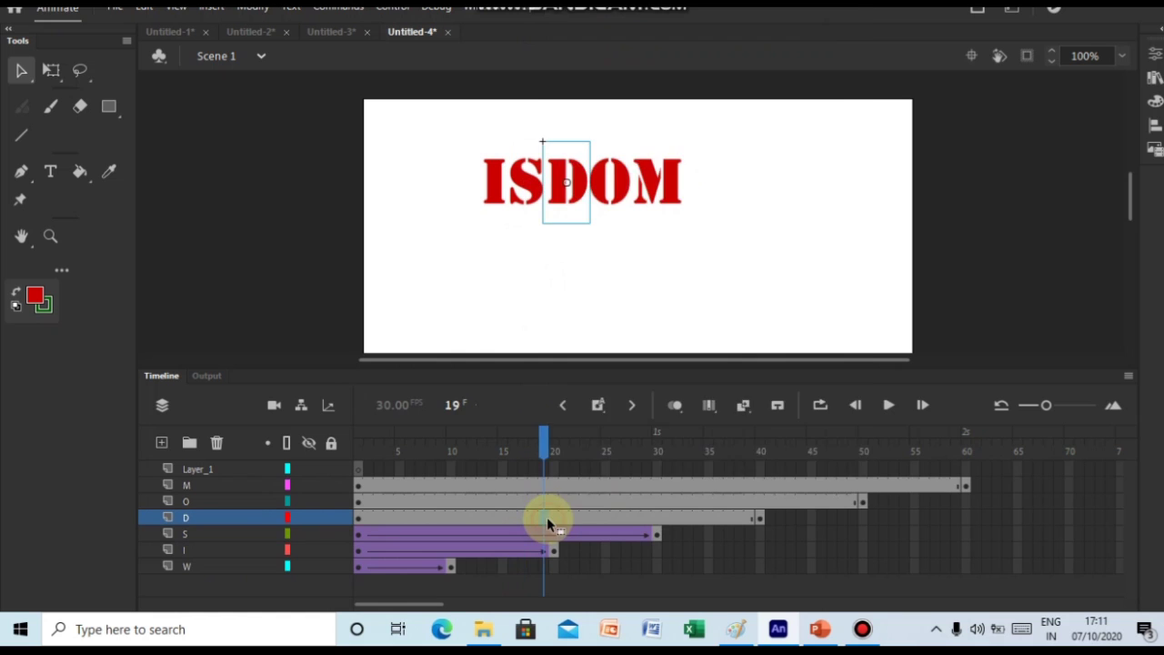
right_click(547, 518)
click(695, 22)
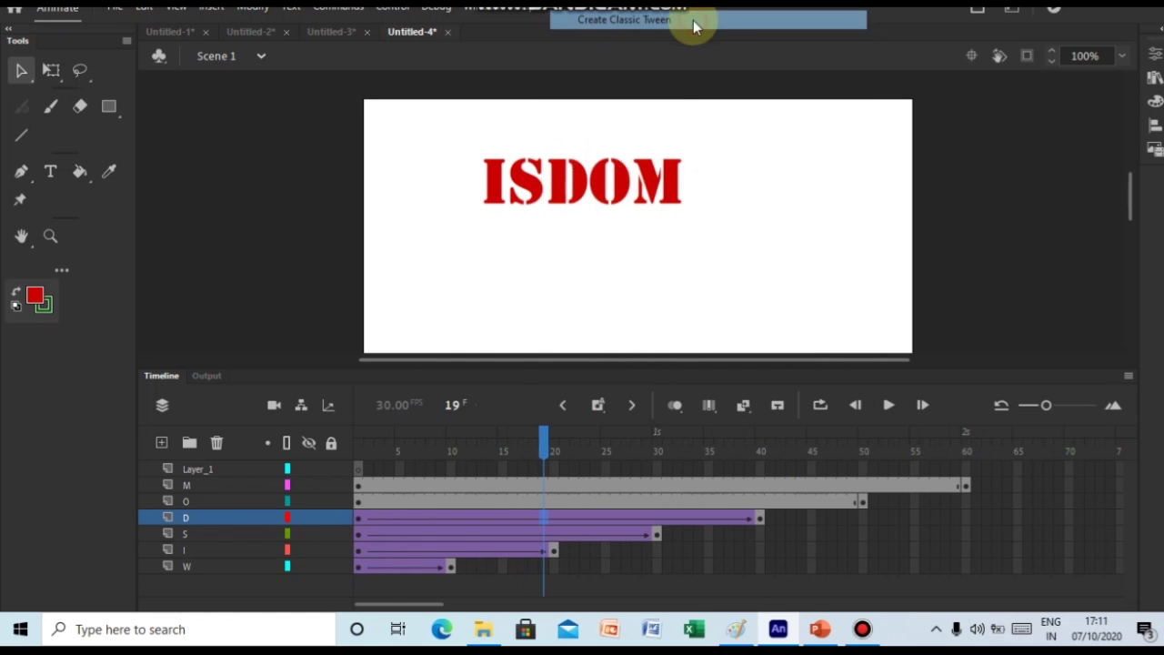
Create classic tweens between the keyframes on layers O and M.
click(575, 501)
right_click(575, 499)
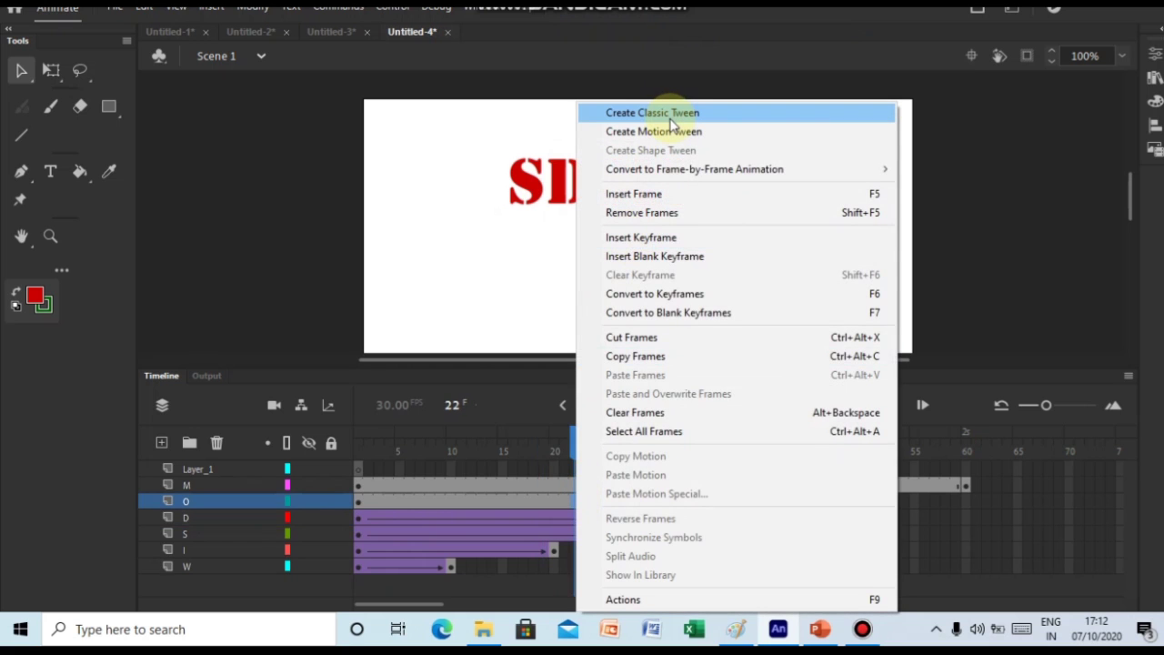
click(670, 116)
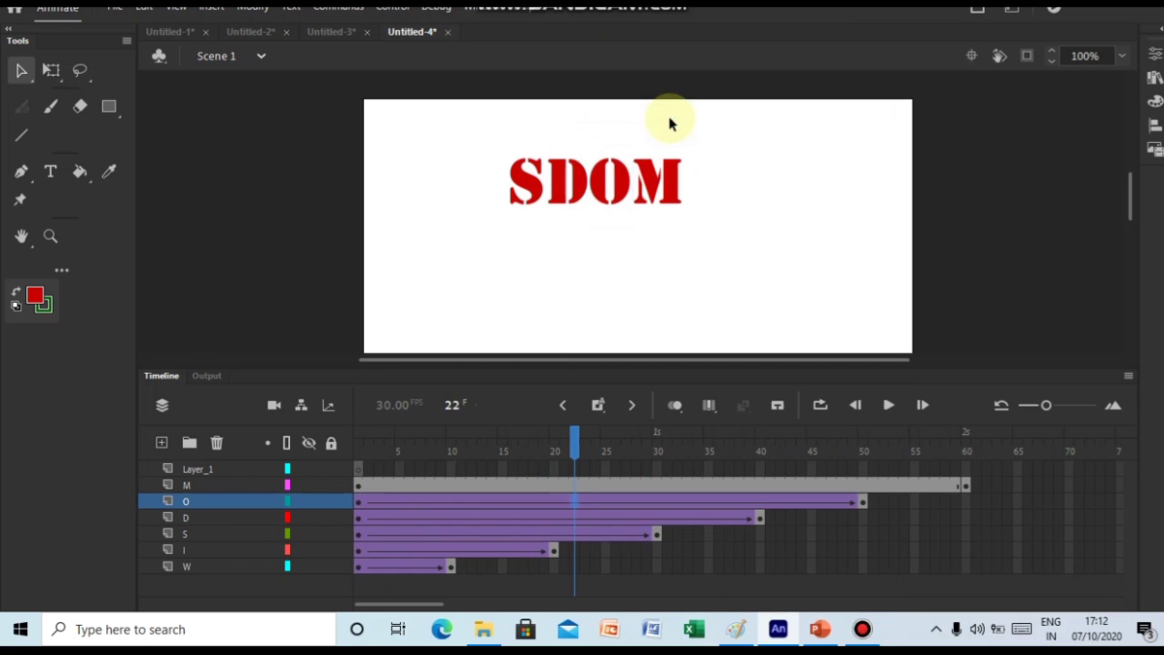
click(628, 485)
right_click(630, 486)
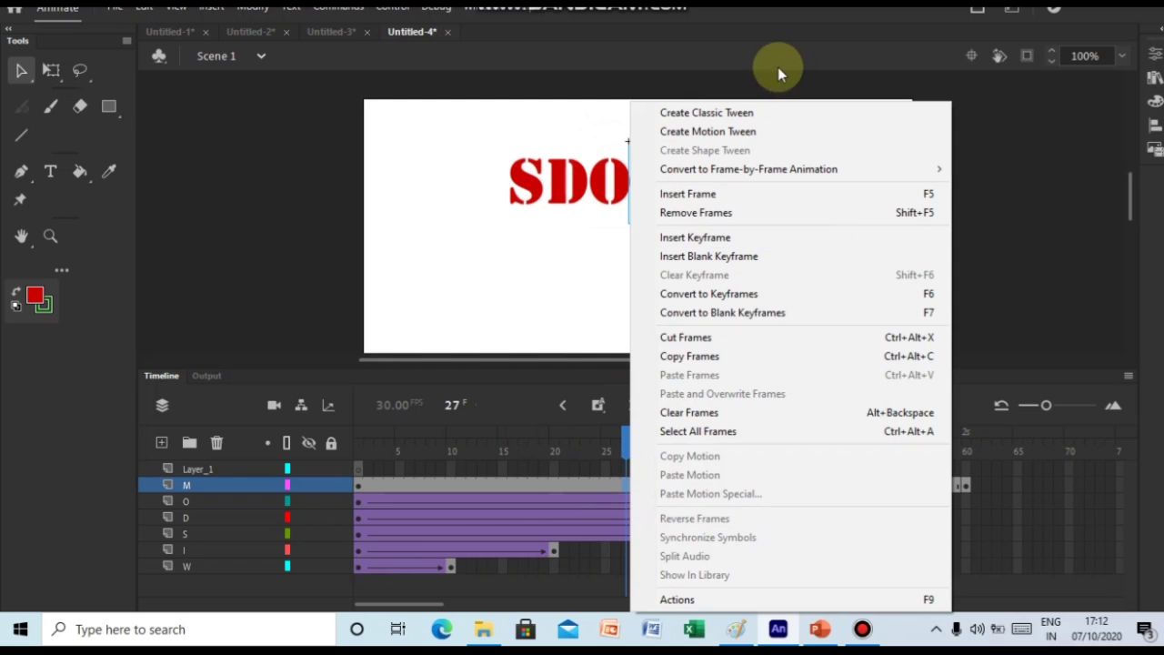
click(753, 115)
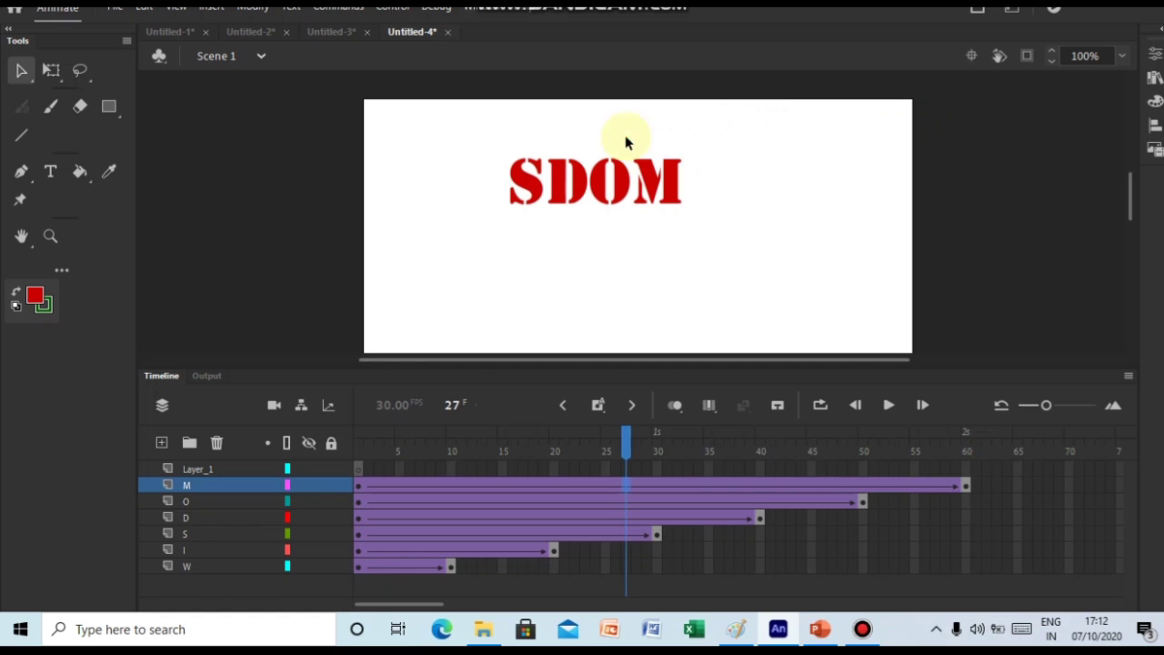
Apply an Alpha color effect of 0% to the letter W at its frame 10 keyframe.
click(452, 568)
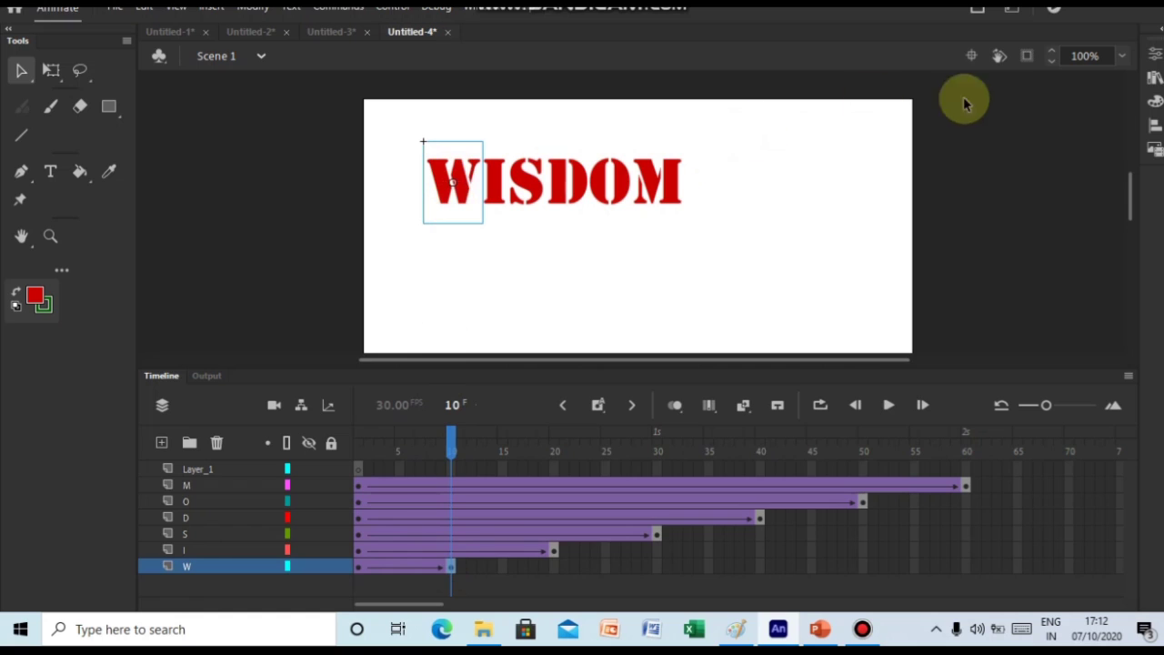
click(1155, 55)
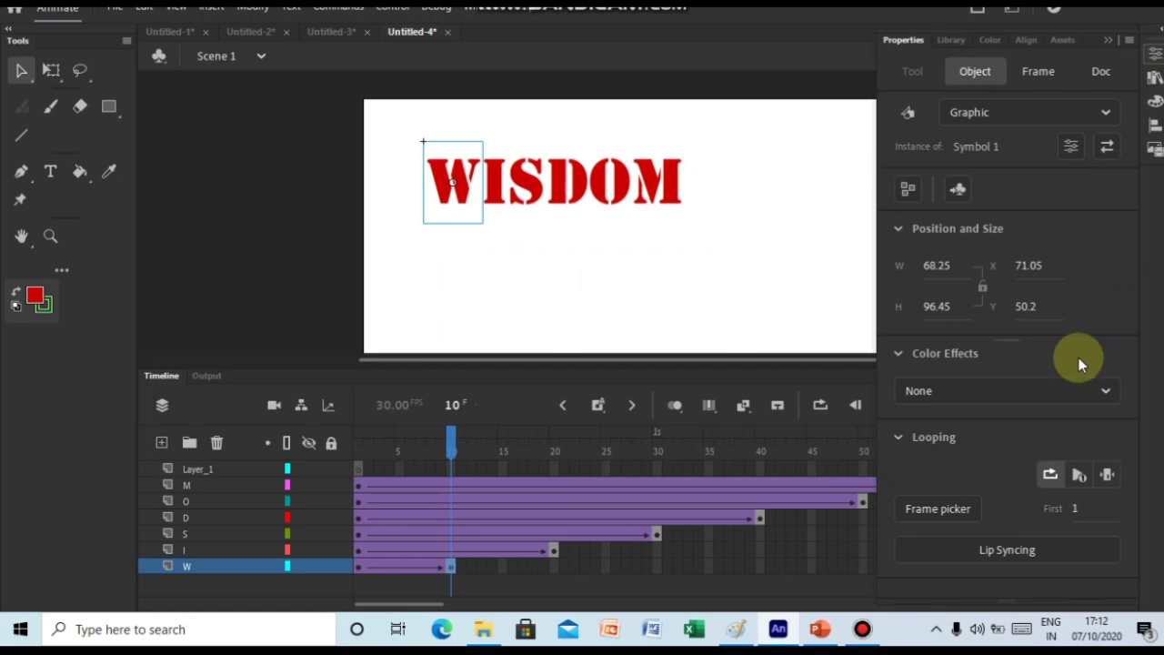
click(1071, 391)
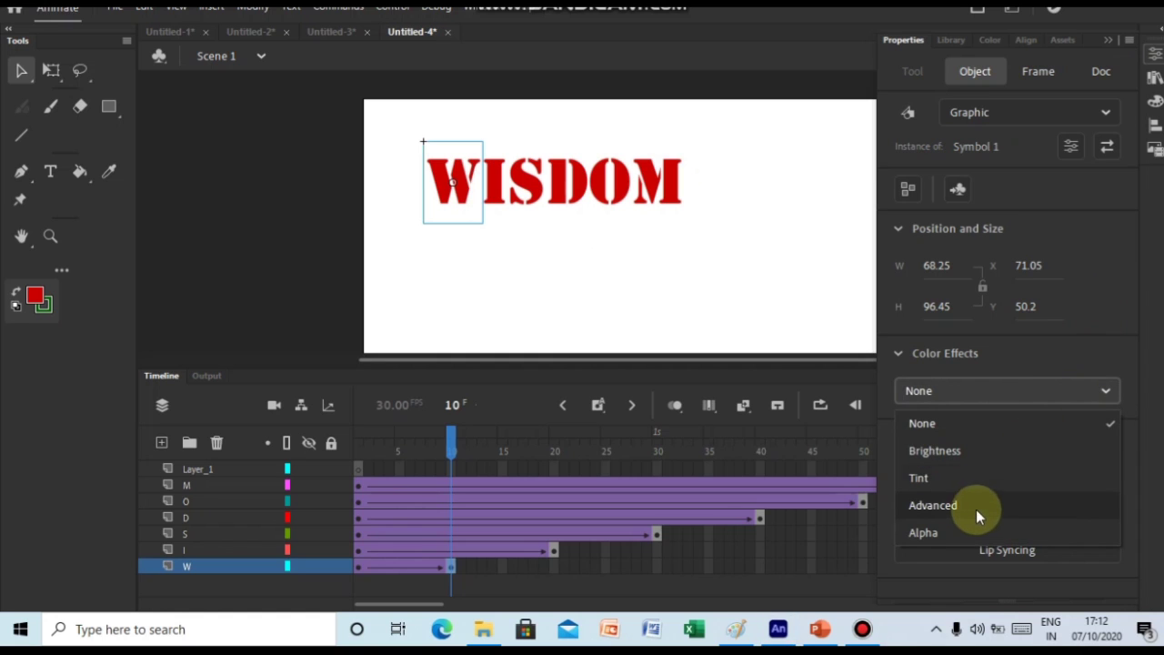
click(975, 533)
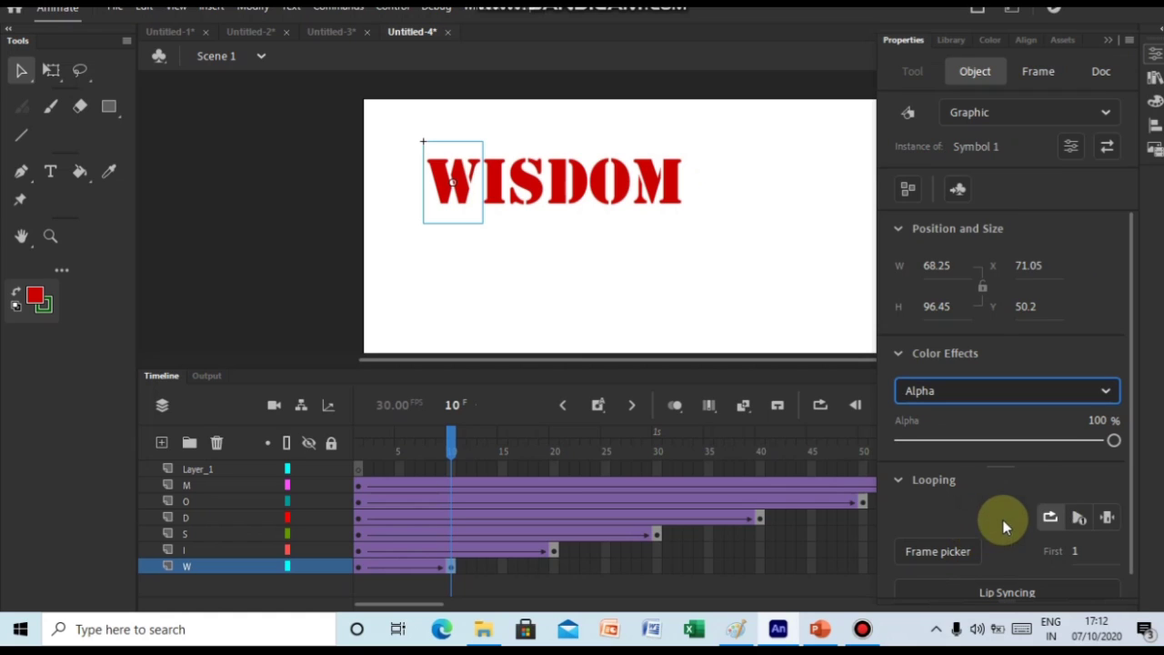
click(897, 442)
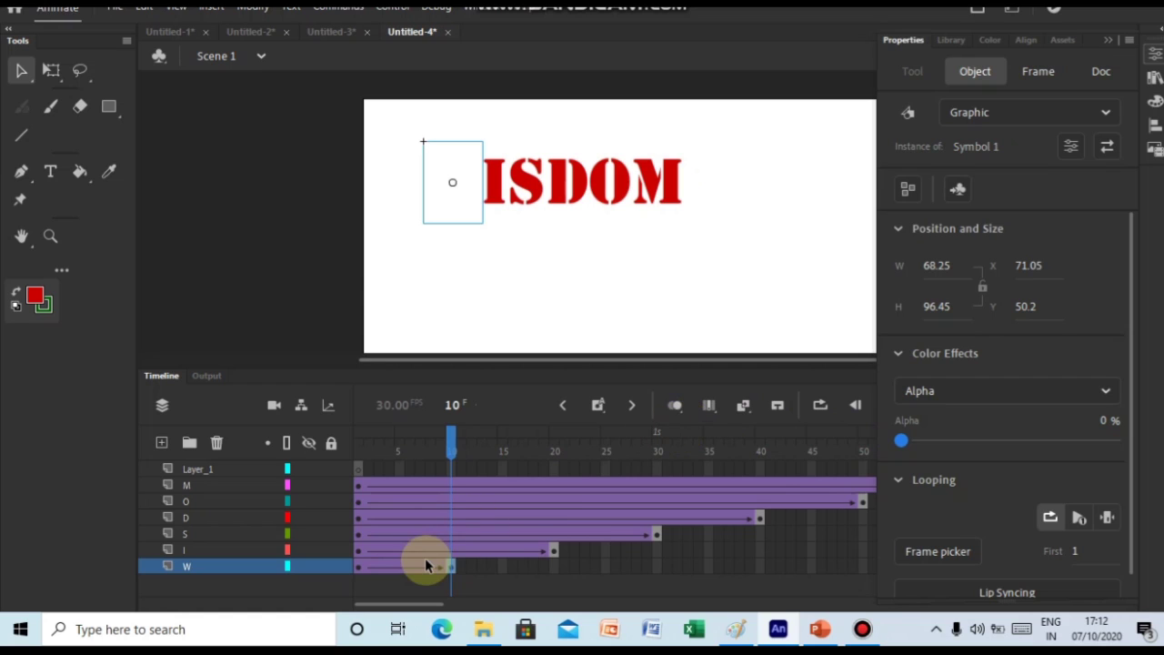
Apply an Alpha color effect of 0% to the letter I at its frame 20 keyframe.
click(552, 550)
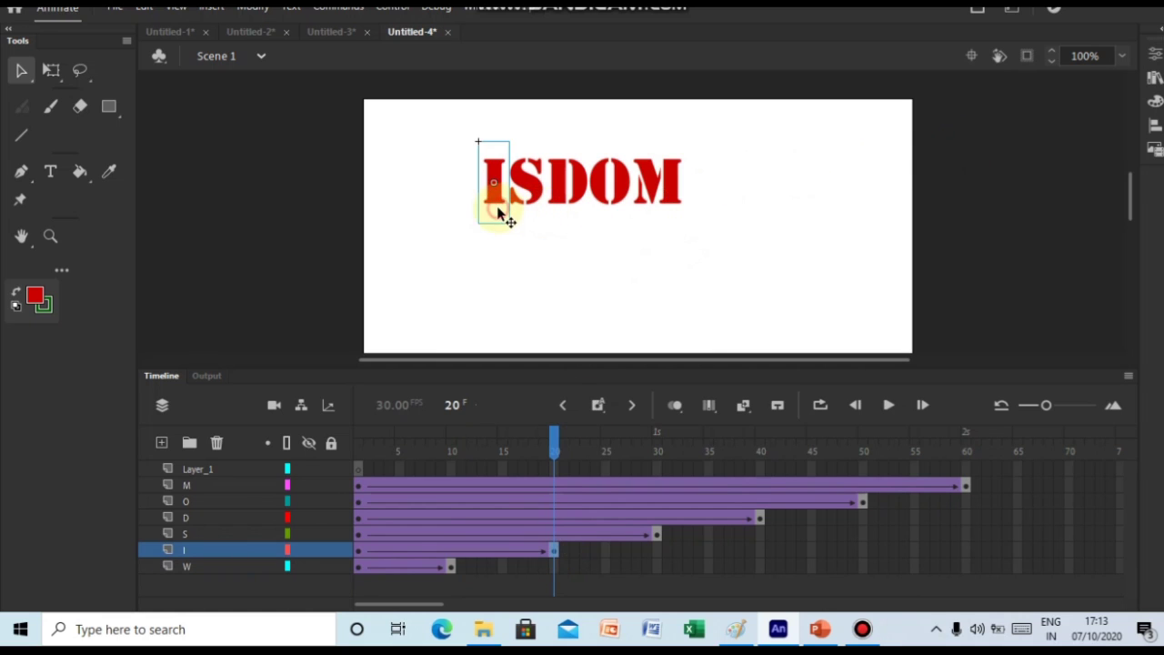
click(1153, 56)
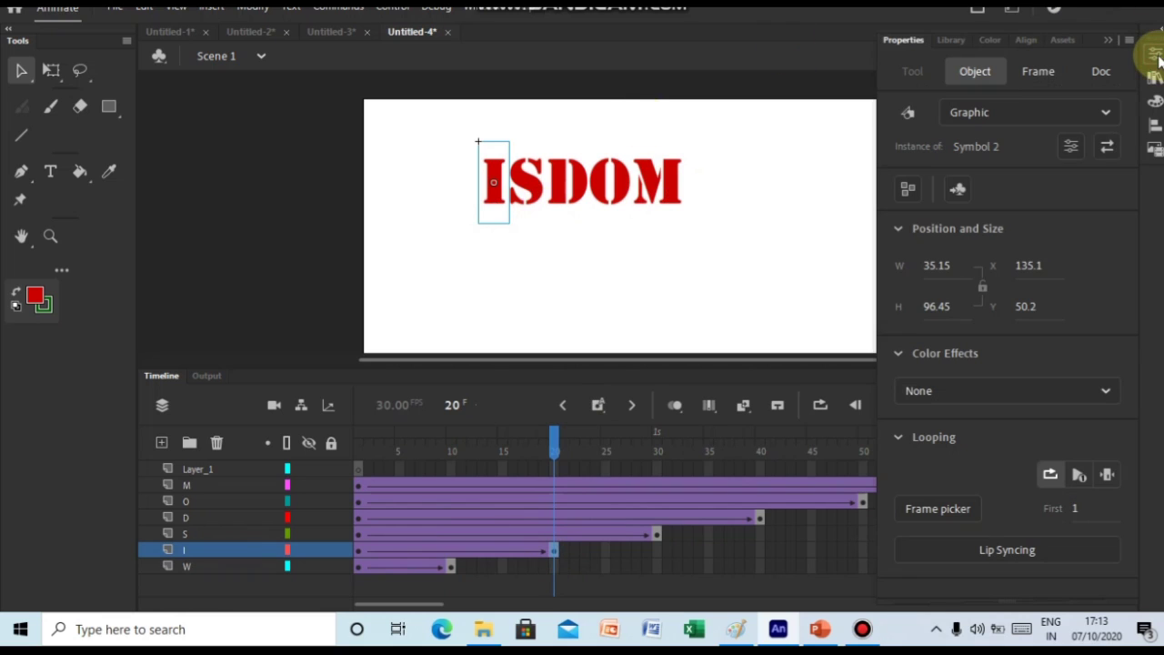
click(1041, 390)
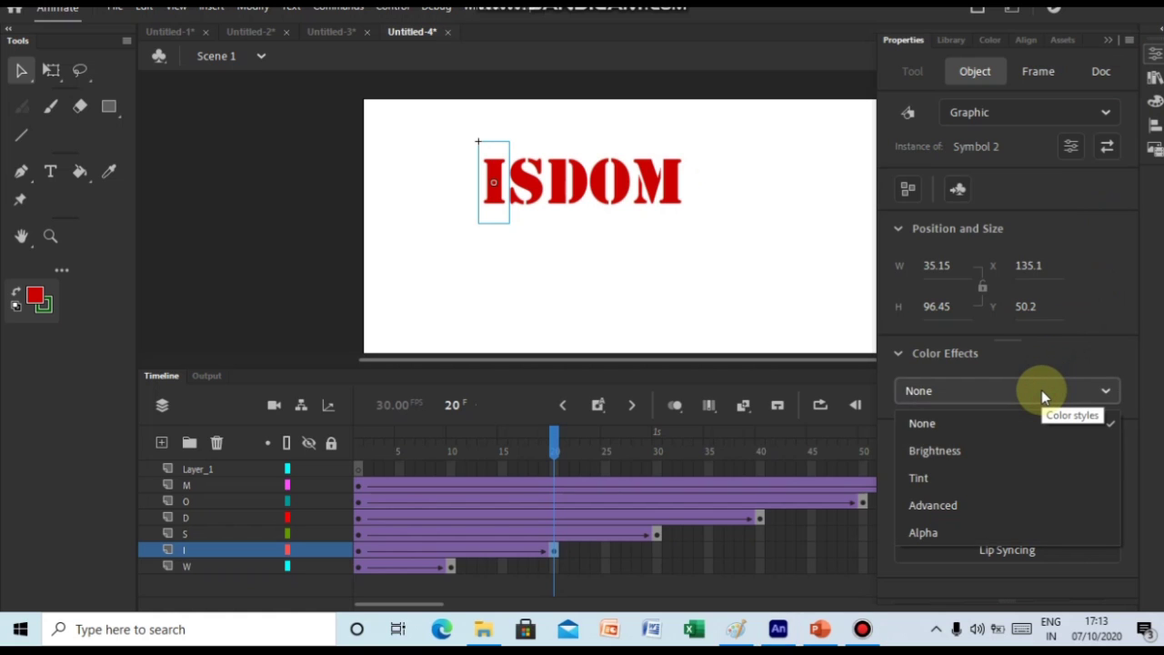
click(1001, 525)
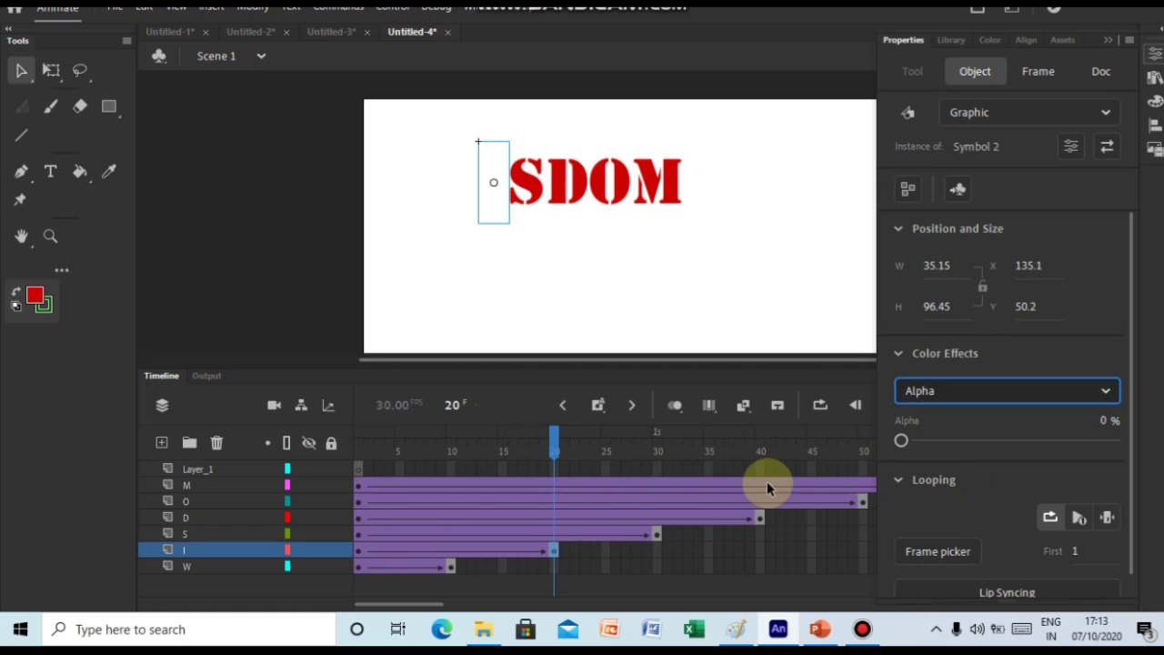
Apply an Alpha color effect of 0% to the letter S at its frame 30 keyframe.
click(658, 538)
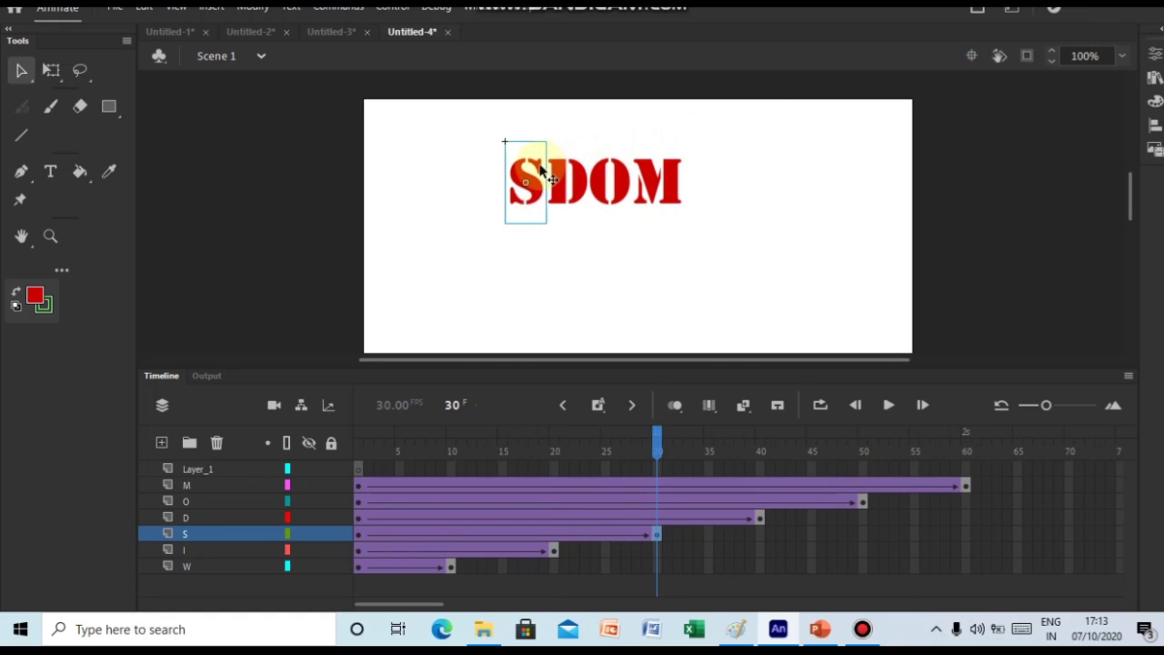
click(1155, 53)
click(961, 386)
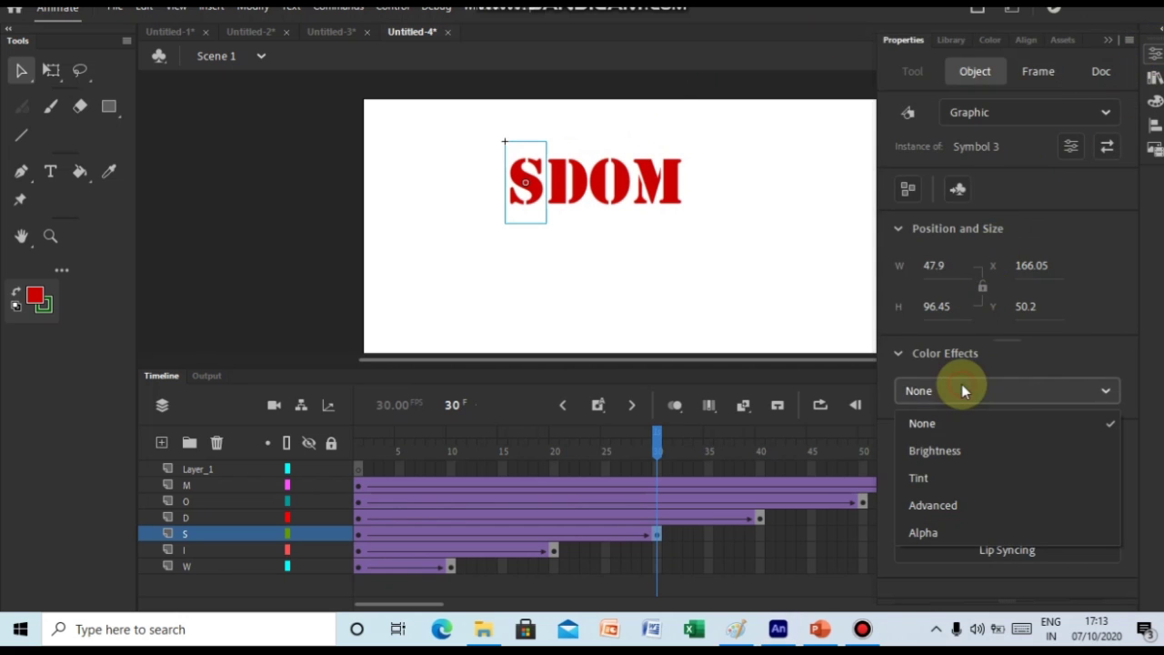
click(931, 536)
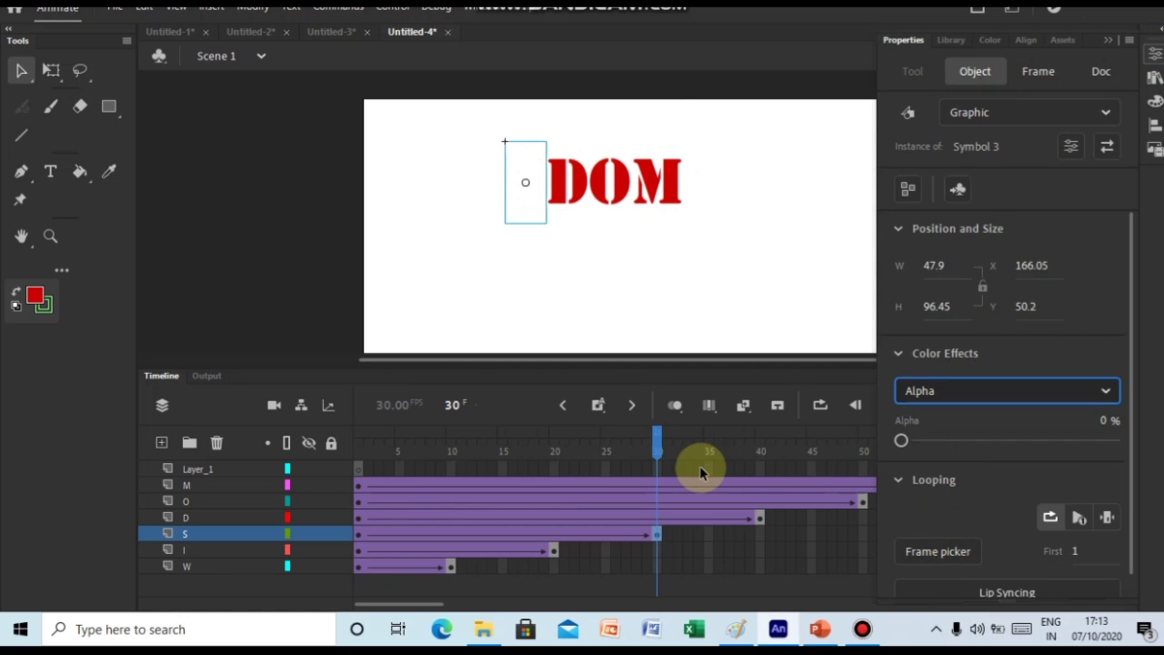
Select the letter D at its frame 40 keyframe and give the symbol an Alpha color effect of 0%.
click(759, 518)
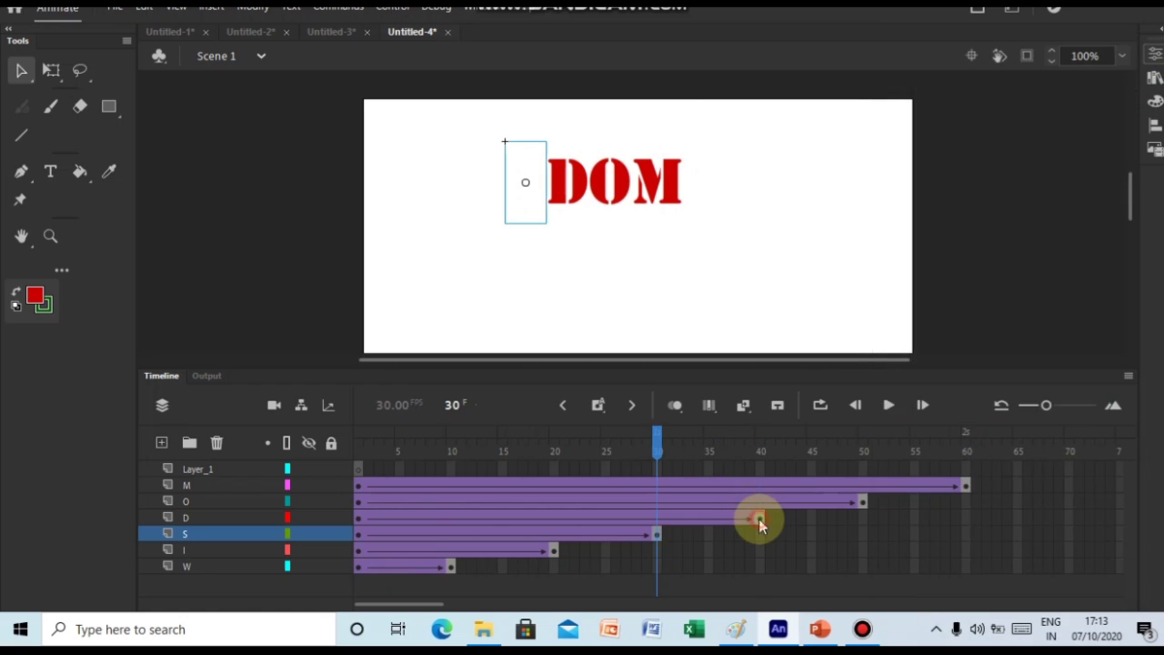
click(1150, 53)
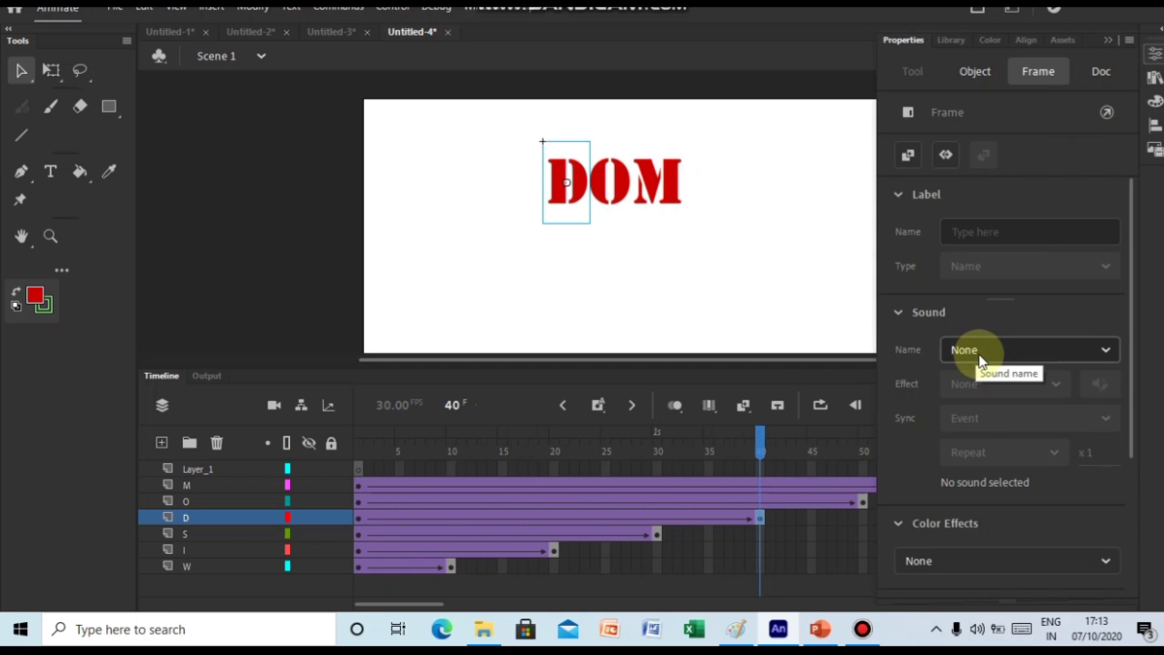
click(979, 349)
click(979, 348)
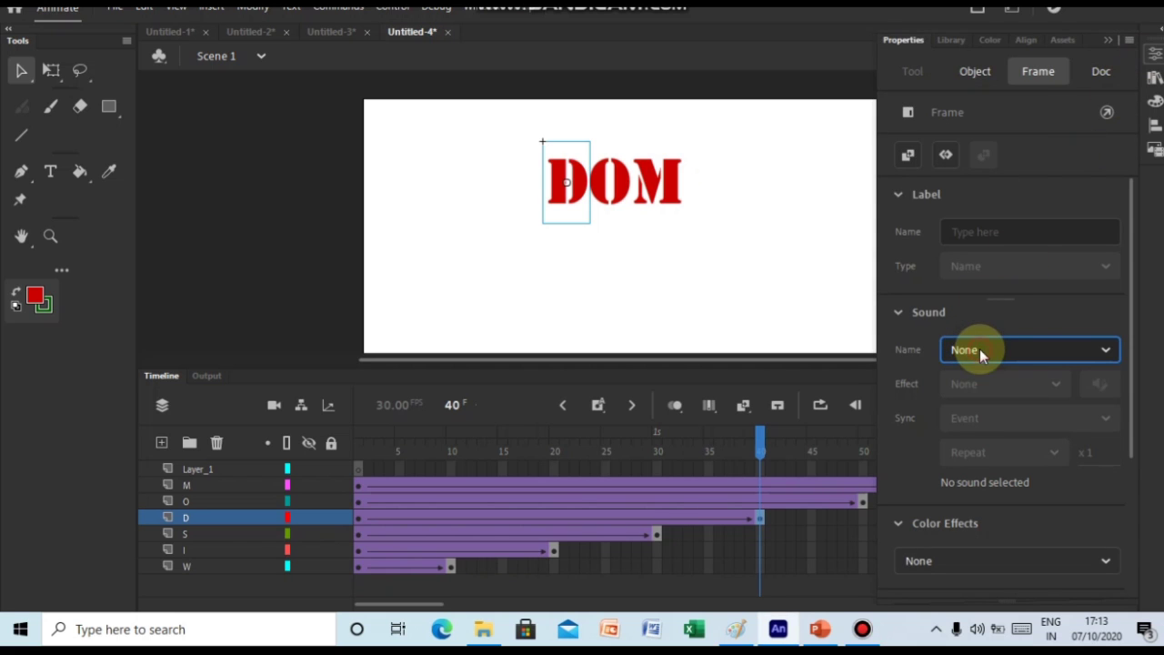
click(567, 194)
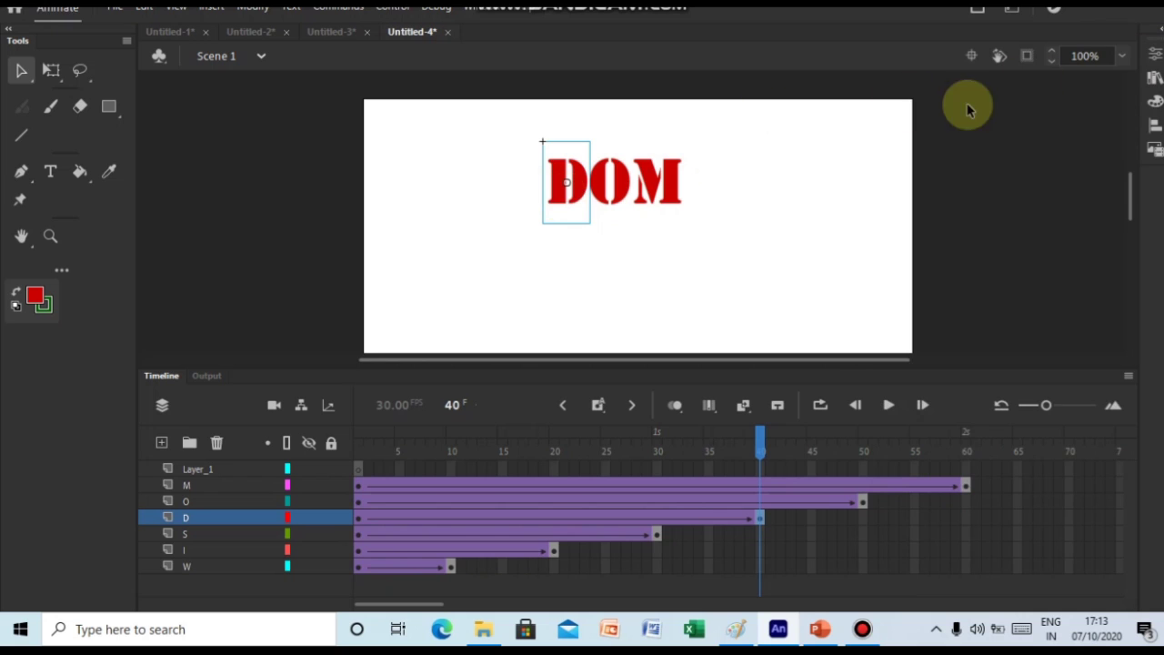
click(1153, 58)
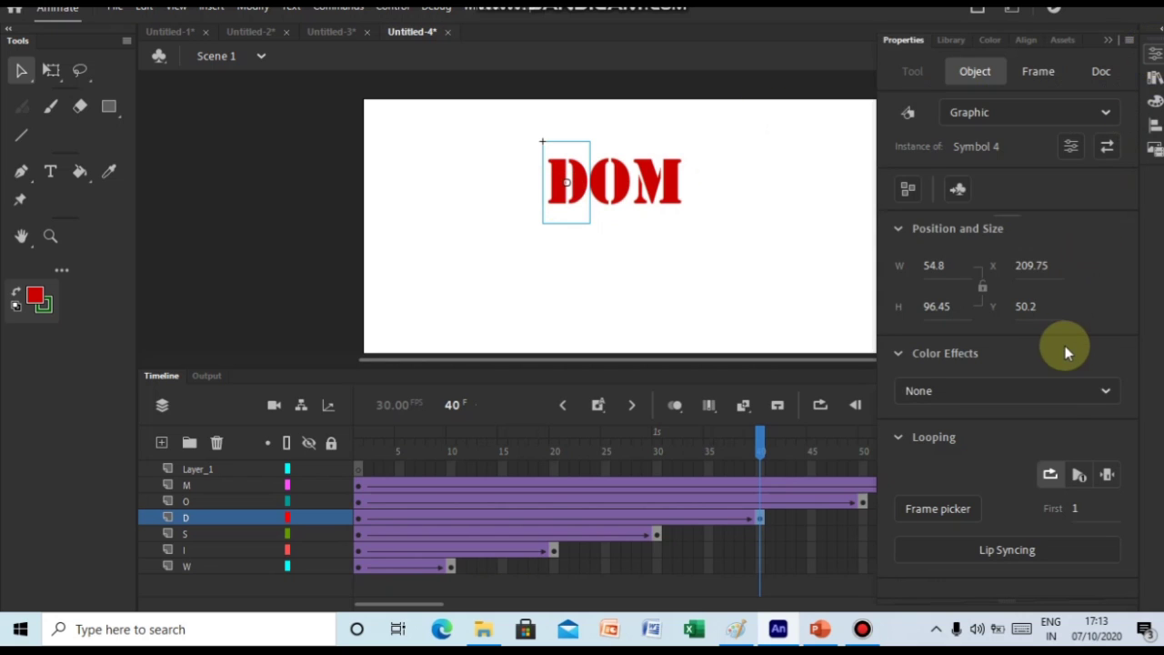
click(1057, 395)
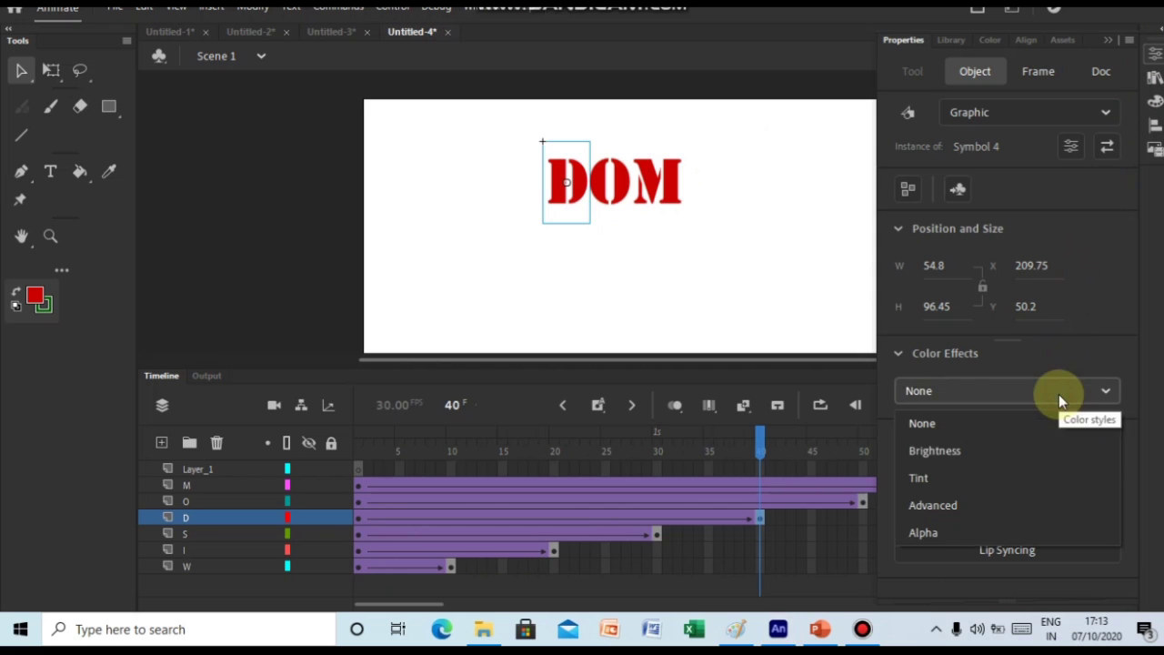
click(954, 535)
Select the letter O at its frame 50 keyframe and give the symbol an Alpha color effect of 0%.
click(861, 502)
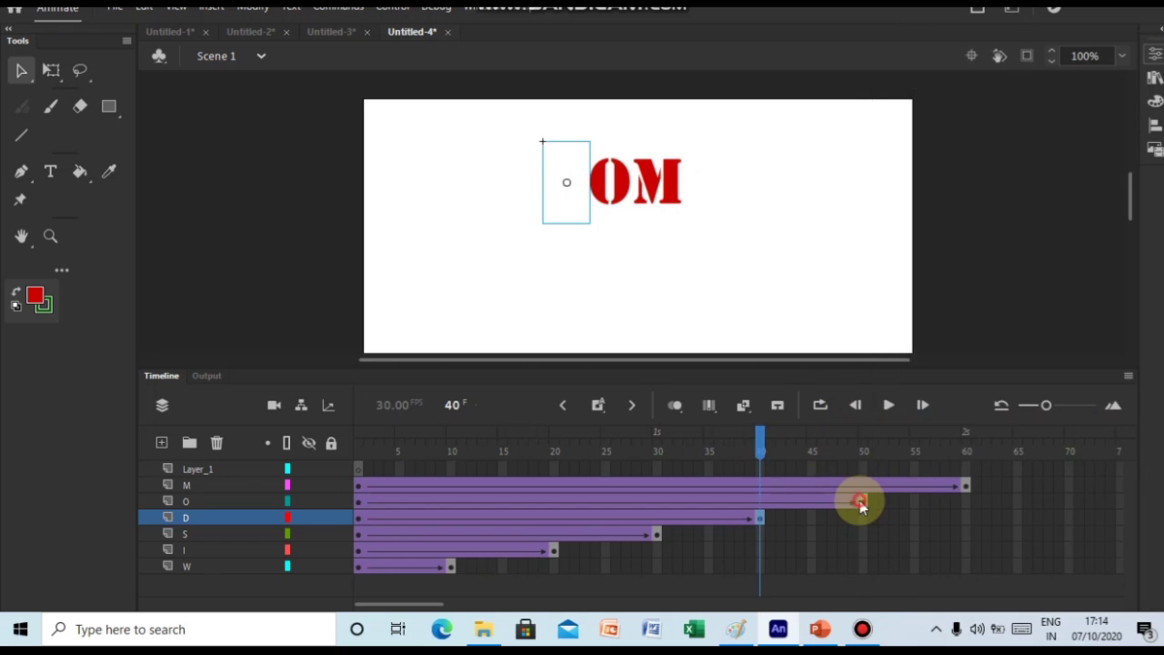
click(1153, 56)
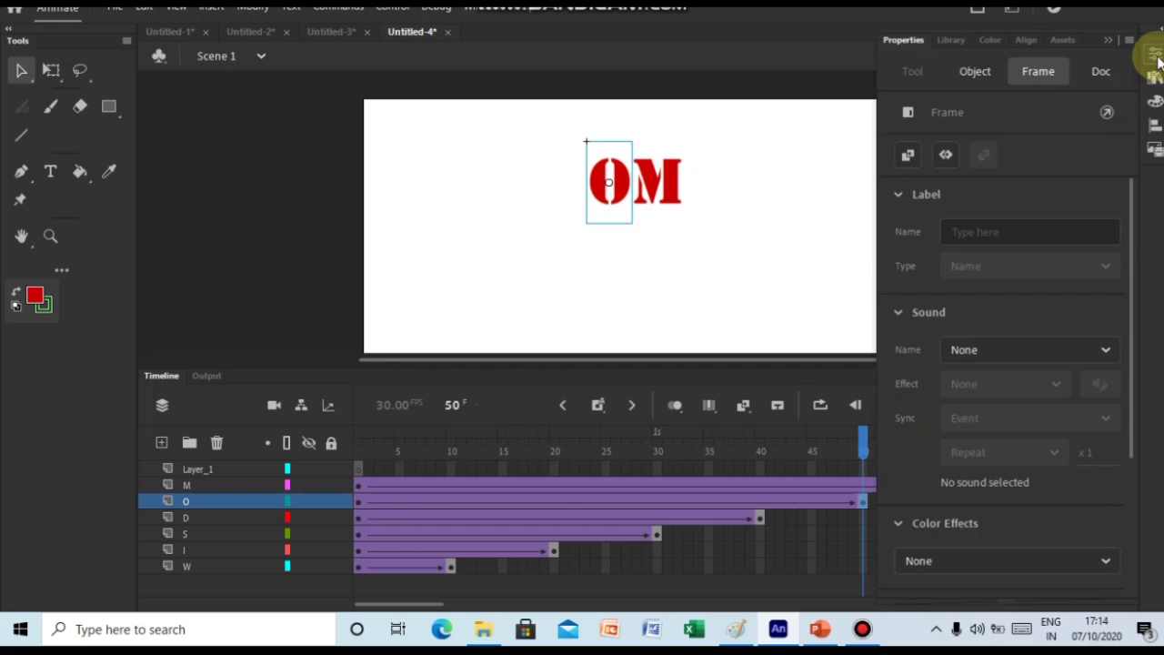
click(597, 221)
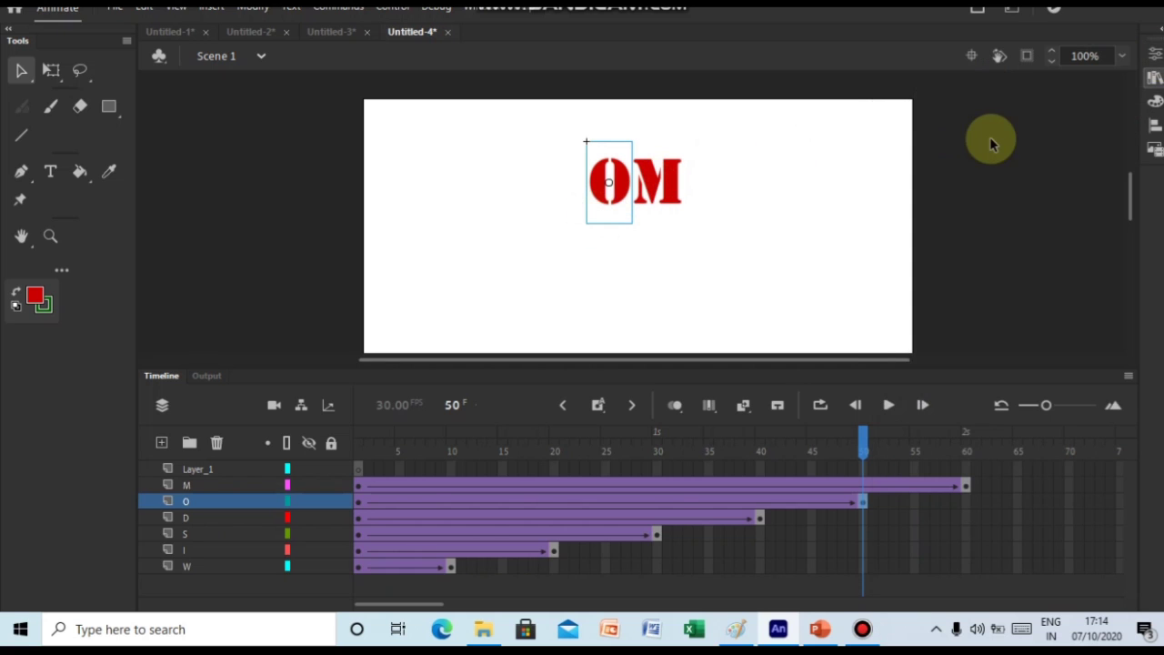
click(1154, 56)
click(1057, 391)
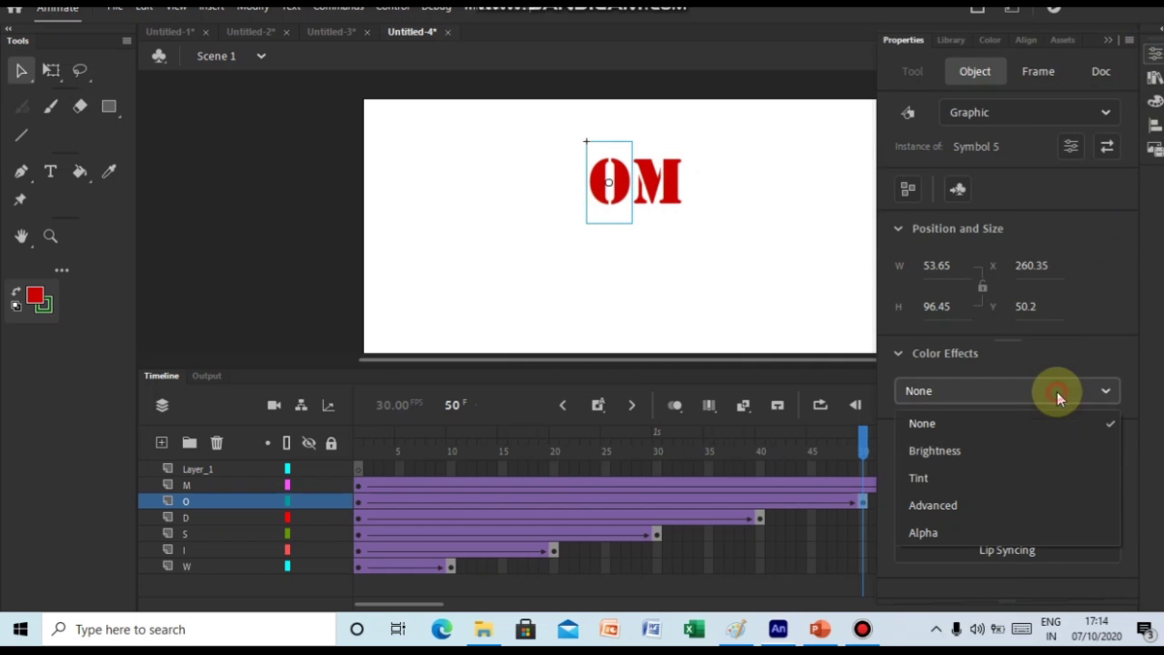
click(958, 532)
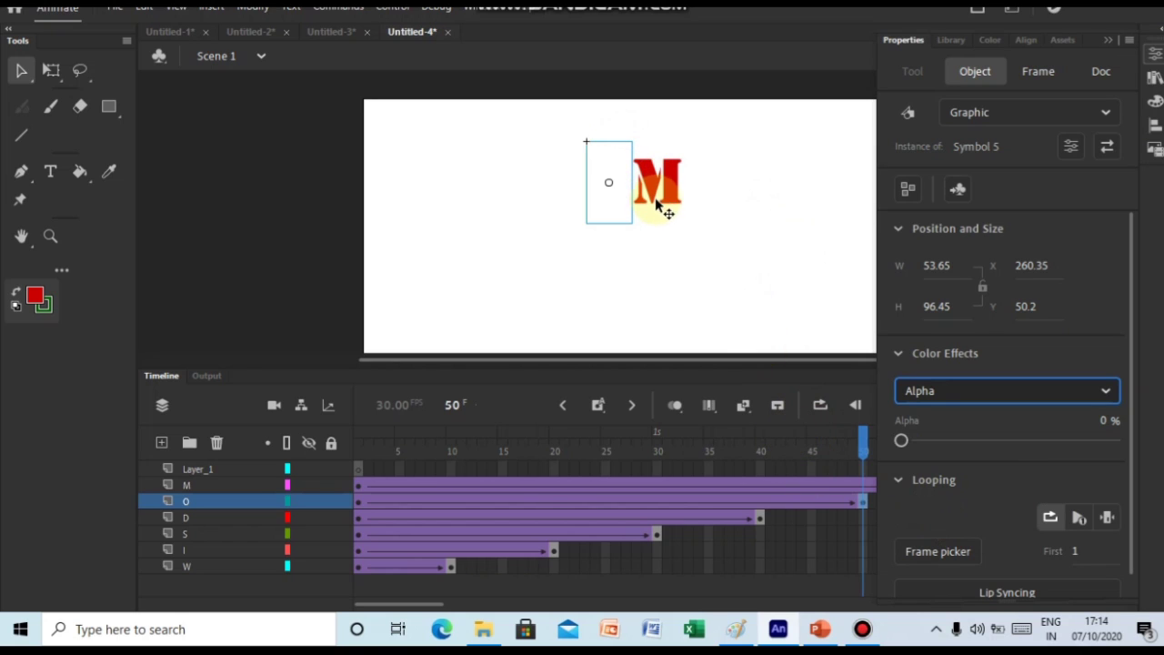
Apply an Alpha color effect of 0% to the letter M at its frame 60 keyframe and deselect it.
click(224, 486)
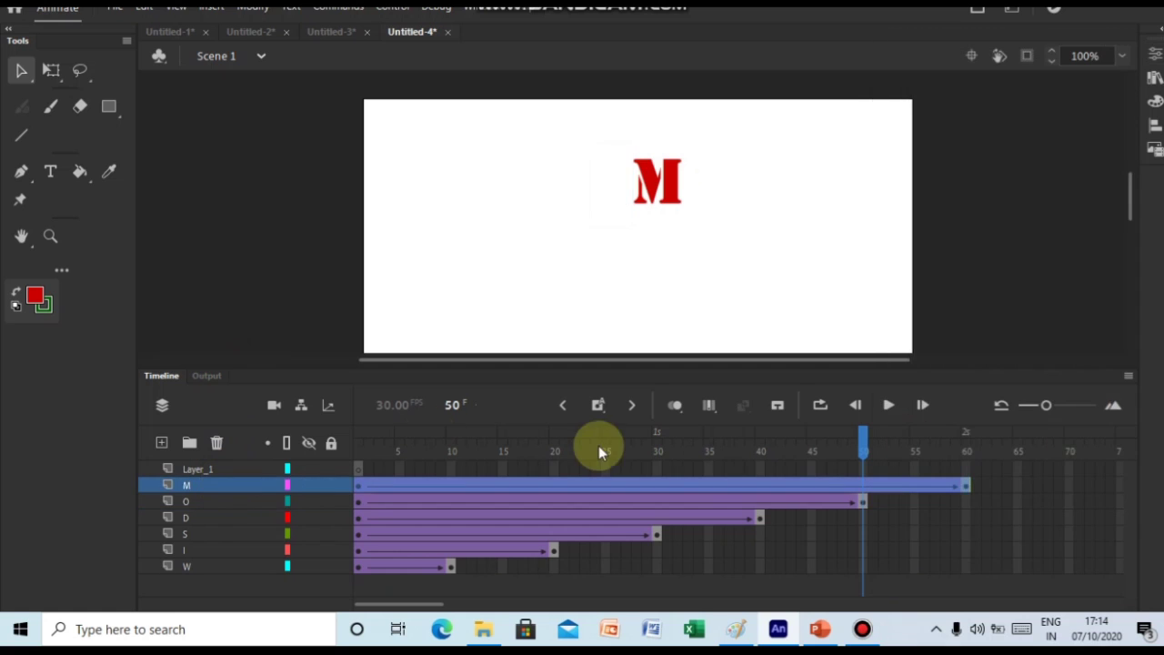
click(966, 486)
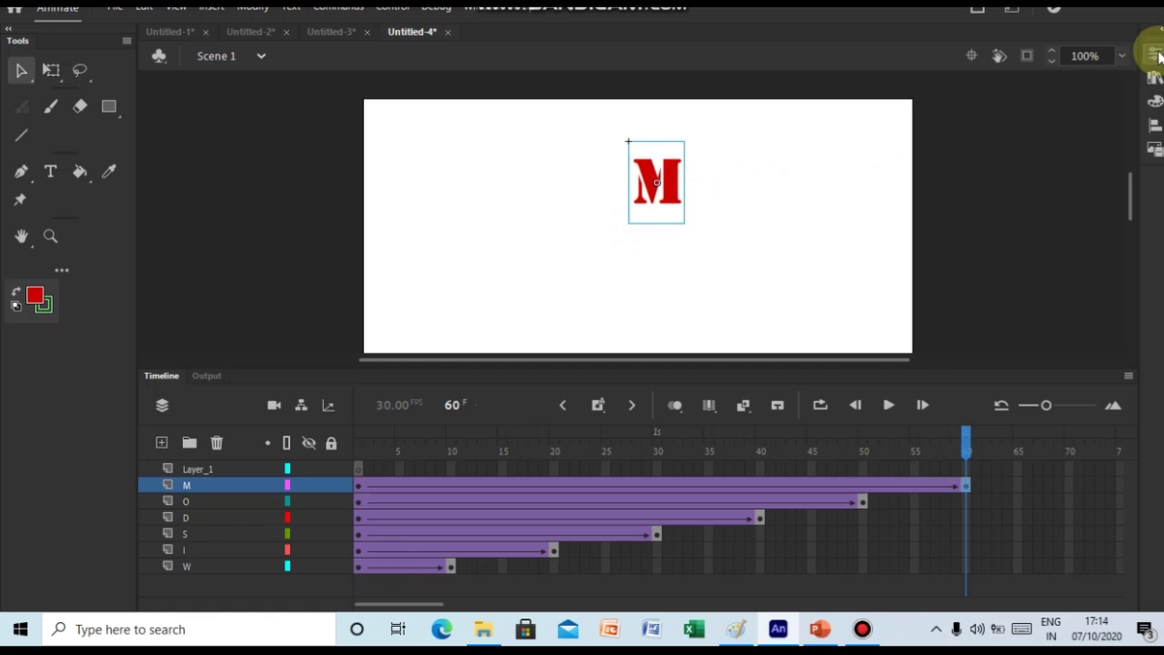
click(1154, 53)
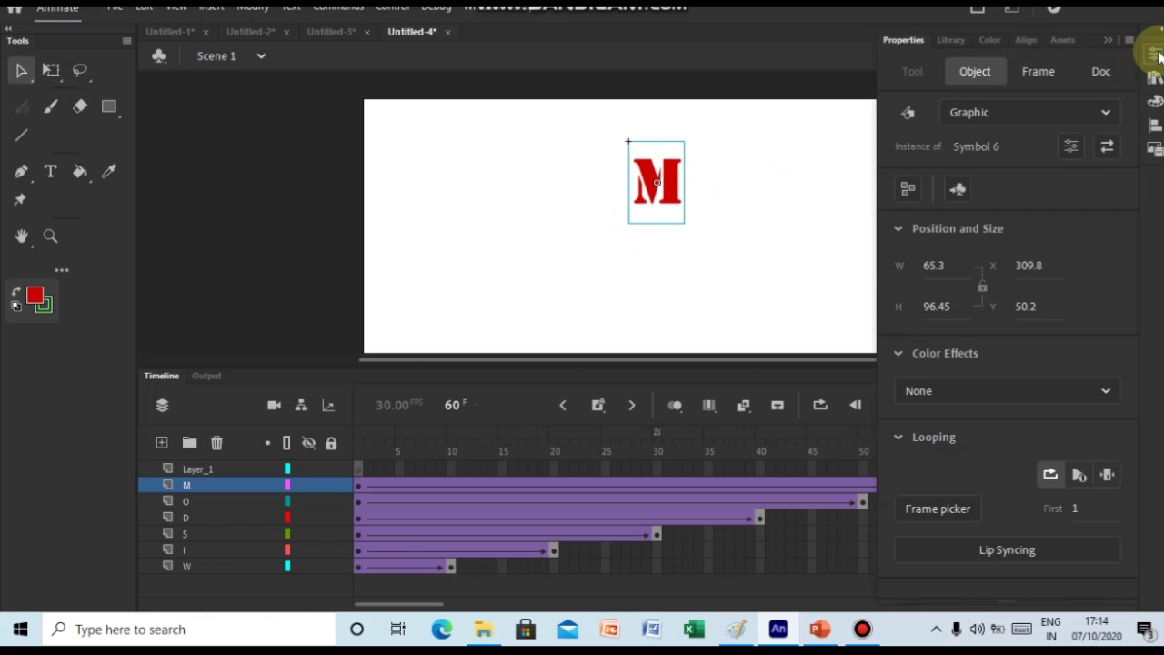
click(1020, 393)
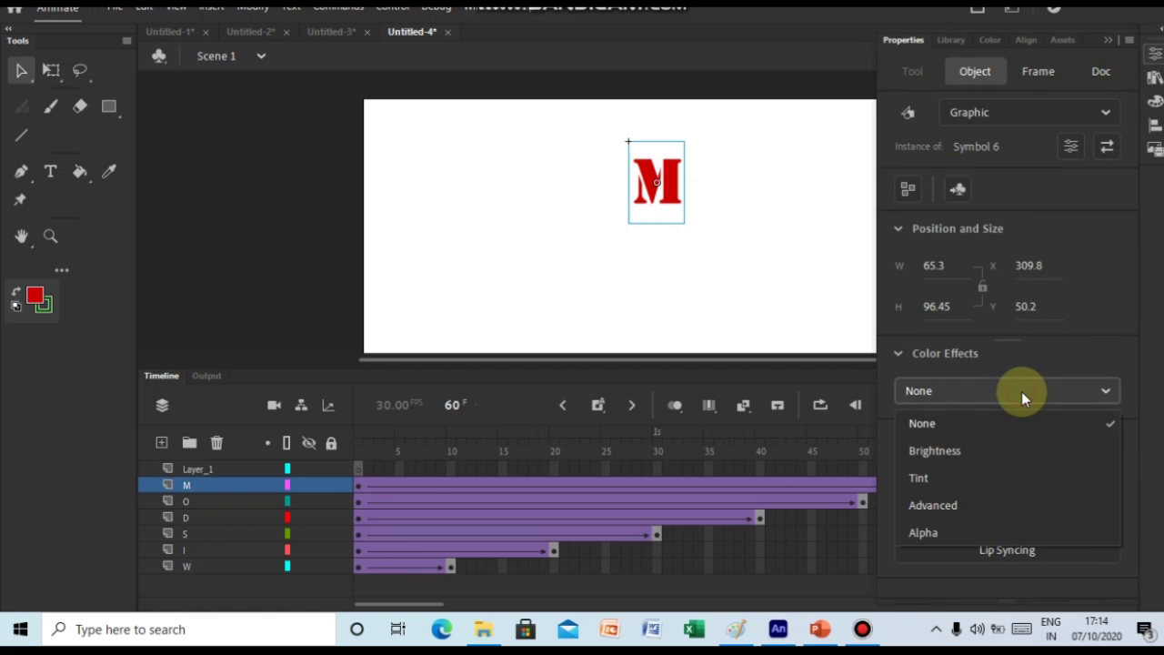
click(981, 530)
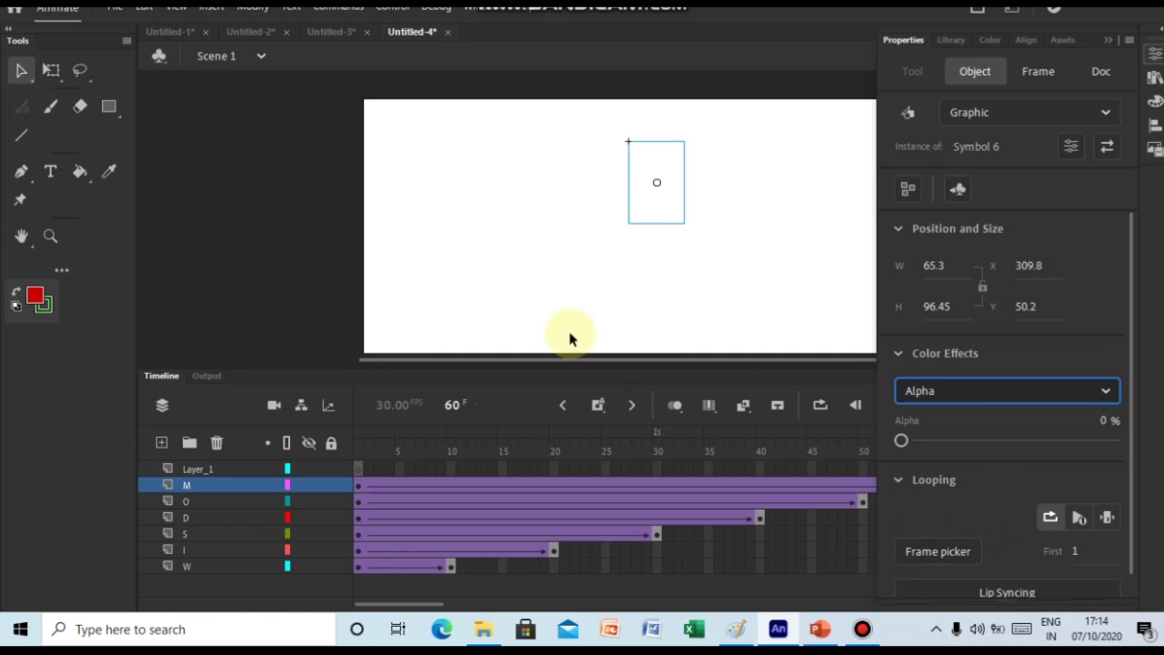
click(307, 283)
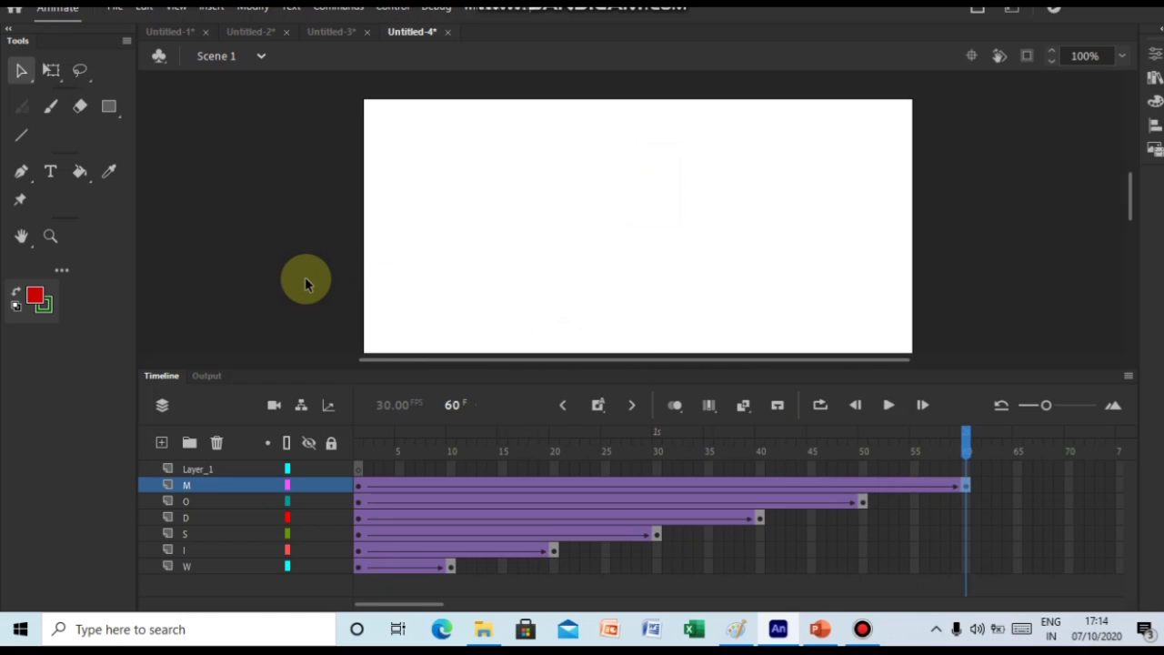
Return to frame 1 and test the movie in Animate to preview the letters' fade-out animation.
click(360, 486)
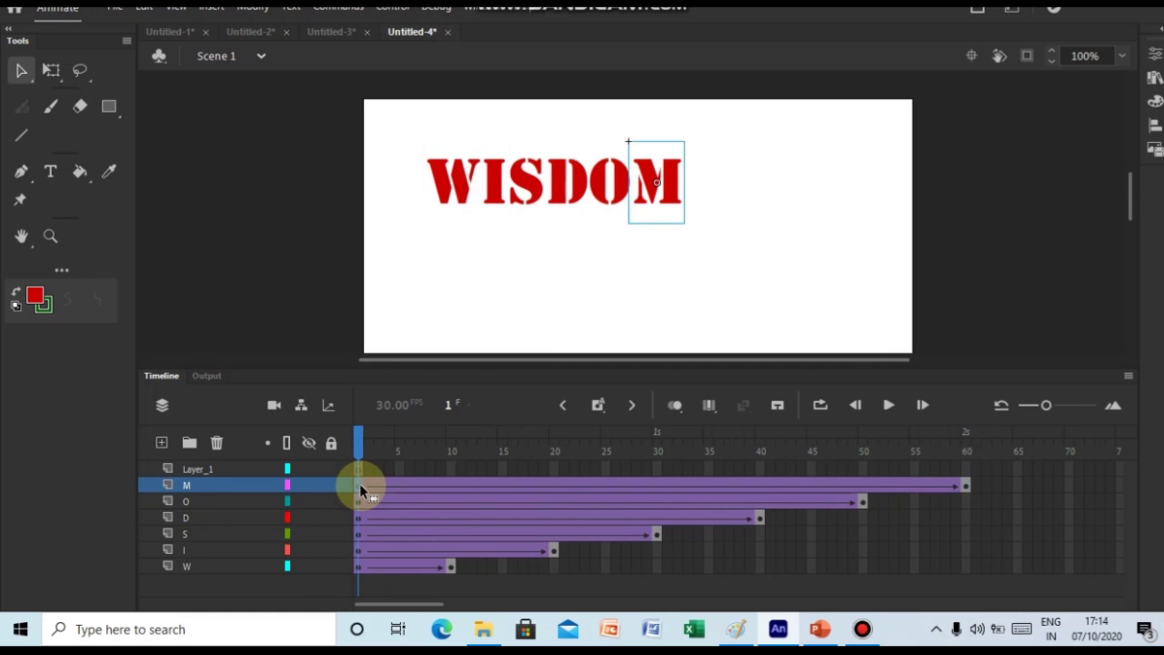
click(394, 9)
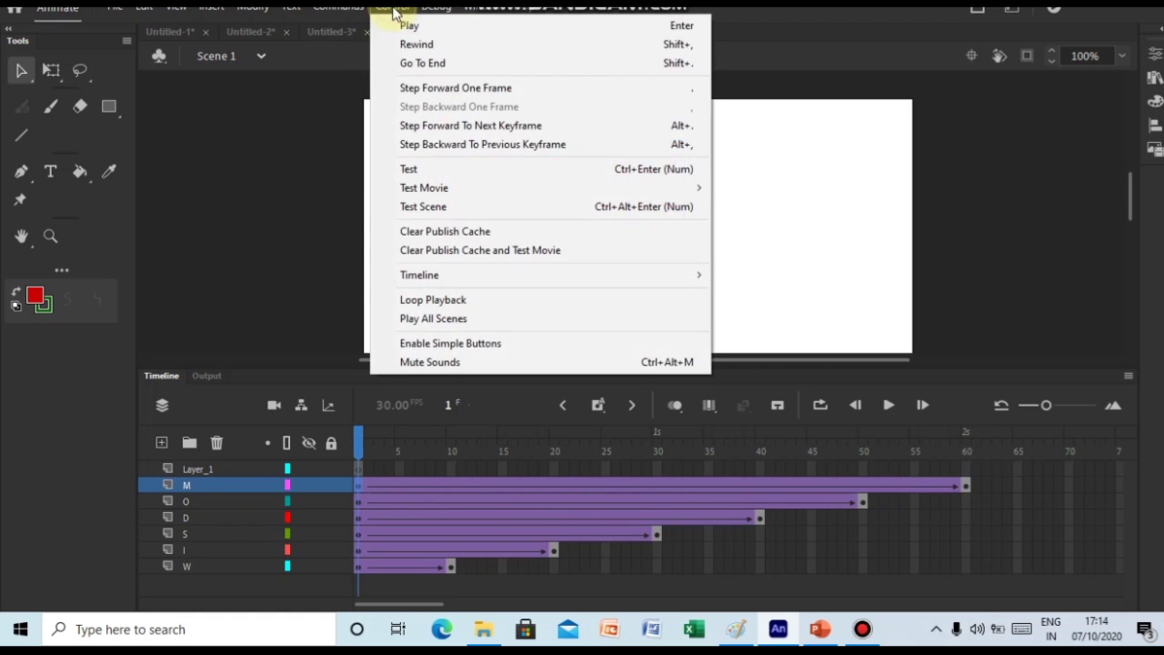
mouse_move(527, 190)
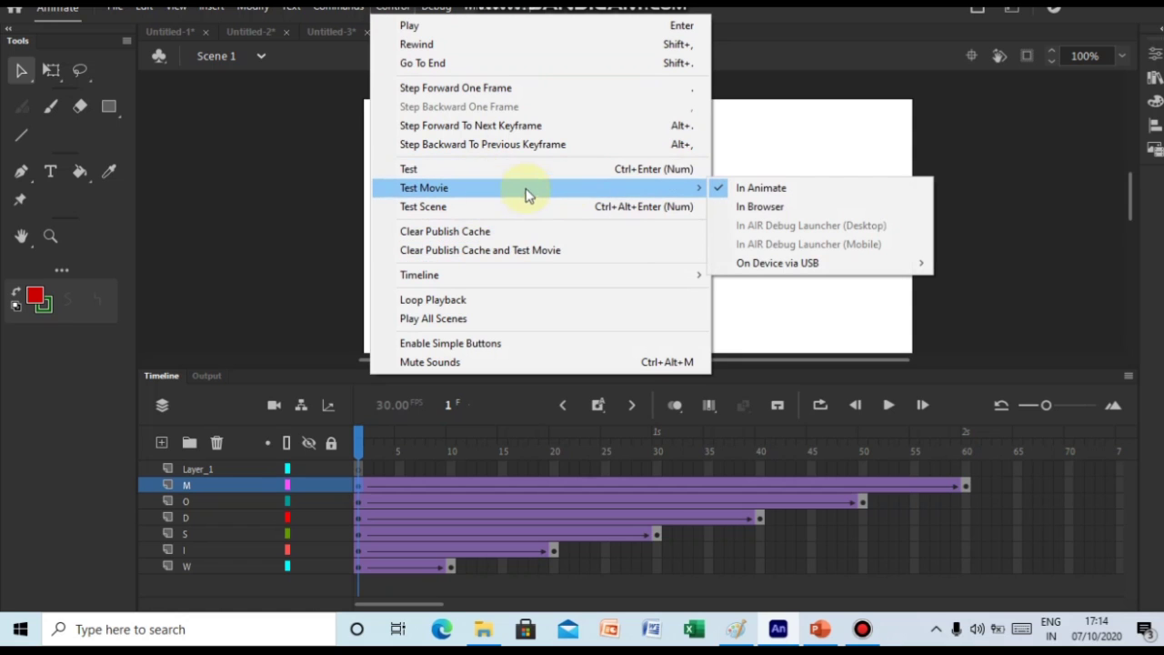
click(788, 191)
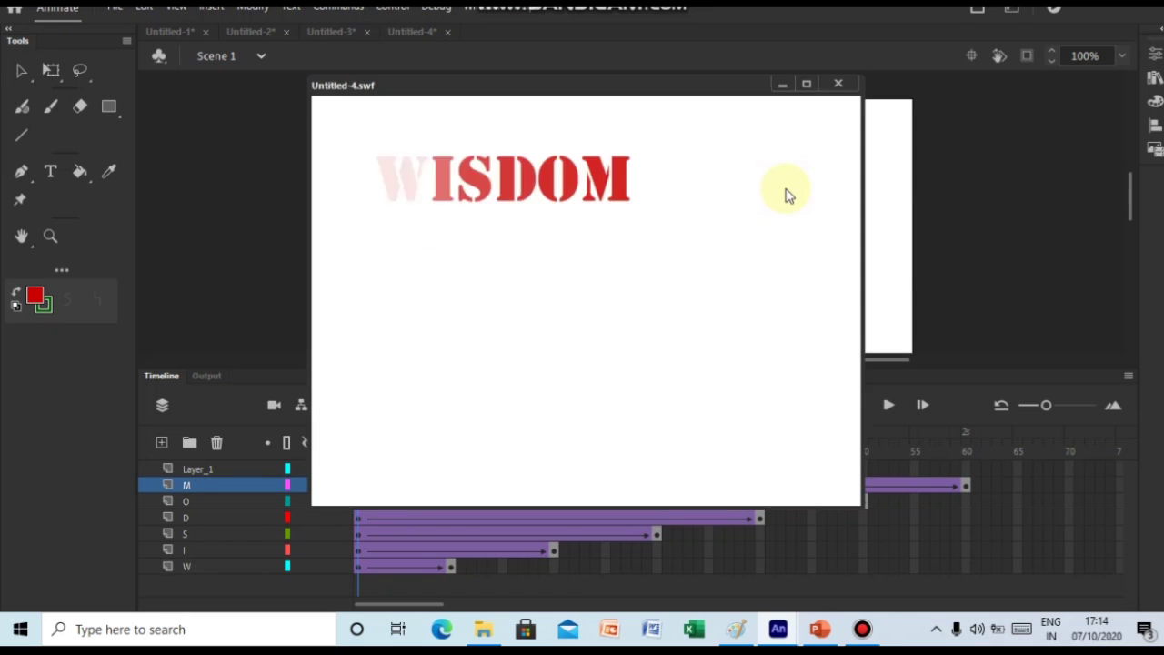